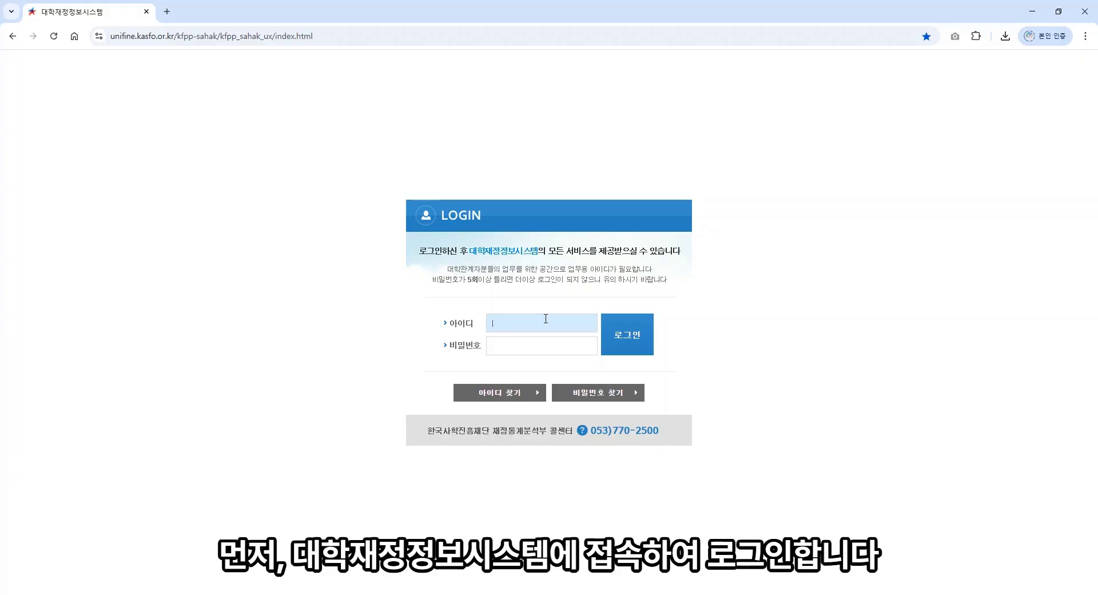
Step: Log in to the finance system with the user ID and account password
text(test20250000)
click(509, 349)
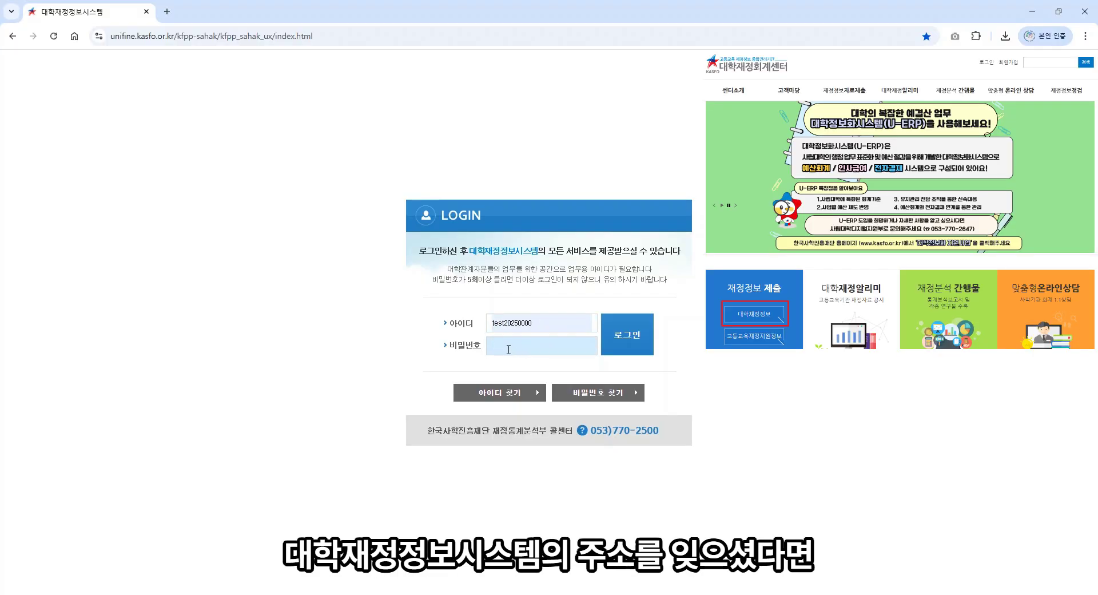
text(•••••••)
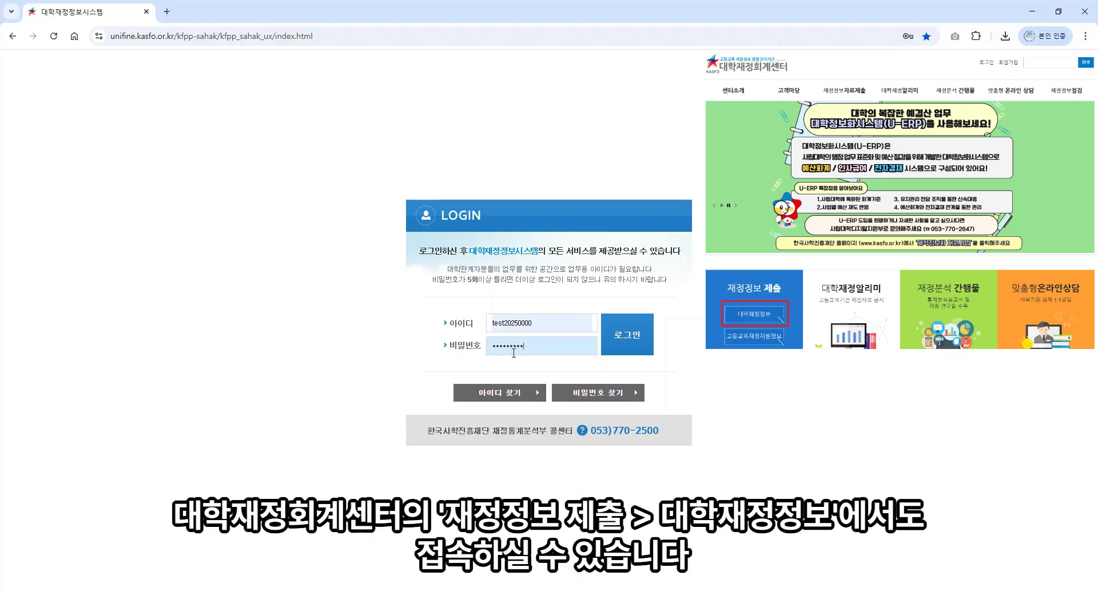
click(611, 334)
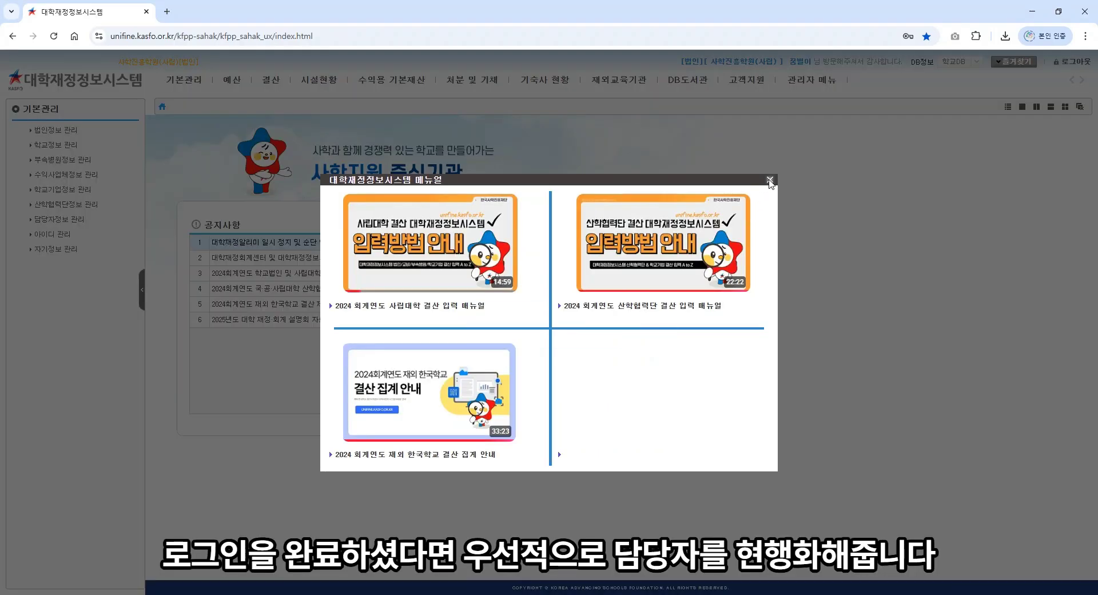
Step: Close the manual popup and open the person-in-charge details under 기본재산 실시간 등록
click(769, 179)
click(409, 83)
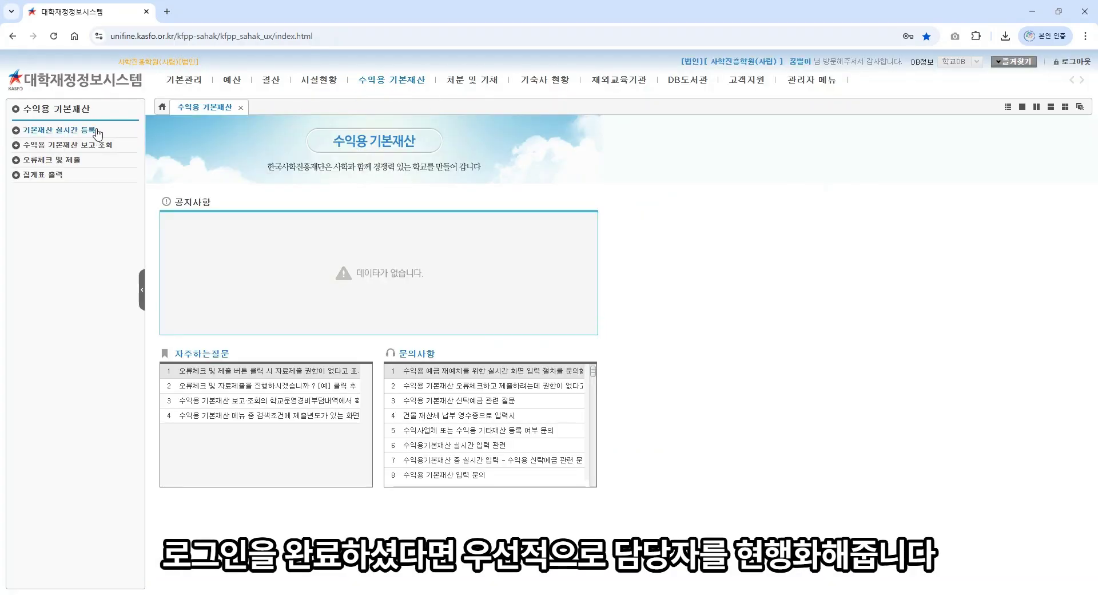
click(89, 133)
click(46, 219)
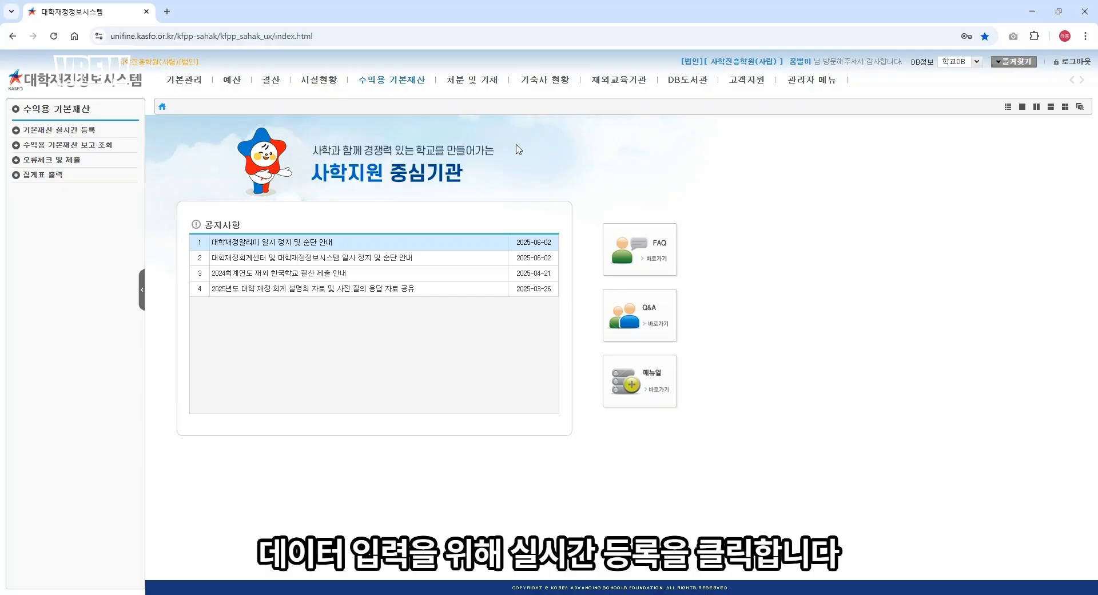
Step: Open the 수익용 토지 status list with its 21 land records
click(398, 80)
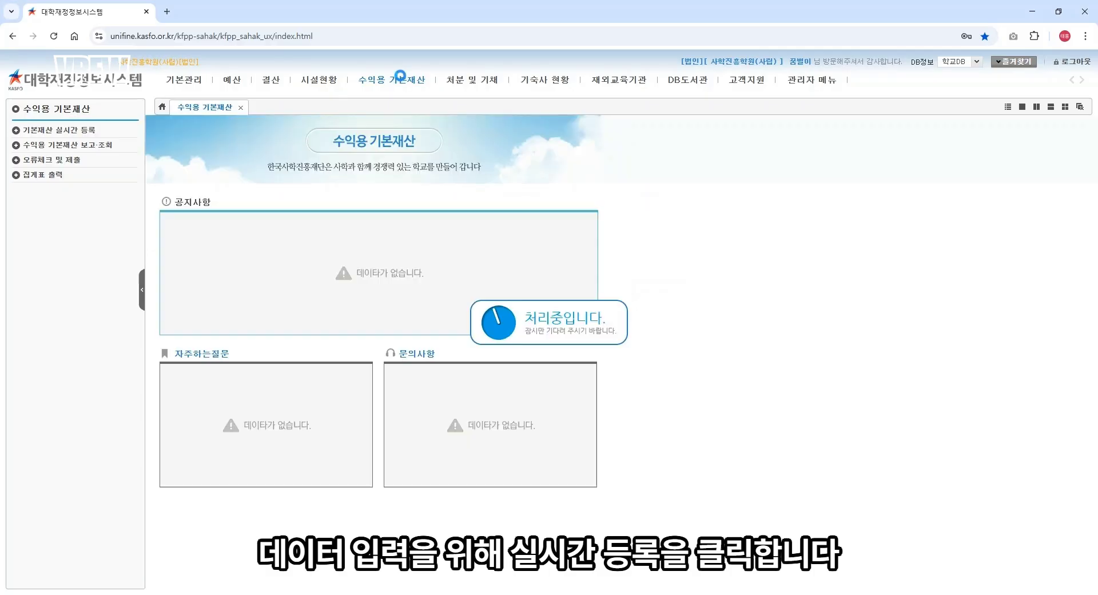
click(89, 131)
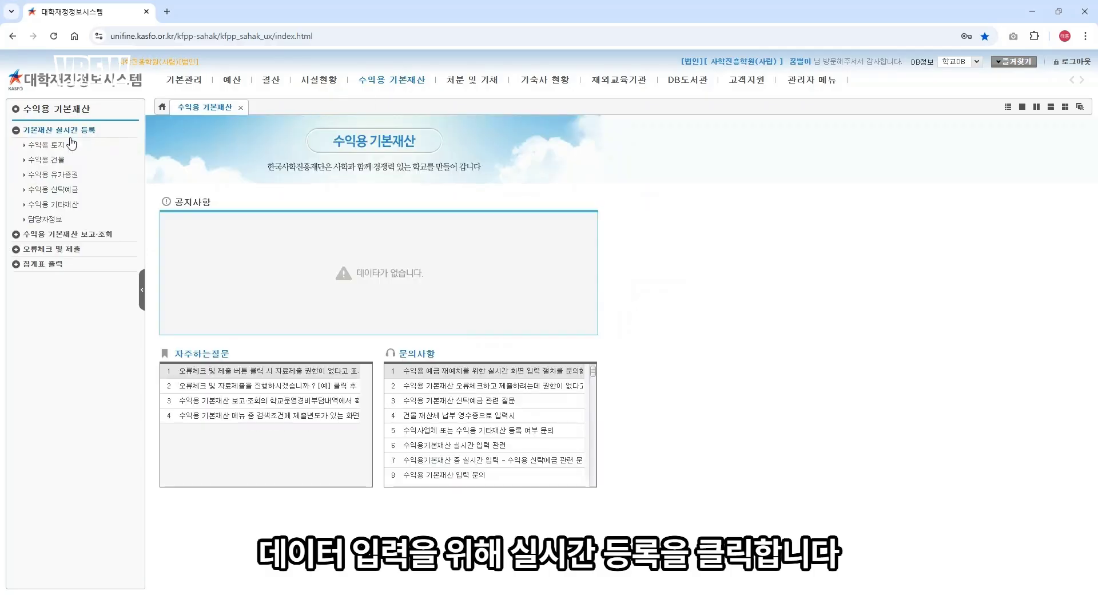
click(45, 146)
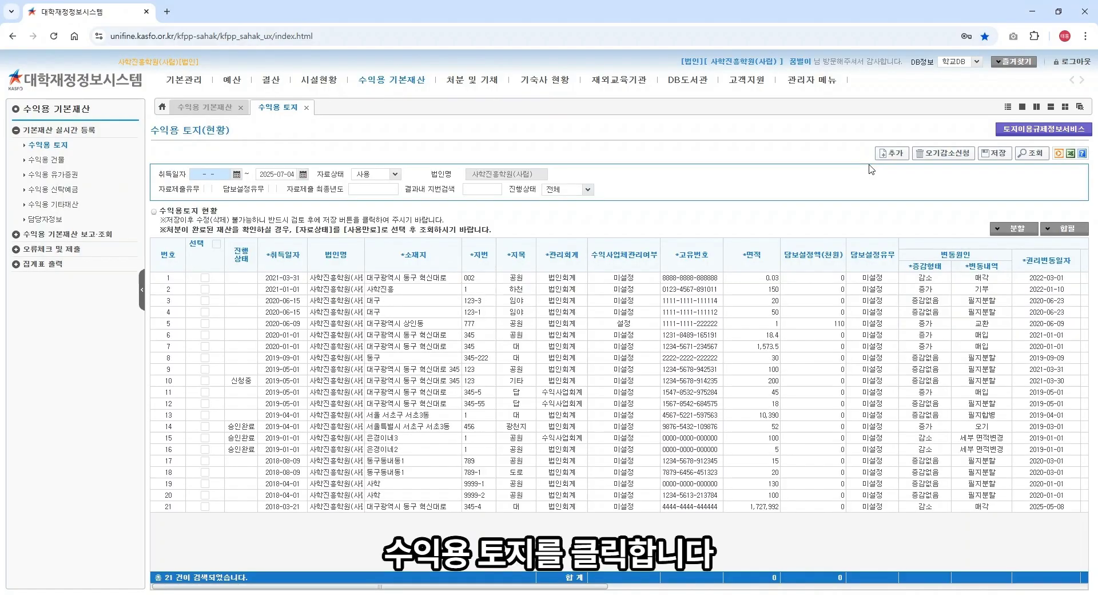
Step: Start a new income-land record acquired 2025-06-04 under 법인회계
click(893, 154)
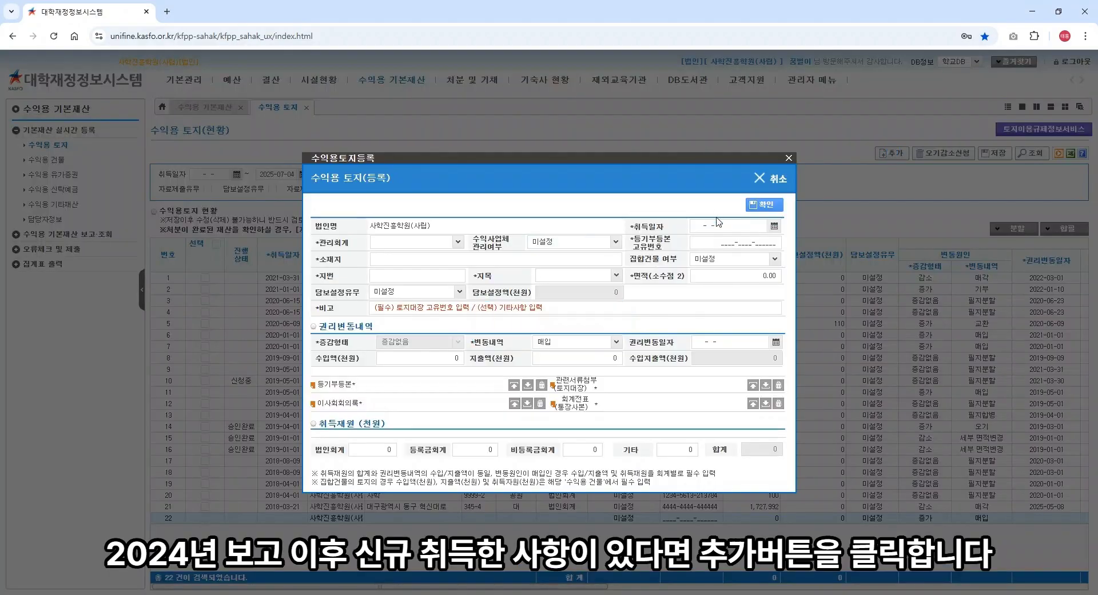
click(774, 225)
click(739, 268)
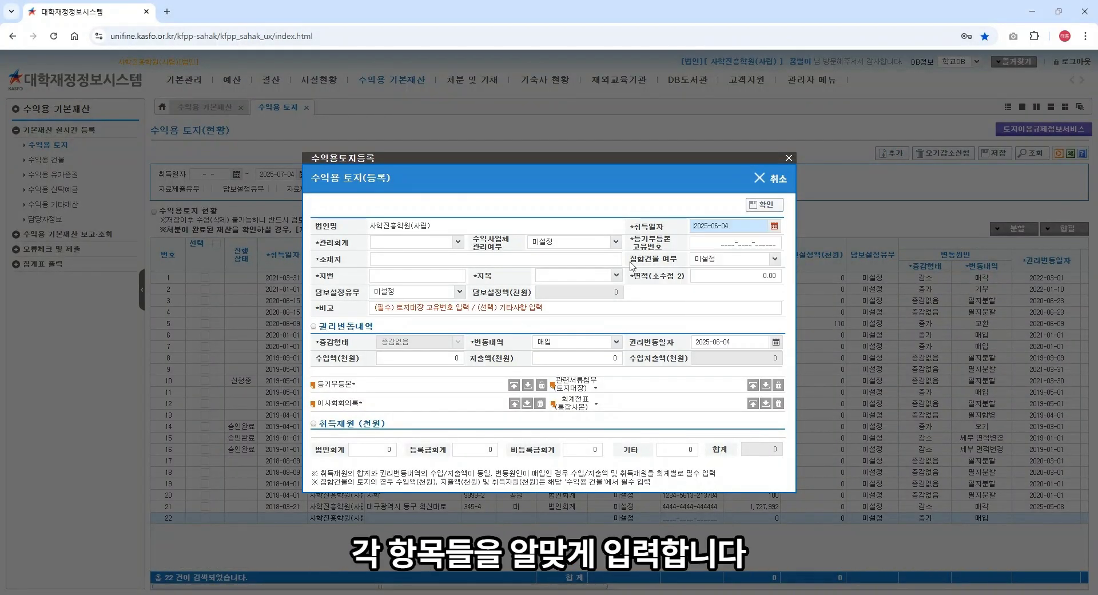
click(457, 242)
click(449, 258)
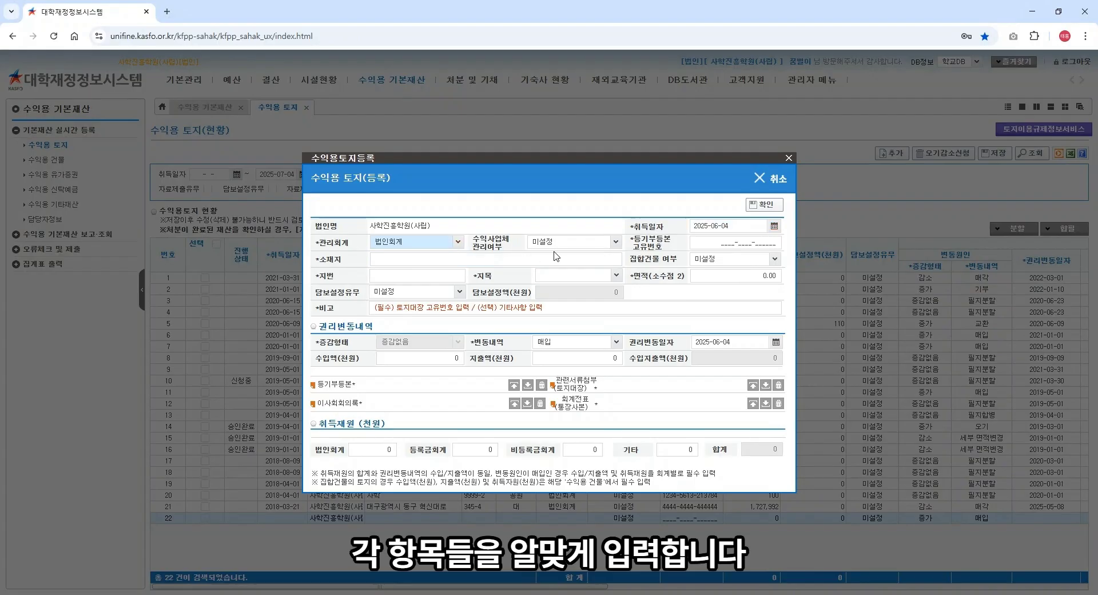
click(709, 240)
text(1111111111111111)
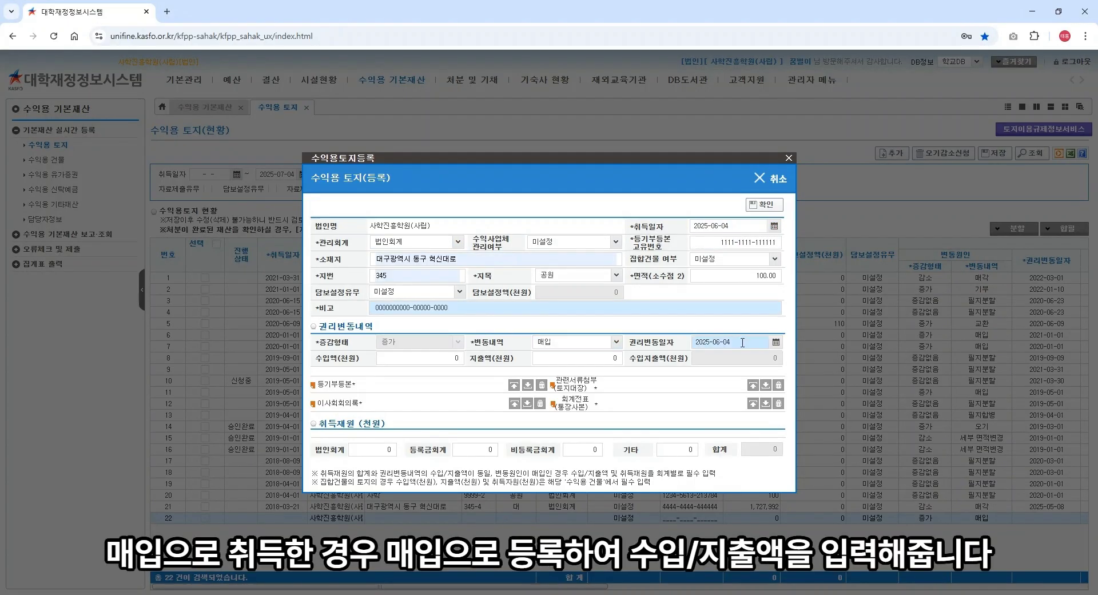
click(446, 356)
text(100)
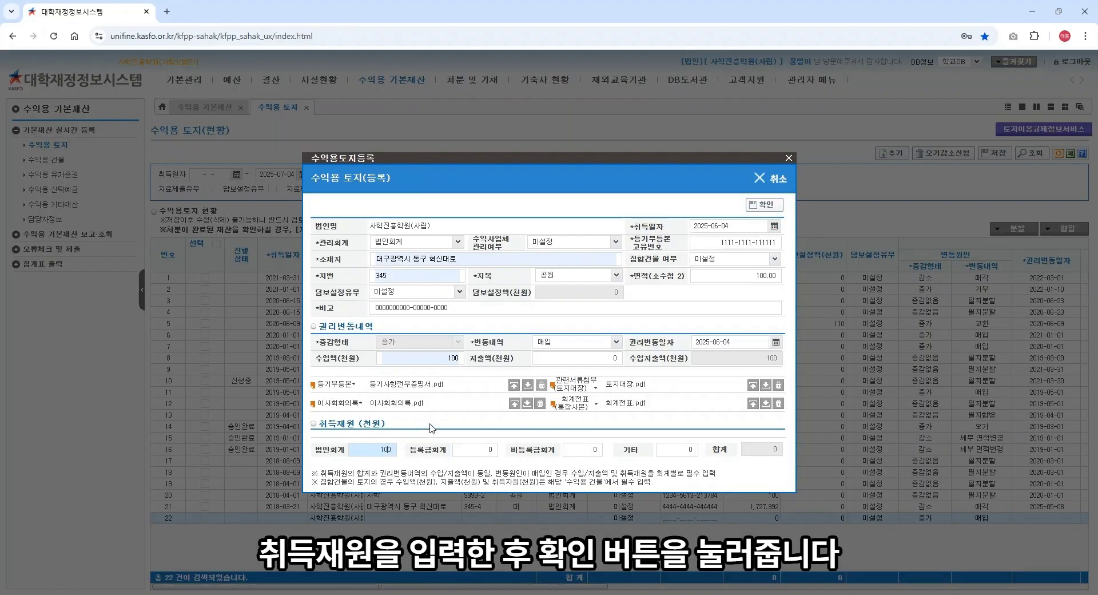
click(773, 204)
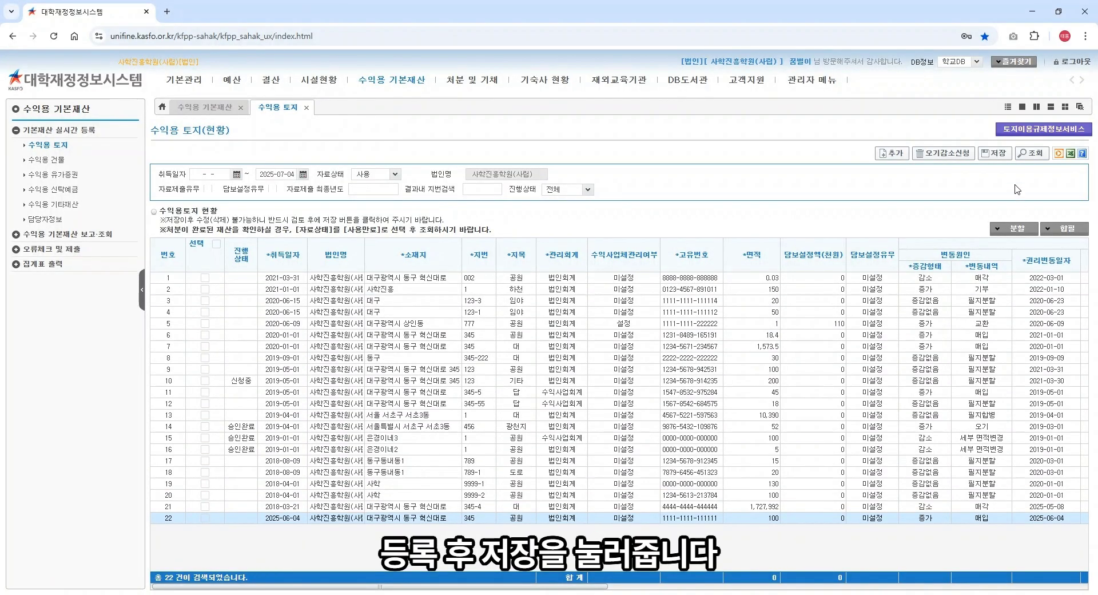
Step: Save the land records, then open the empty 수익용 건물 status list
click(994, 152)
click(540, 364)
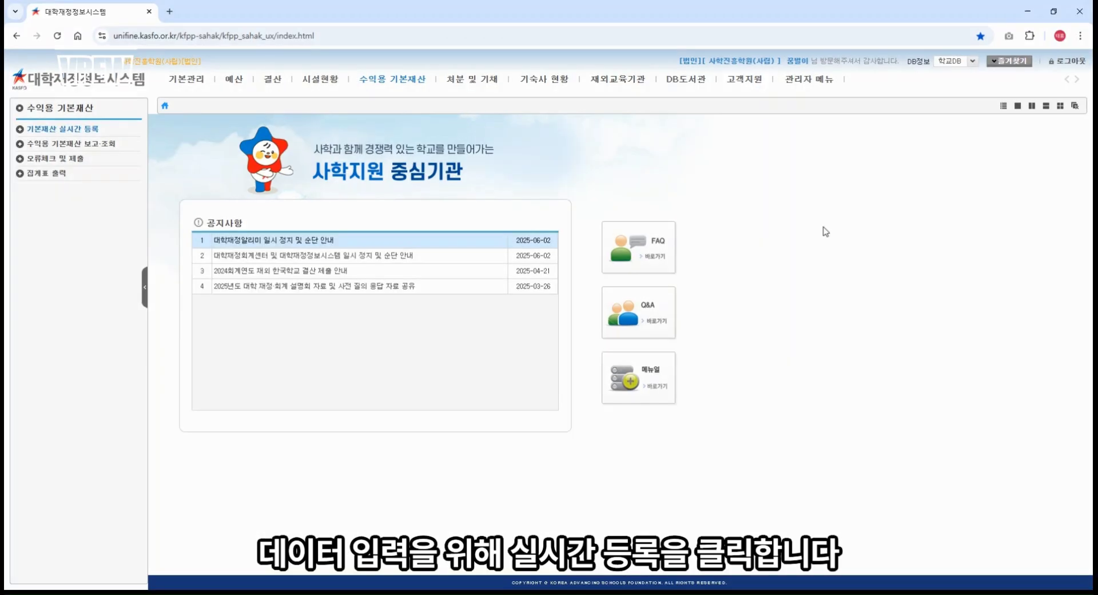
click(399, 86)
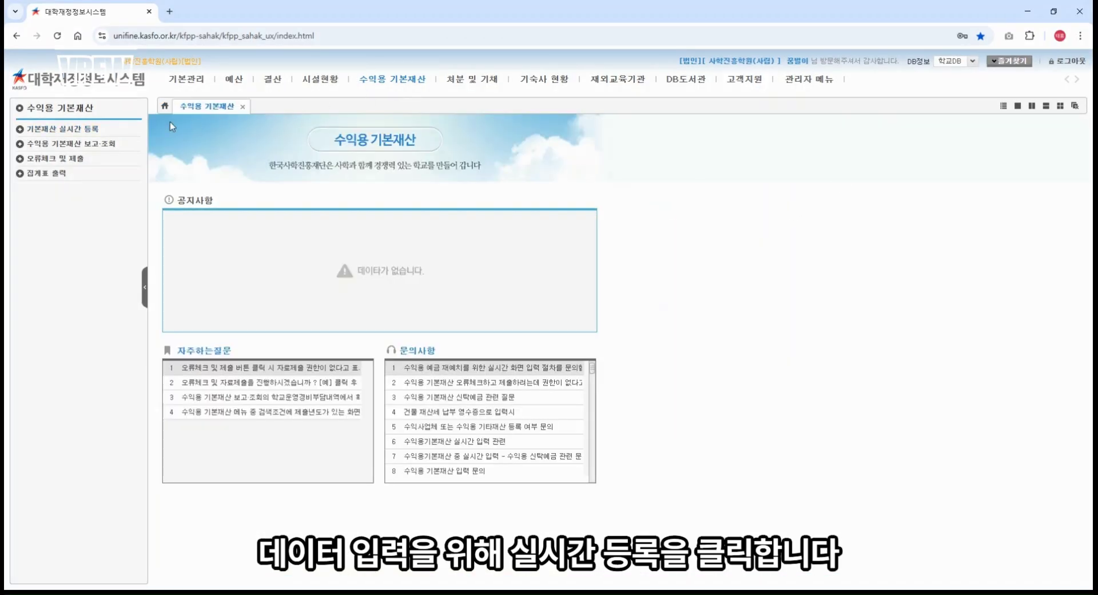
click(88, 131)
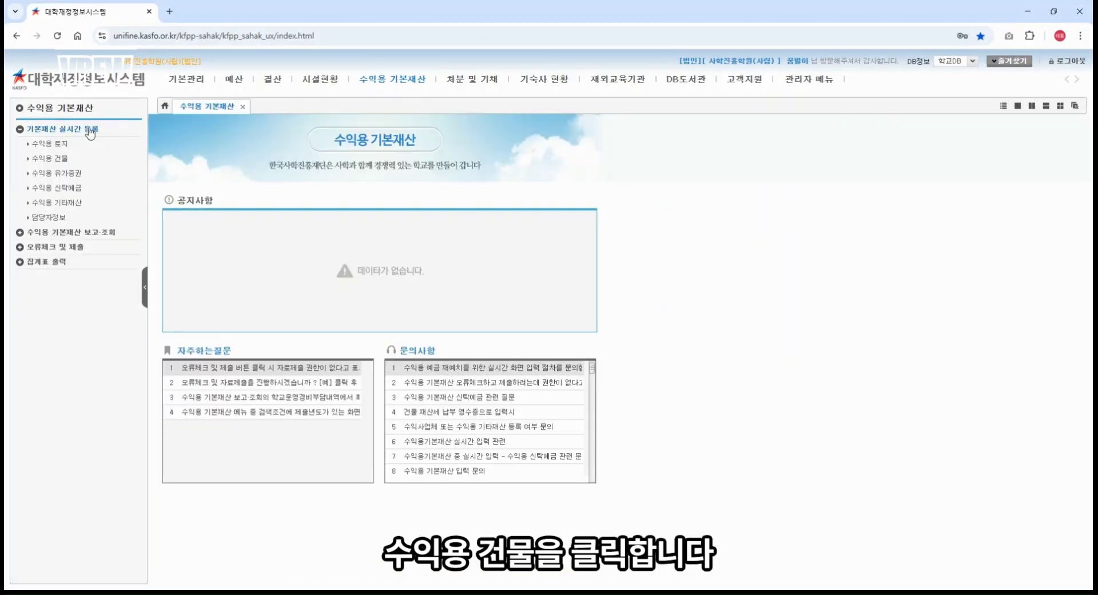
click(61, 160)
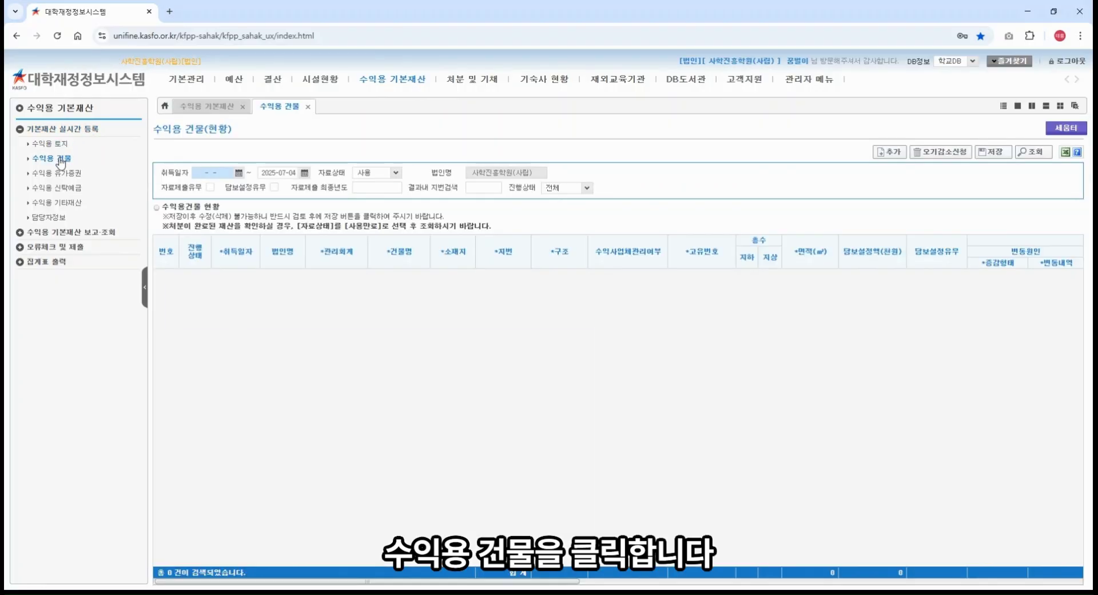
Step: Start a new building entry acquired 2025-06-04 under 법인회계
click(885, 154)
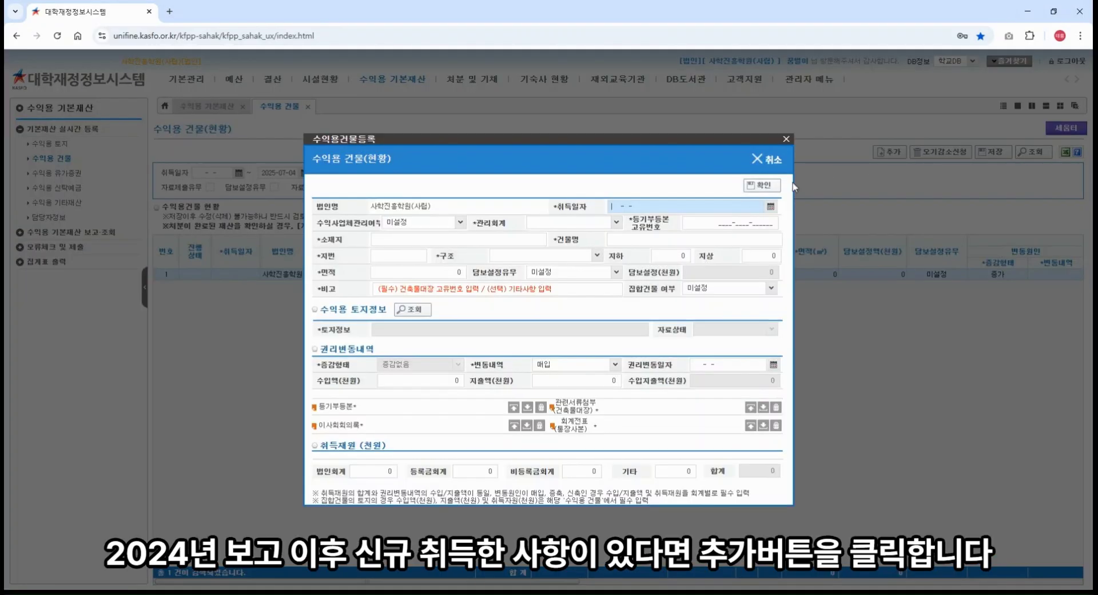
click(771, 207)
click(662, 254)
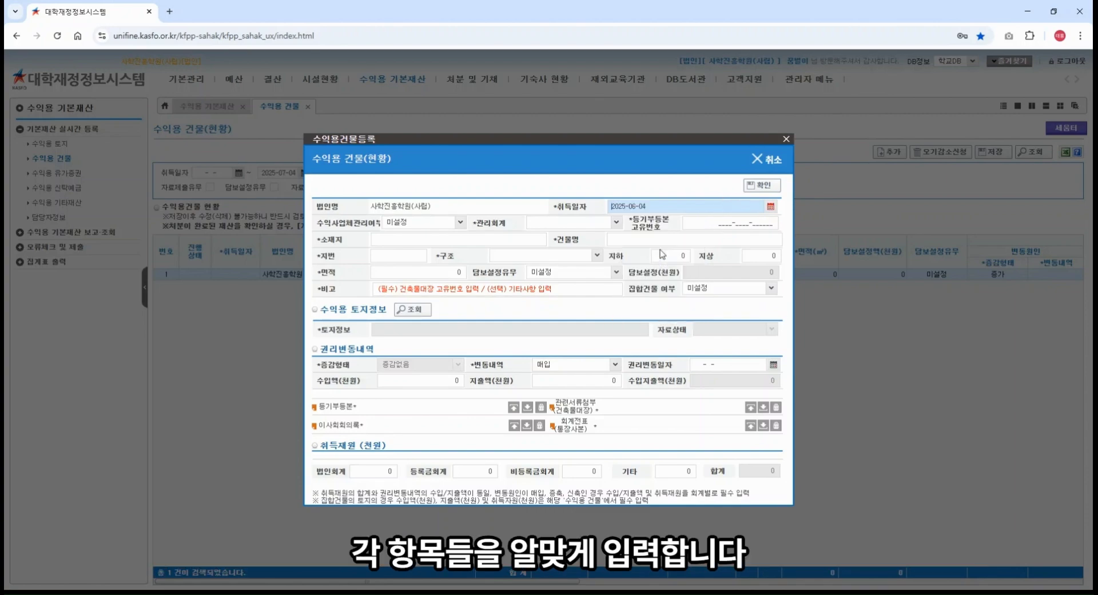
click(605, 223)
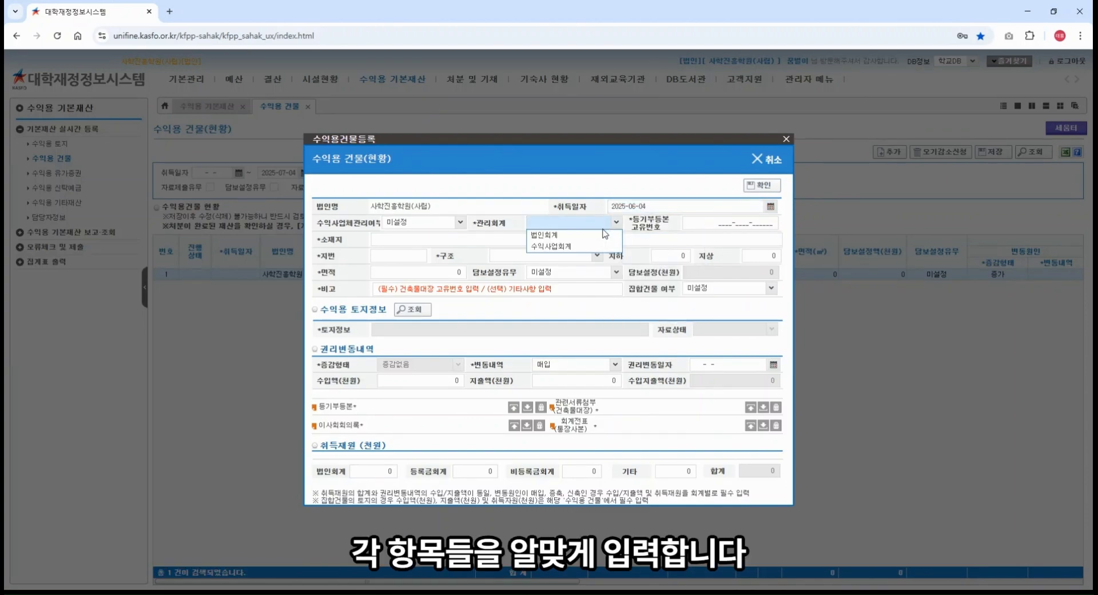
click(545, 234)
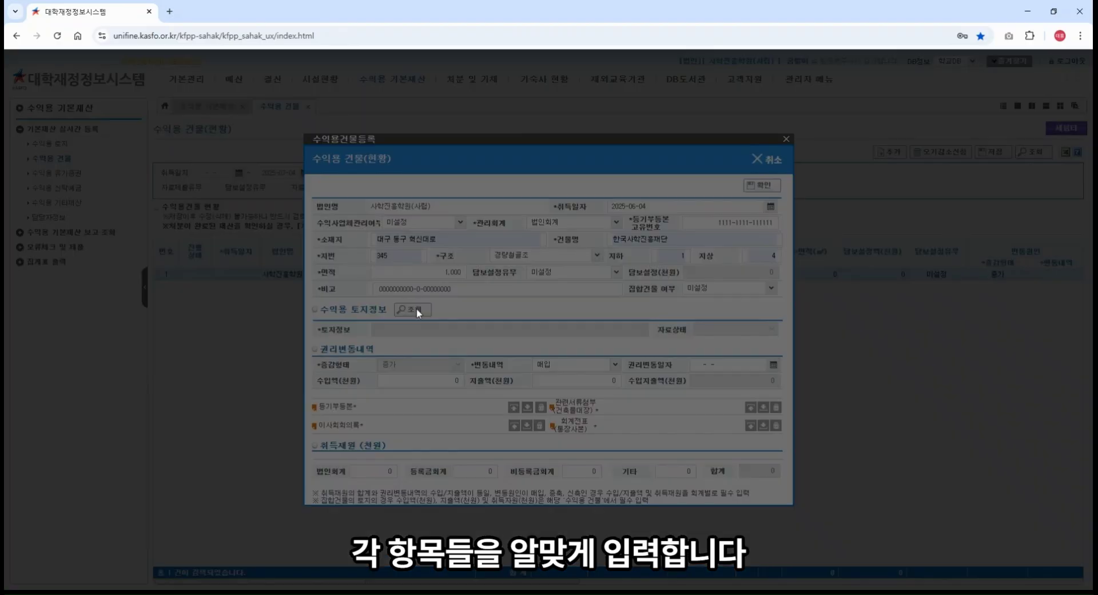
click(416, 308)
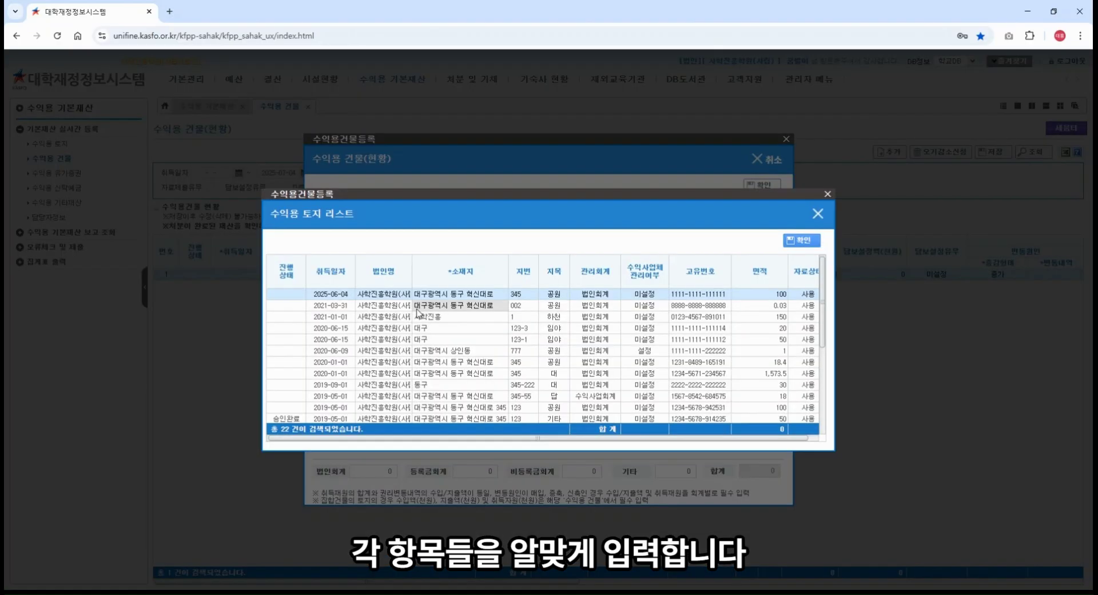
double_click(487, 295)
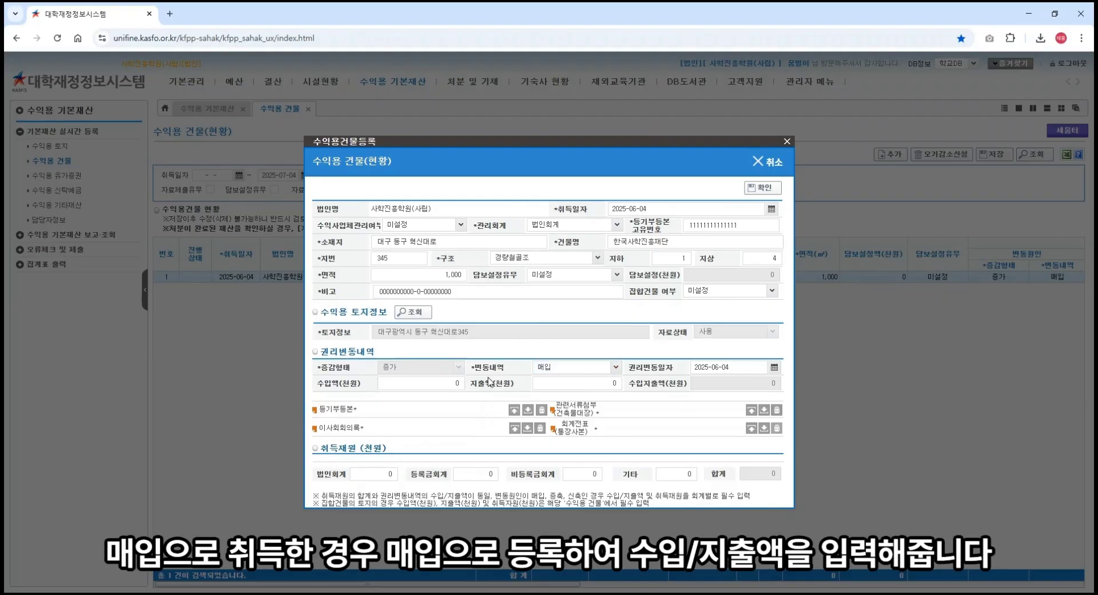
click(586, 385)
text(1000000)
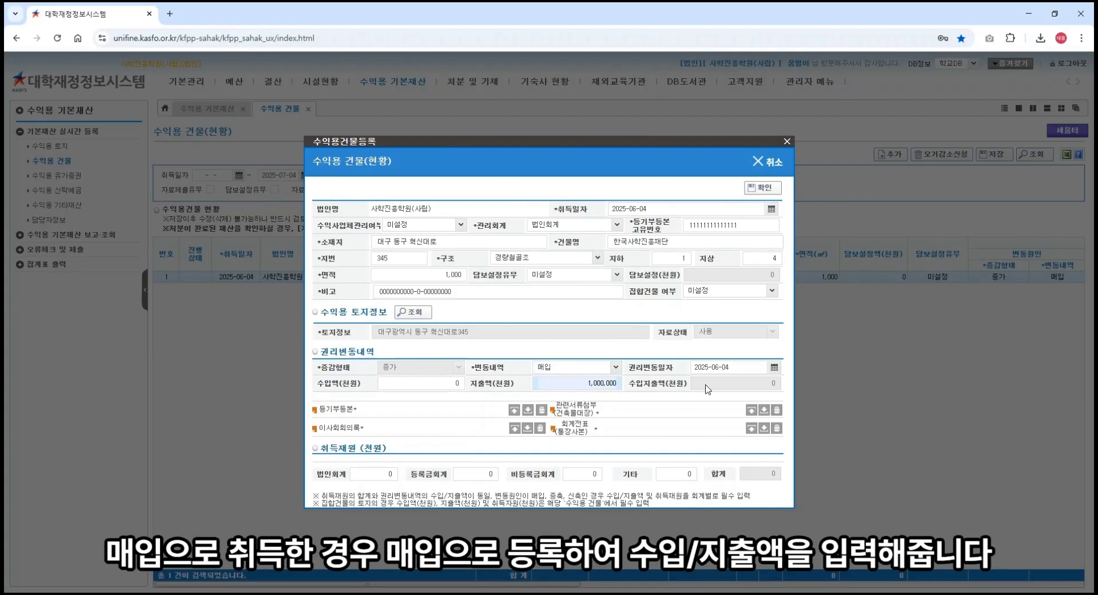
click(533, 291)
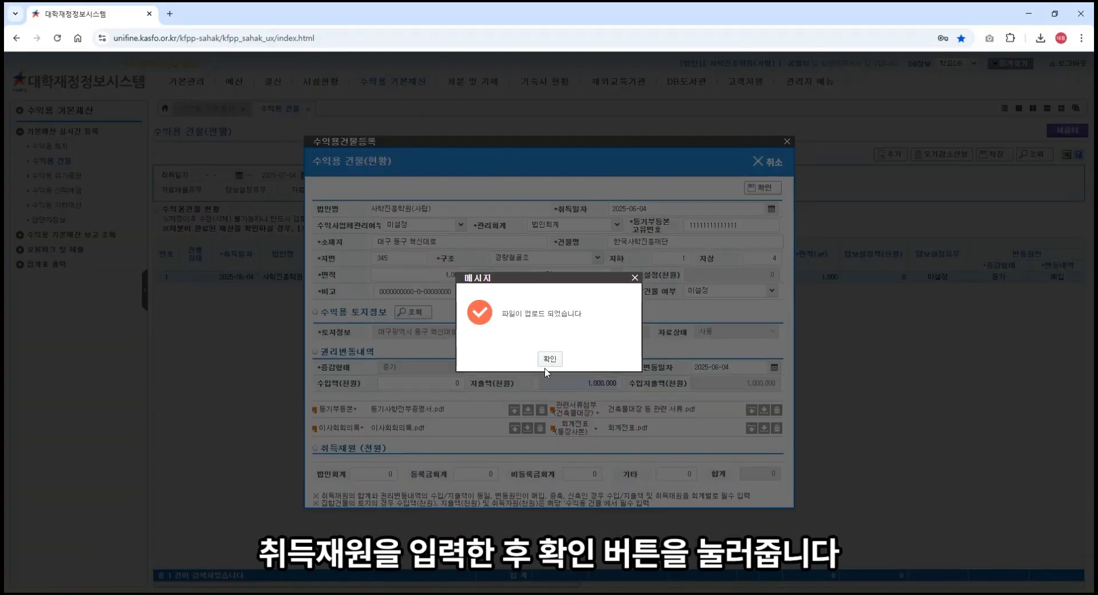
Step: Enter 1,000,000 법인회계 acquisition funding and confirm the building as row 1
click(549, 364)
click(377, 474)
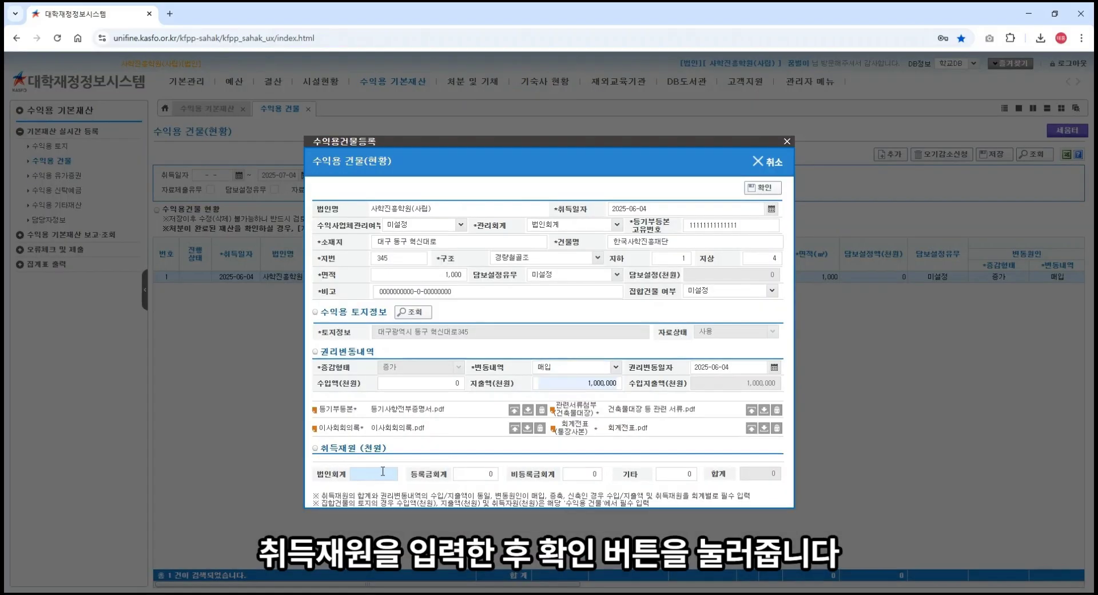
text(10000)
click(459, 290)
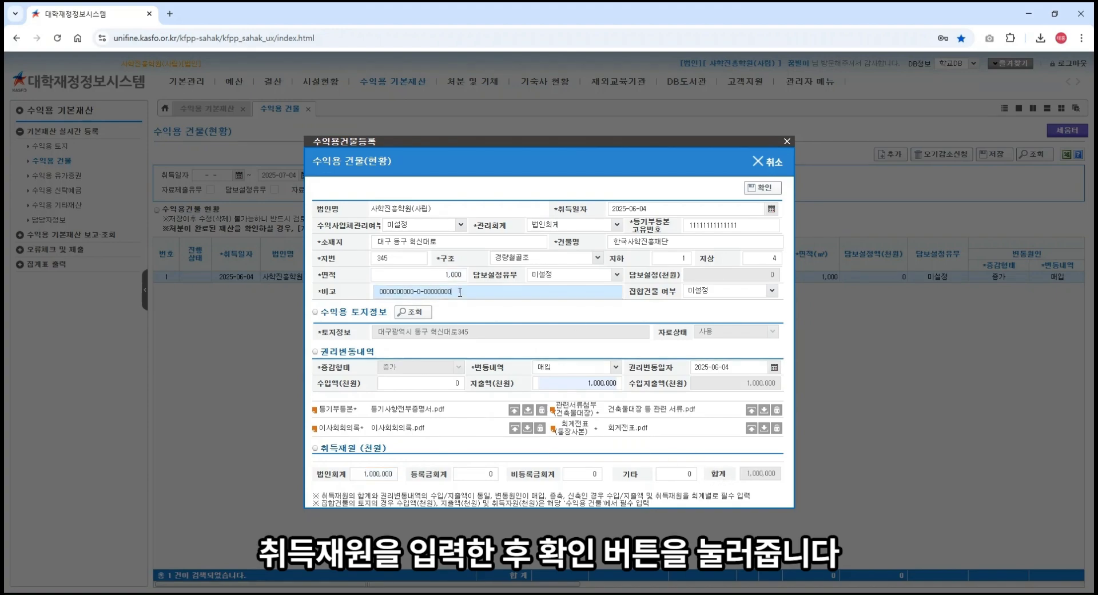
click(759, 188)
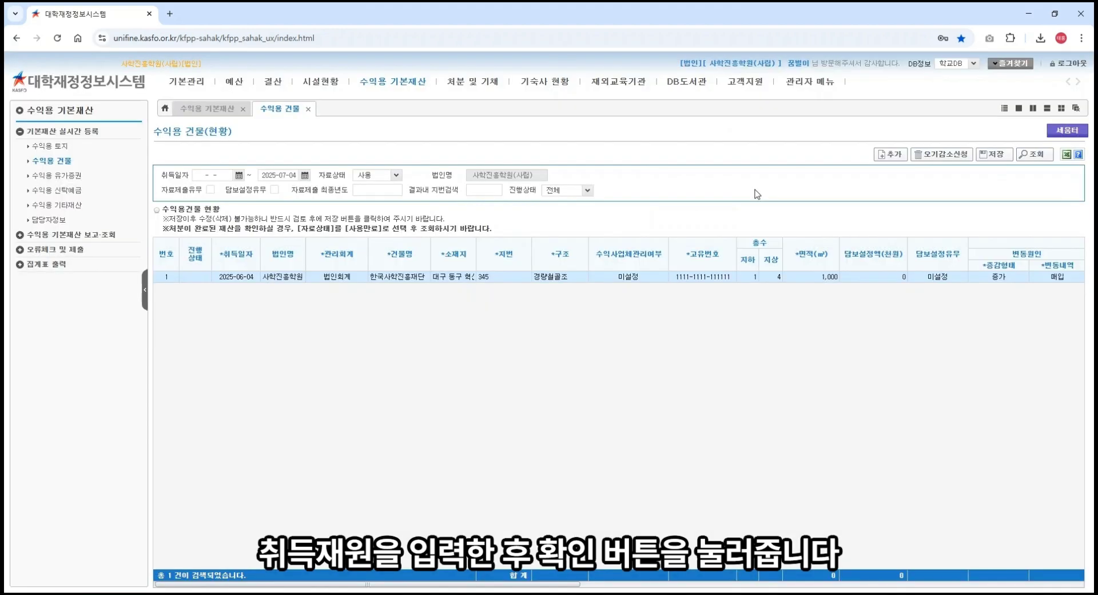
Step: Save the building list and open the 수익용 유가증권 register with four securities
click(1002, 155)
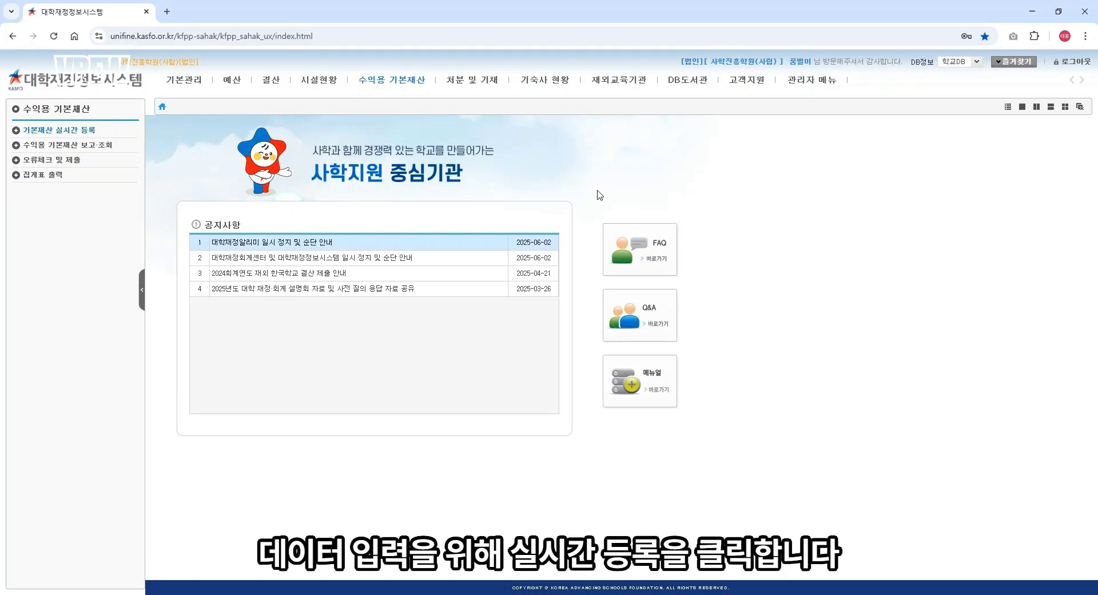
click(372, 82)
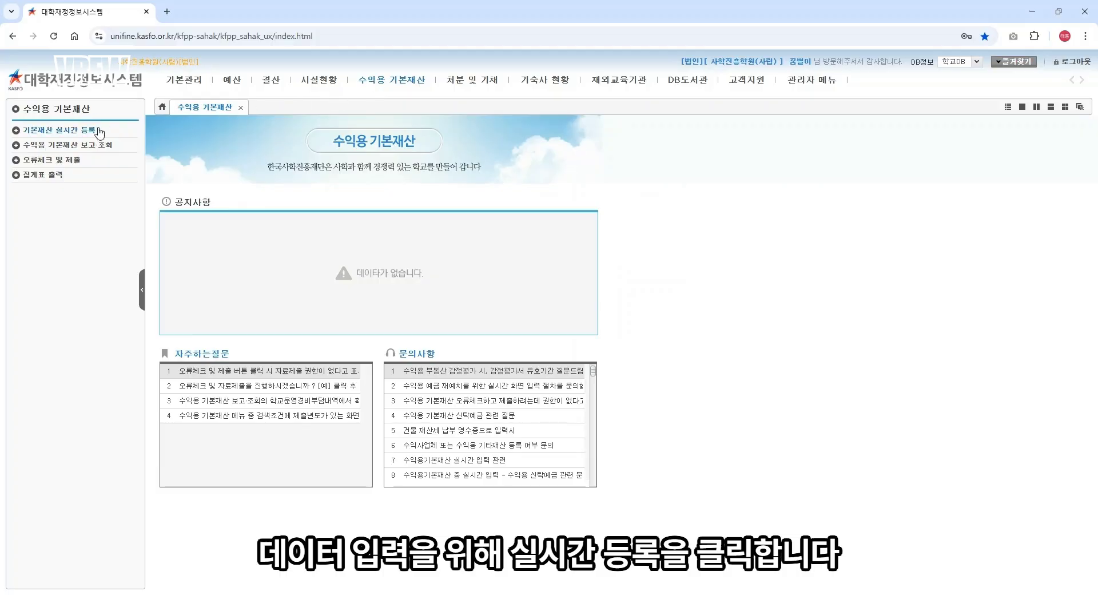
click(80, 131)
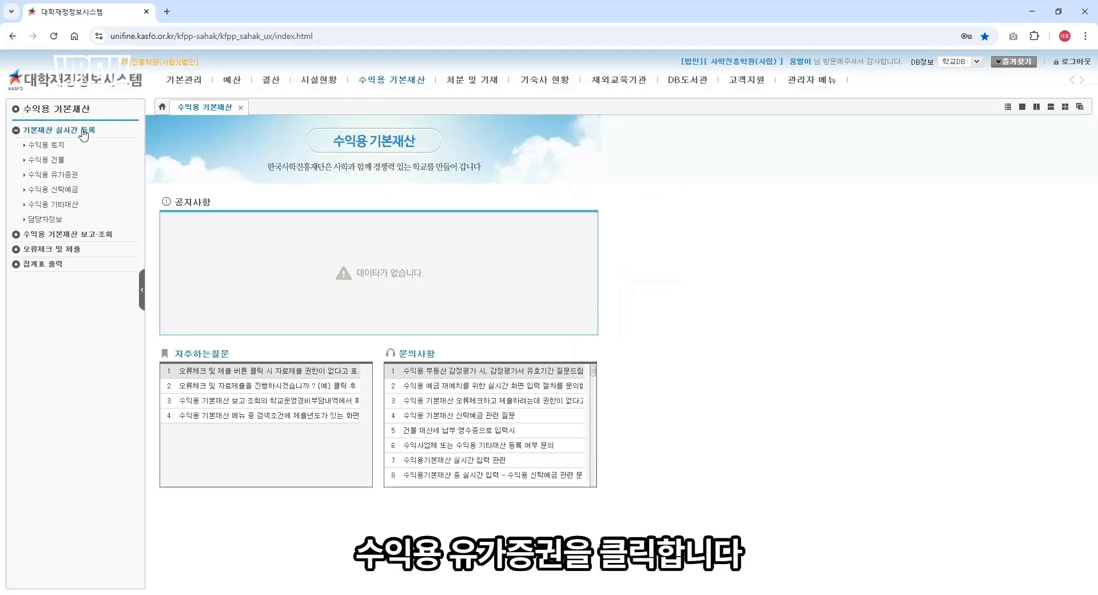
click(64, 178)
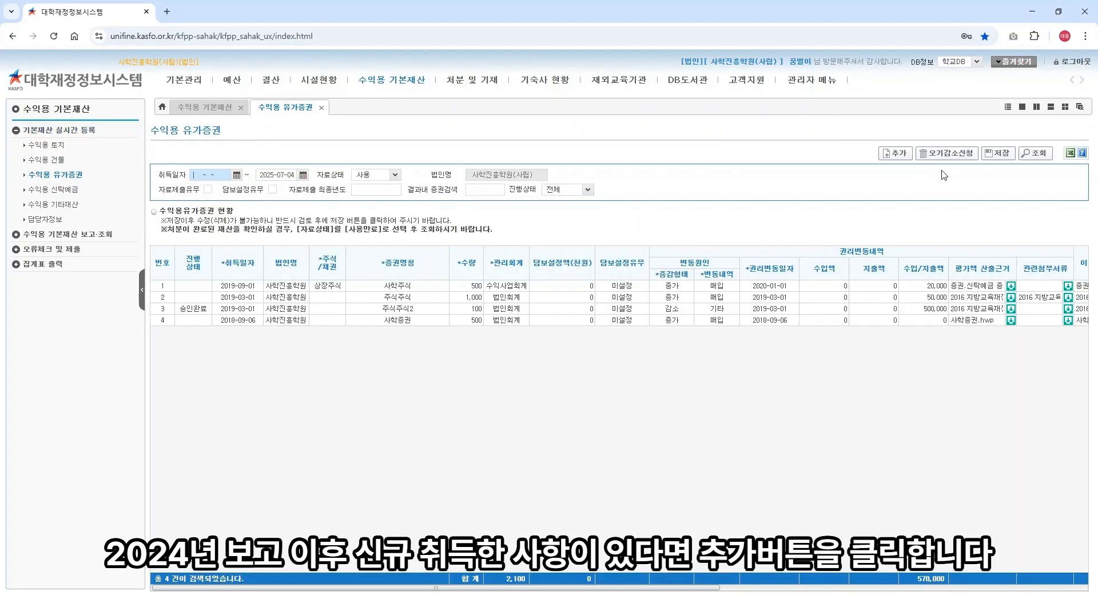
Step: Add a 법인회계 securities record with rights-change date 2025-06-04 and amount 100,000
click(902, 154)
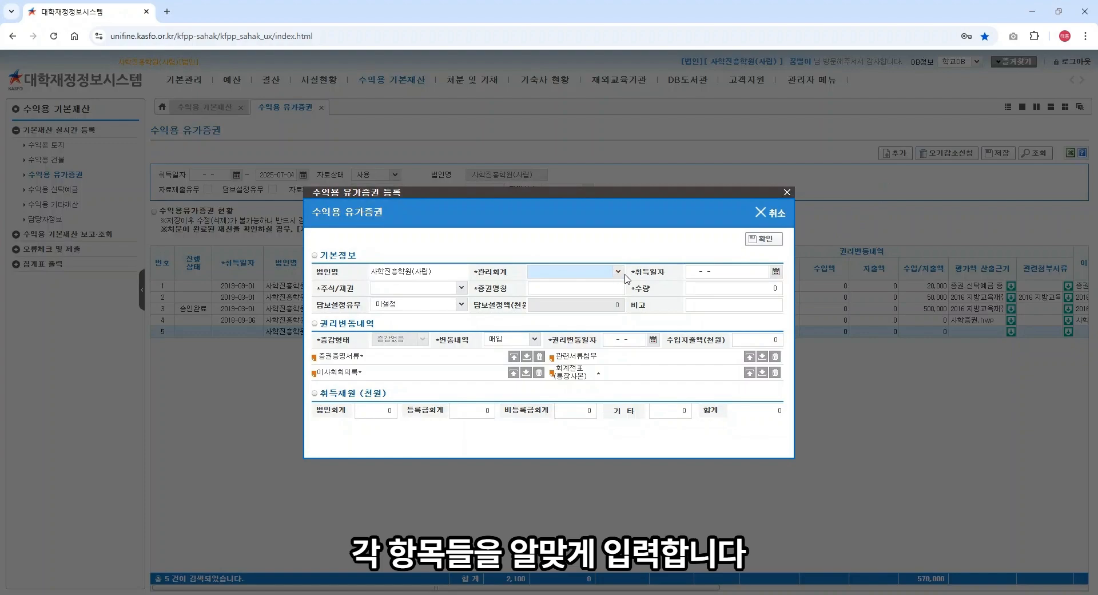
click(618, 272)
click(614, 283)
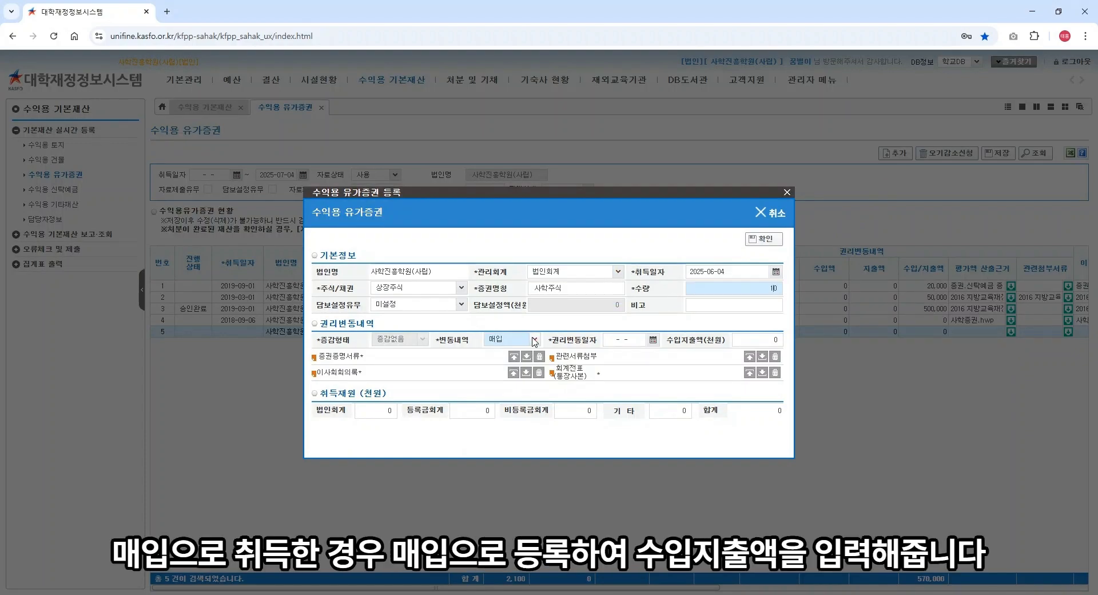
click(630, 339)
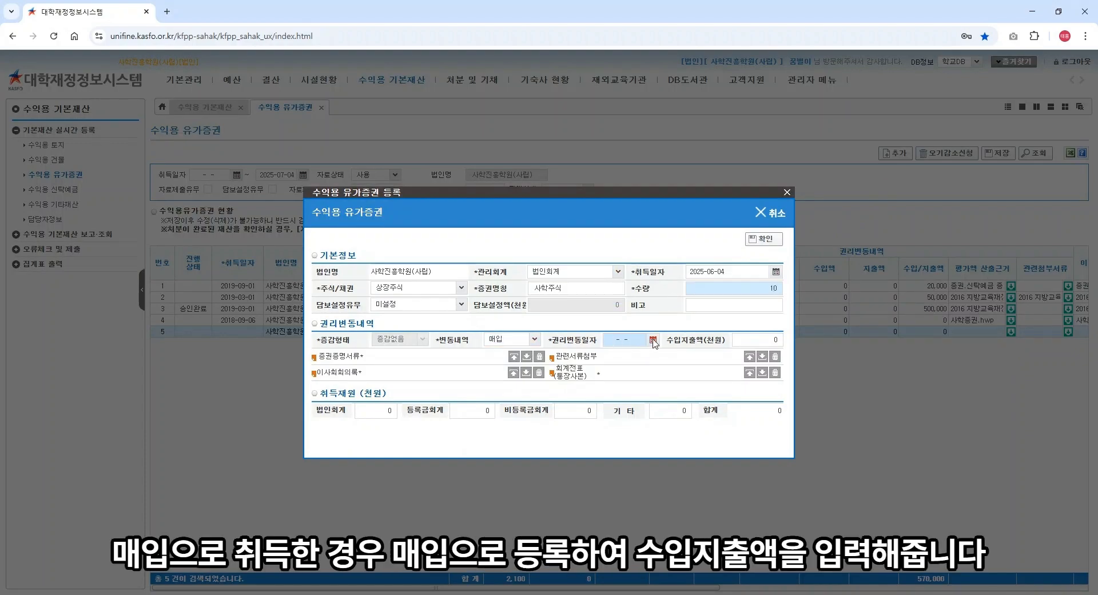
click(653, 341)
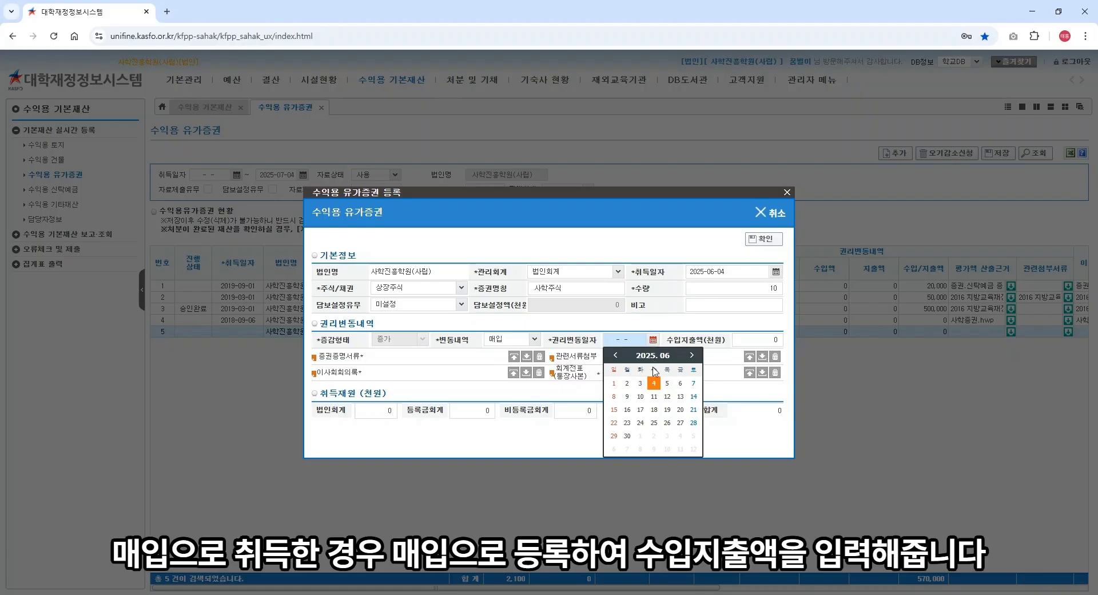
click(654, 389)
click(764, 340)
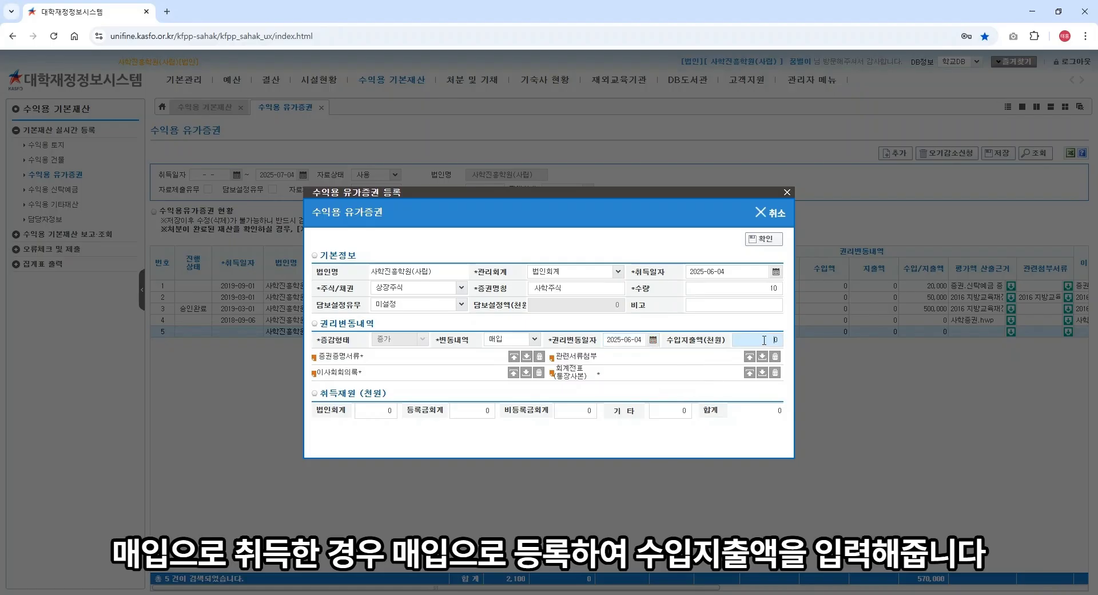
text(100000)
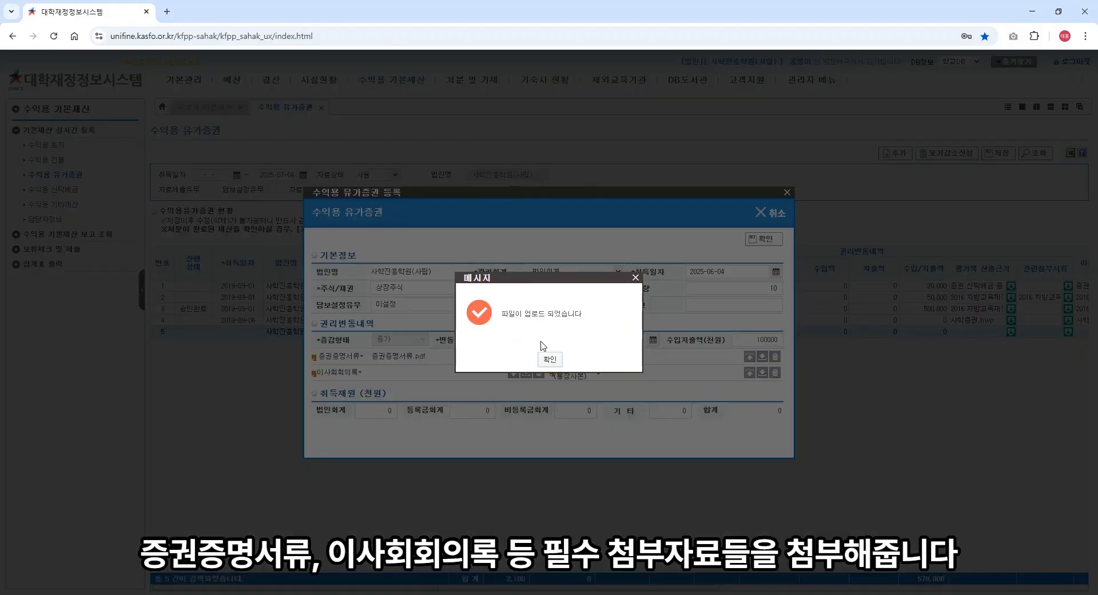
Step: Acknowledge the upload notices and enter 100,000 법인회계 acquisition funding
click(549, 362)
click(550, 359)
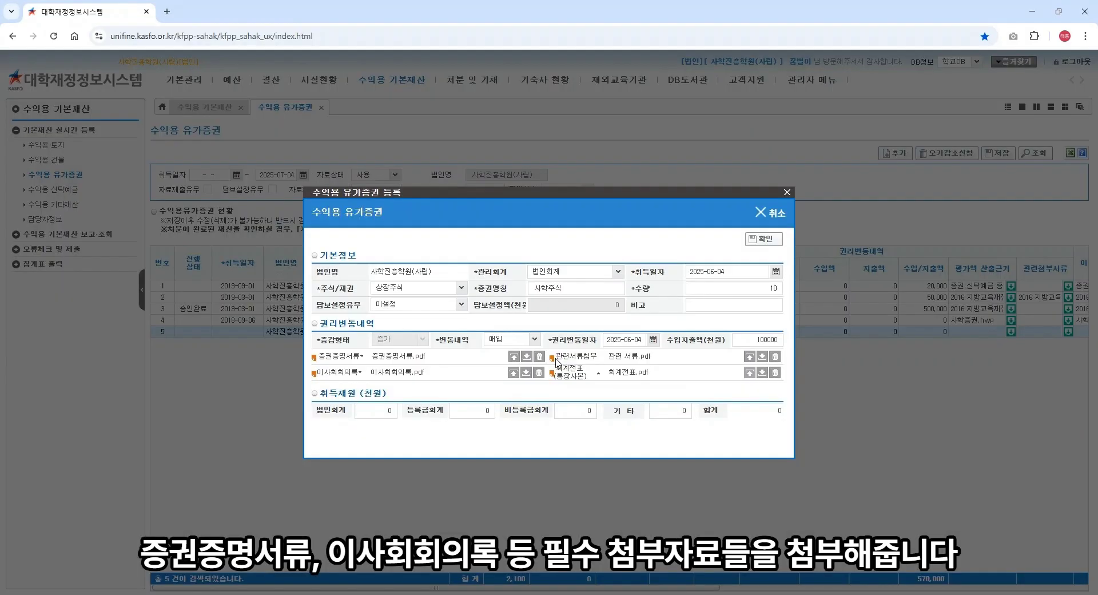
click(378, 413)
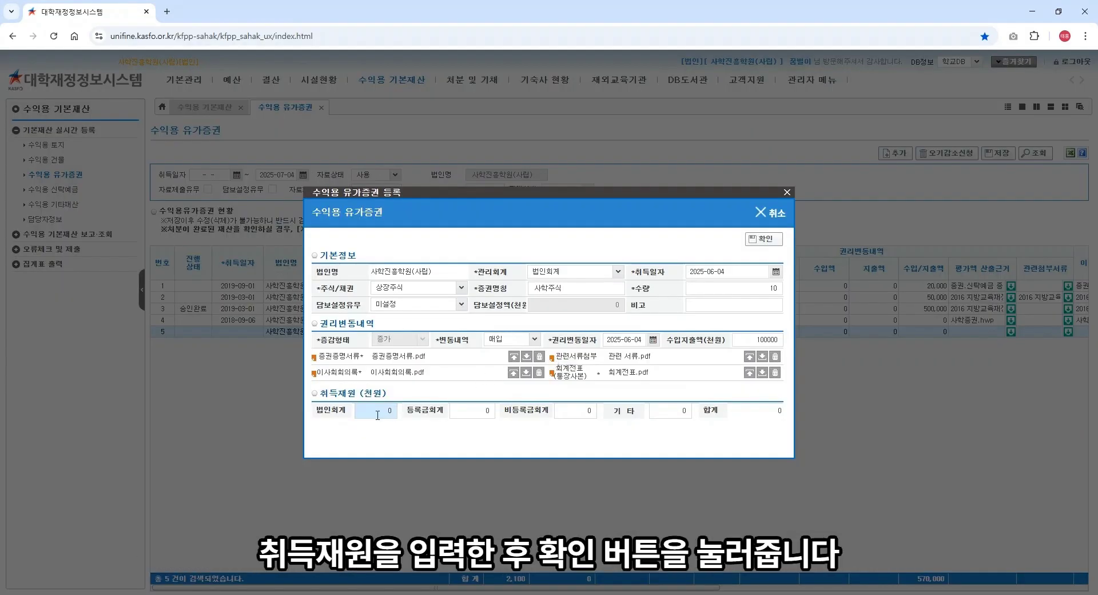
text(1000000)
click(755, 304)
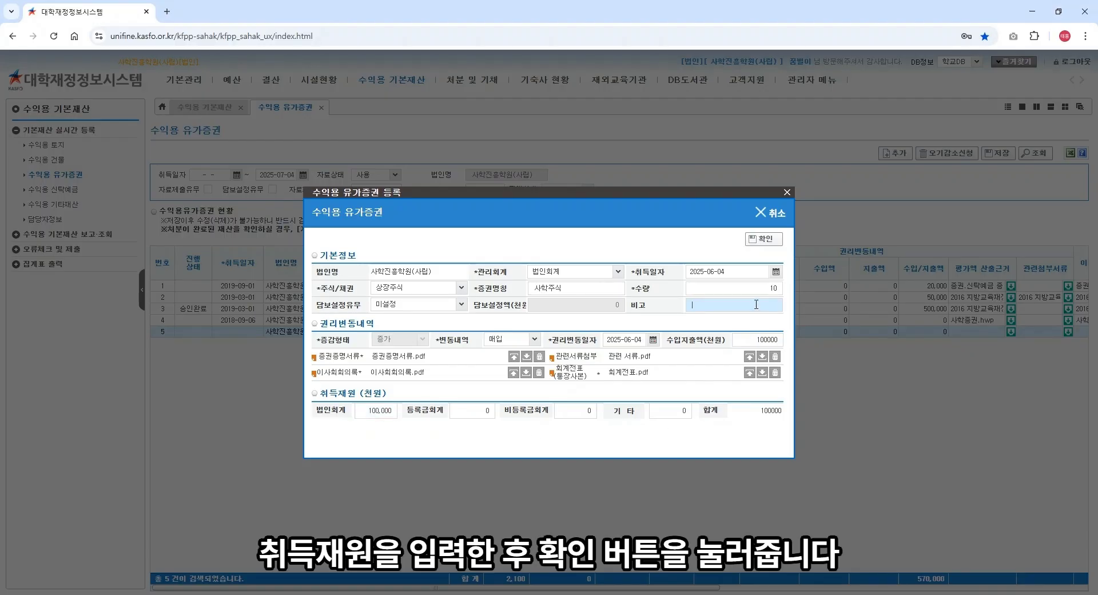
Step: Confirm the 사학주식 record as row 5 and save the securities register
click(759, 241)
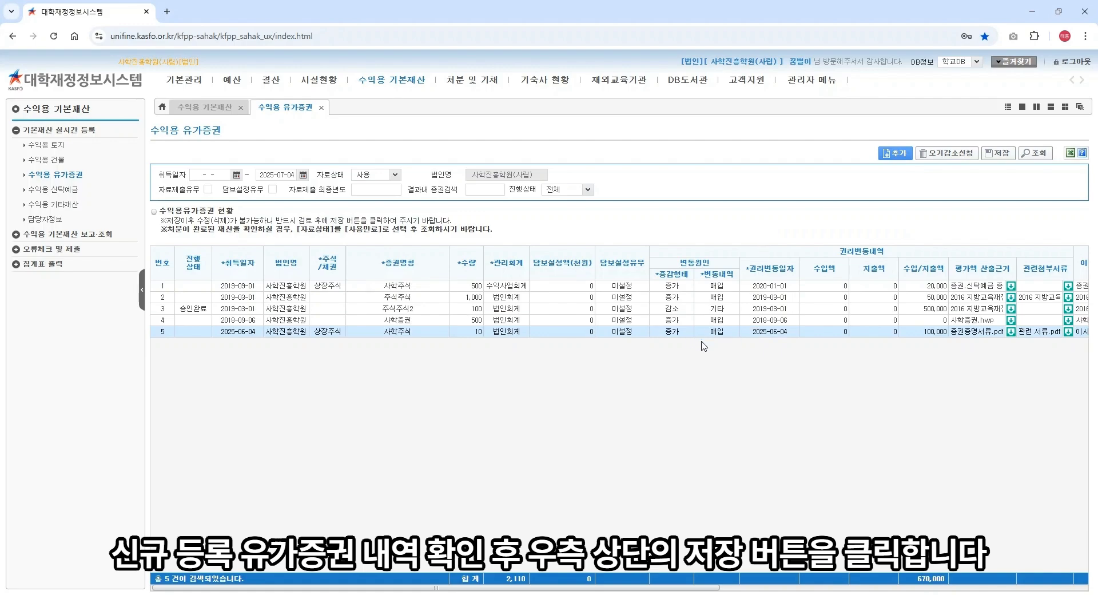
click(997, 154)
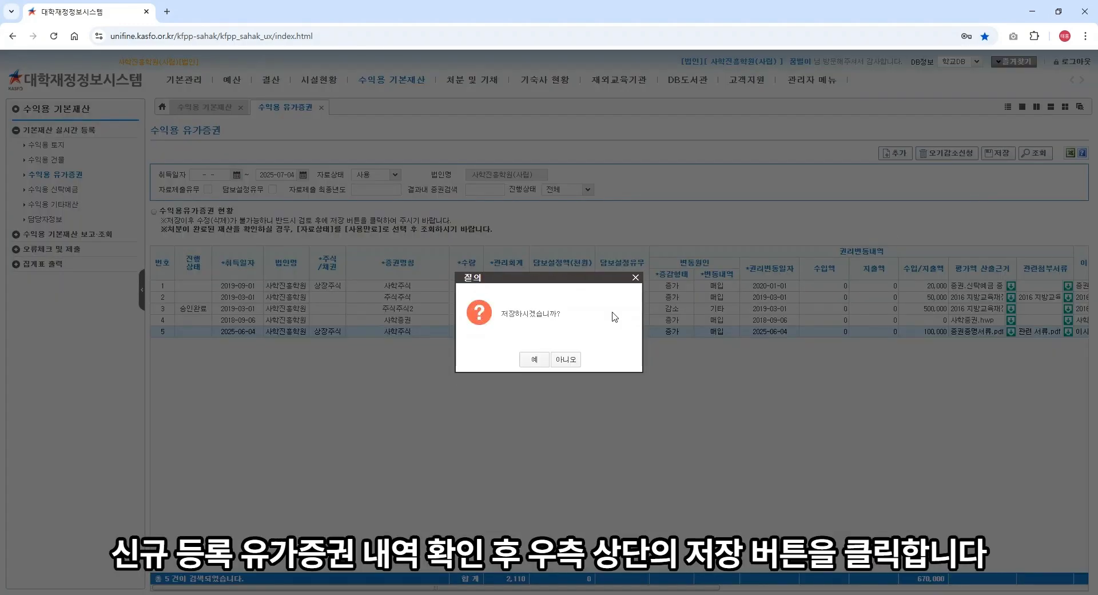
click(540, 363)
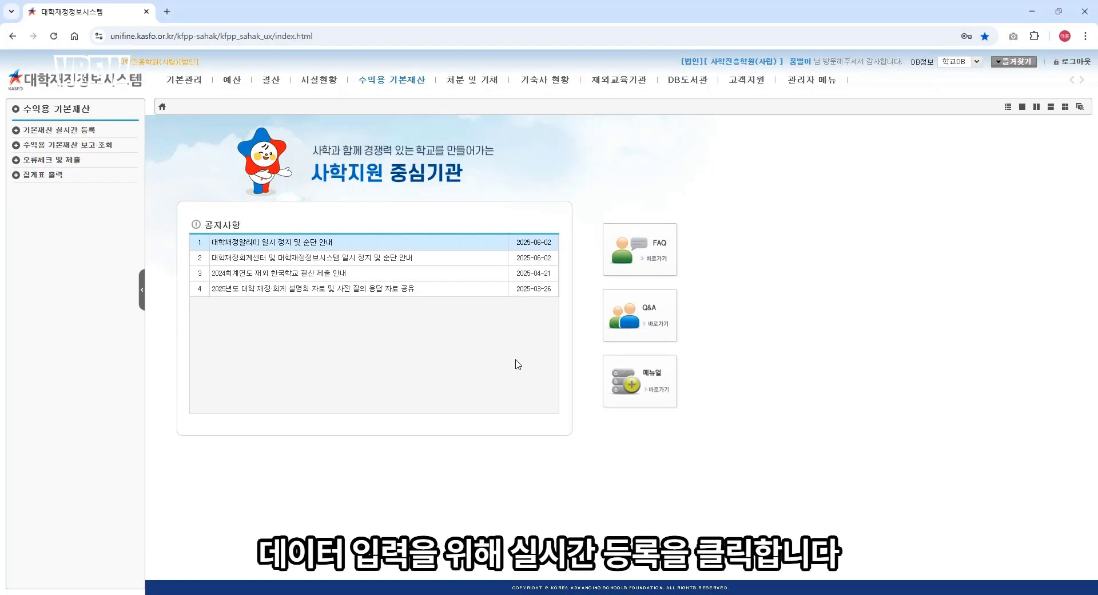
Step: Open the 수익용 신탁예금 register and start a 법인회계 deposit acquired 2025-06-04
click(397, 85)
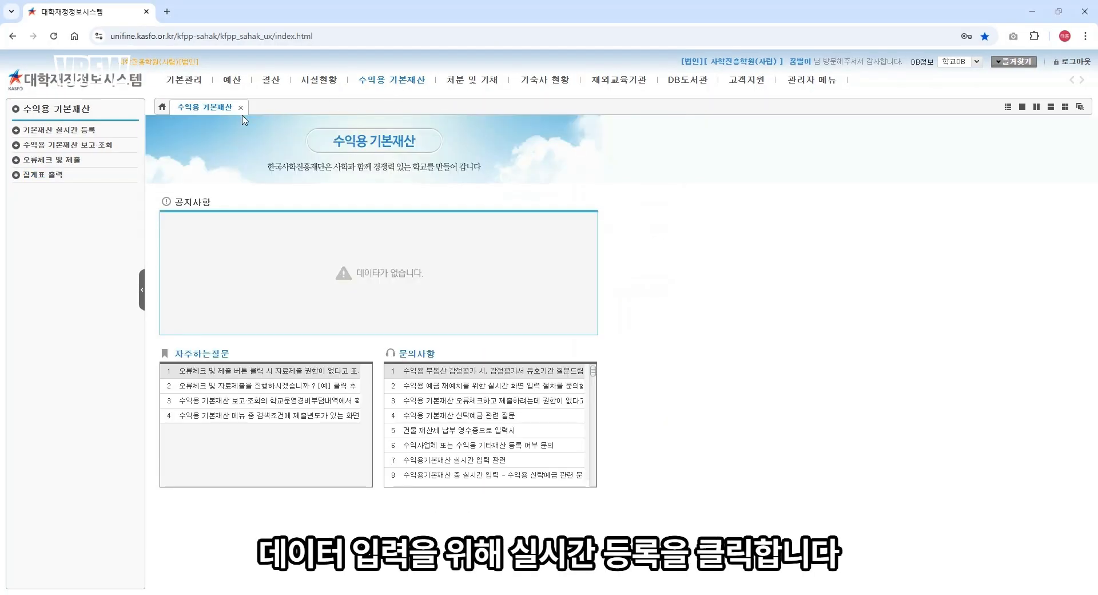
click(87, 132)
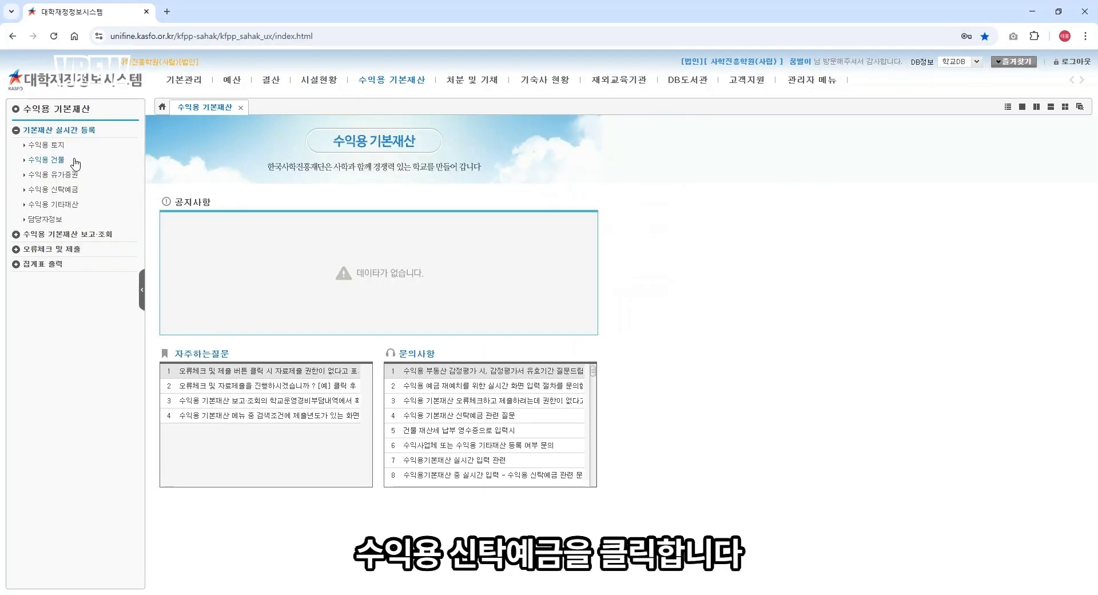
click(68, 193)
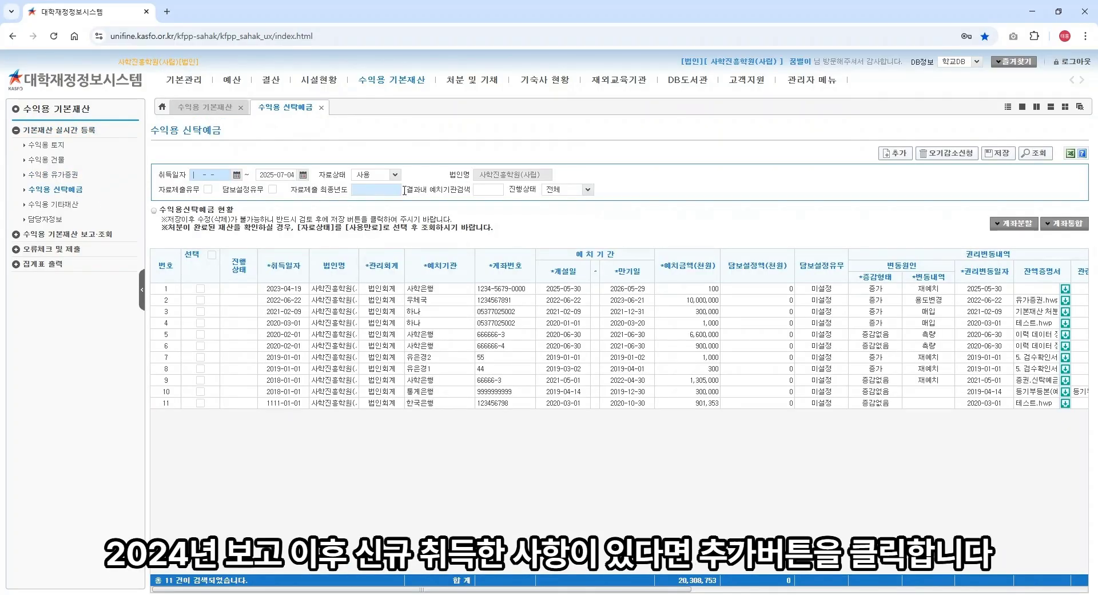
click(904, 153)
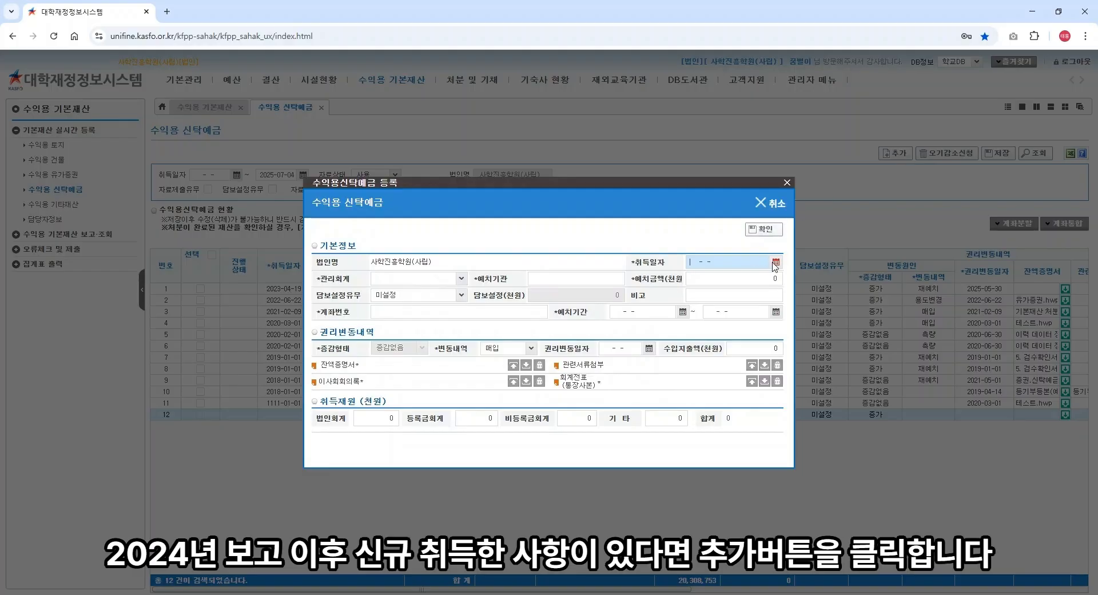
click(775, 262)
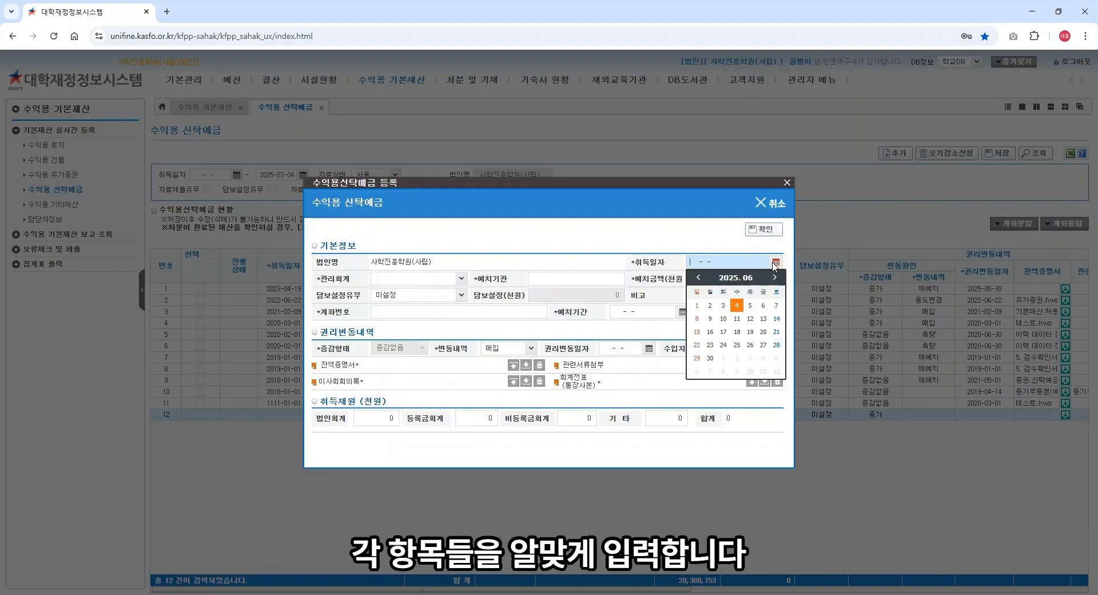
click(744, 298)
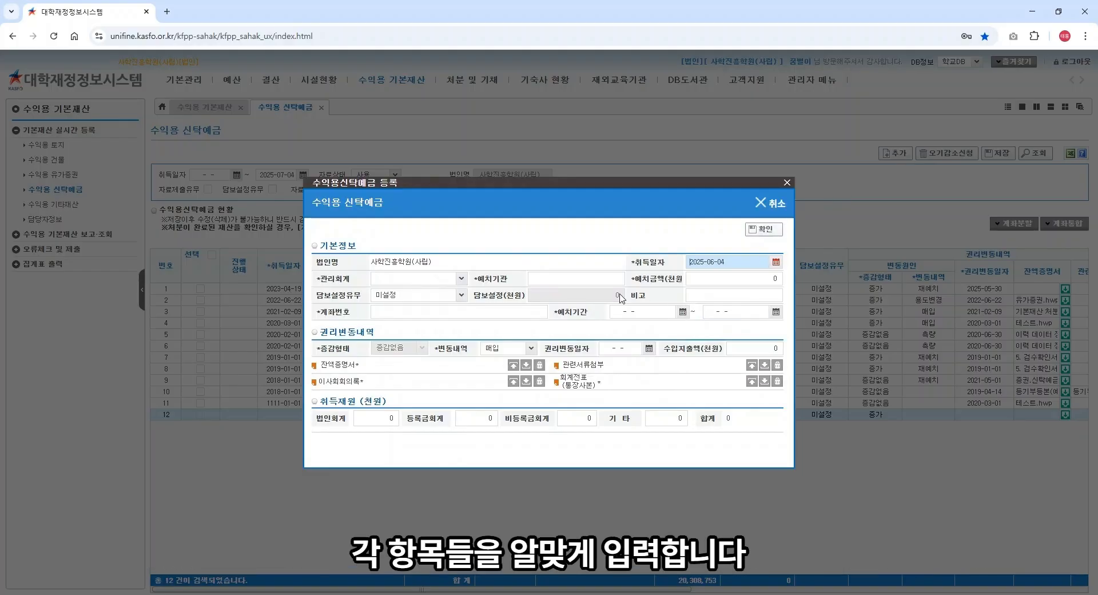
click(458, 278)
click(455, 292)
Step: Fill the 꿈별은행 institution, rights-change date 2025-06-04 and 1,000,000 deposit amount
click(551, 283)
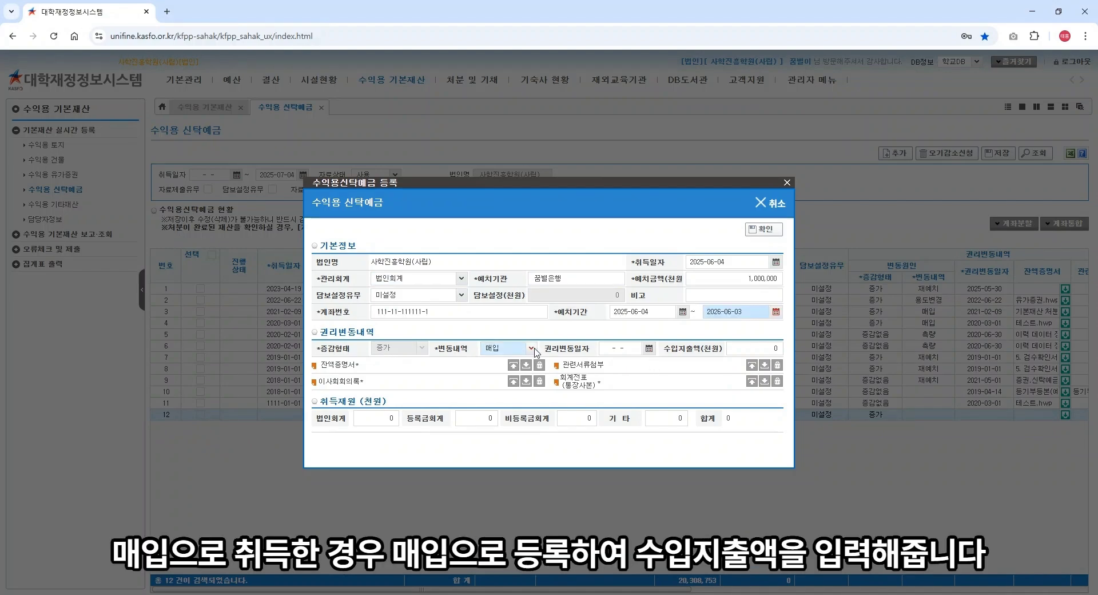
click(649, 349)
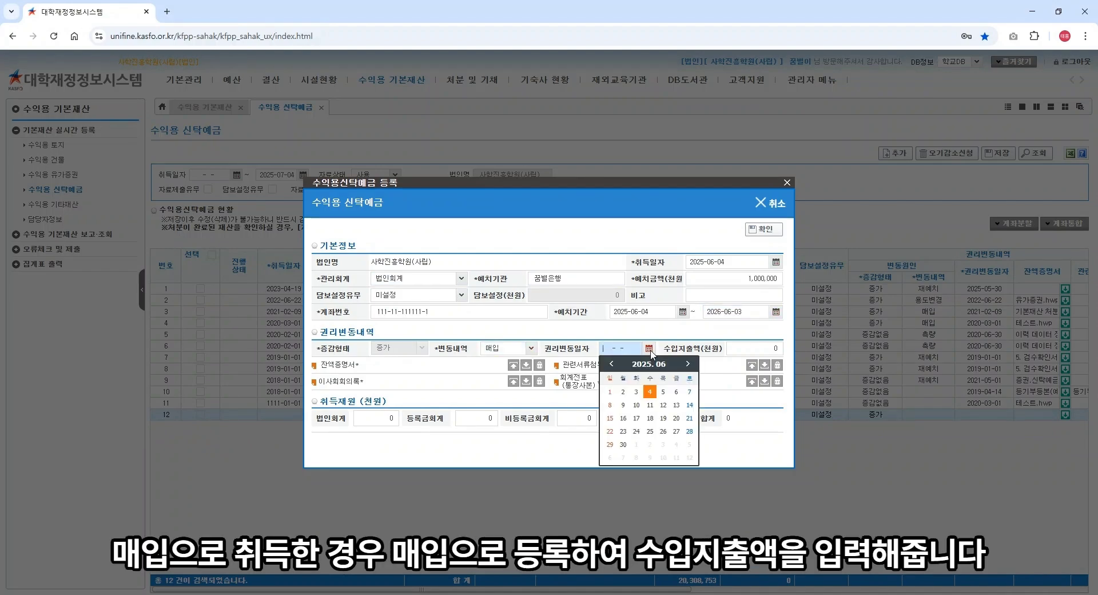
click(651, 393)
click(736, 349)
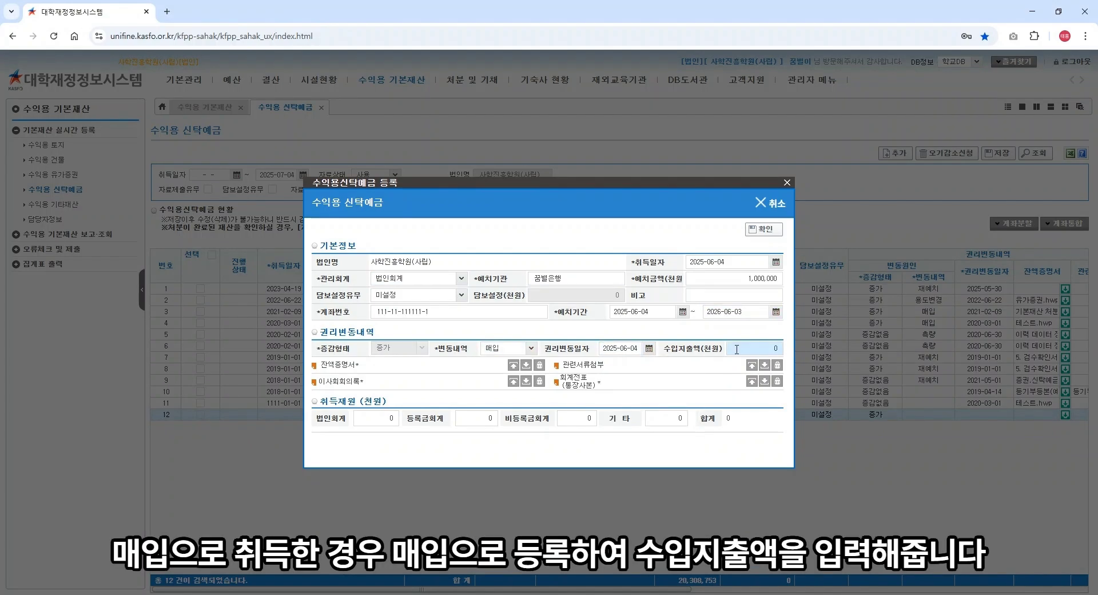
text(1,000)
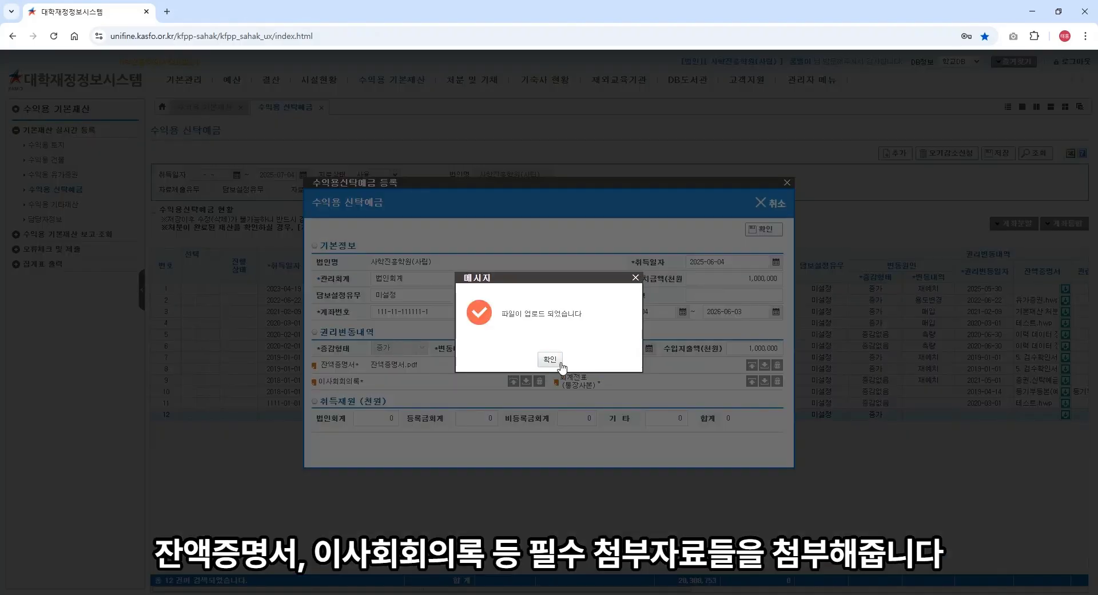
Step: Clear the upload notices, fund the 꿈별은행 deposit with 1,000,000 법인회계, and add it as row 12
click(554, 363)
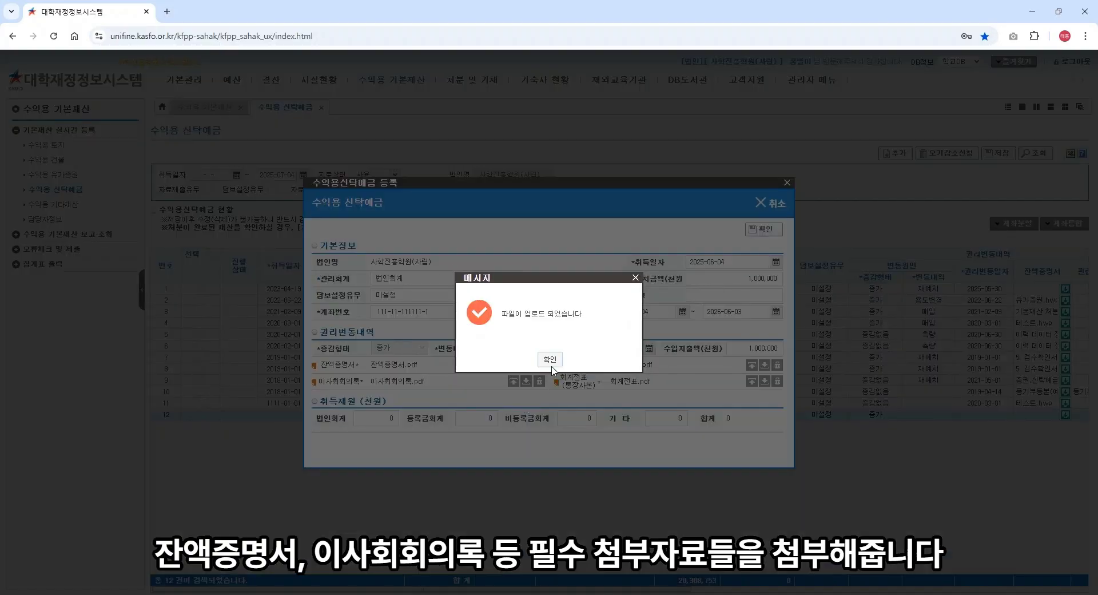
click(551, 361)
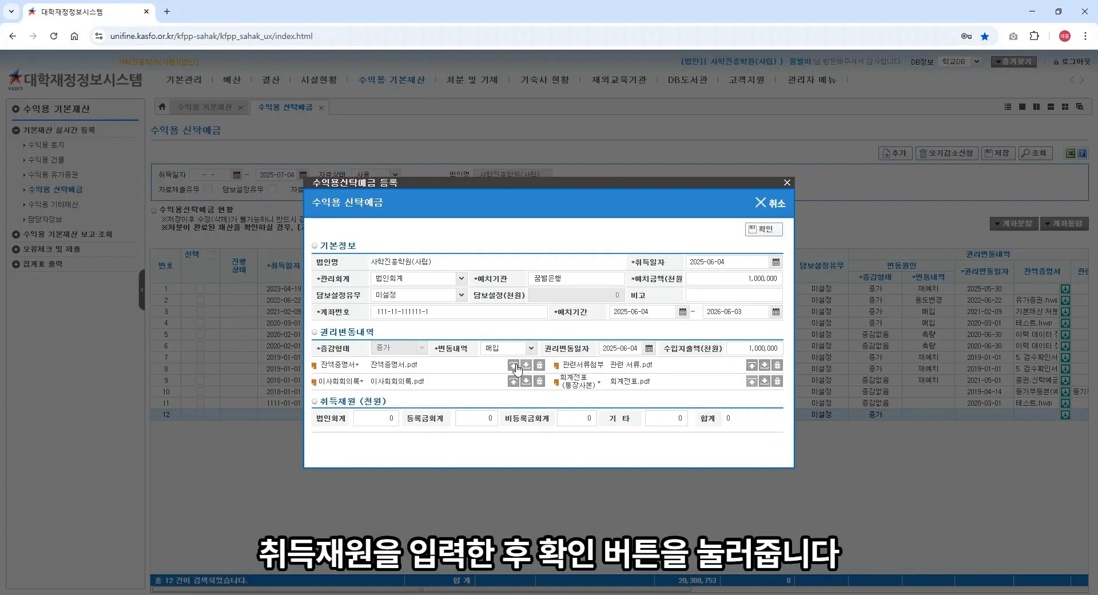
click(378, 415)
text(10,000)
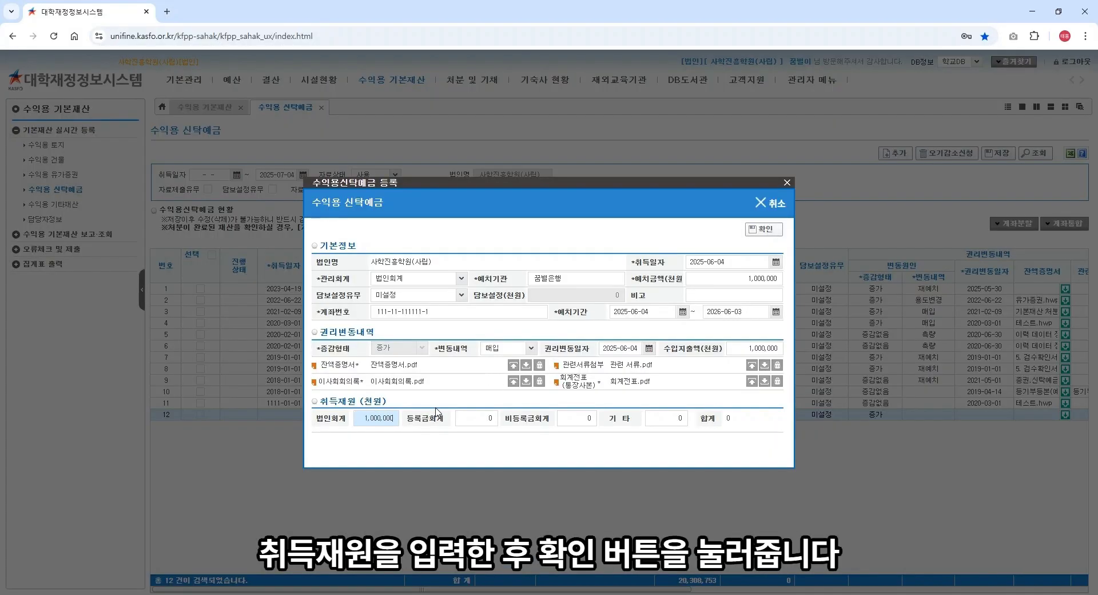
click(476, 420)
click(489, 311)
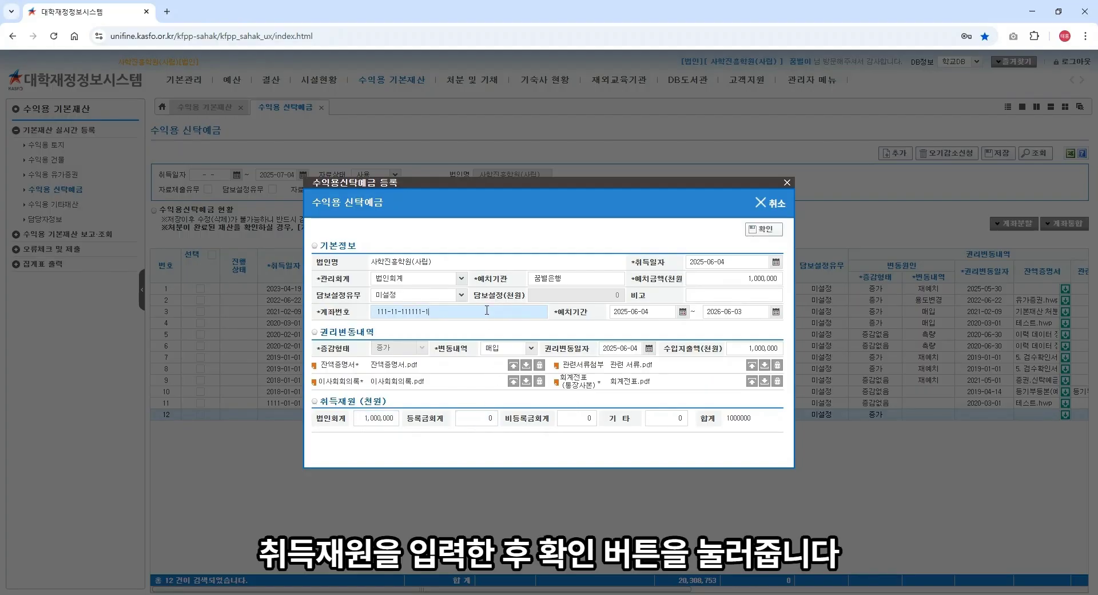
click(778, 235)
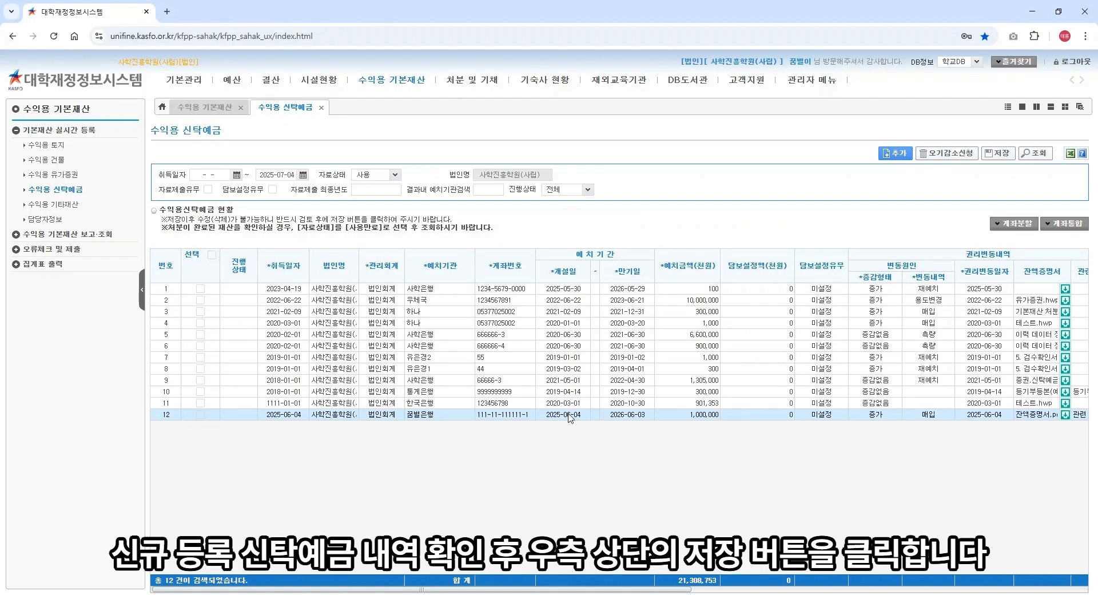
Step: Save the trust deposit list containing the new 꿈별은행 deposit and acknowledge the saved message
click(999, 155)
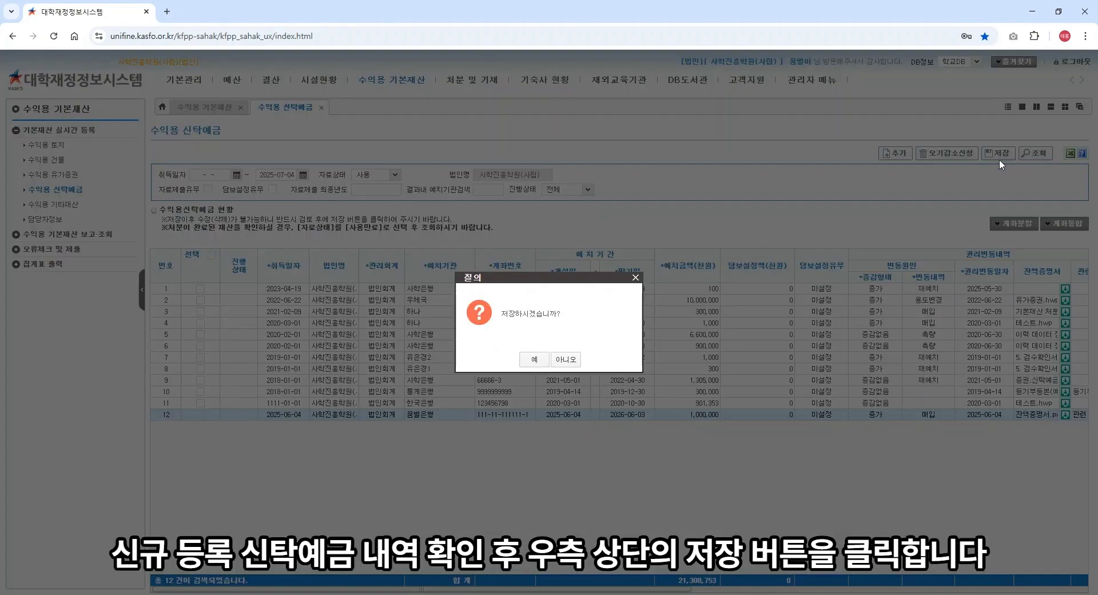
click(536, 360)
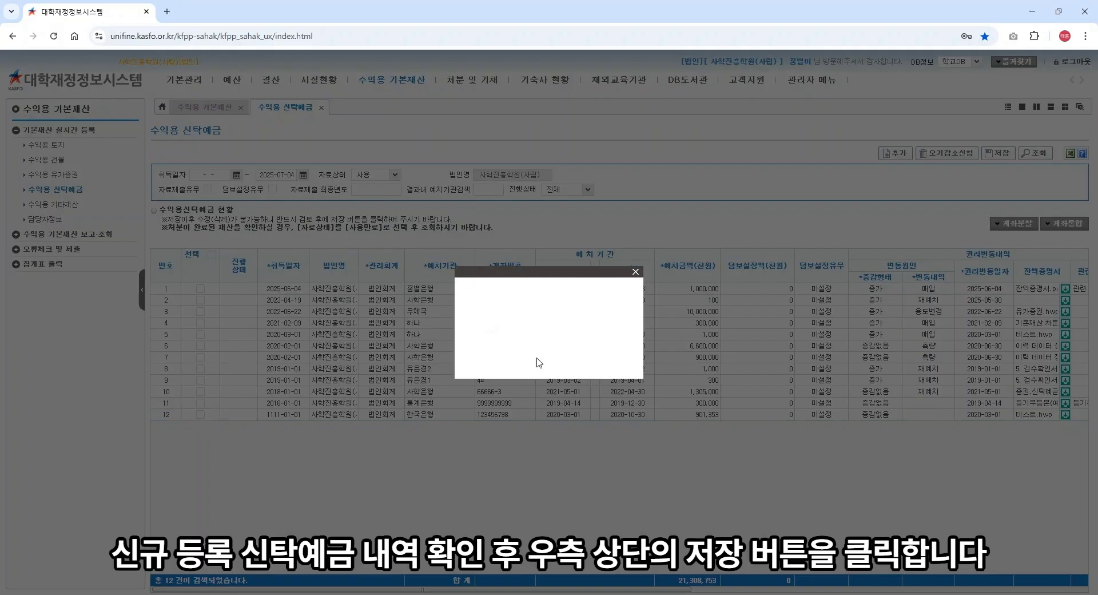
click(549, 359)
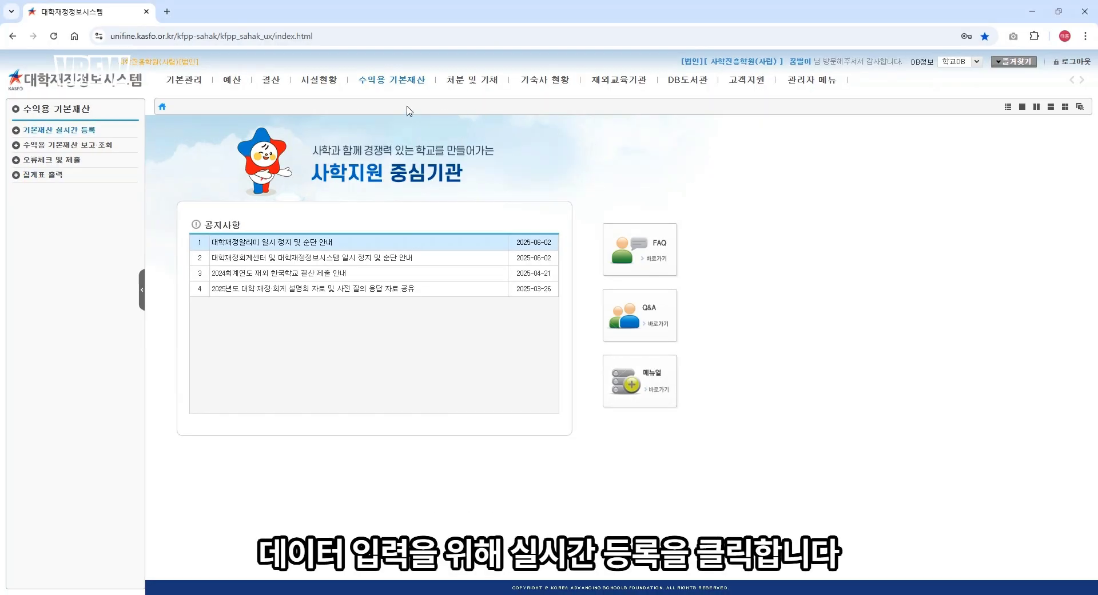
Step: Go to 수익용 기본재산 > 기본재산 실시간 등록 > 수익용 기타재산 and add a new record
click(404, 86)
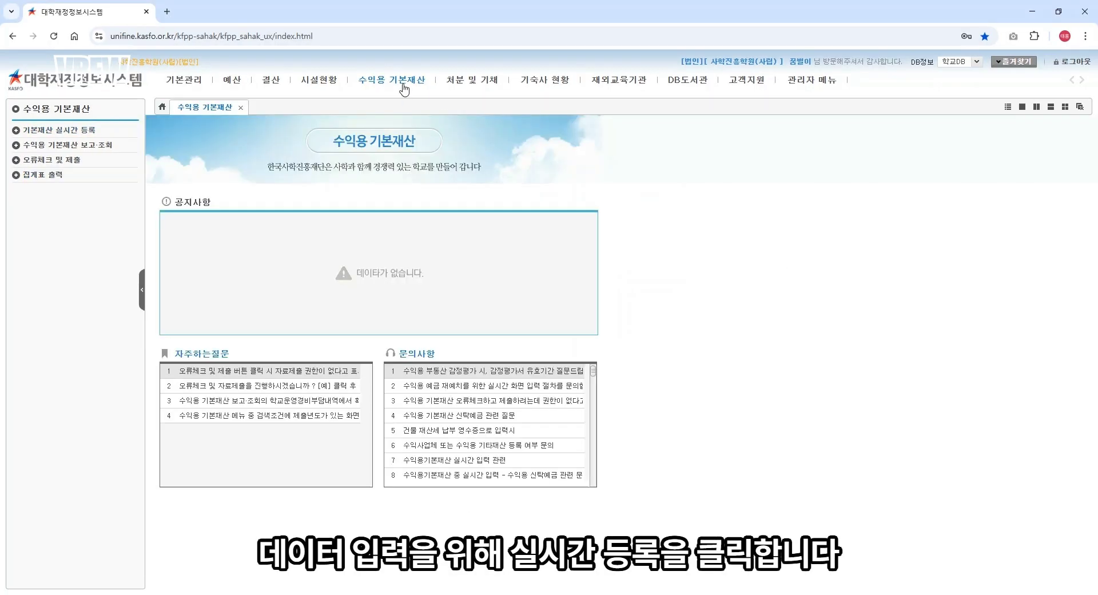
click(71, 132)
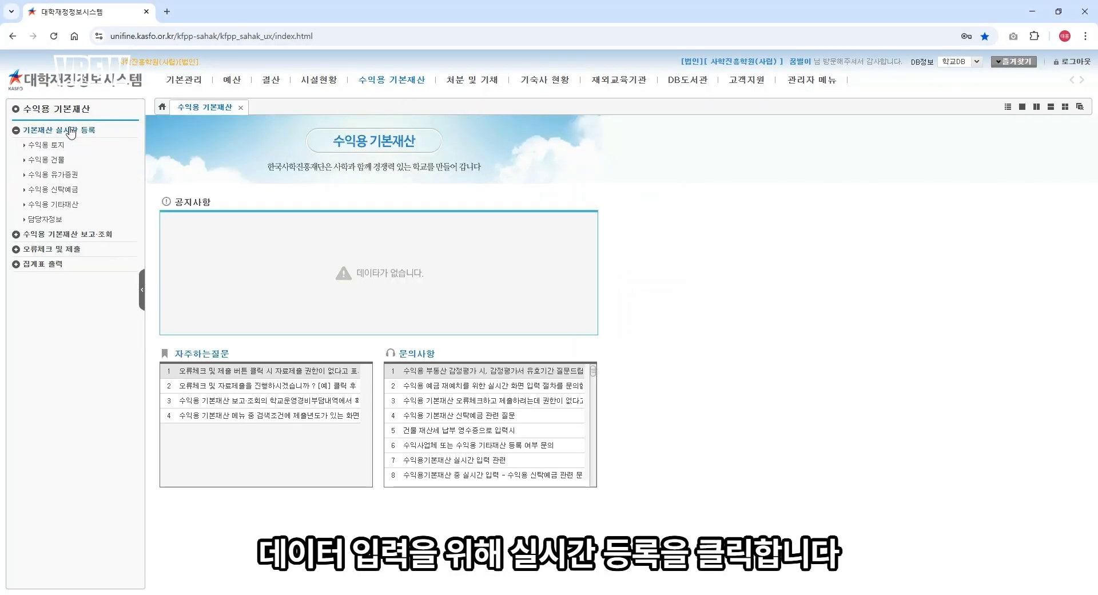
click(60, 205)
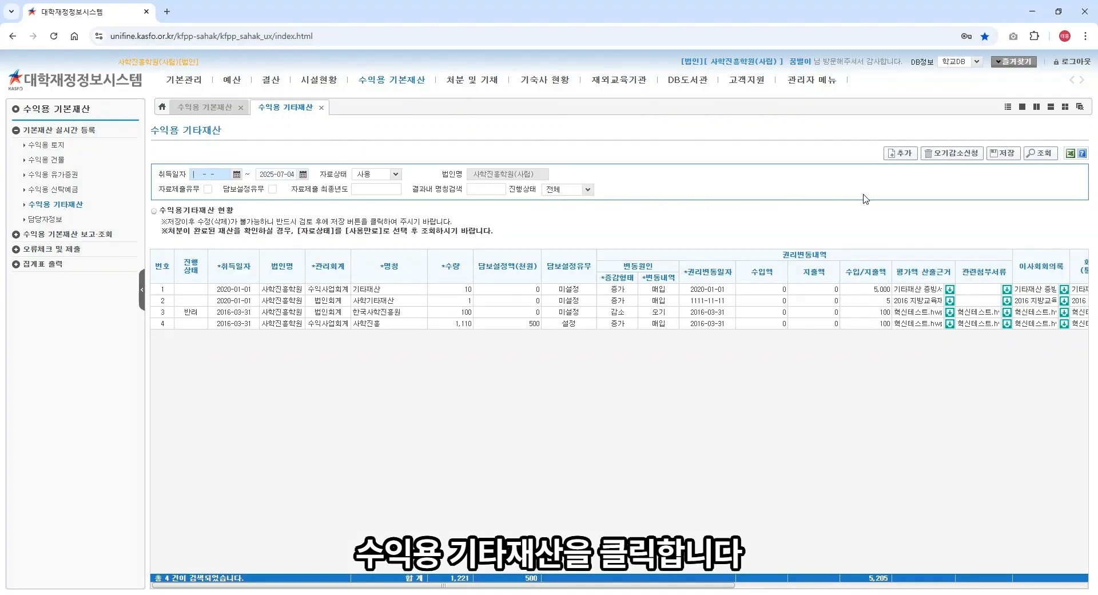
click(895, 155)
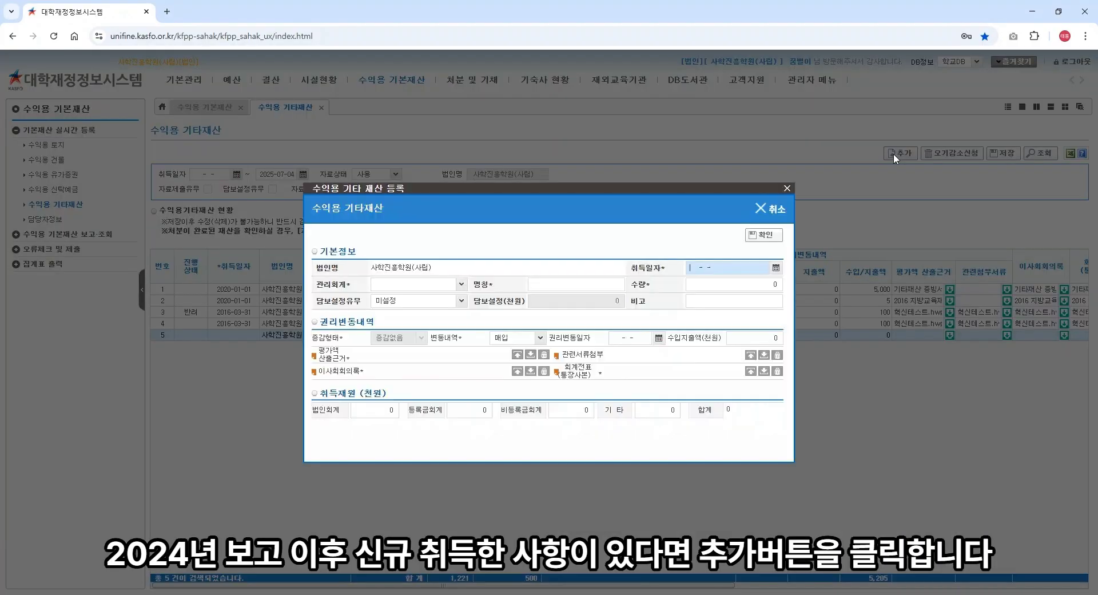
Step: Enter acquisition date 2025-06-04, 관리회계 법인회계, name 기타재산2, and rights-change date 2025-06-04
click(777, 267)
click(742, 311)
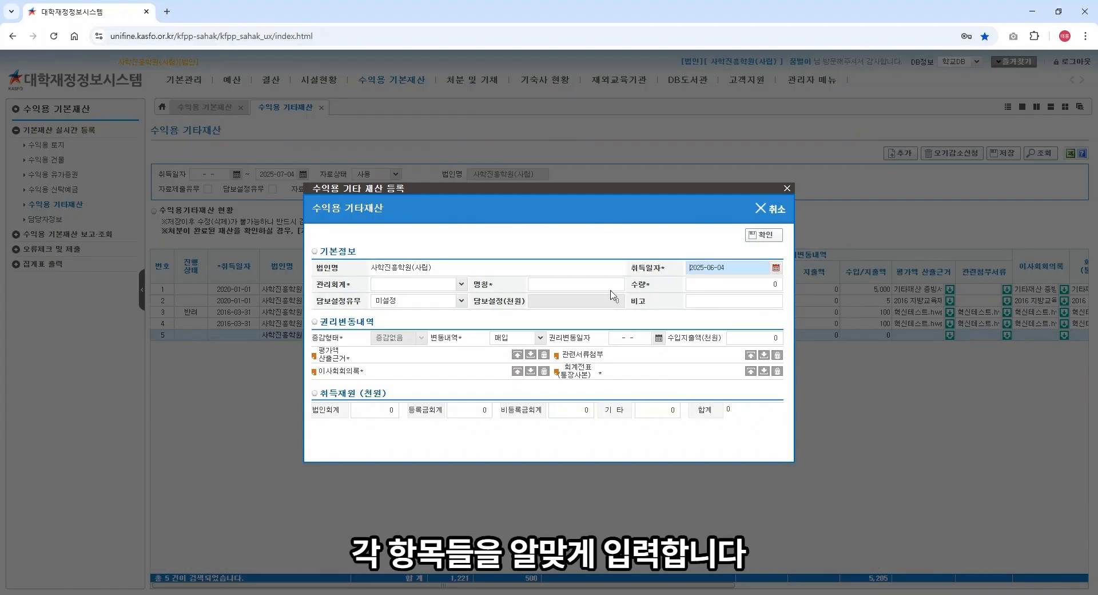
click(457, 284)
click(455, 297)
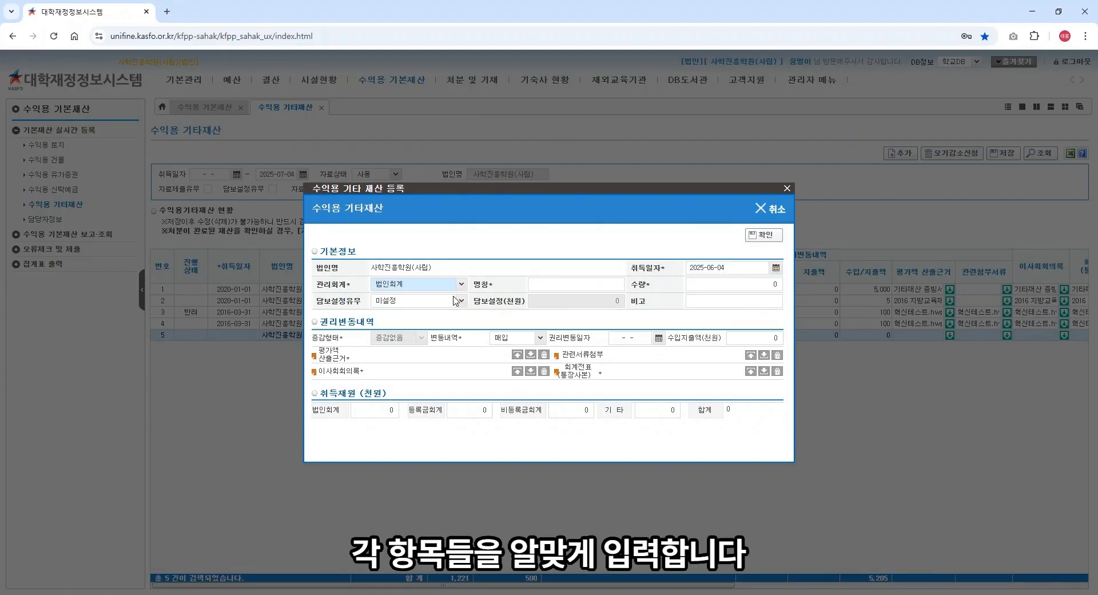
click(578, 285)
text(기타재산2)
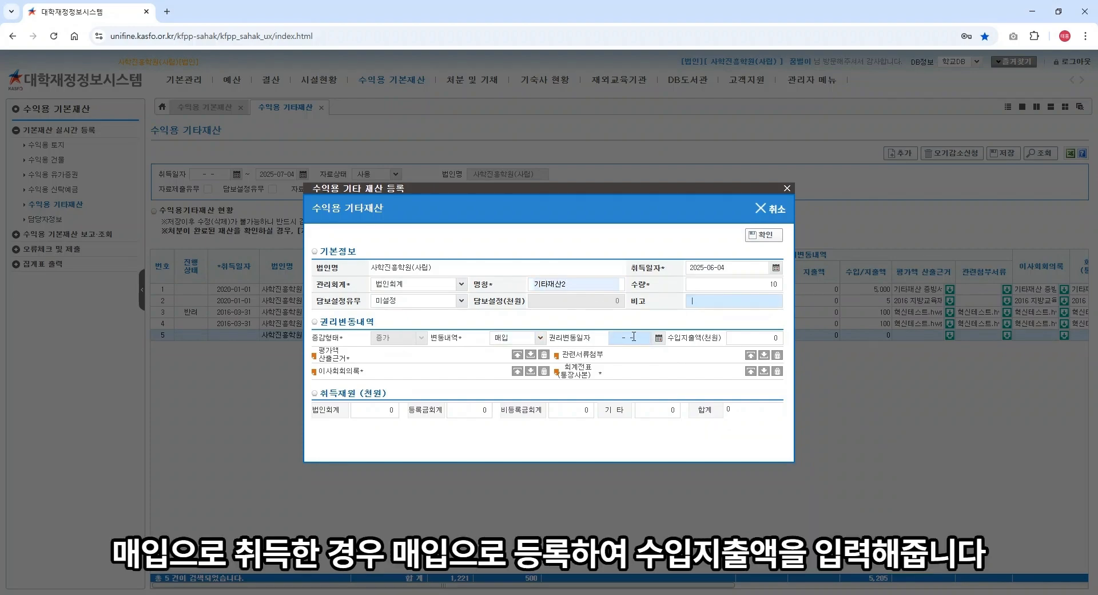
click(660, 338)
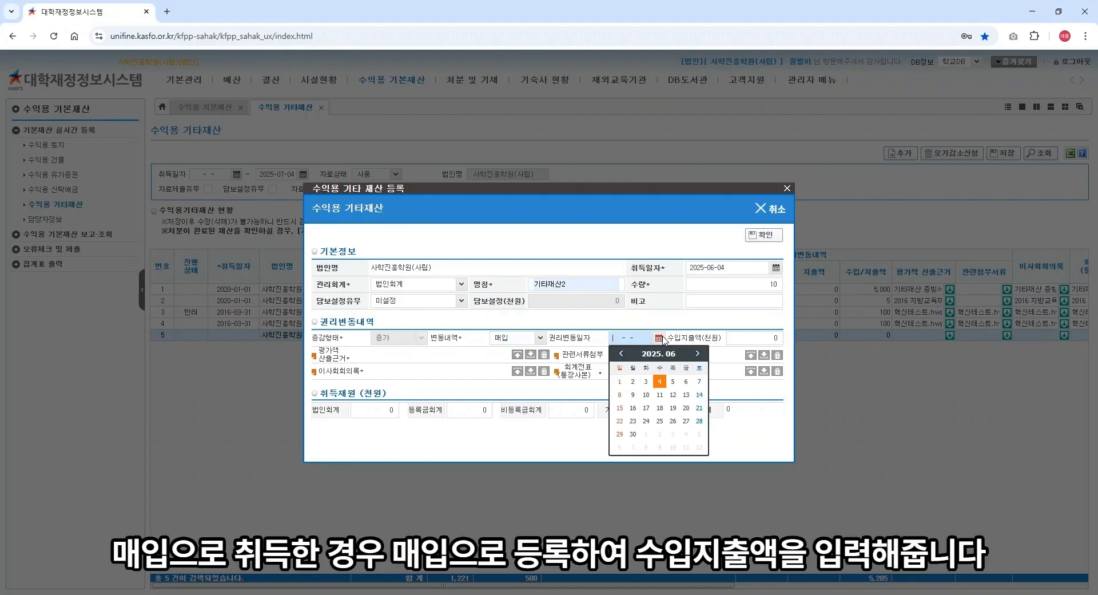
click(660, 381)
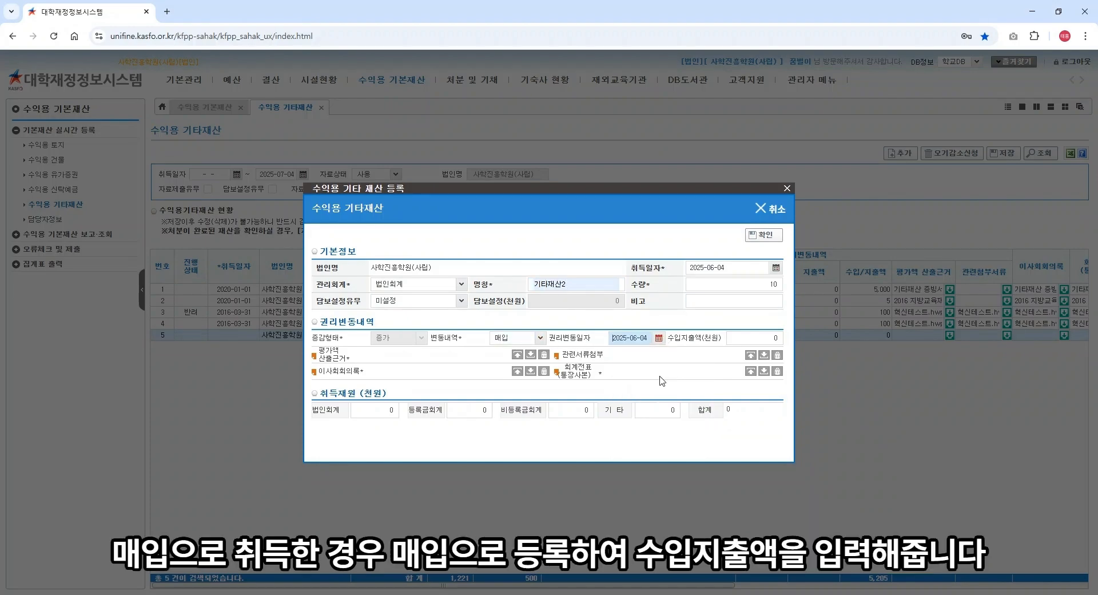
click(752, 336)
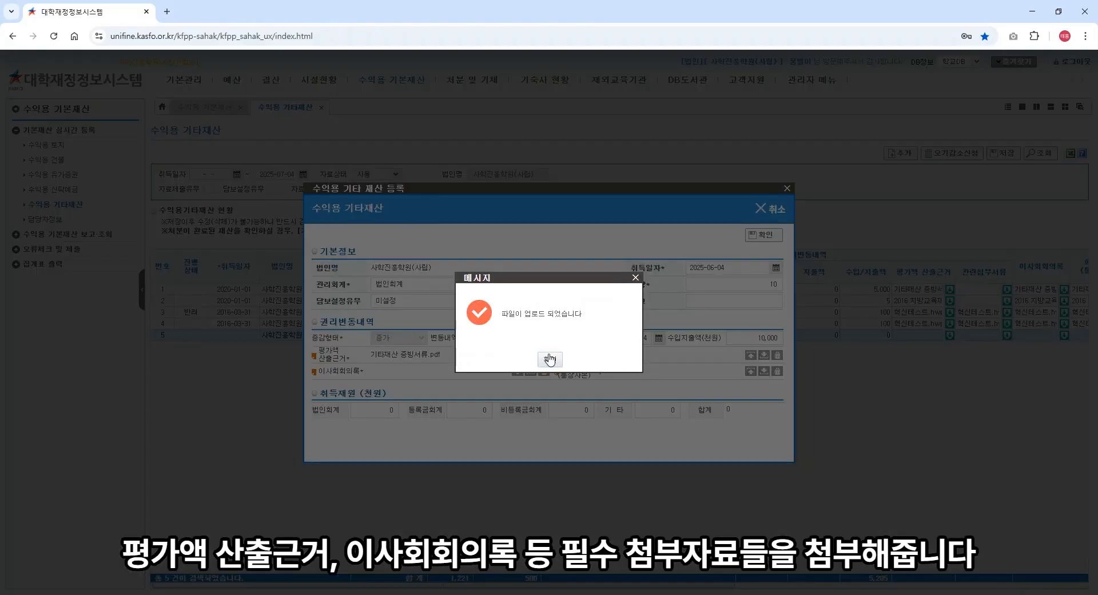
Step: Attach the evidence, related documents and board minutes files for 기타재산2
click(549, 363)
click(750, 355)
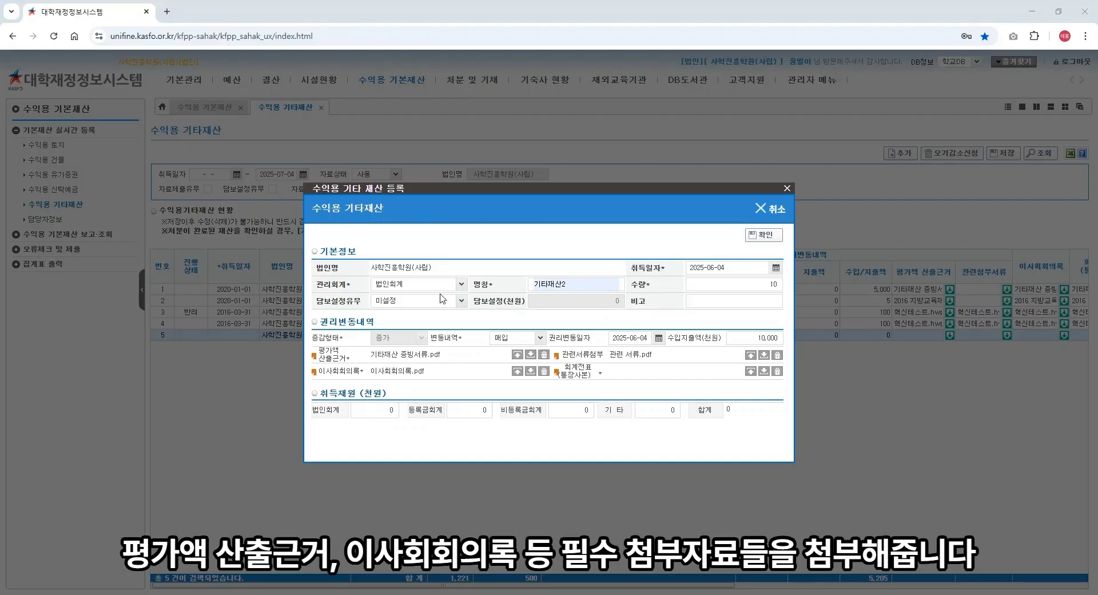
click(566, 382)
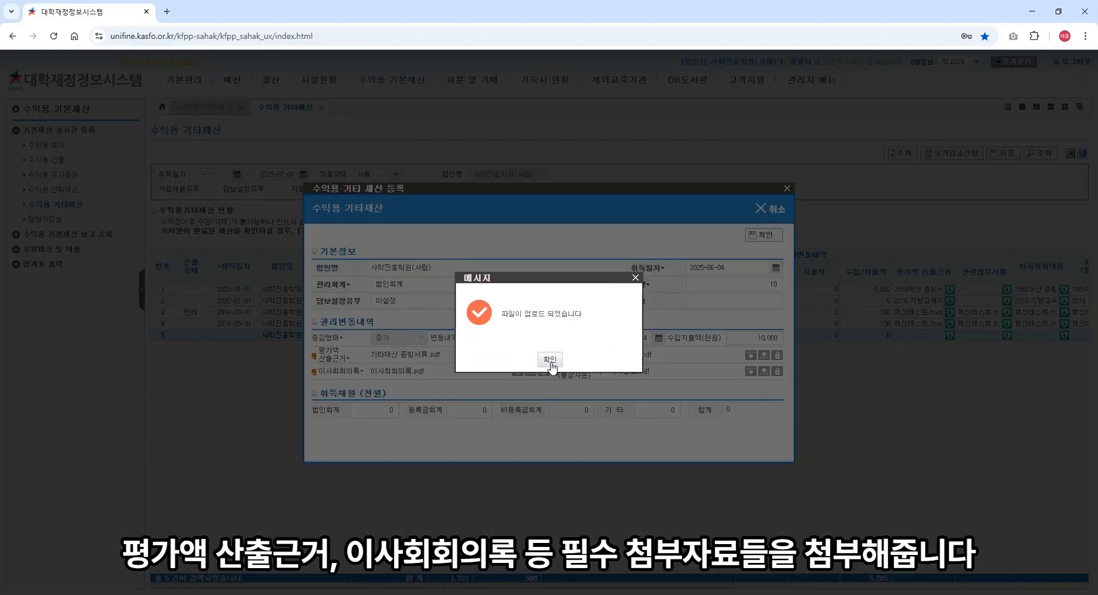
click(551, 363)
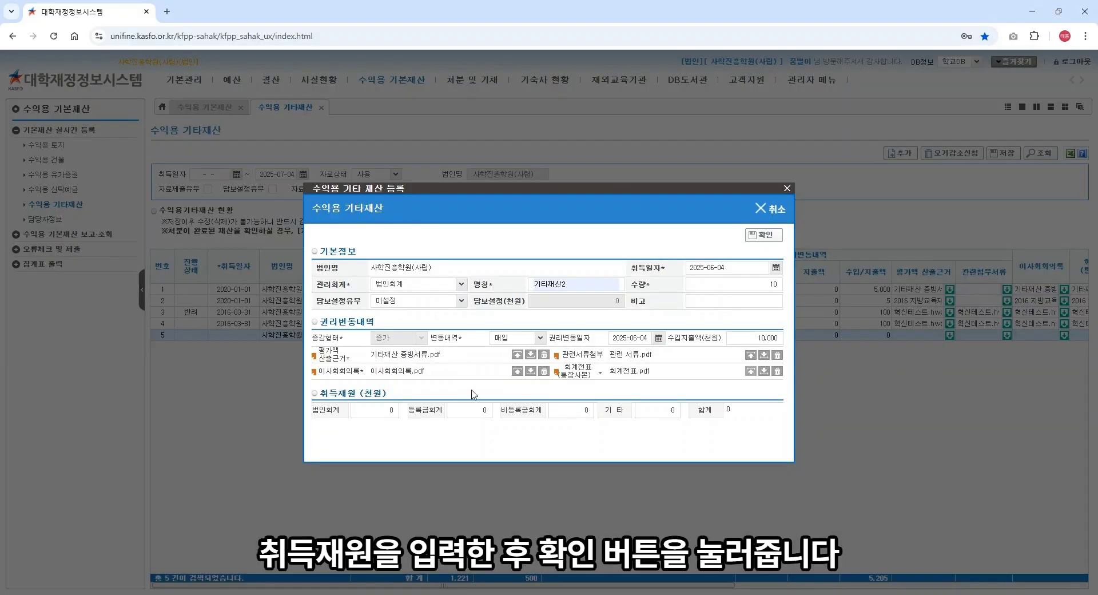
Step: Enter 10,000 as 법인회계 funding and add 기타재산2 as row 5
click(372, 409)
text(10,000)
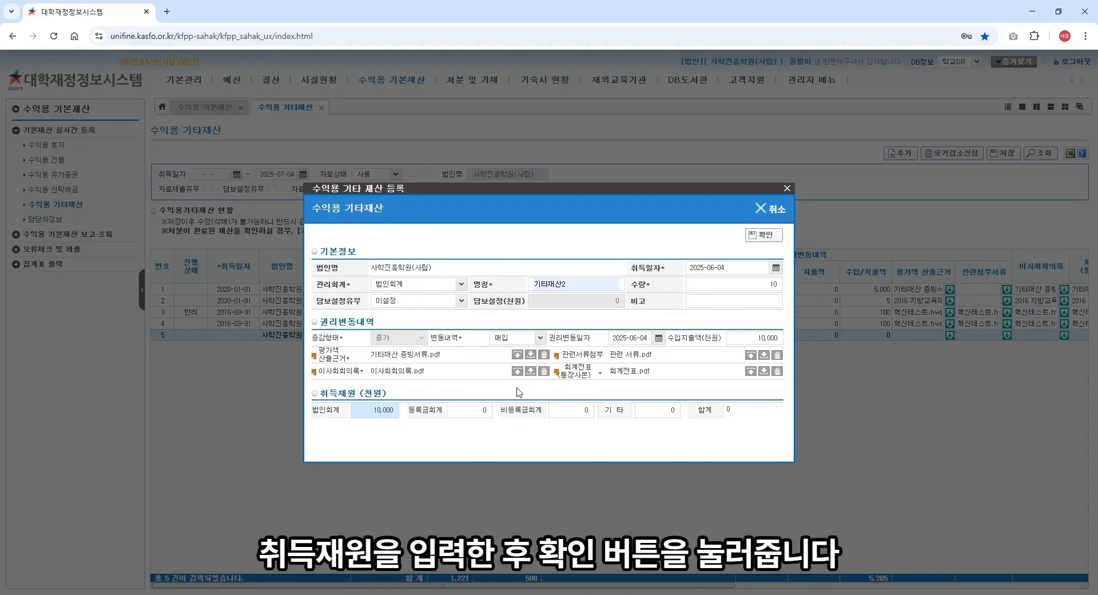
click(717, 302)
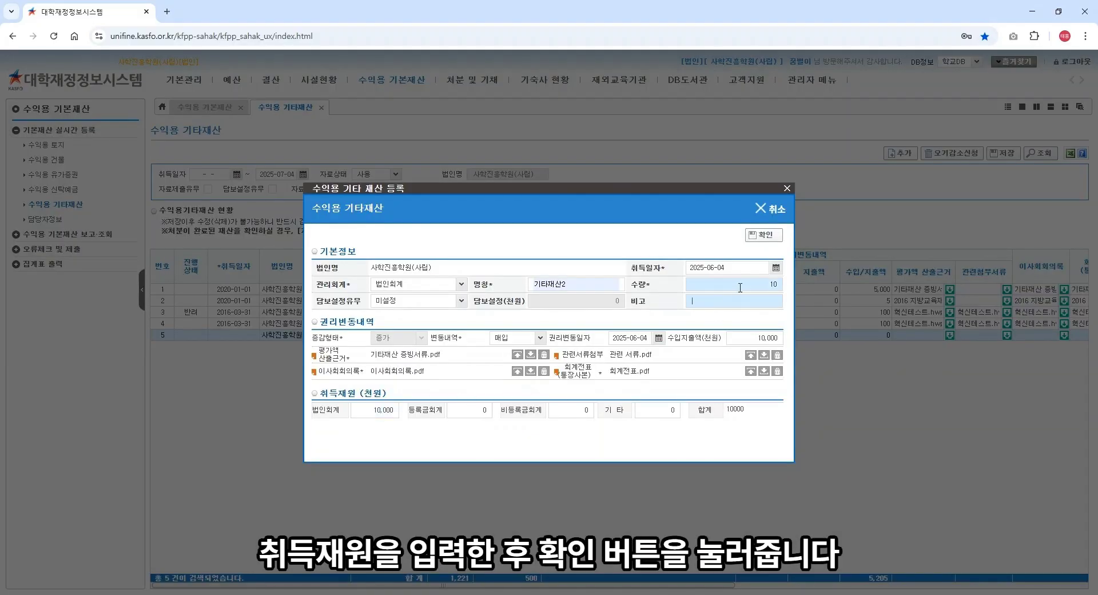
click(765, 235)
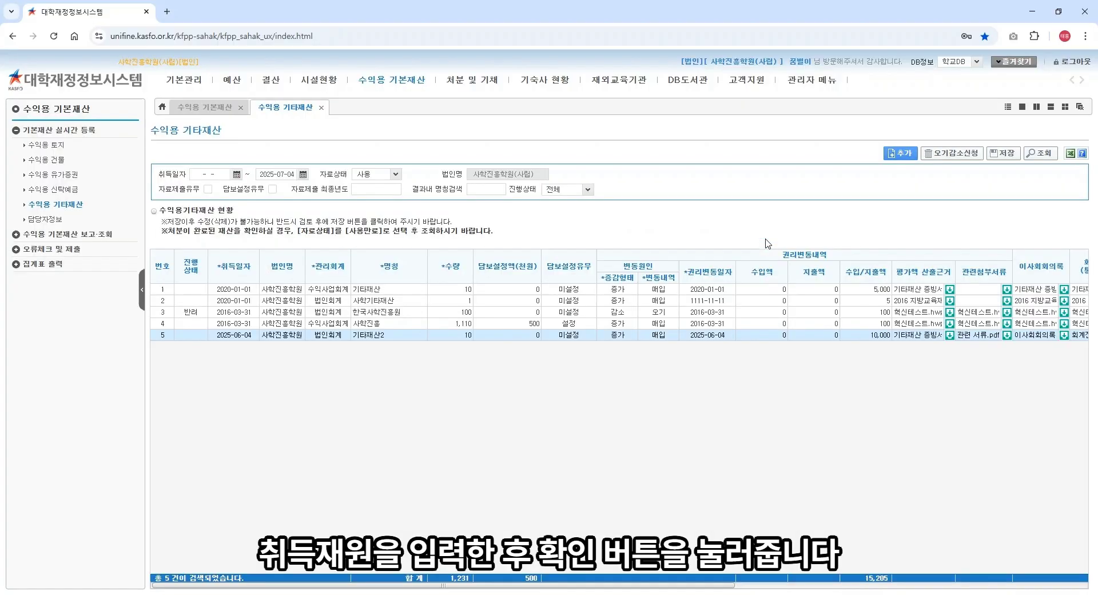
Step: Save the 수익용 기타재산 list with 기타재산2, answering 예 and acknowledging the success message
click(1005, 153)
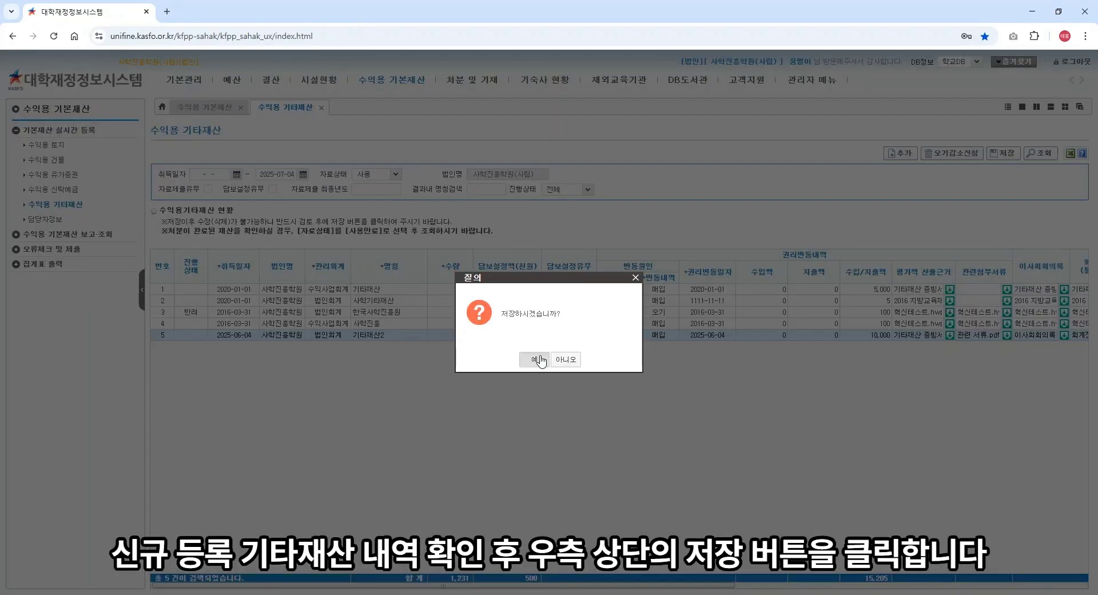
click(539, 360)
click(541, 360)
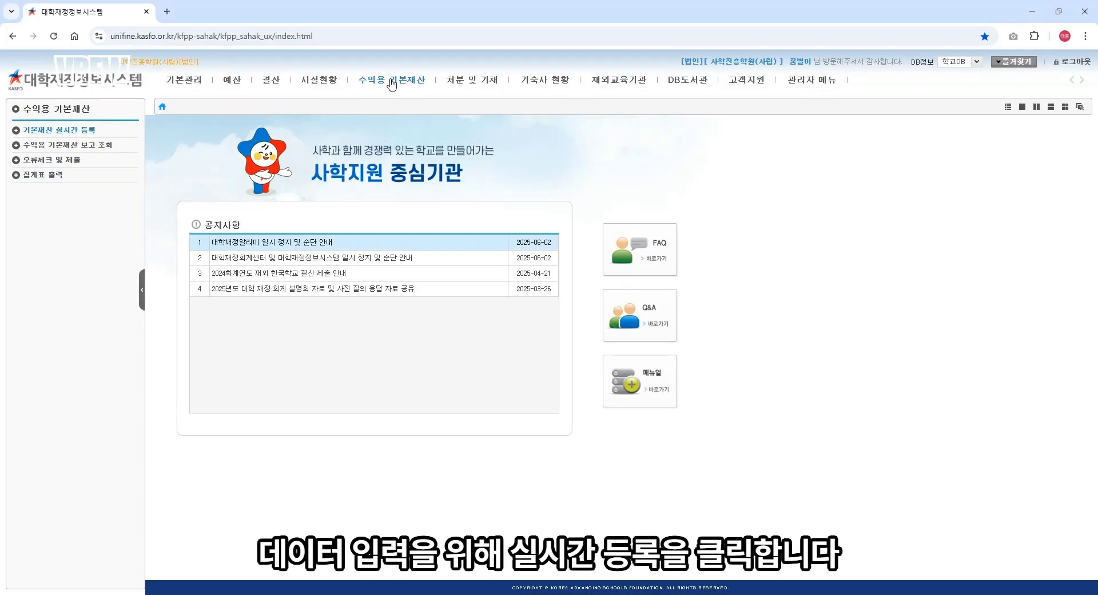
Step: Open the 수익용 토지 list and tick the 2025-06-04 land record in row 1
click(391, 82)
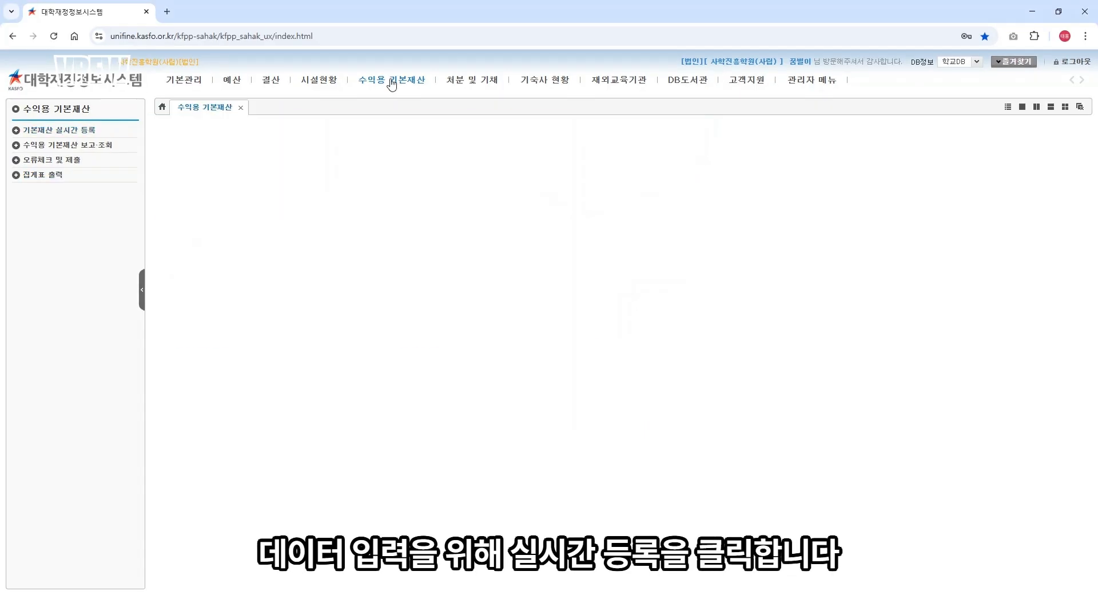
click(94, 134)
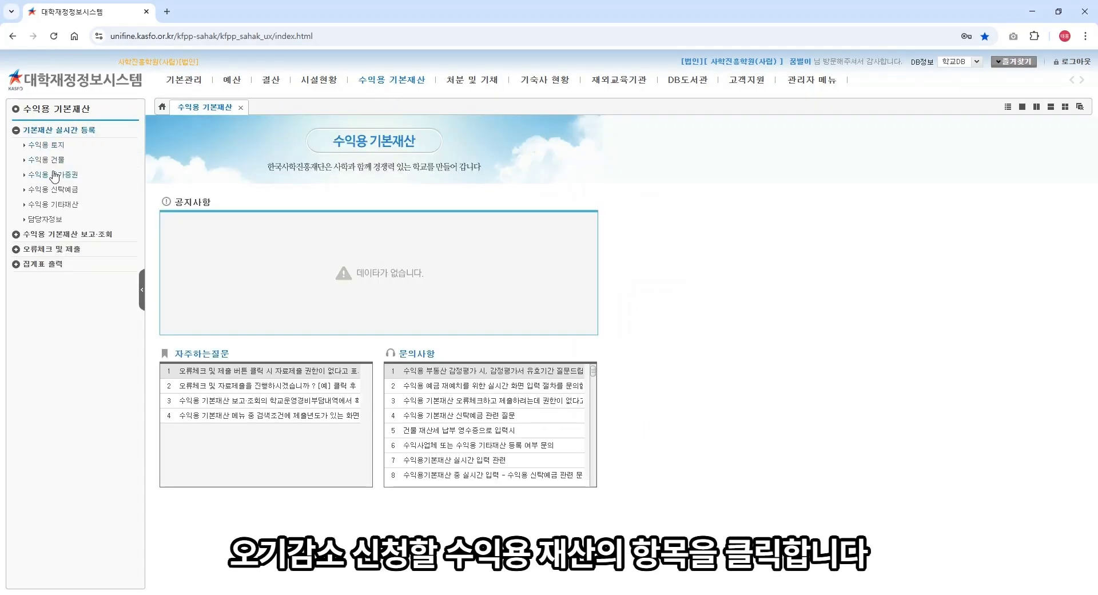
click(55, 147)
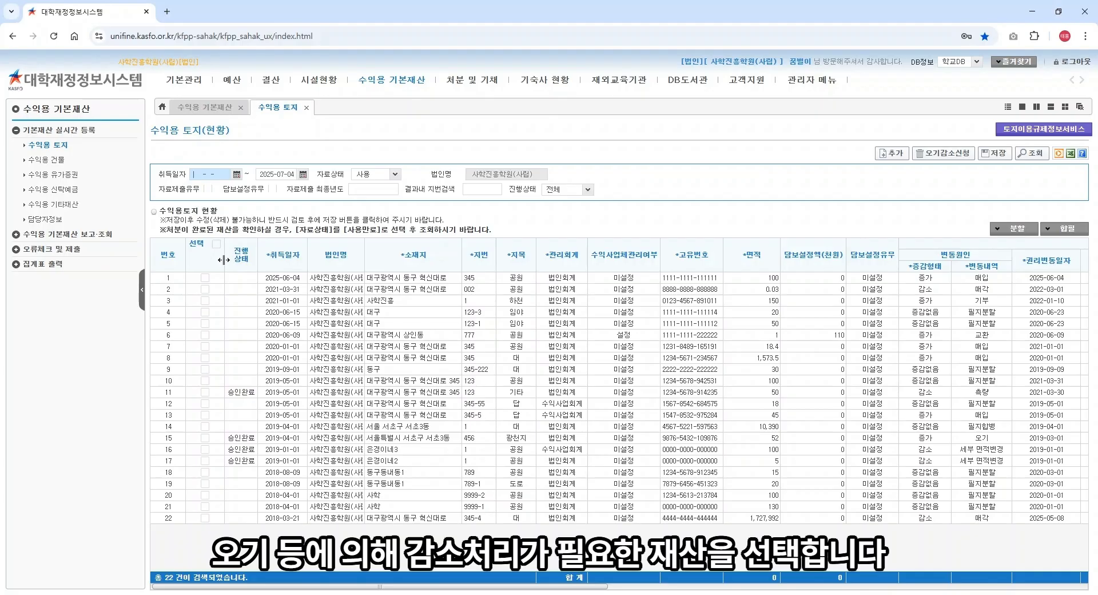
click(205, 277)
click(206, 278)
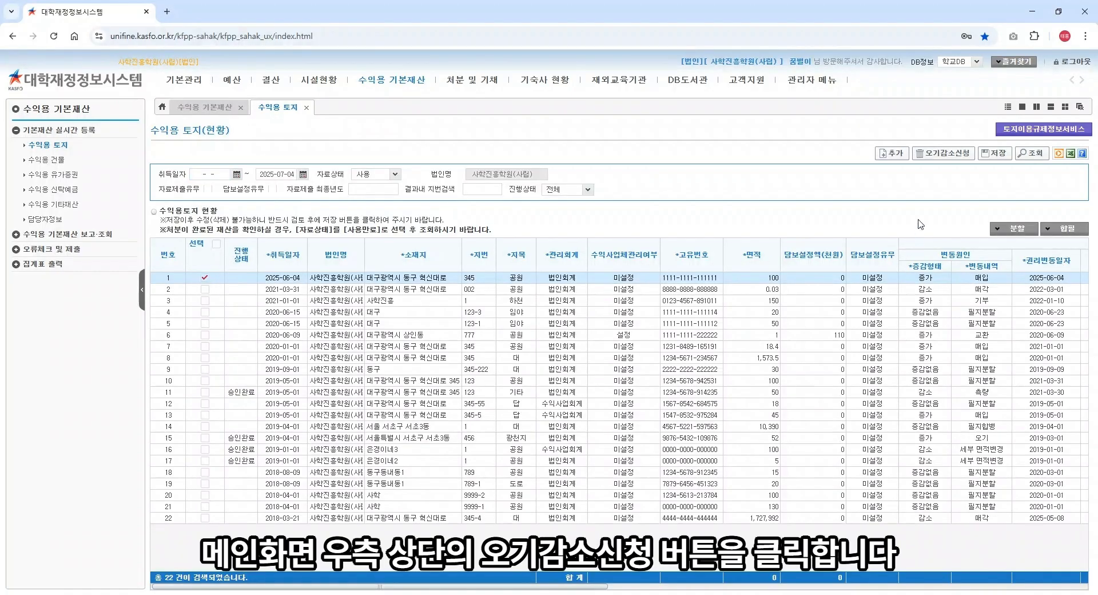
Step: Start a 오기감소신청 for the ticked parcel and change its 면적 from 100 to 80
click(945, 153)
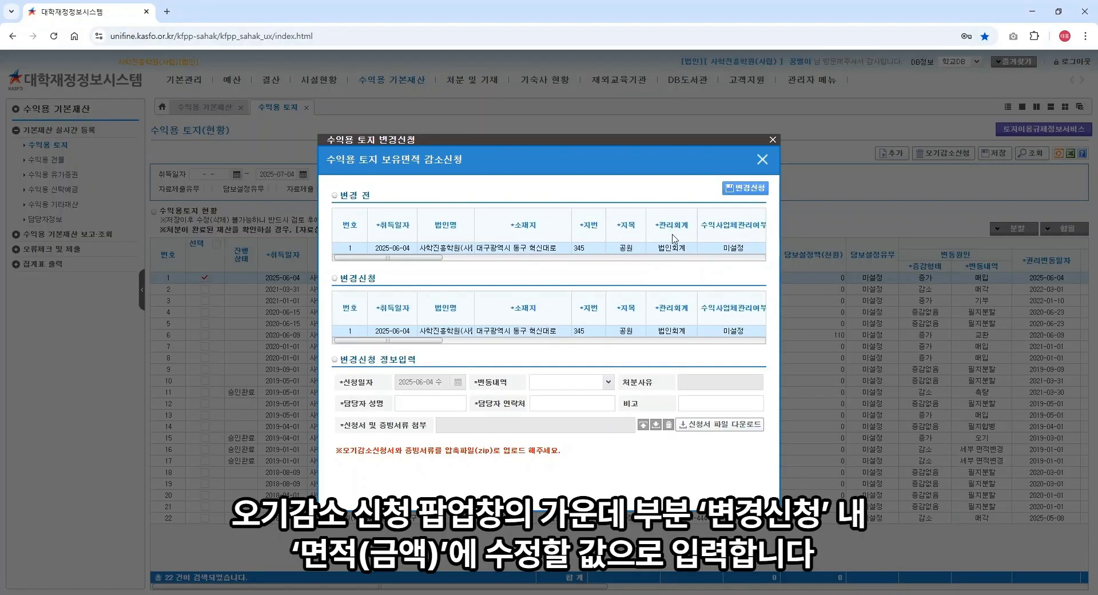
drag(423, 257, 482, 262)
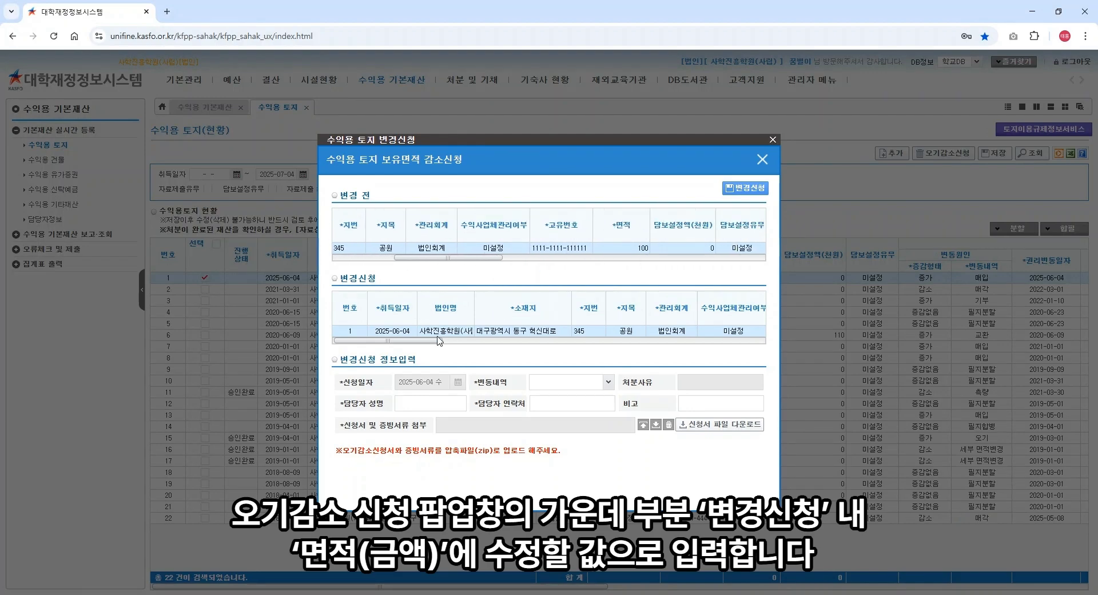
drag(439, 340, 498, 344)
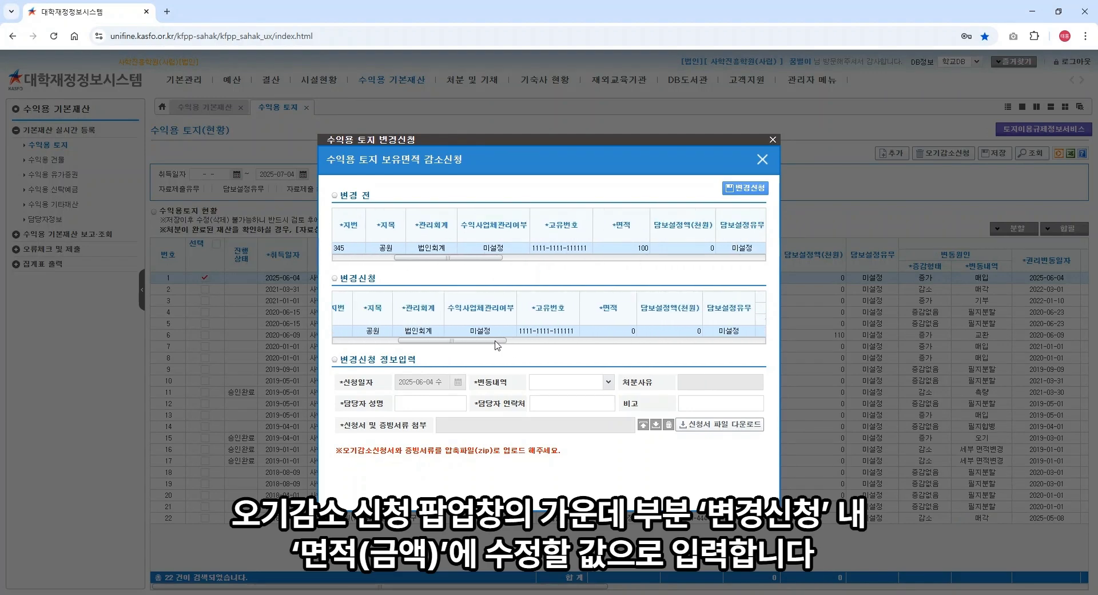
click(631, 331)
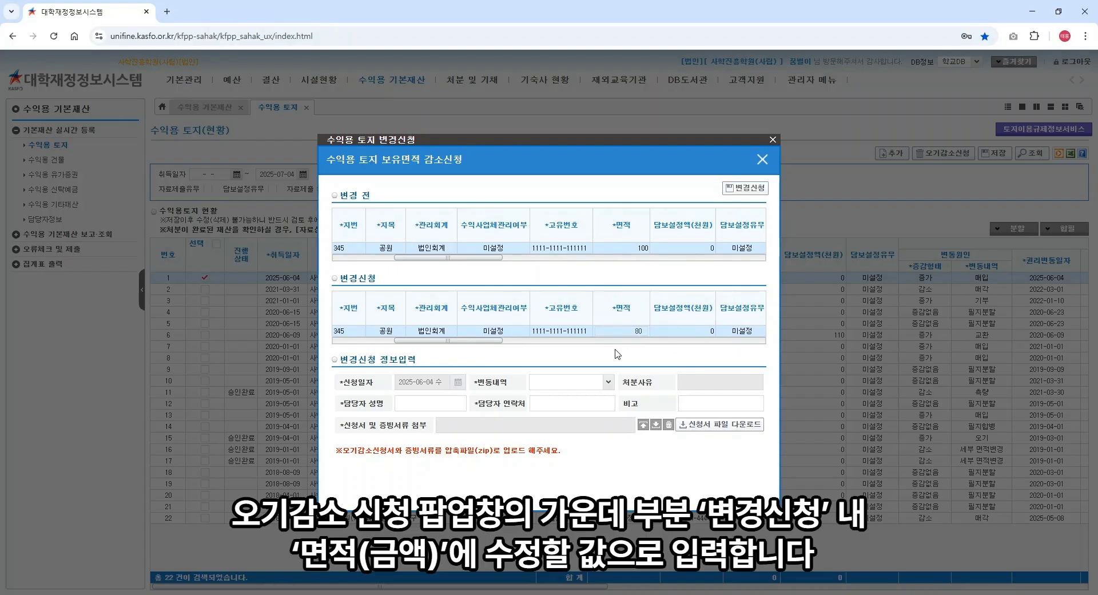
click(626, 316)
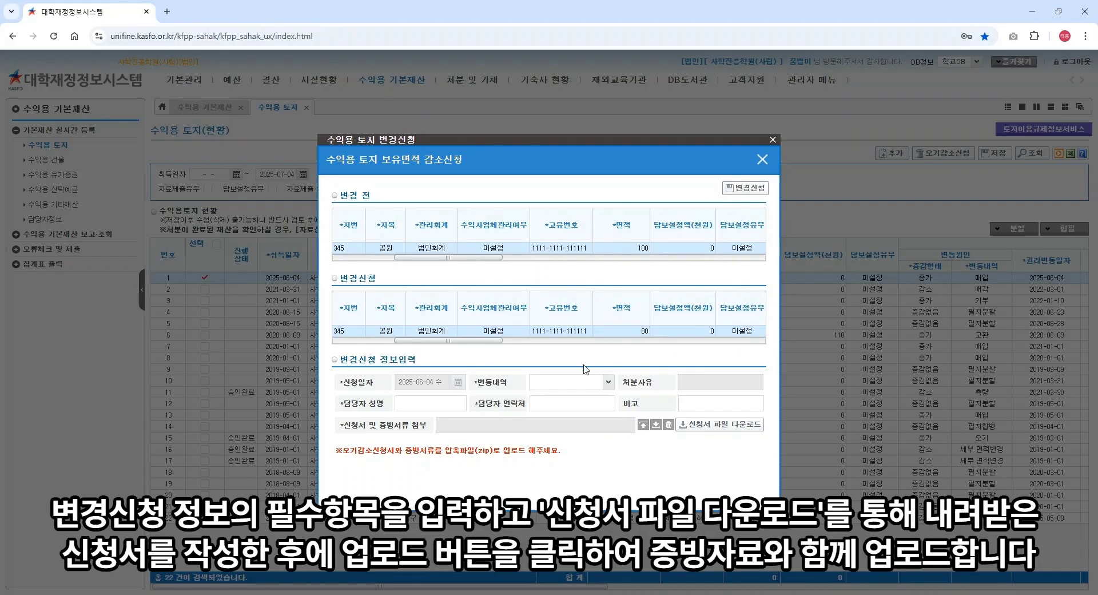
Step: Set the change reason to 오기 and enter the contact person's name and phone number
click(570, 382)
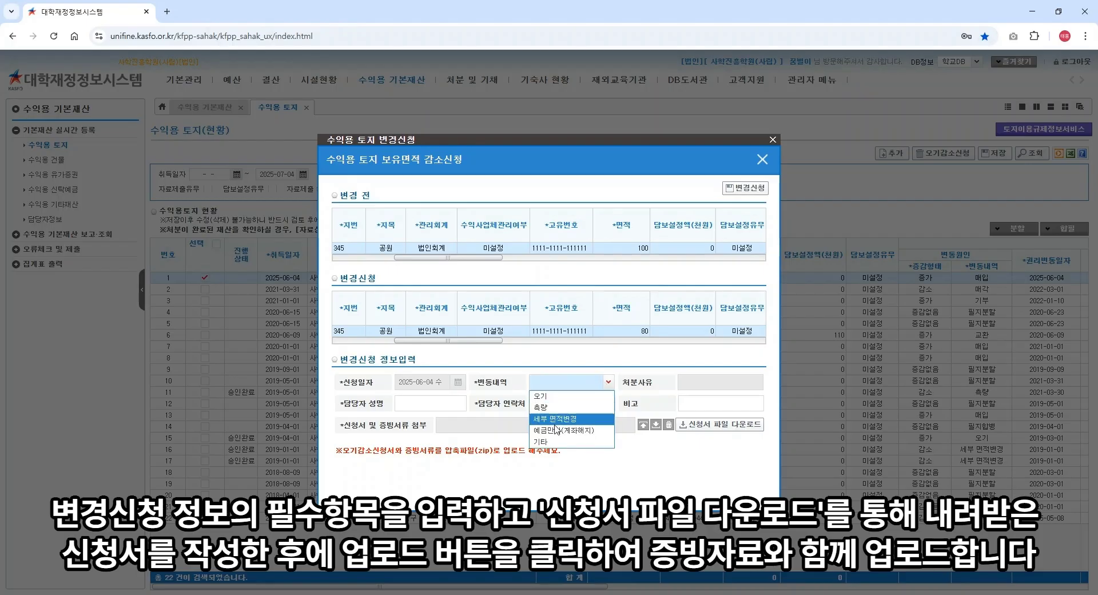
click(550, 395)
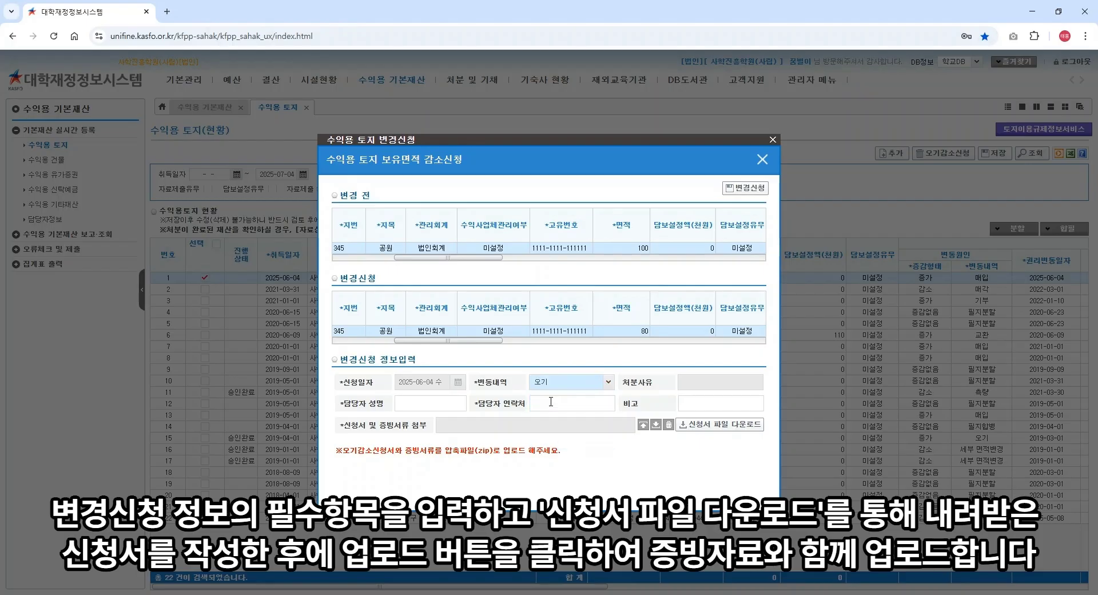
click(444, 402)
text(꿈별이)
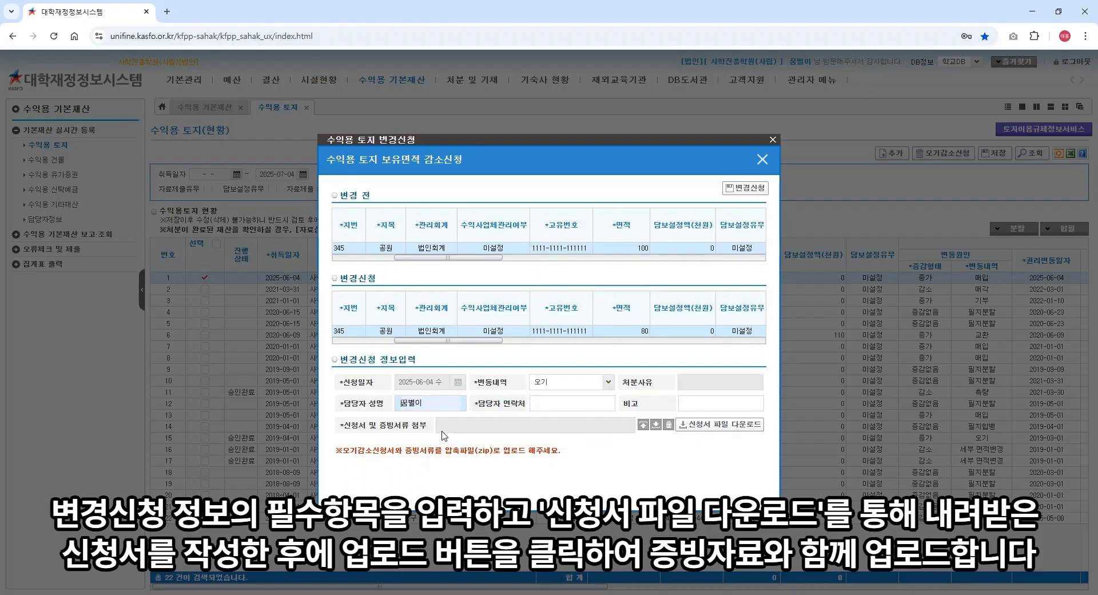
click(538, 407)
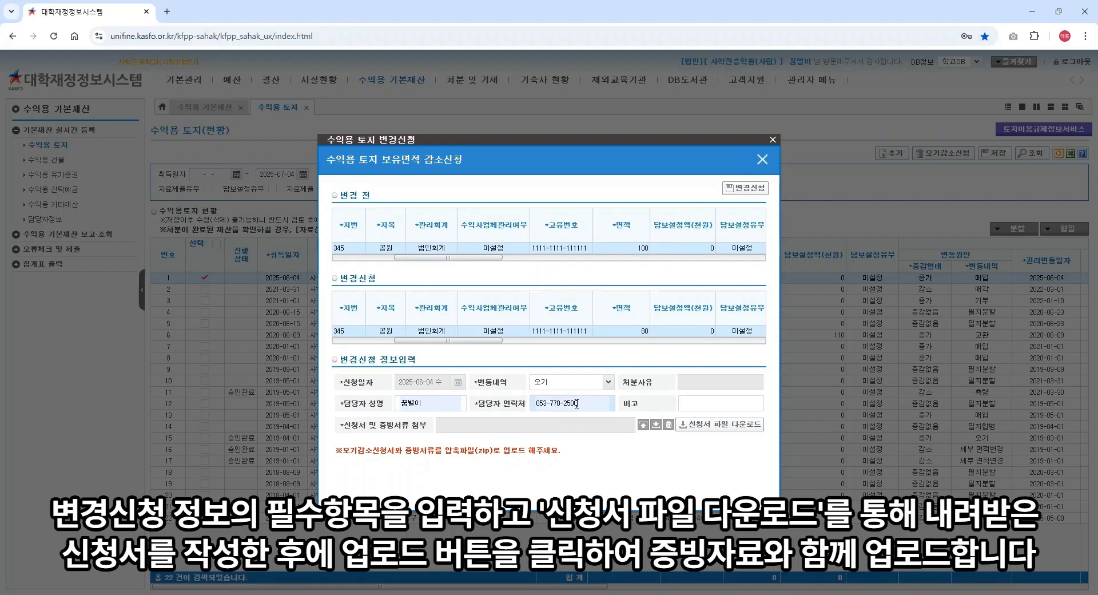
Step: Upload the 오기감소 신청서 및 증빙서류.zip attachment to the request
click(643, 425)
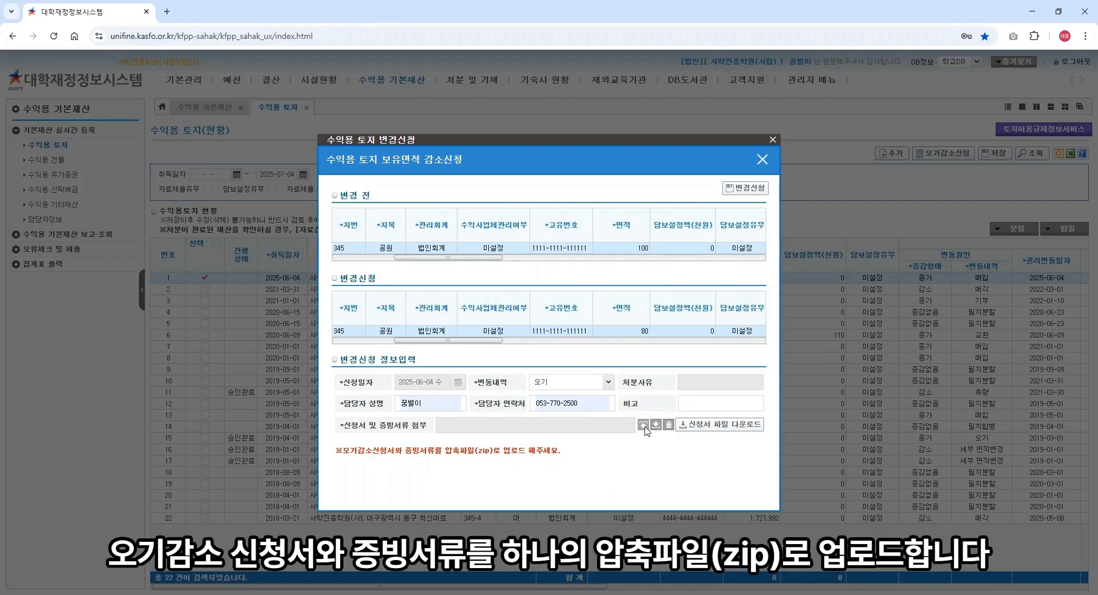
click(645, 430)
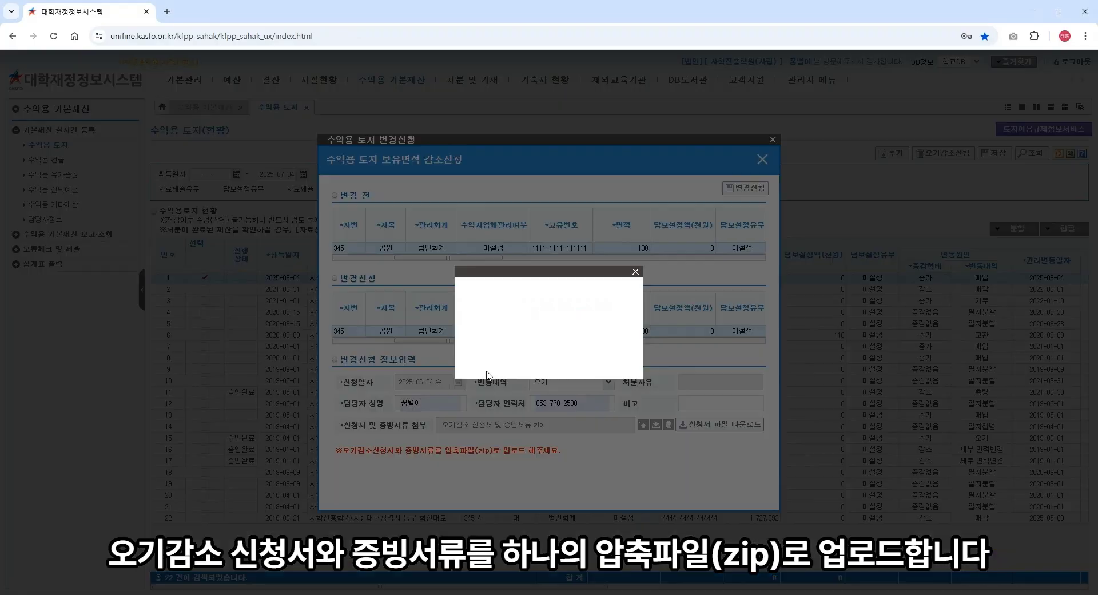
click(549, 359)
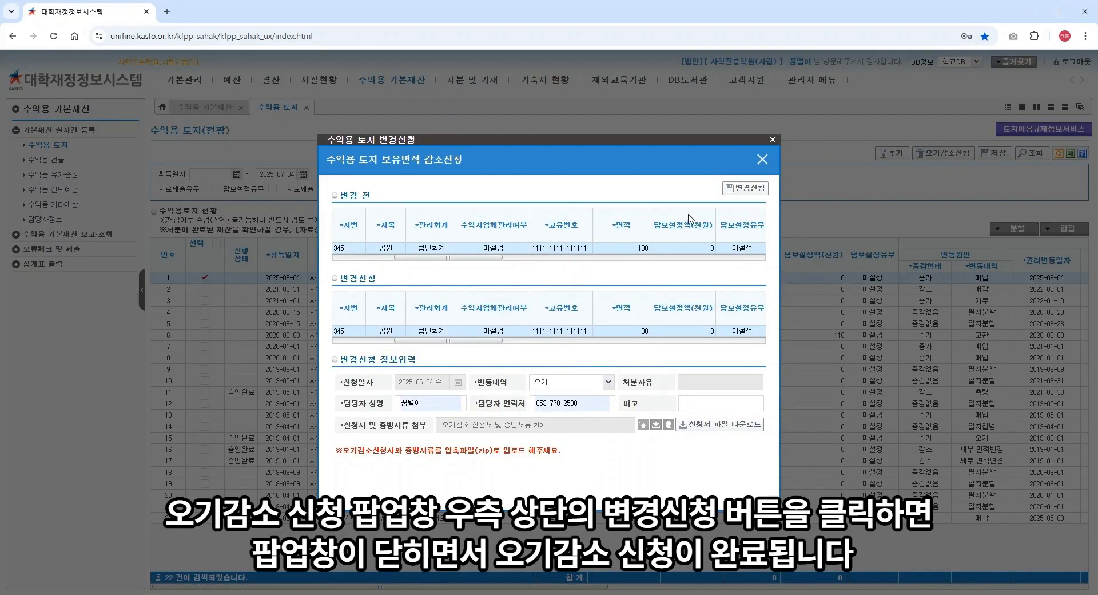
Step: Submit the 변경신청 for the land area reduction, then save the land list with 예
click(761, 193)
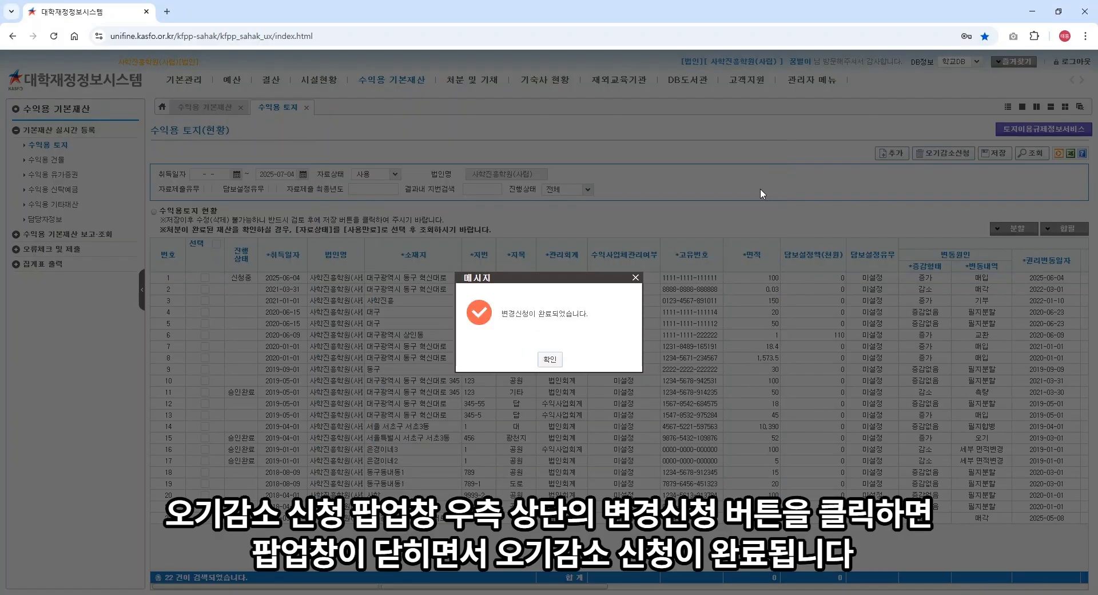
key(Return)
click(996, 155)
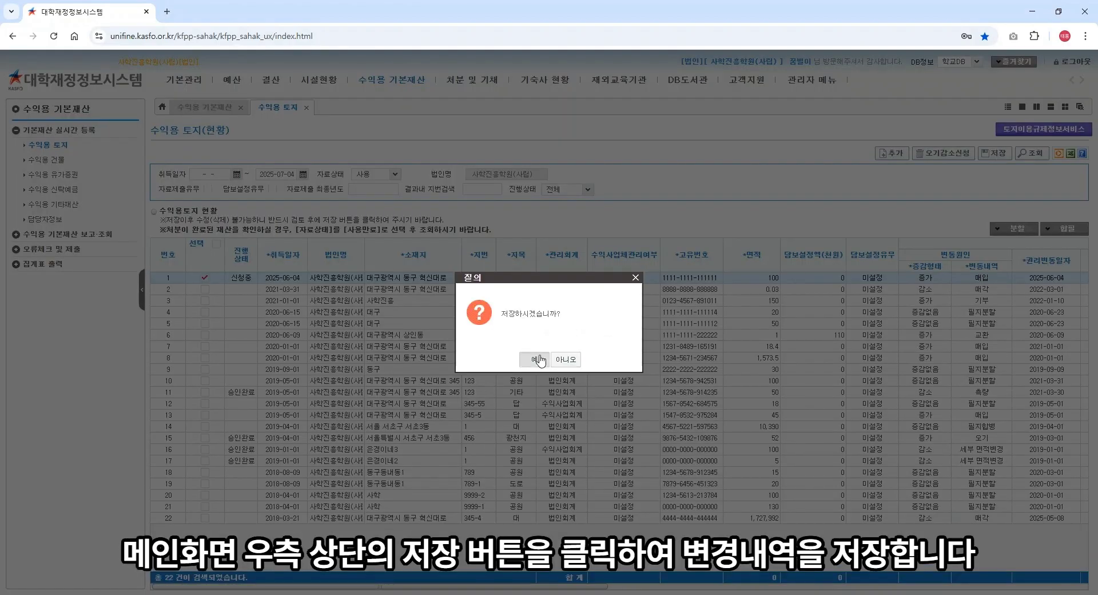
click(537, 359)
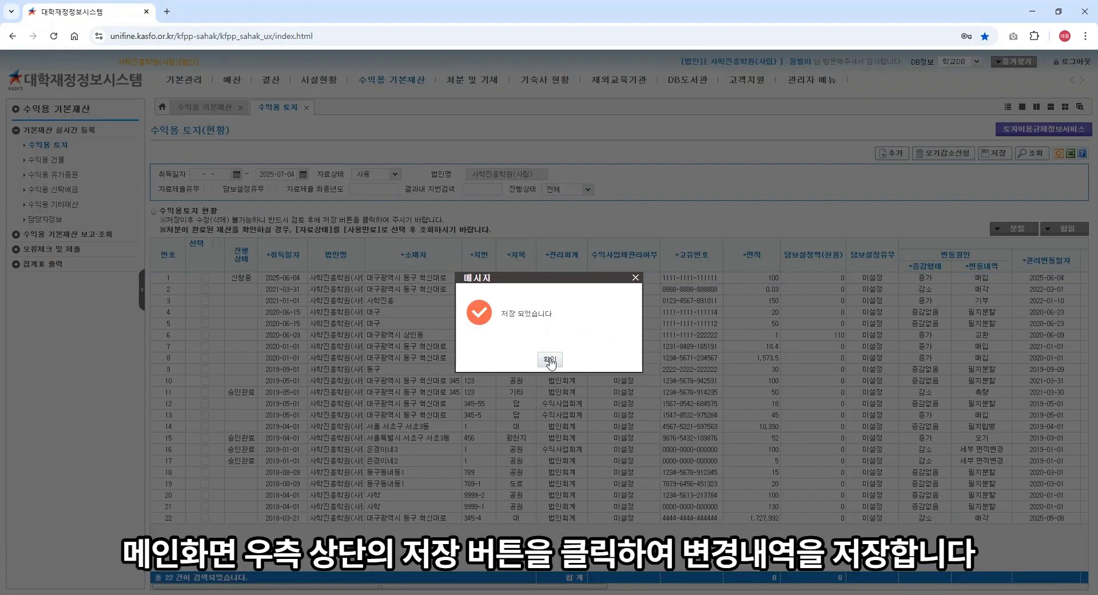
click(549, 360)
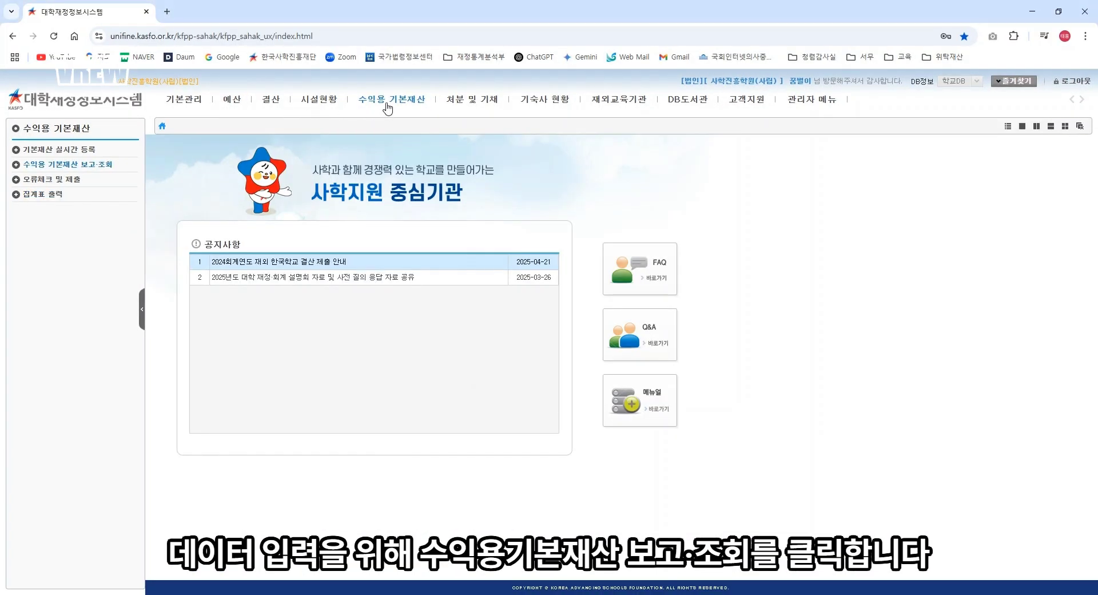
Step: Open 수익용 기본재산 보고·조회 > 수익용 토지 and switch it to 등록모드
click(387, 102)
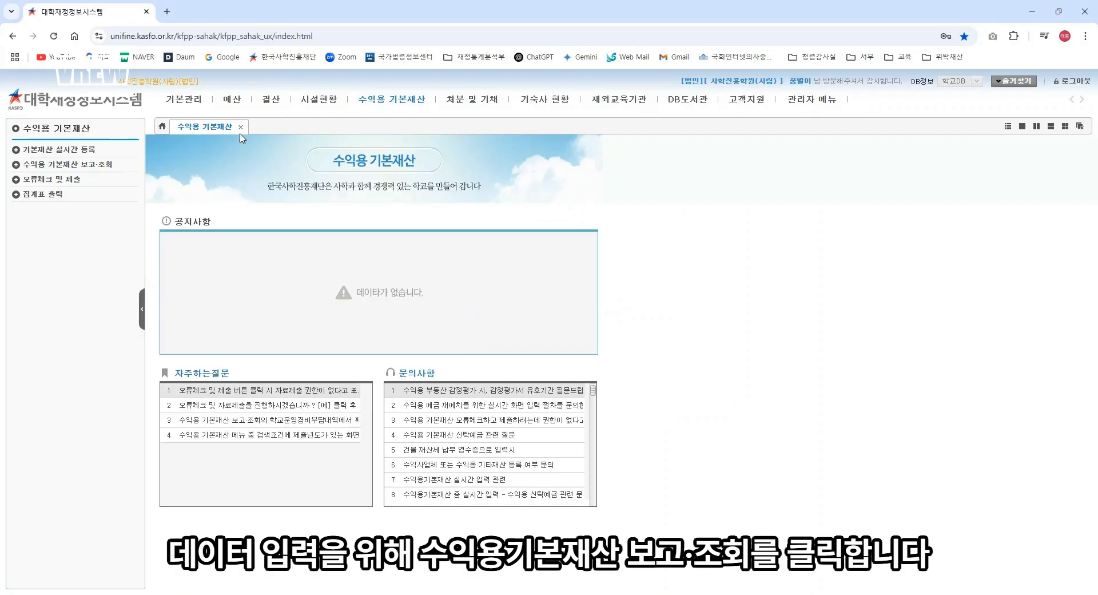
click(101, 165)
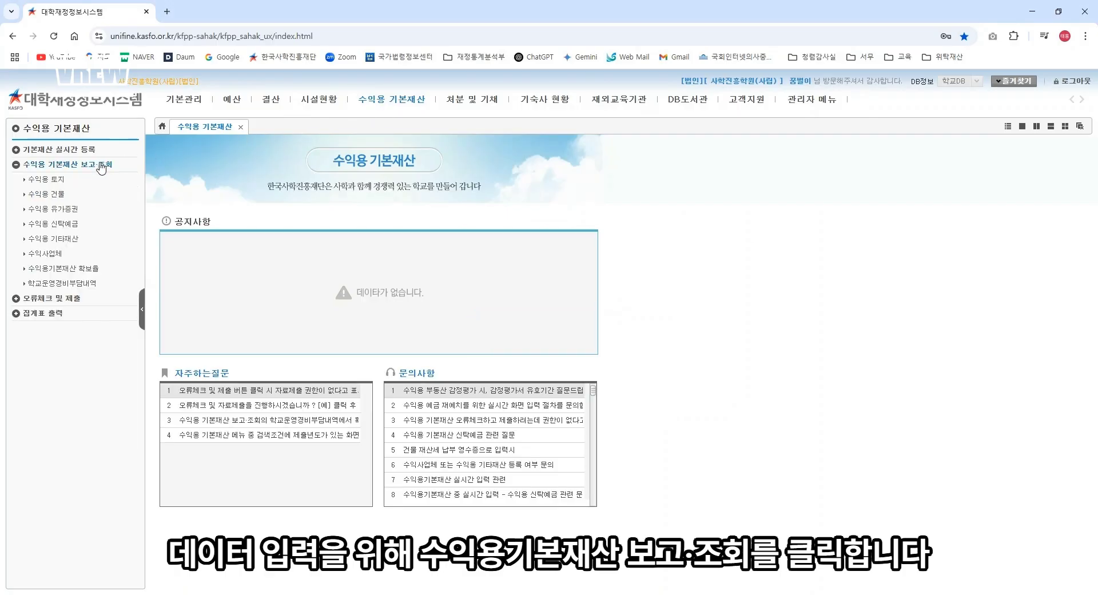
click(47, 179)
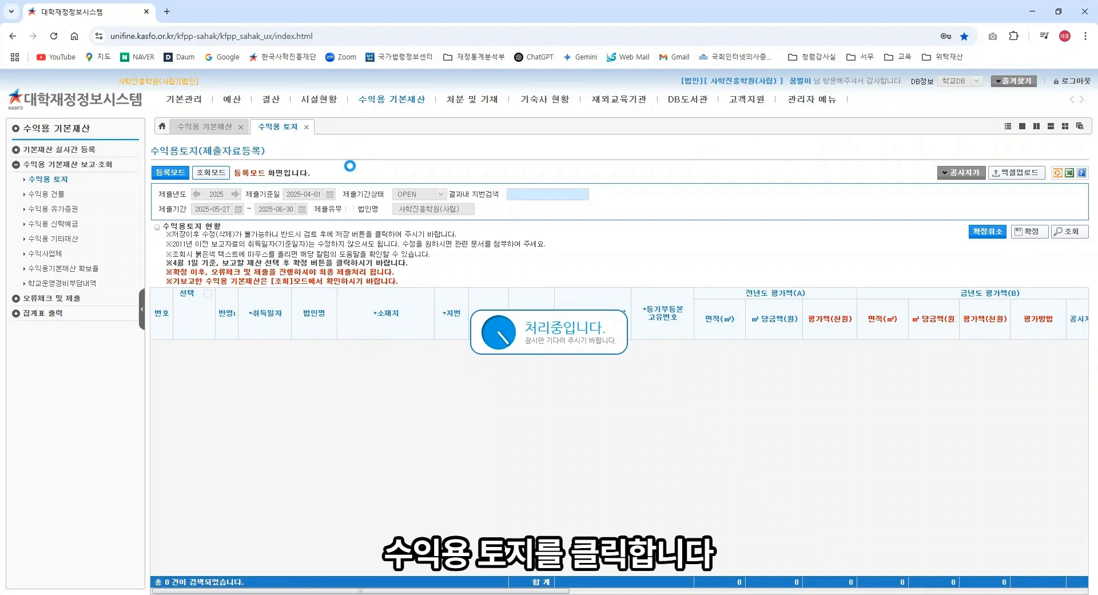
click(172, 173)
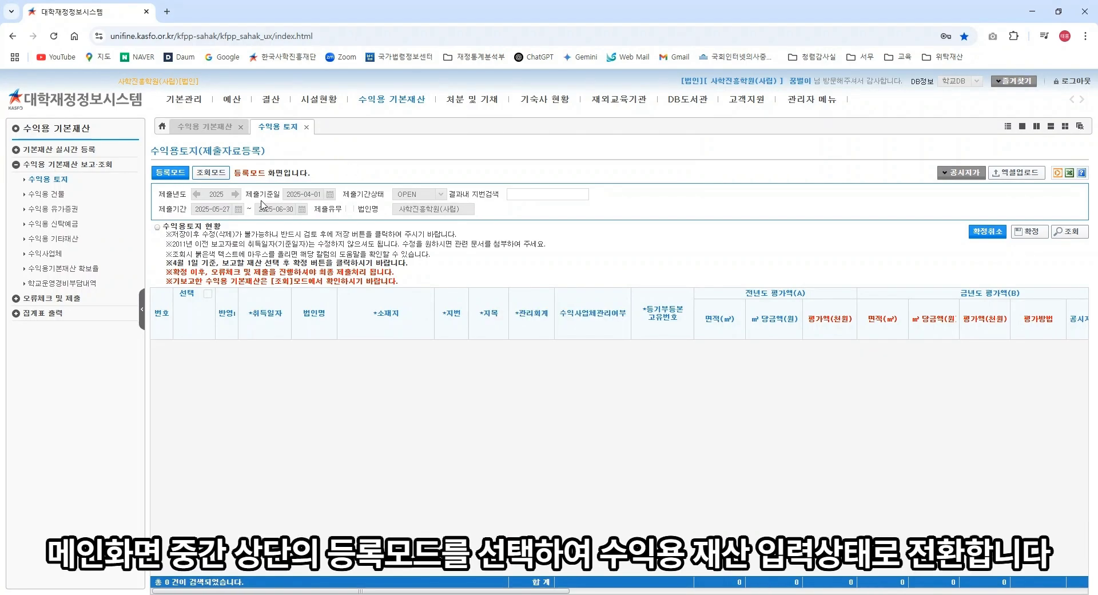
Step: Load the land records and set row 1's ㎡ 당금액 to 5,400
click(1066, 233)
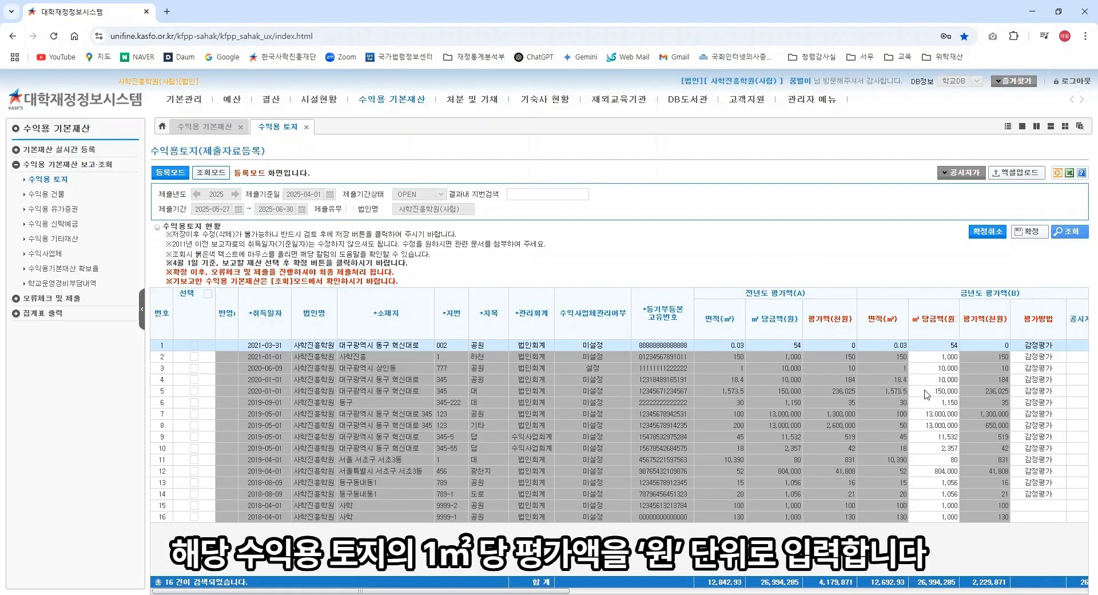
click(947, 345)
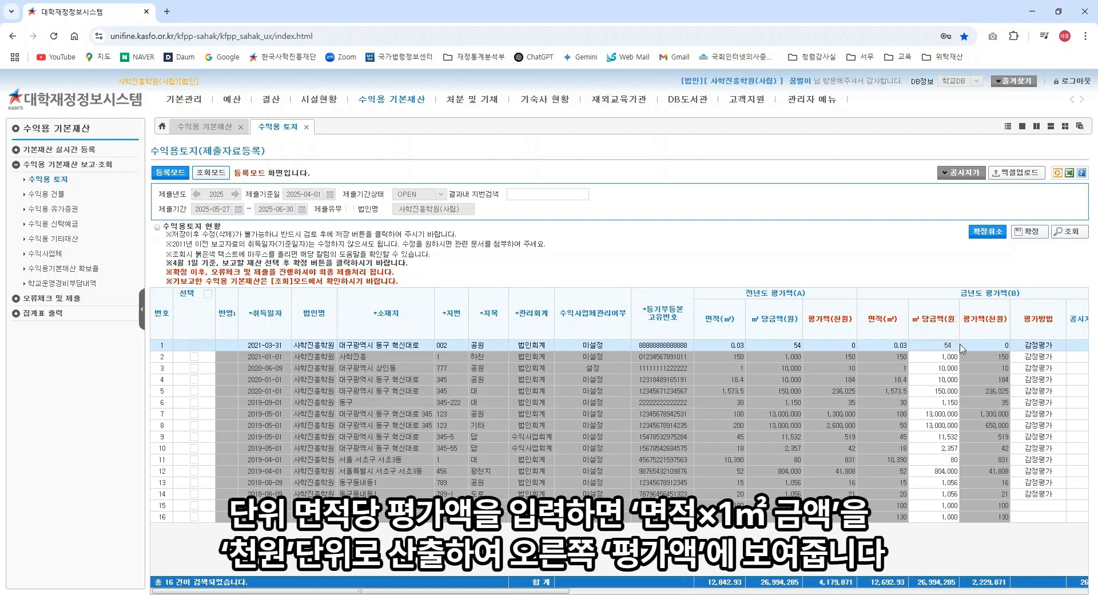
text(00)
key(Return)
Step: Set rows 15 and 16 to 공시·기준시가 valuation and row 11's 공시지가 to 600
click(1057, 505)
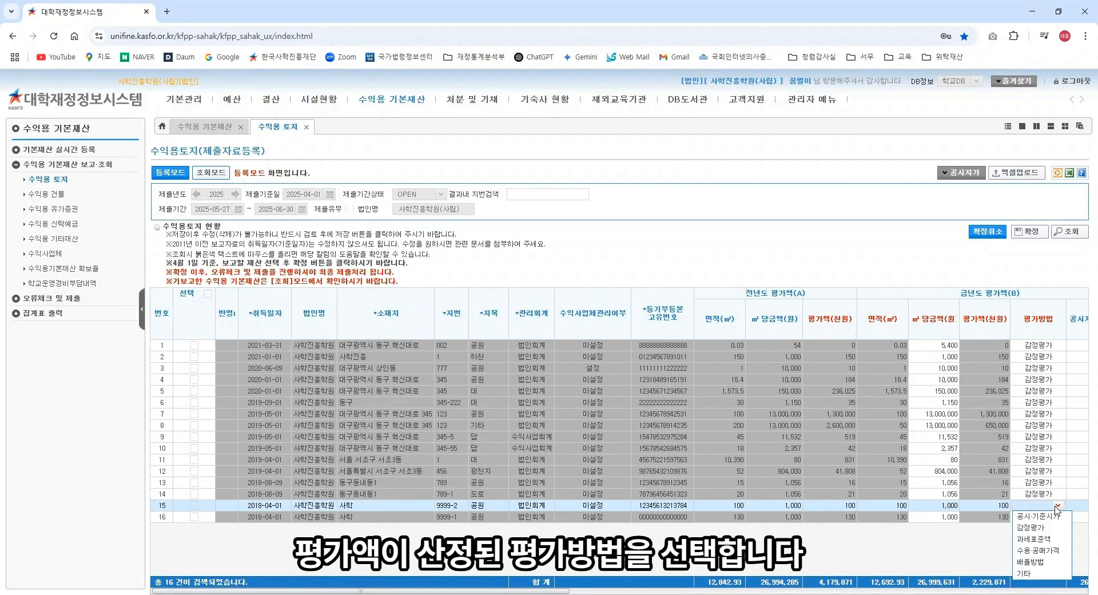
click(1055, 517)
click(1057, 517)
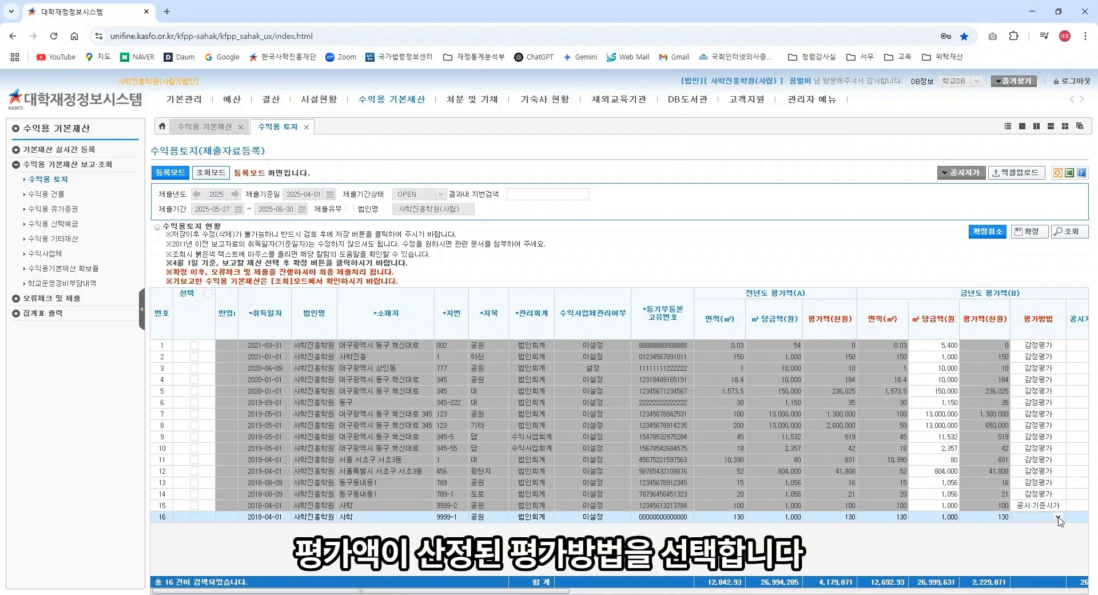
click(1055, 528)
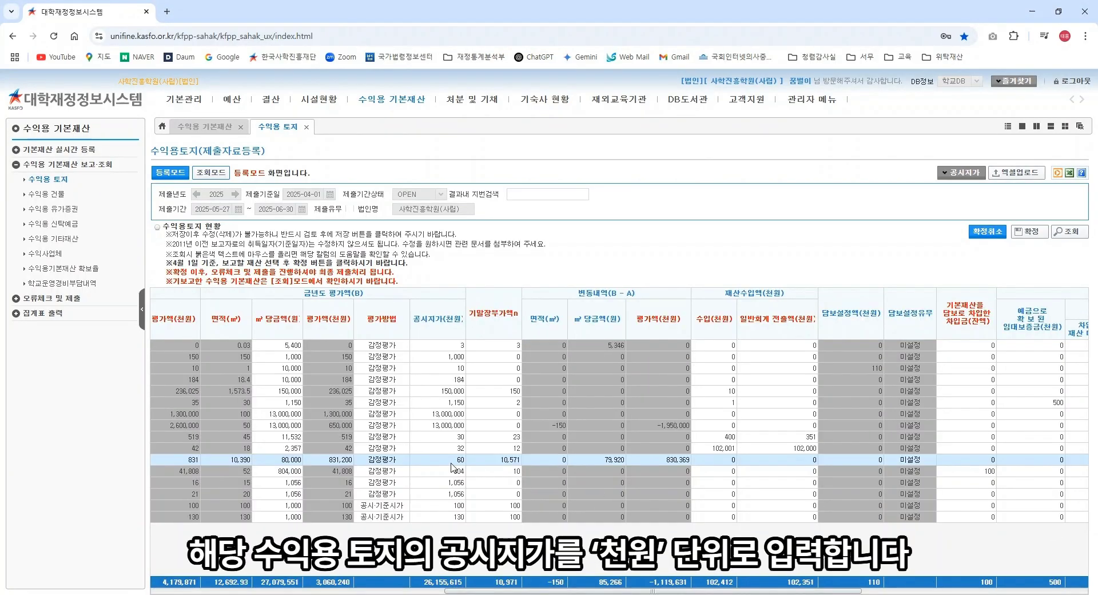
click(458, 464)
text(000)
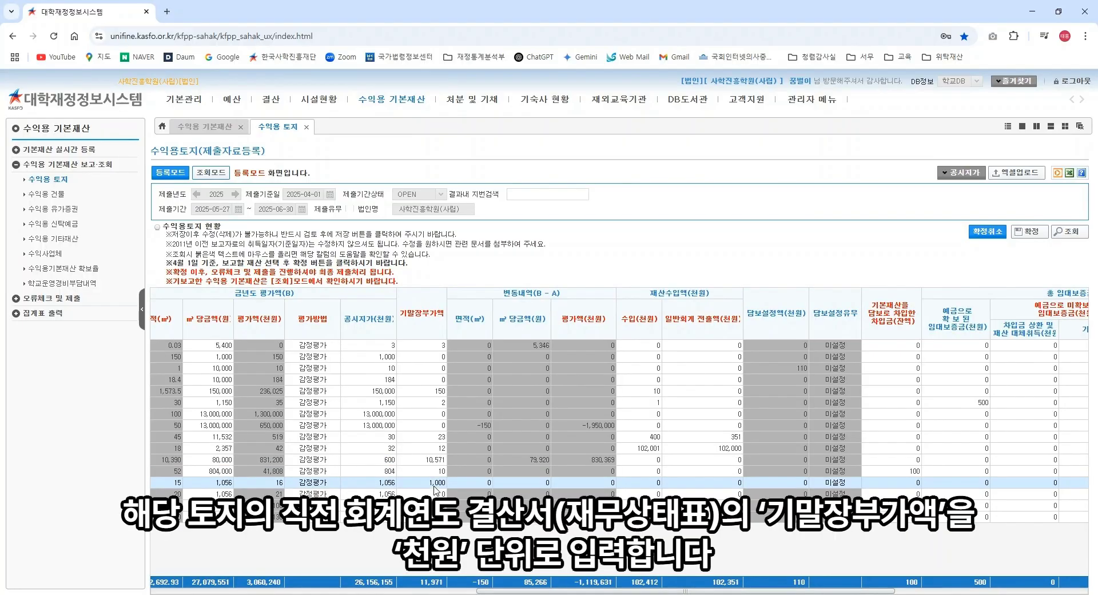
Step: Enter a 기말장부가액 of 1,000 for land rows 13 and 14
click(436, 485)
click(438, 492)
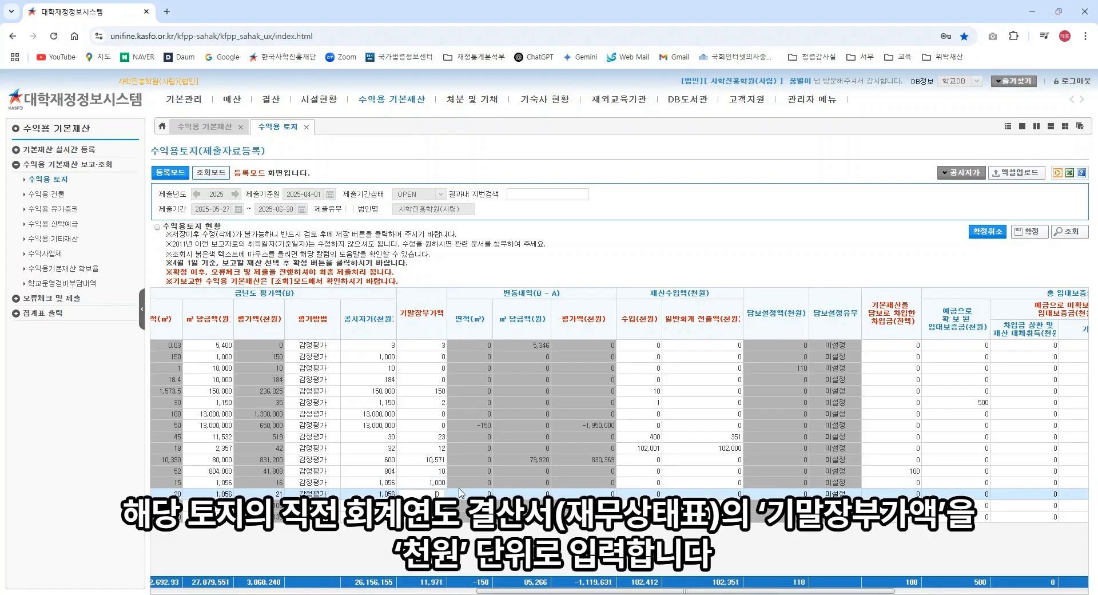
text(1000)
key(Return)
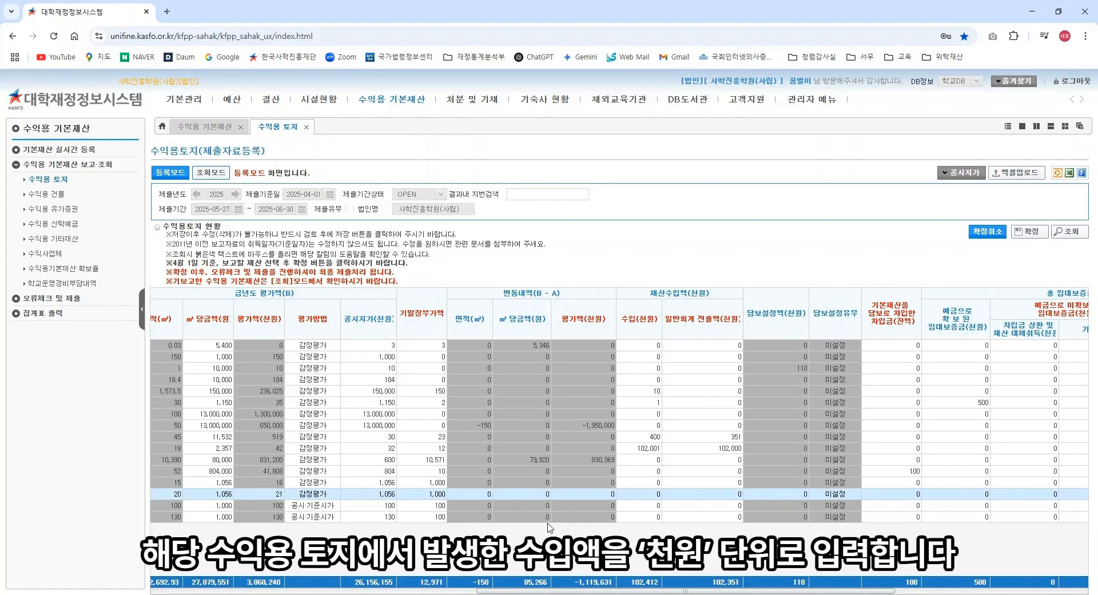
Step: Record 1,000 income and a 100 secured-borrowing balance for that land
click(649, 493)
text(1000)
key(Return)
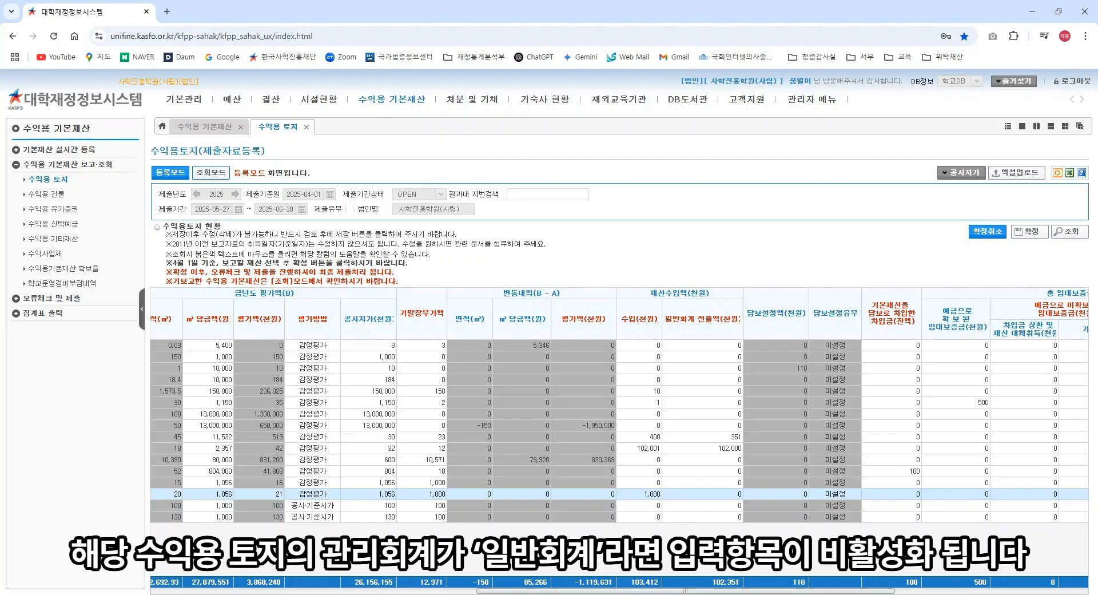
click(898, 495)
text(100)
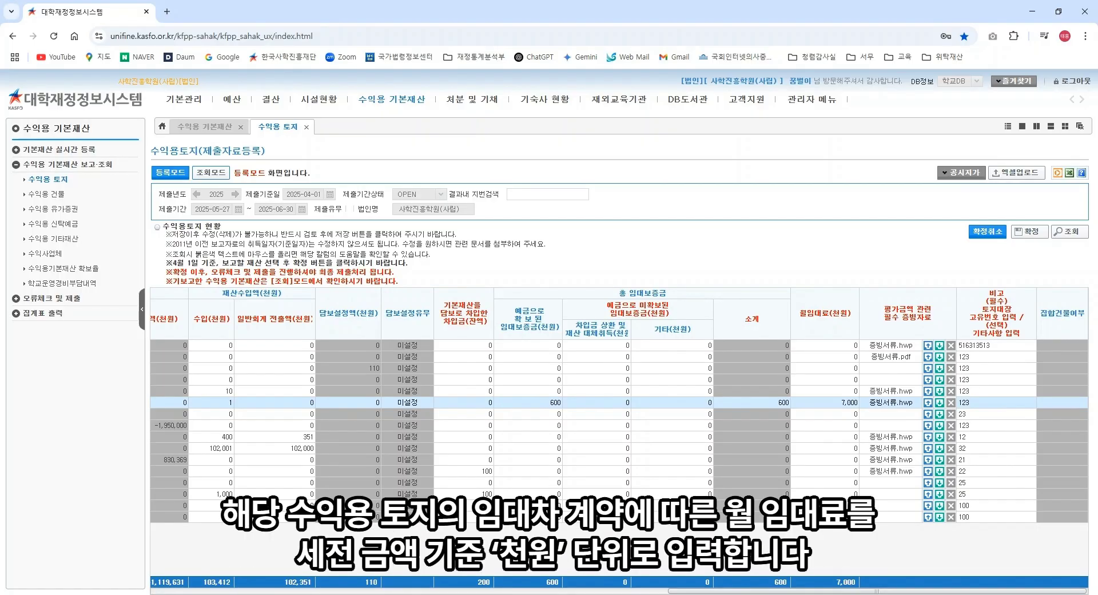
Step: Change the leased land's monthly rent to 8,000
click(838, 403)
key(BackSpace)
text(8)
click(840, 534)
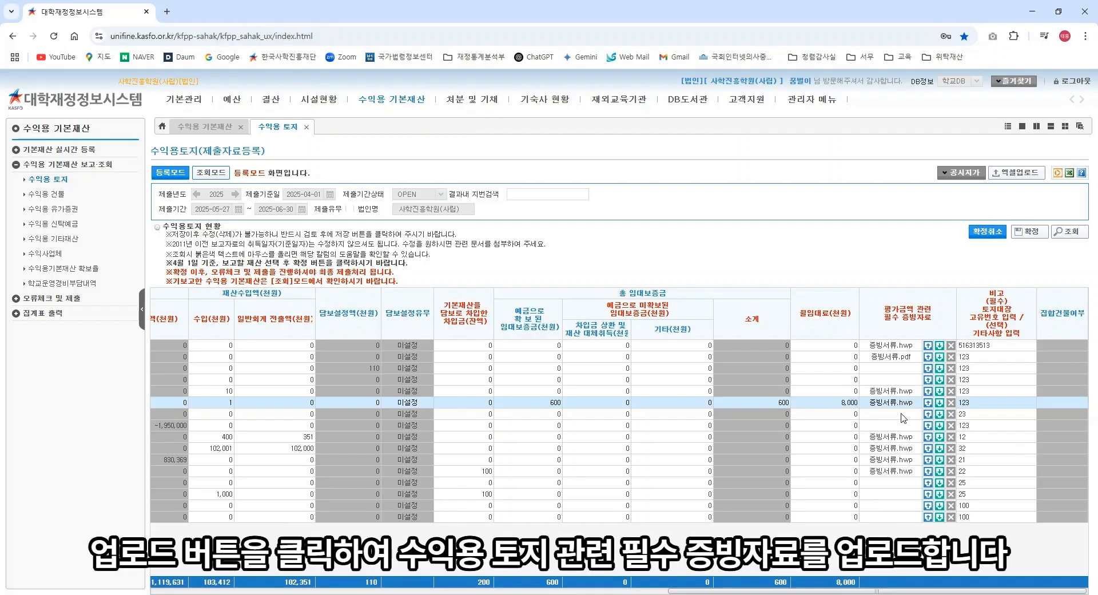
click(929, 369)
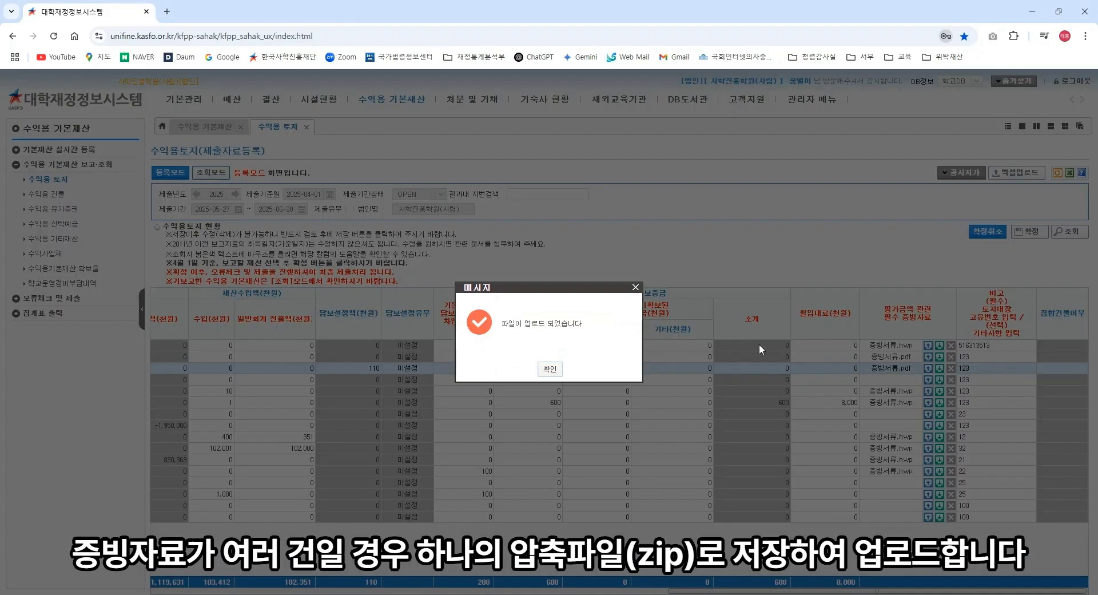
click(550, 368)
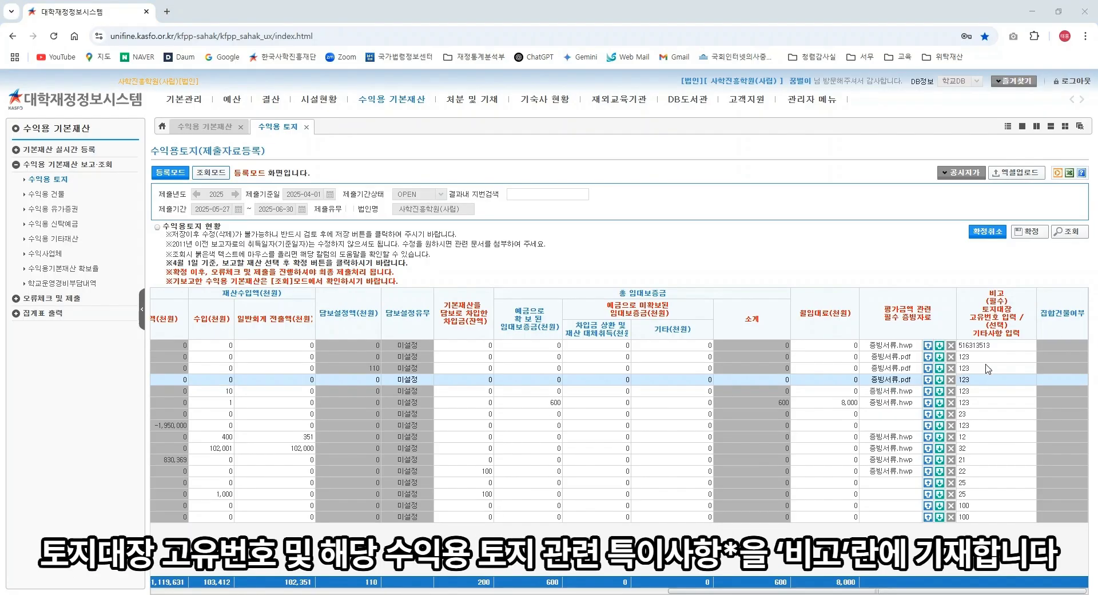
click(986, 379)
text(4-12345-123456)
click(1041, 406)
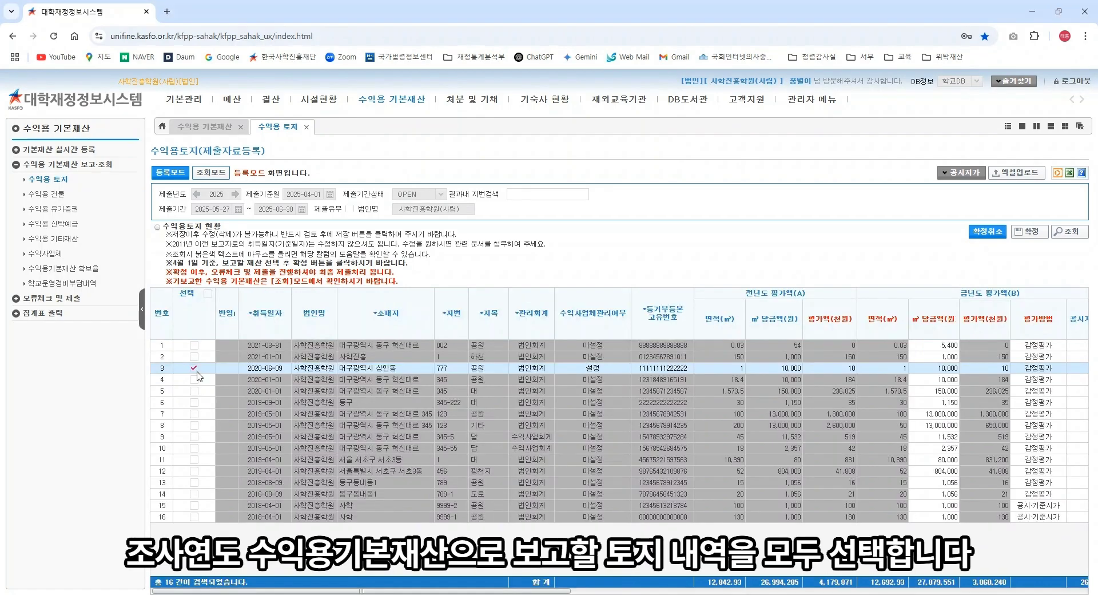
Step: Tick the 선택 boxes for land rows 3–8, the two following rows and 13–16, then untick row 6
click(194, 367)
click(193, 379)
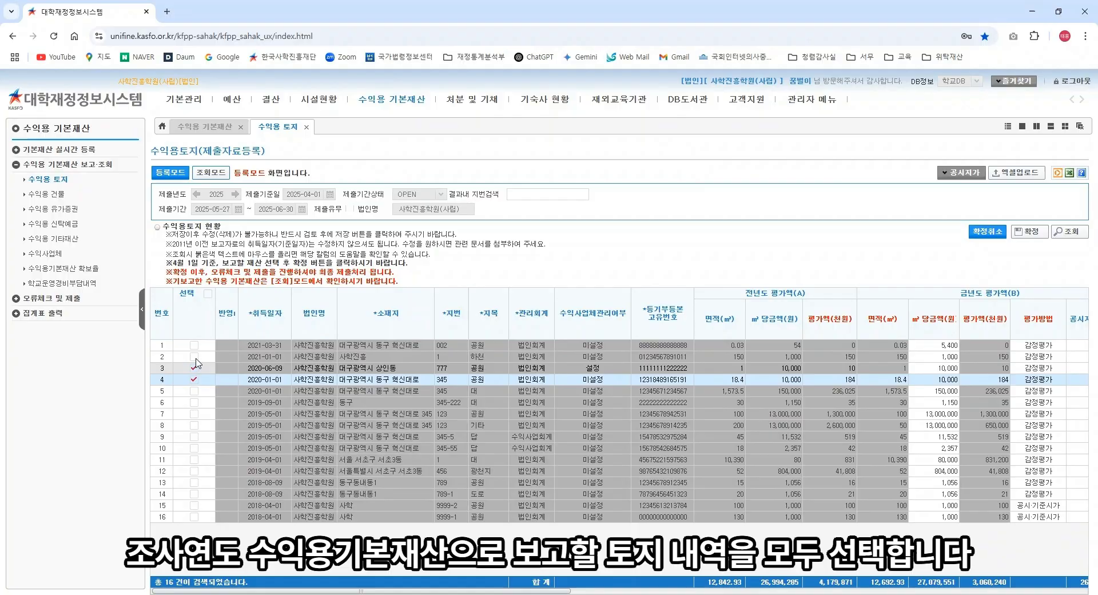
click(194, 391)
click(194, 402)
click(193, 414)
click(194, 425)
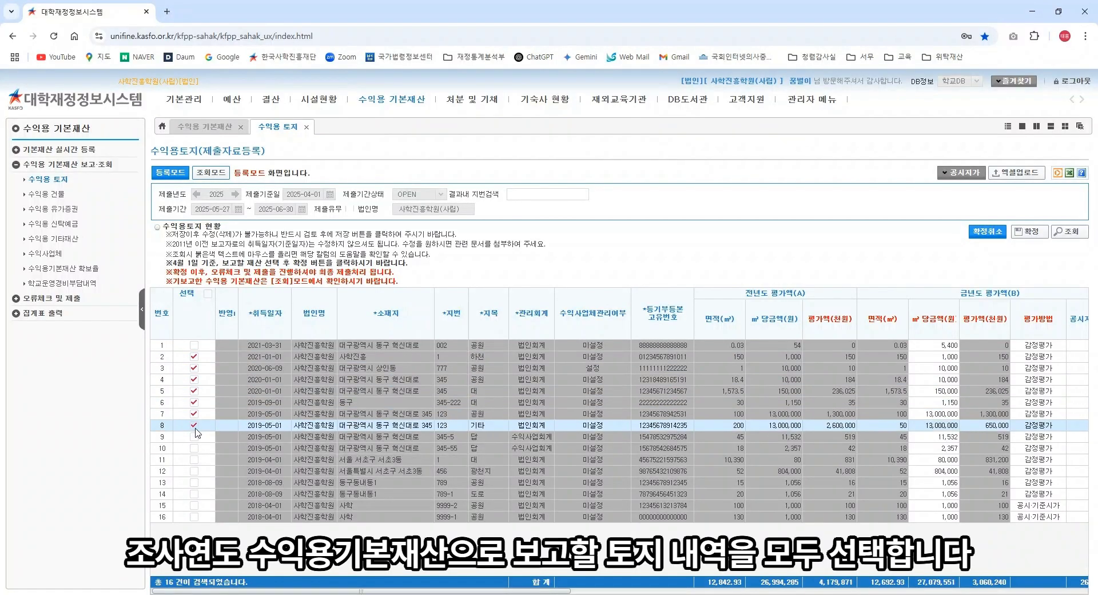
click(194, 436)
click(194, 447)
click(194, 402)
click(194, 482)
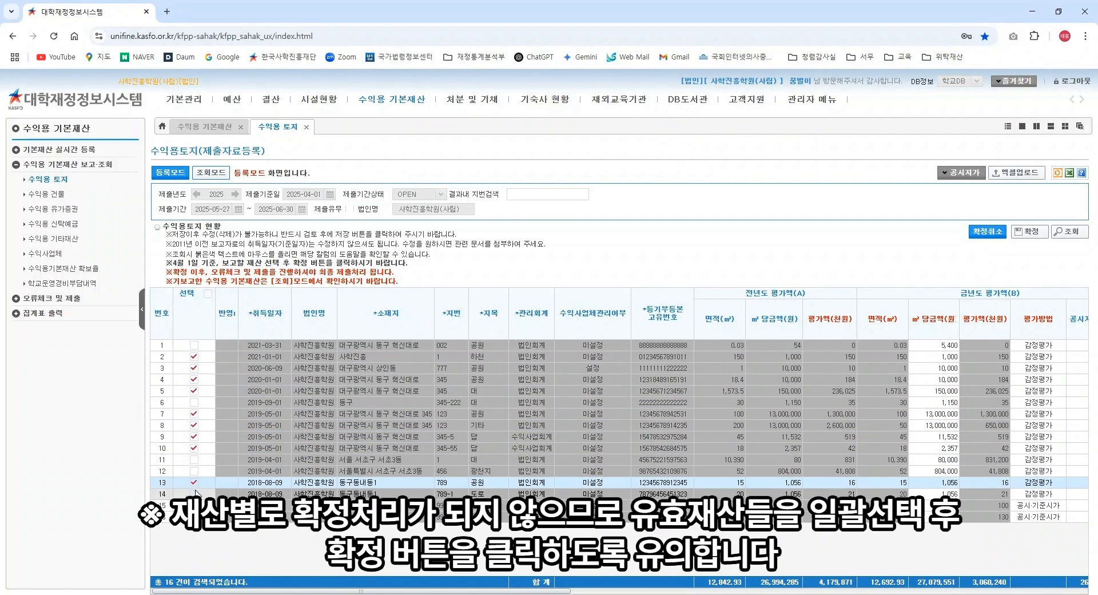
click(193, 493)
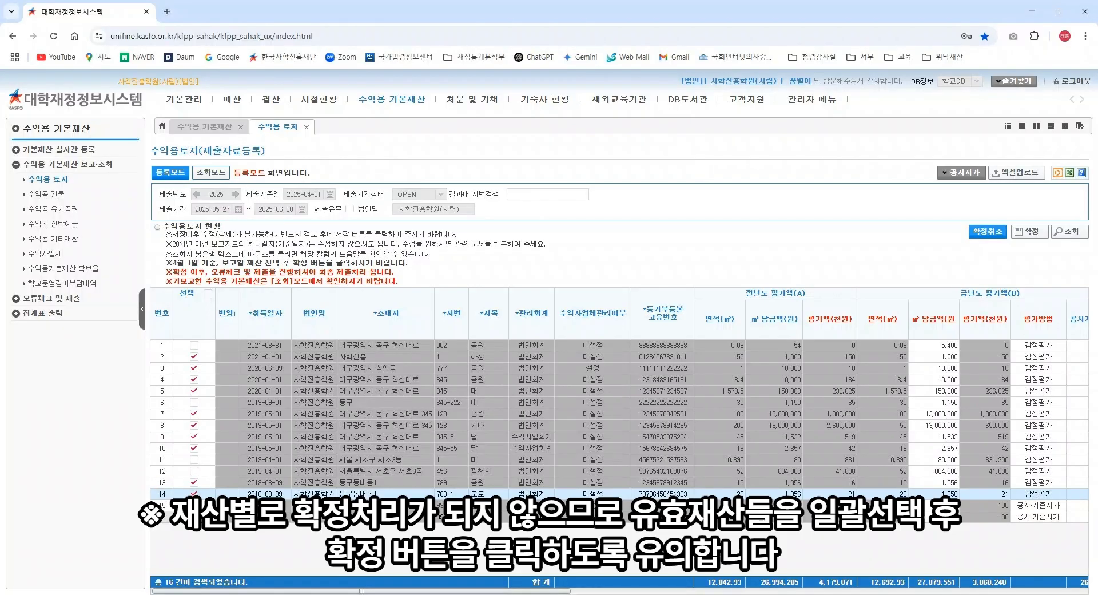
click(193, 516)
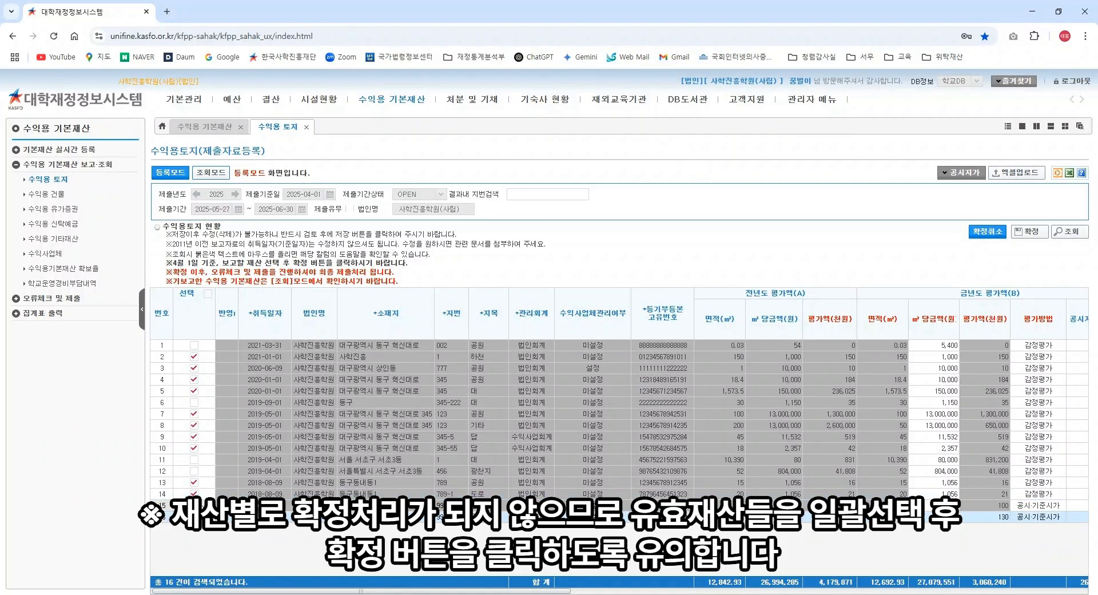
click(194, 506)
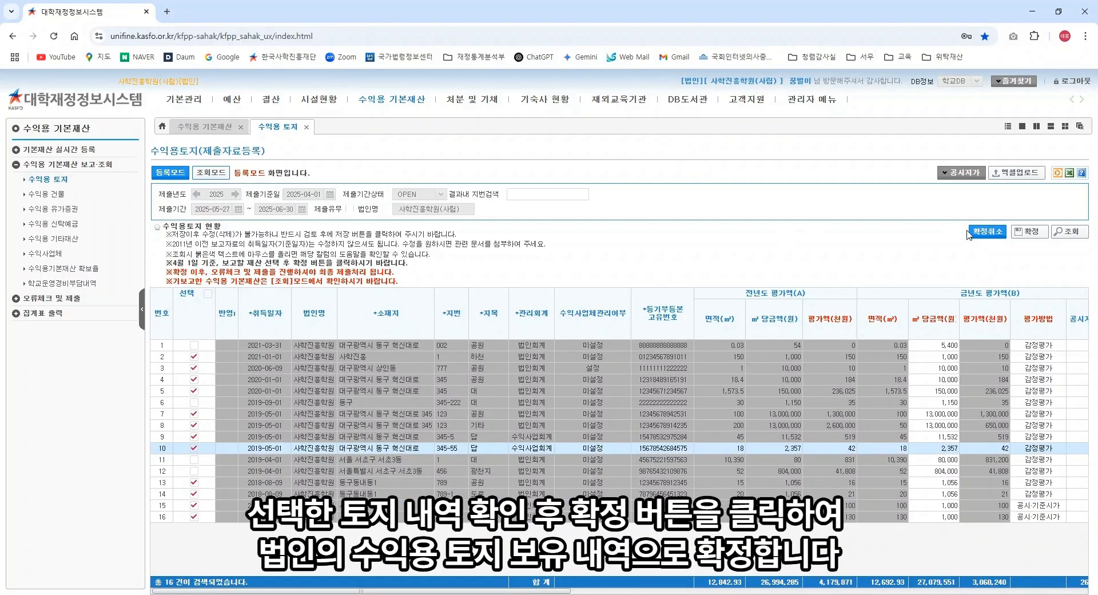
Step: Confirm (확정) the marked land records, accepting both prompts and the completion message
click(1027, 239)
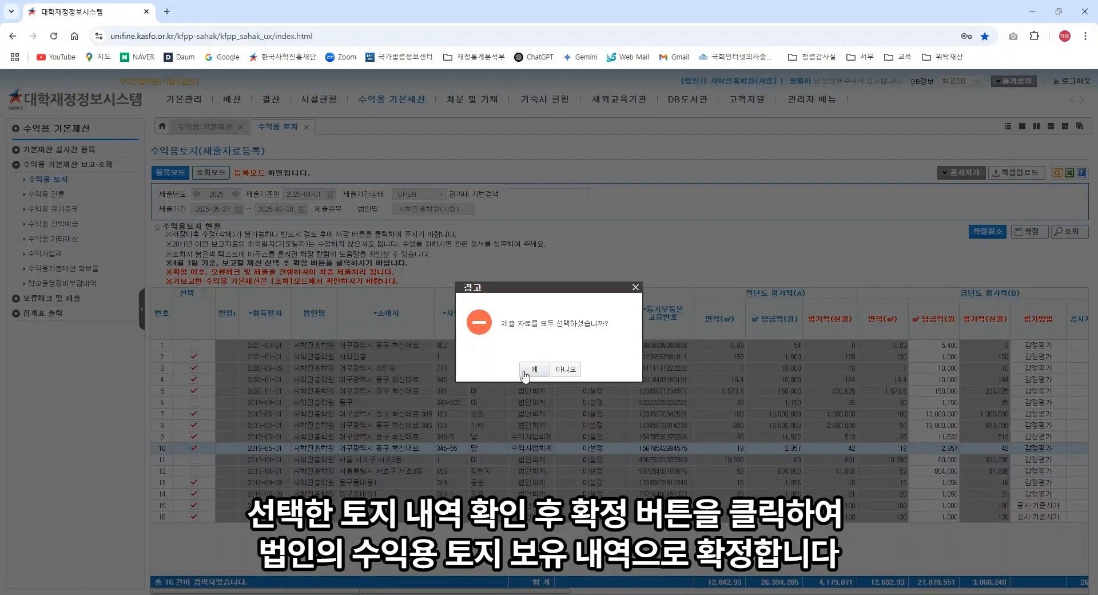
click(524, 370)
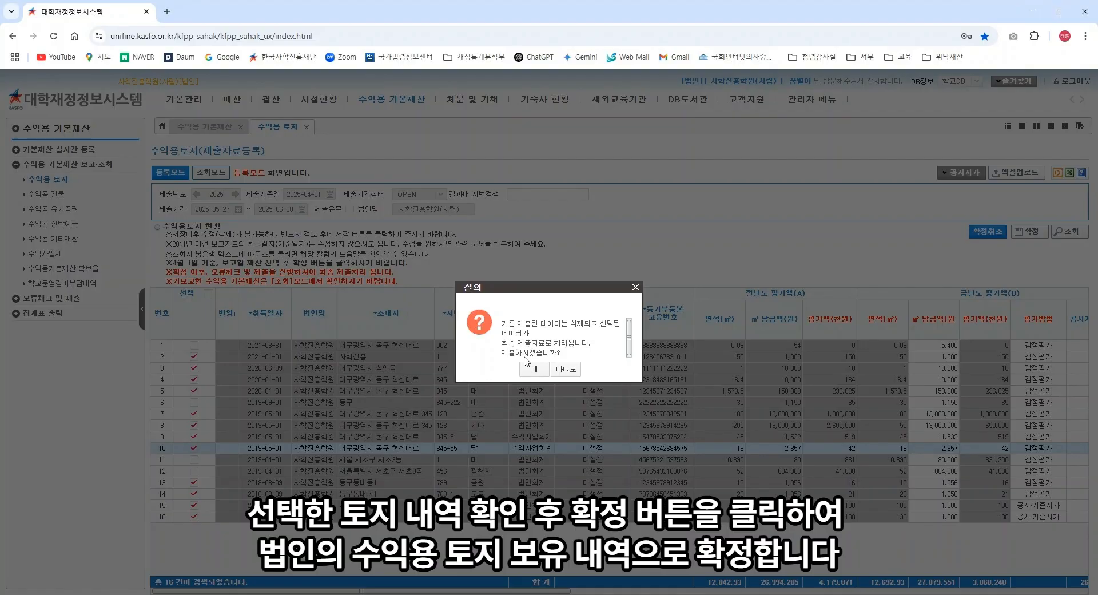
click(531, 368)
click(550, 371)
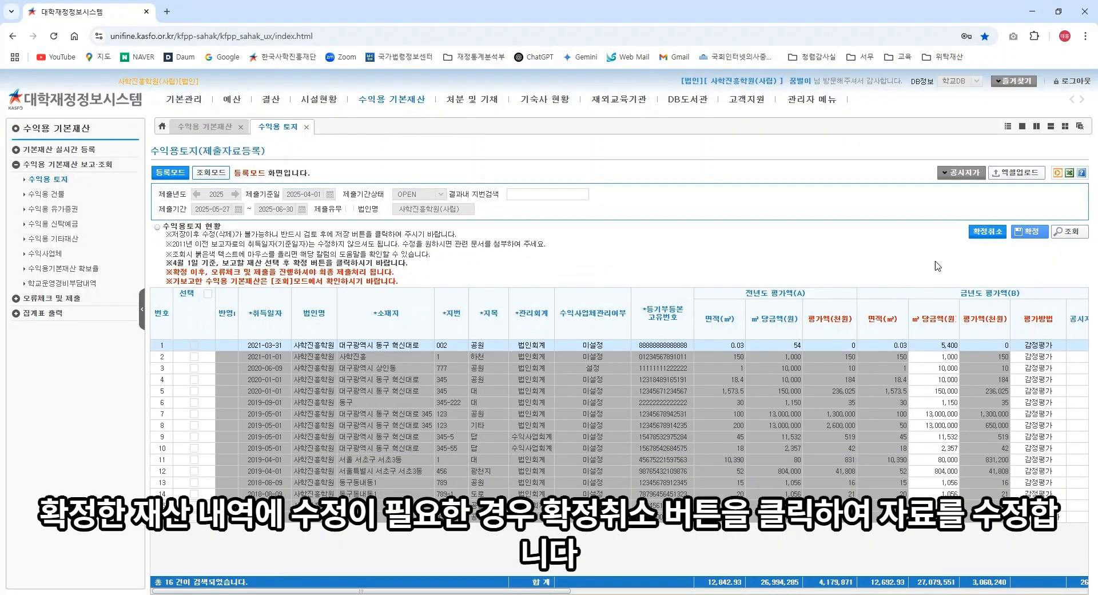
Step: Cancel the land confirmation with 확정취소, answering 예 and closing the message
click(986, 232)
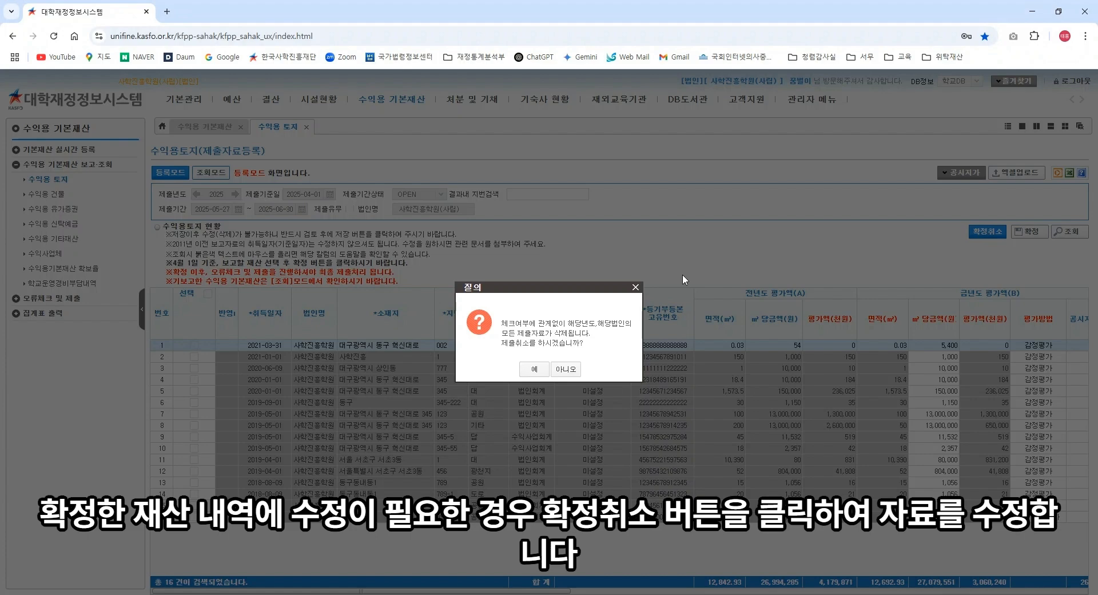
click(541, 370)
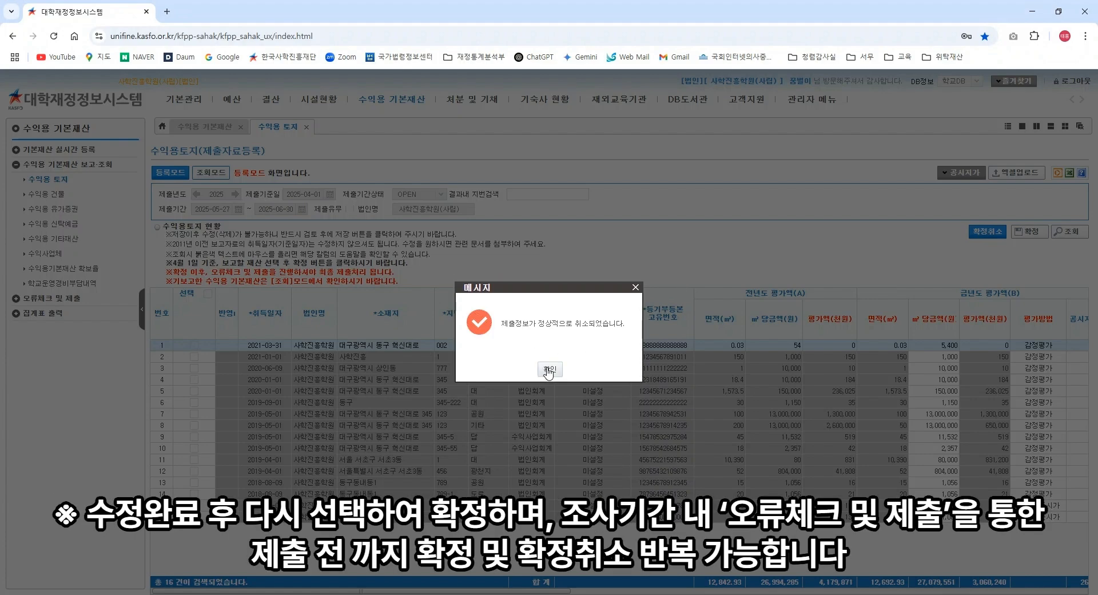
click(549, 370)
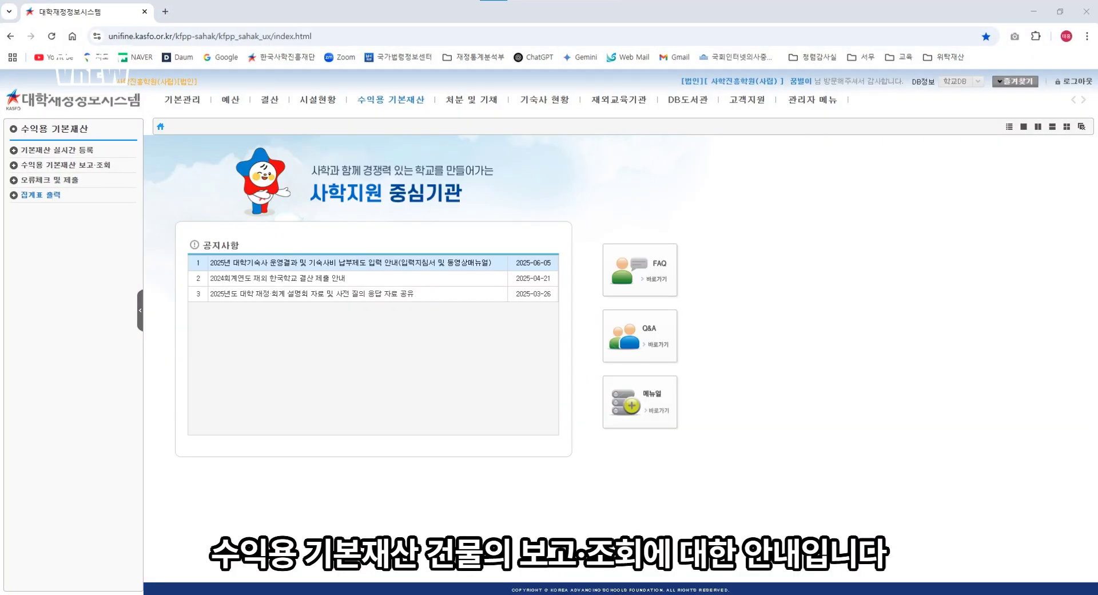
Step: Open the 수익용 건물 page in 등록모드 and load the 8 valid building records
click(407, 101)
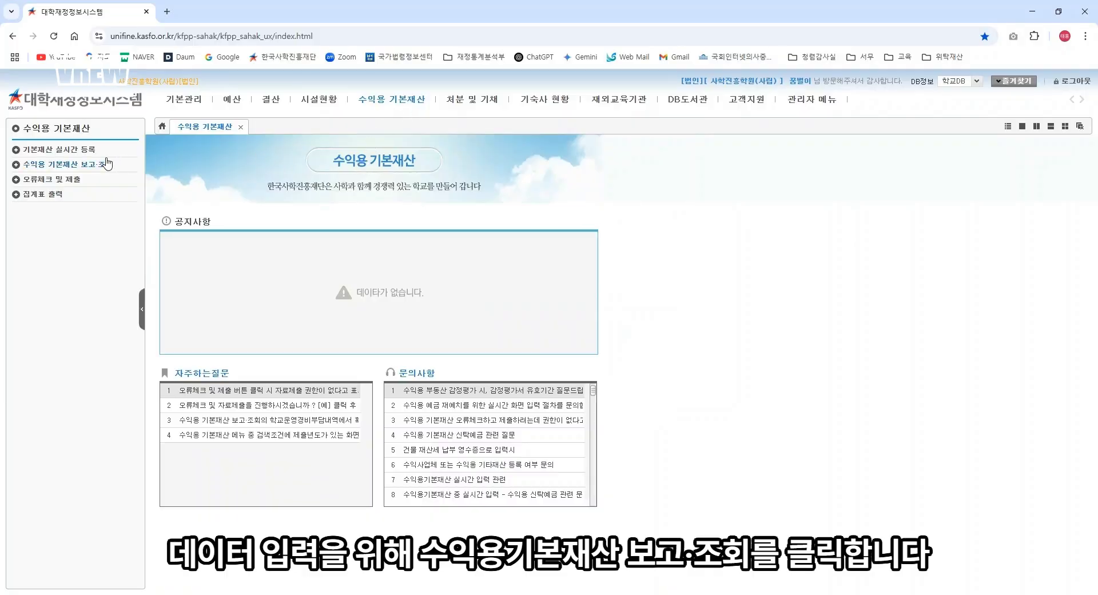
click(89, 164)
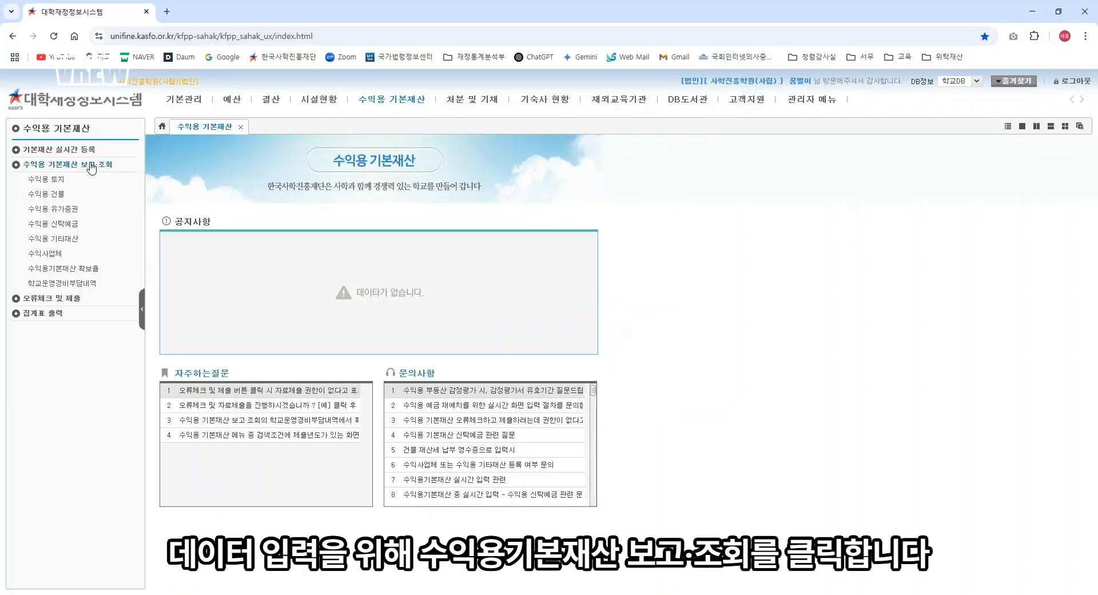
click(60, 194)
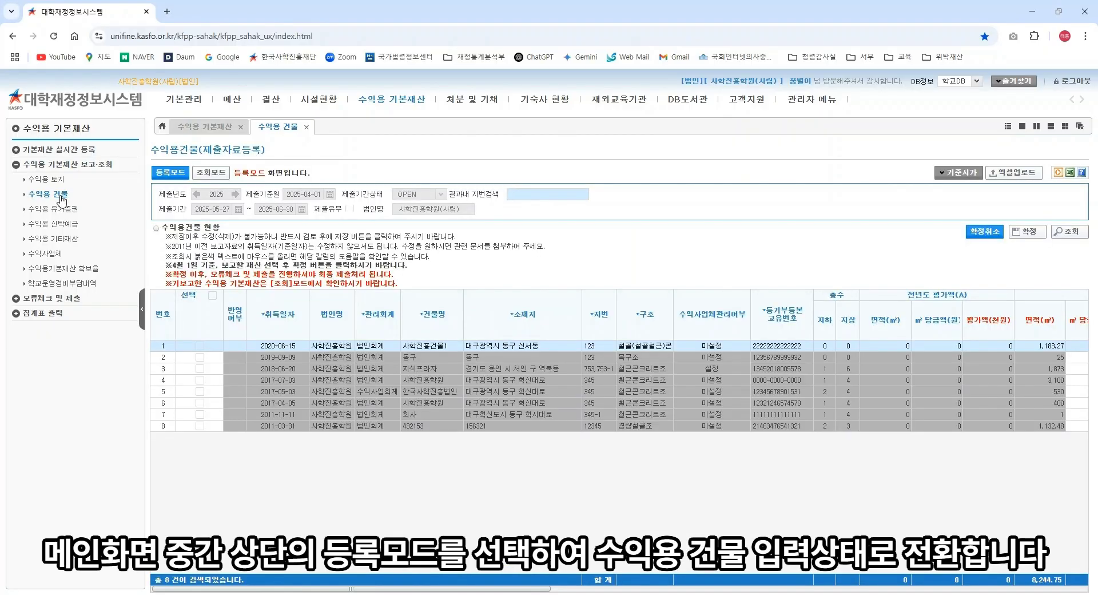
click(170, 174)
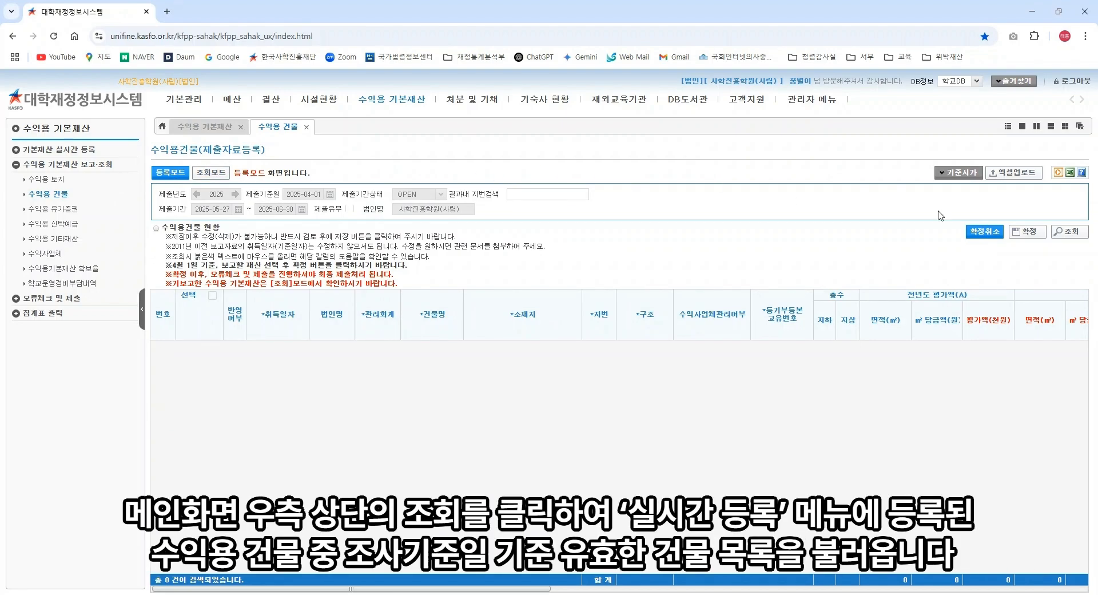
click(1073, 234)
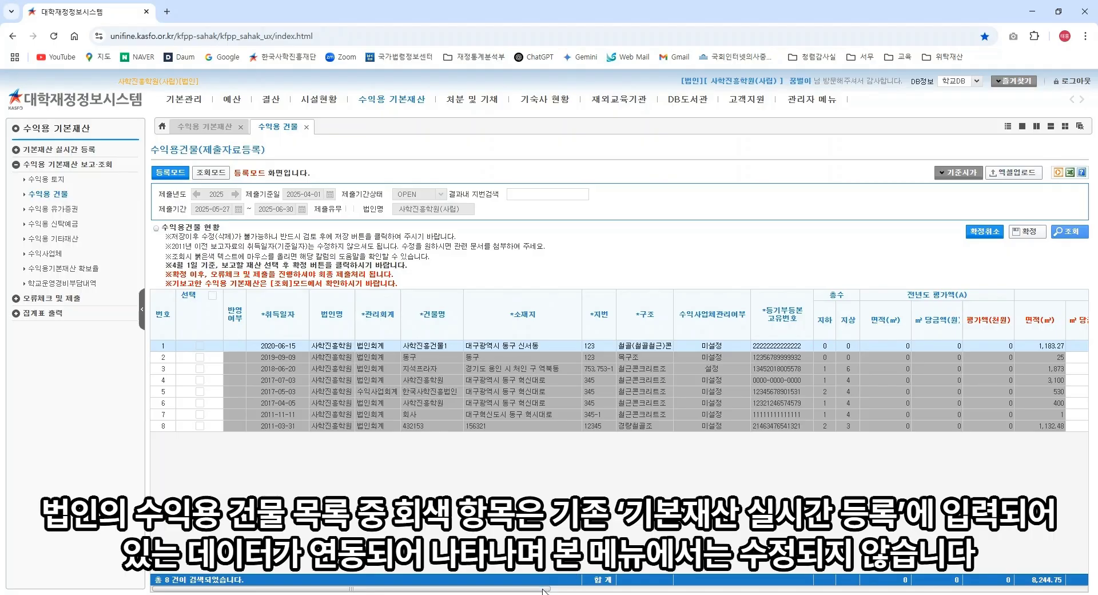
drag(543, 591, 906, 590)
Step: Set the last building's ㎡ 당금액 to 100, keep 기타 valuation, and set the seventh building's 기준시가 to 100
click(260, 426)
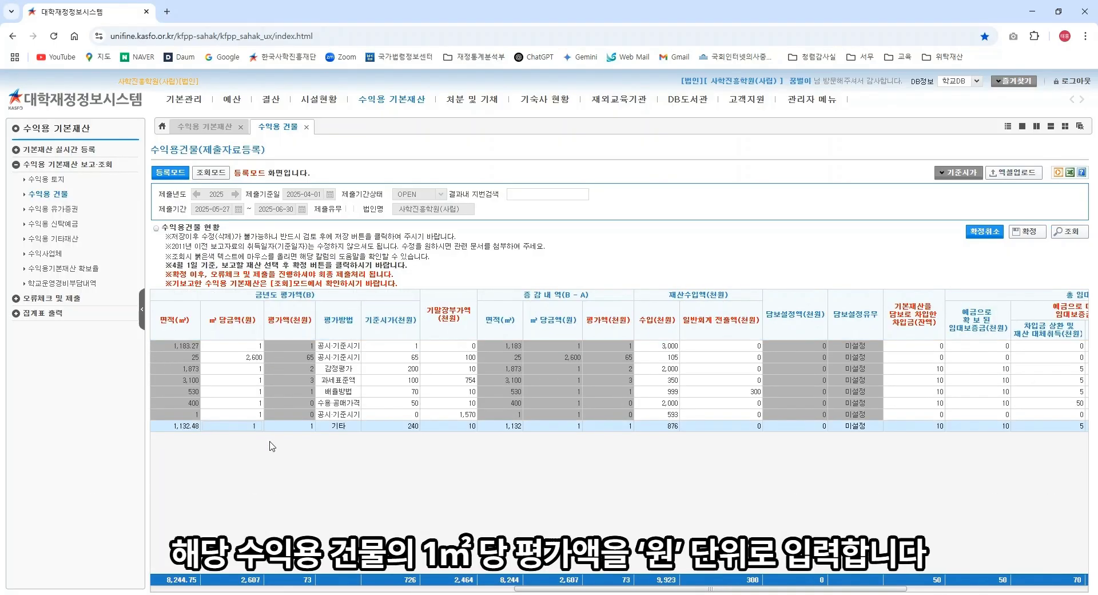
text(00)
key(Return)
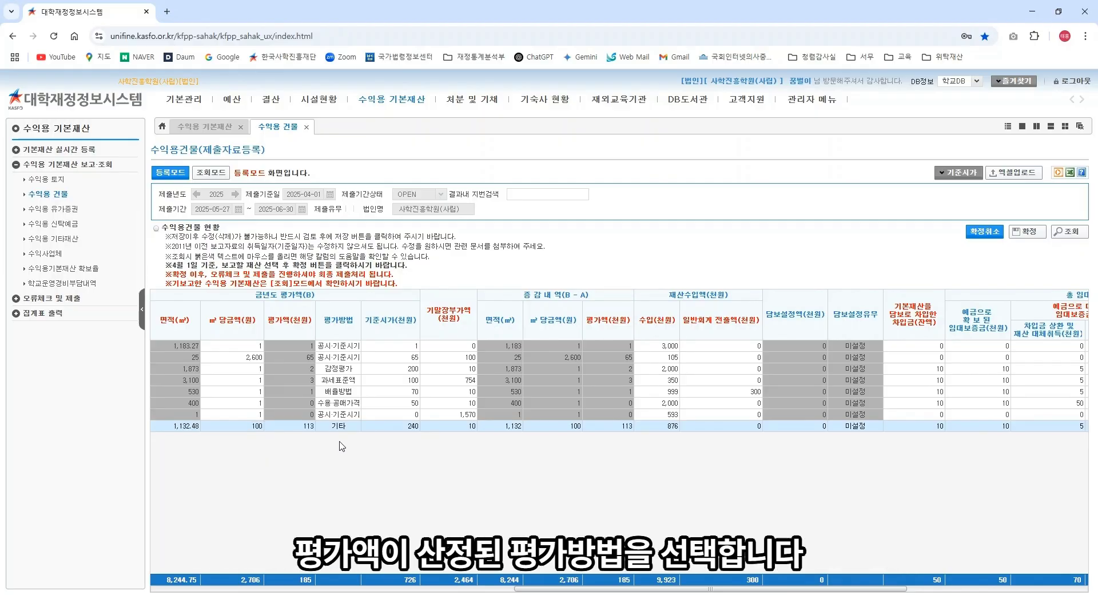
click(353, 428)
click(376, 463)
click(400, 414)
text(1000)
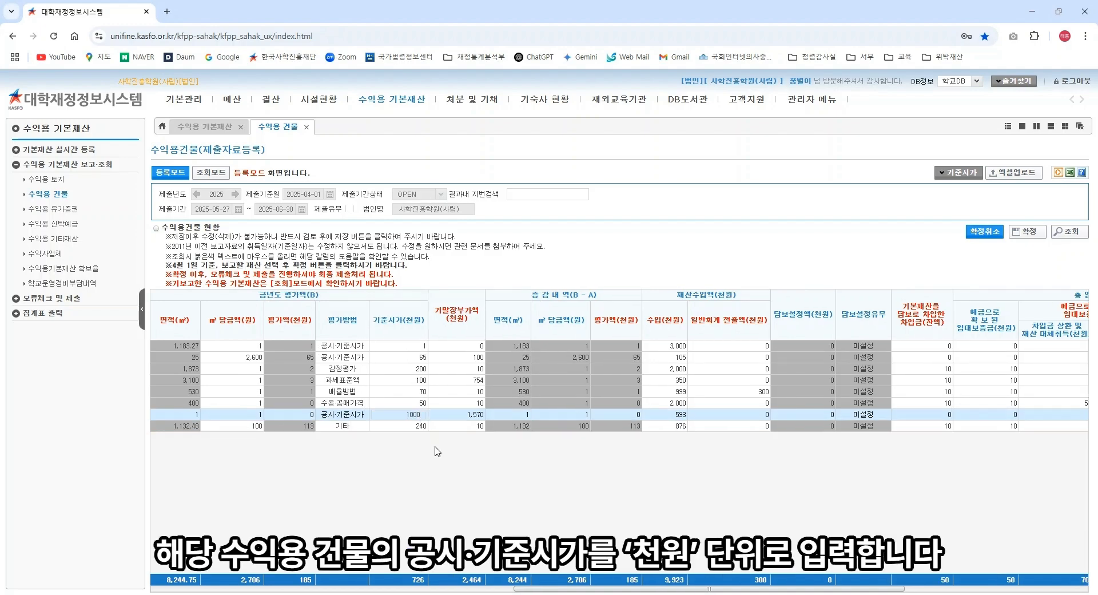
key(BackSpace)
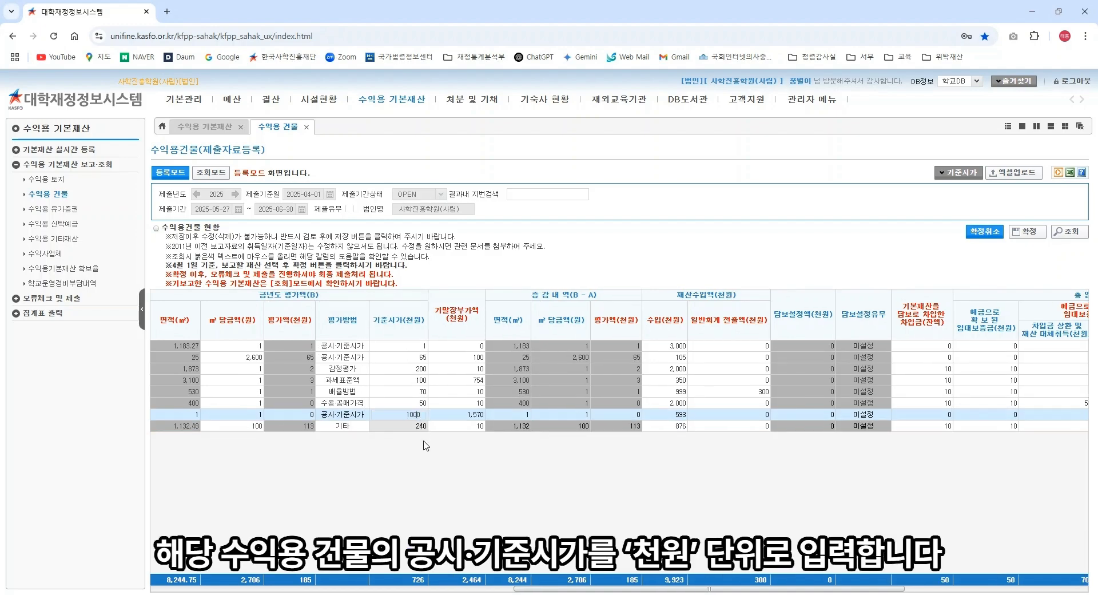
click(426, 458)
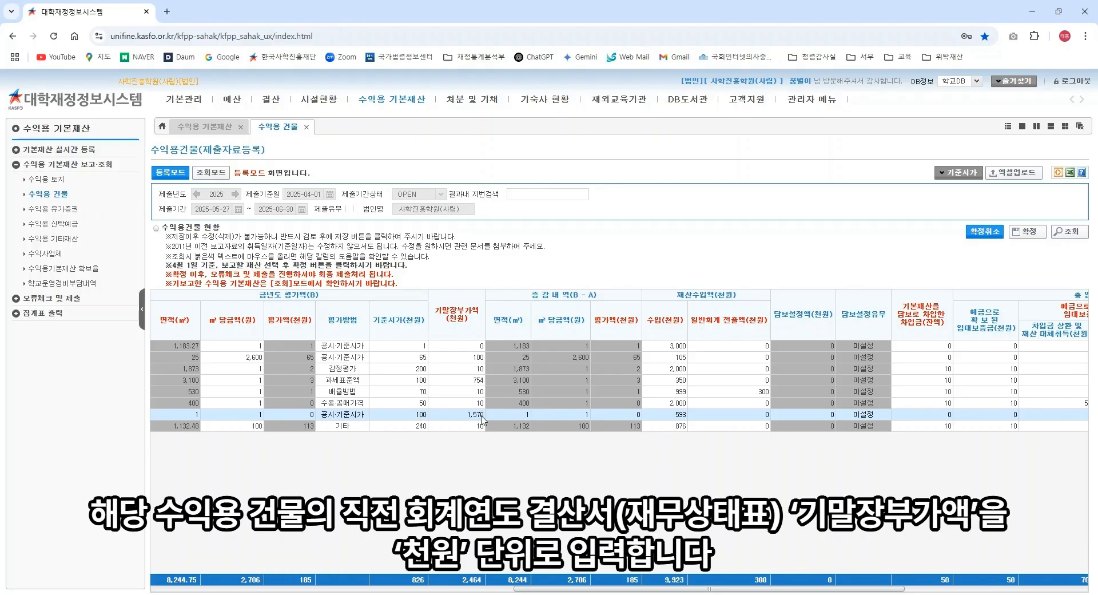
Step: Set the last building's 기말장부가액 to 100, leaving income 876, loan 10 and secured deposit 10
click(481, 427)
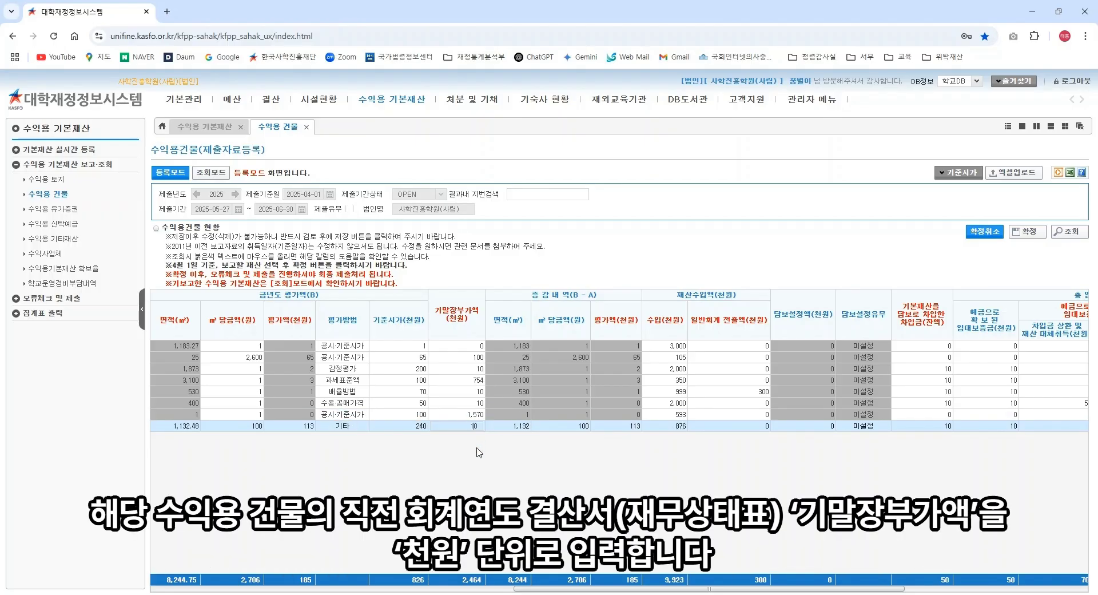
key(Return)
click(681, 428)
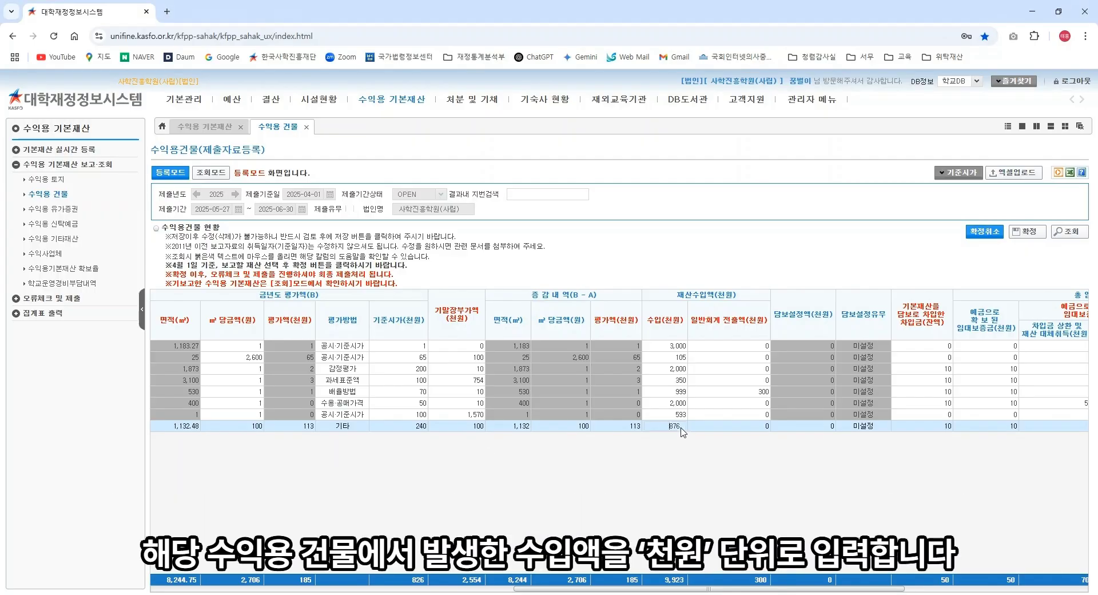
click(687, 445)
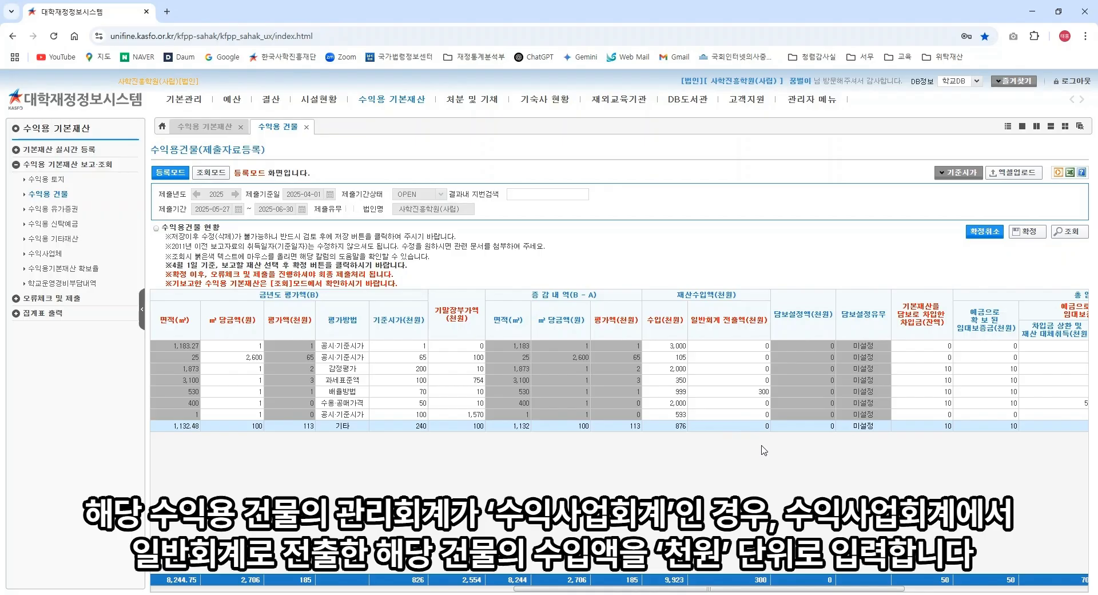
click(948, 428)
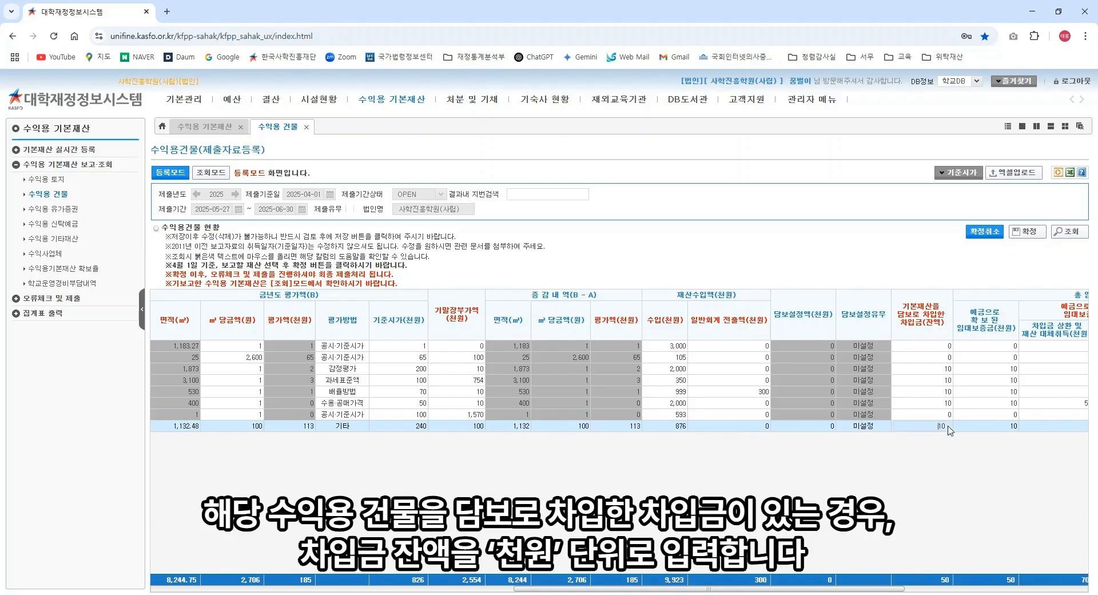
click(950, 442)
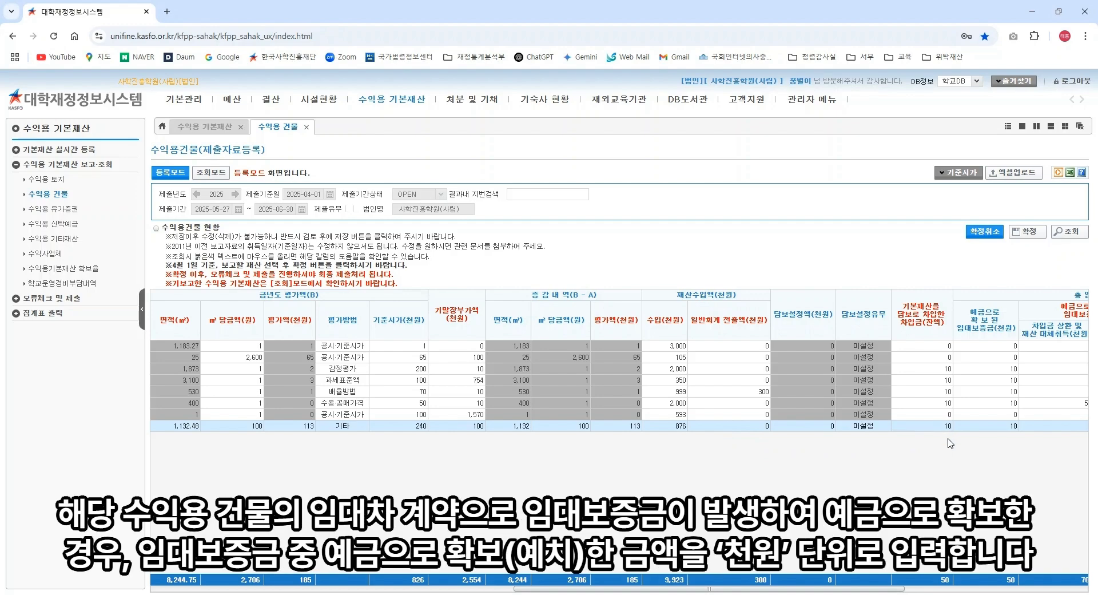
click(996, 430)
click(1009, 445)
Step: Set the last building's monthly rent to 100 after reviewing its deposit amount
scroll(1011, 446, right, 8)
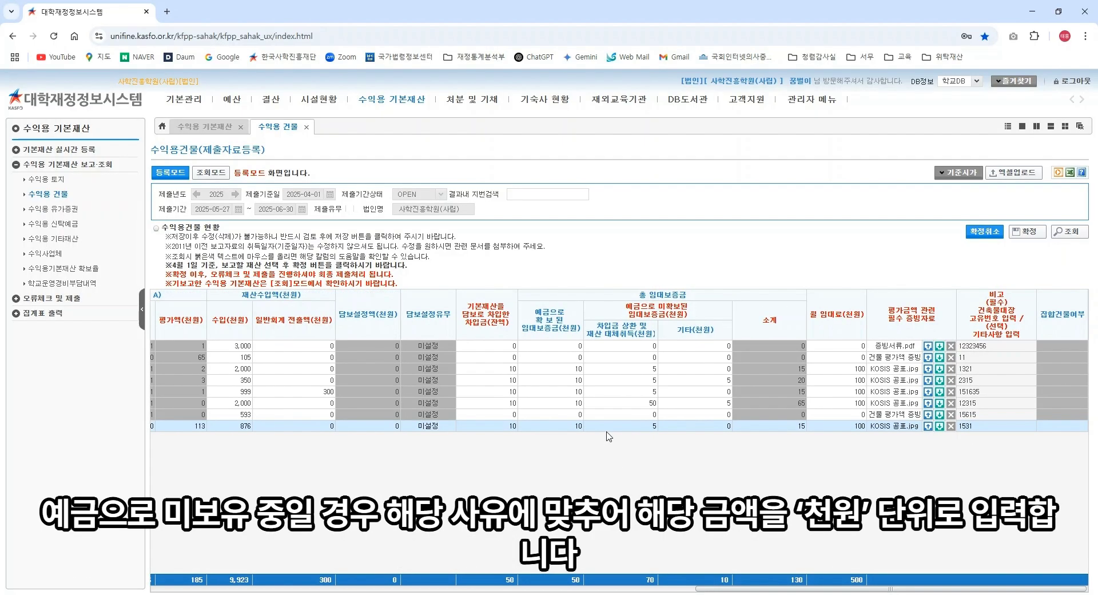
click(637, 425)
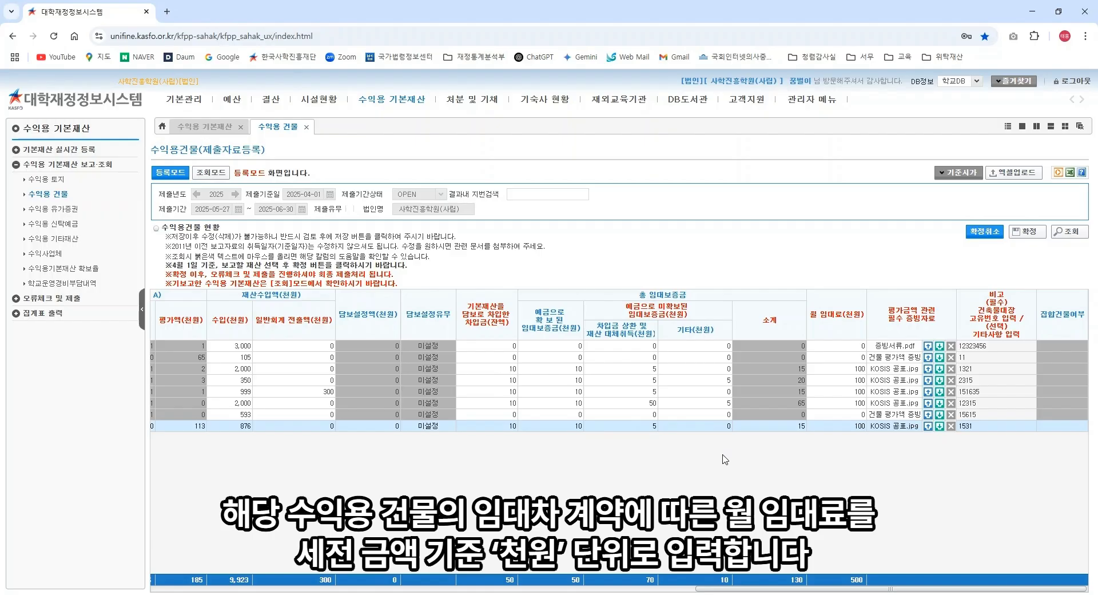
click(842, 426)
click(861, 444)
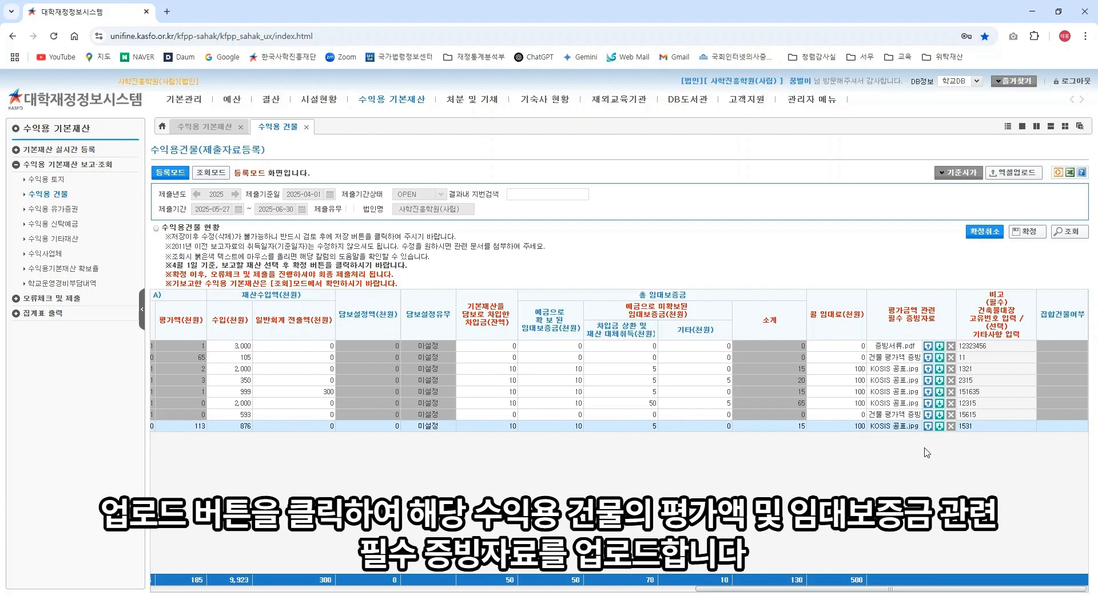
click(929, 346)
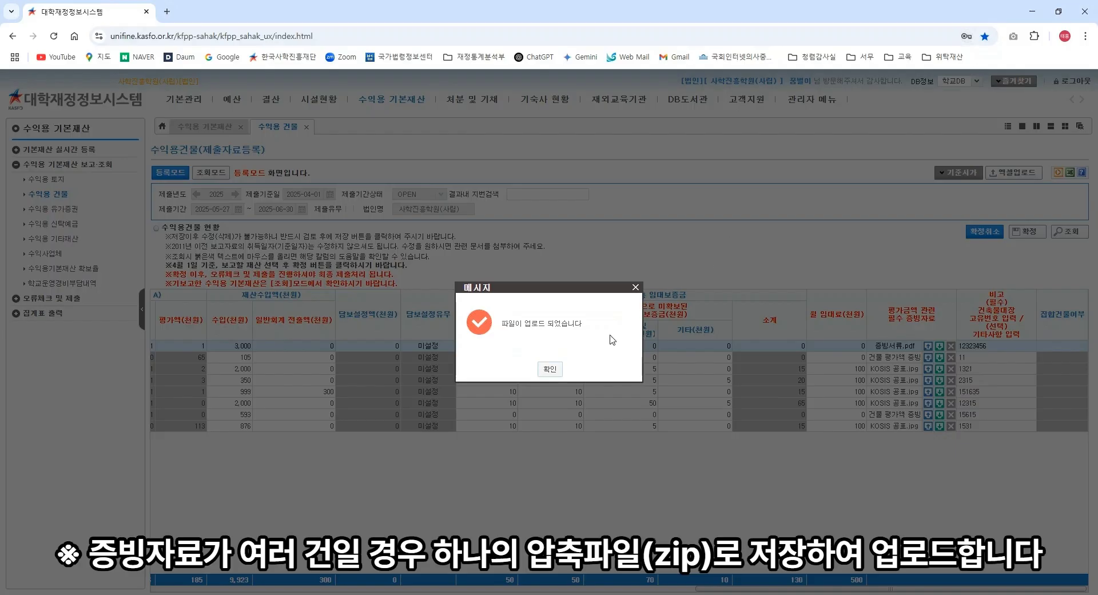
click(549, 369)
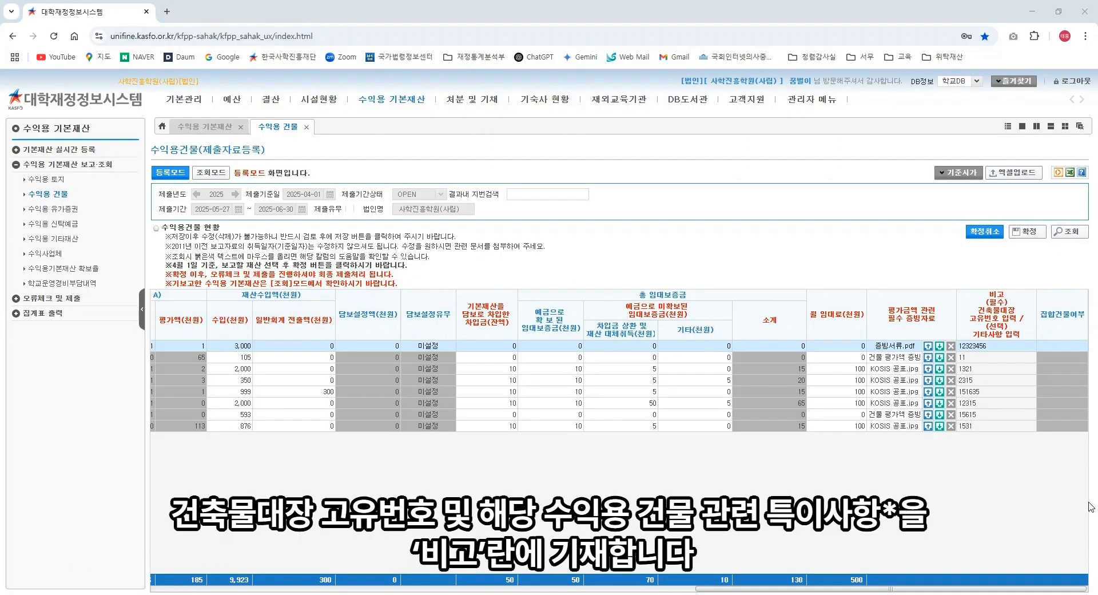
click(997, 346)
key(ctrl+a)
key(ctrl+v)
click(1009, 459)
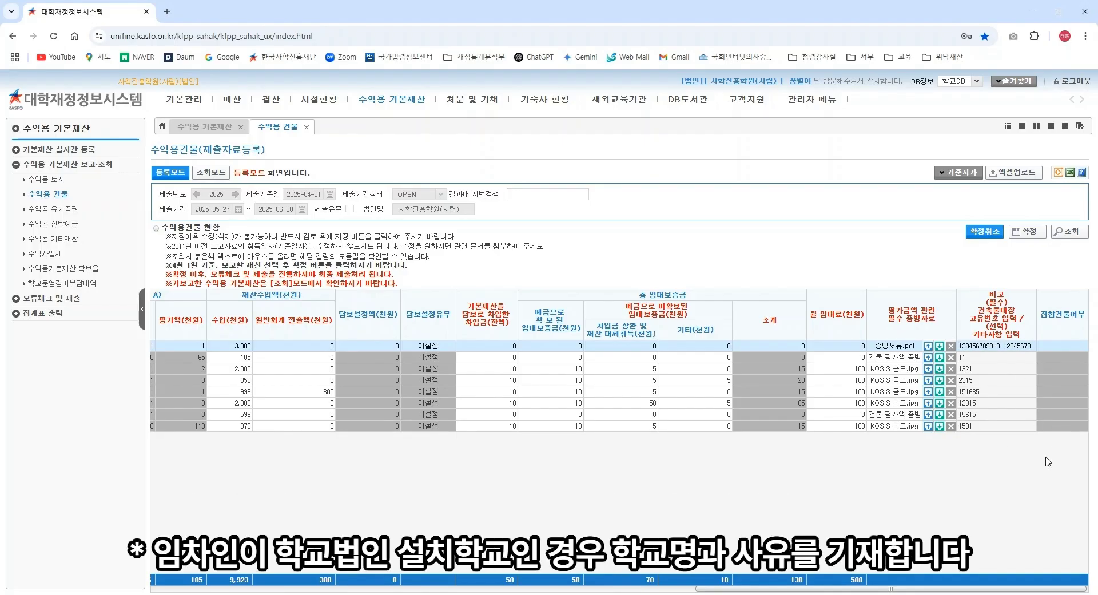
drag(777, 589, 234, 588)
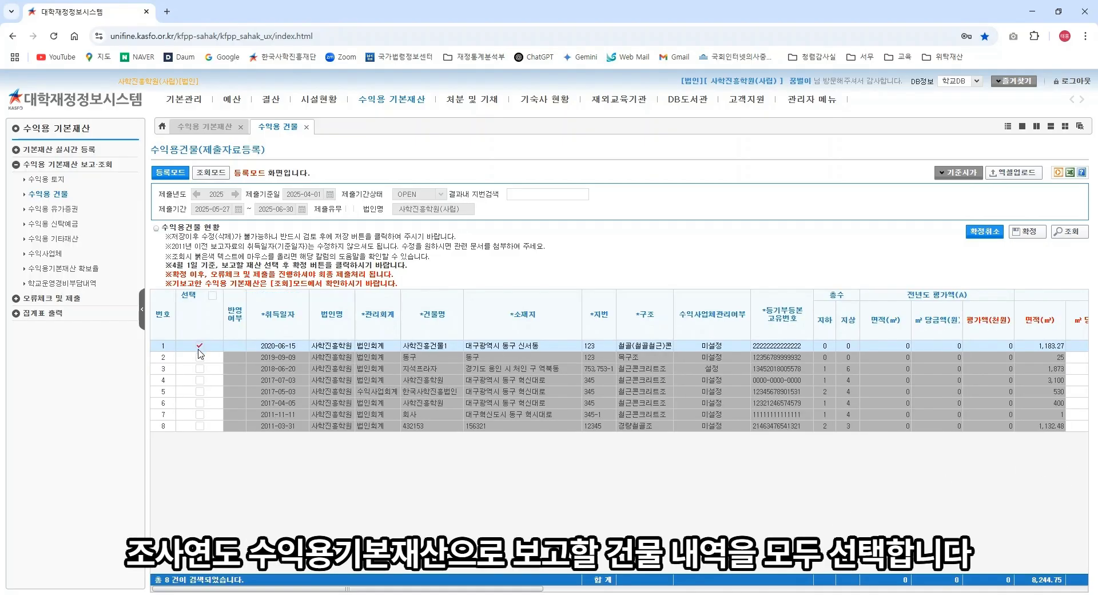
Step: Tick building rows 4, 5 and 6 and confirm (확정) them, accepting all prompts
click(200, 383)
click(199, 391)
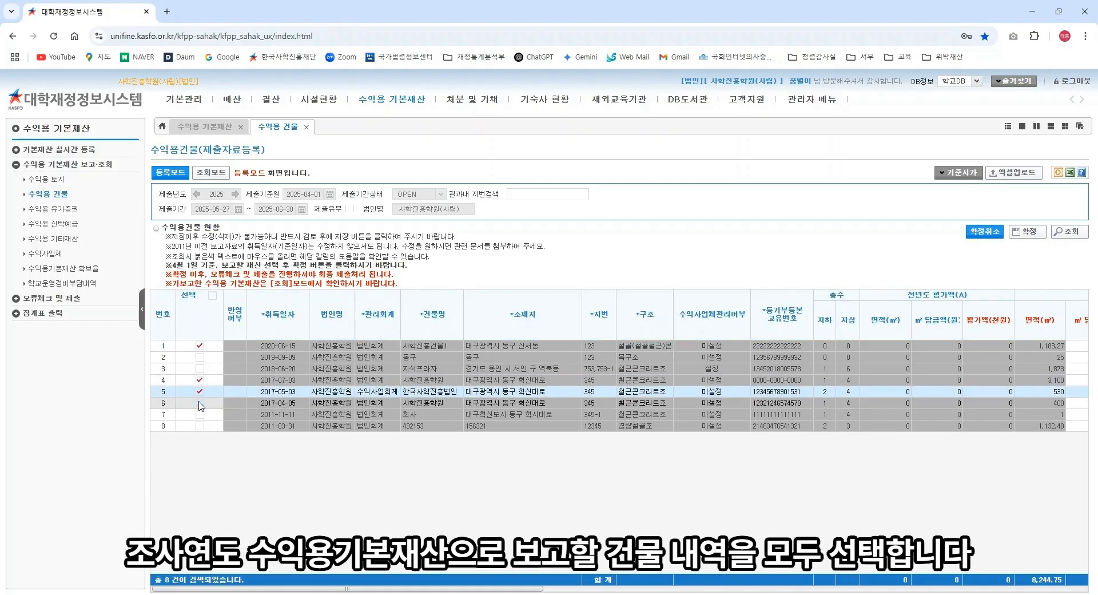
click(200, 403)
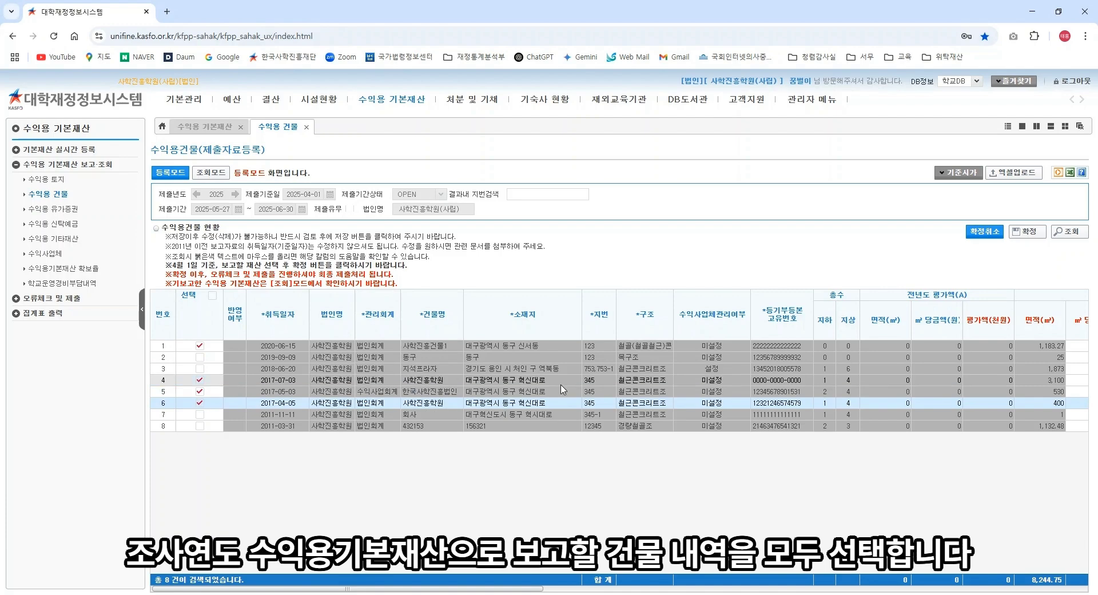
click(1027, 232)
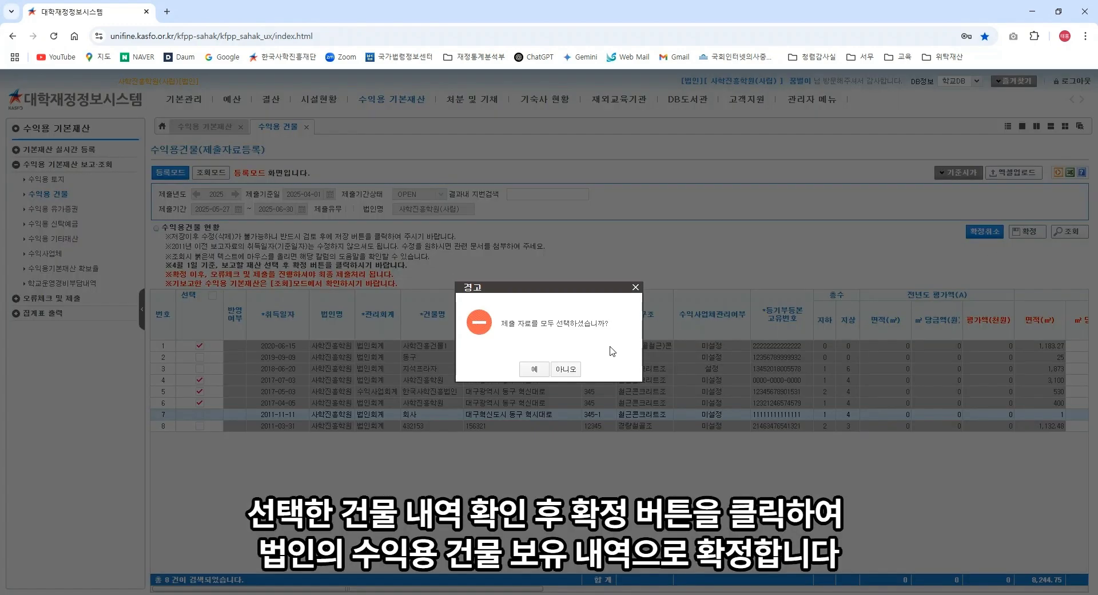
click(530, 370)
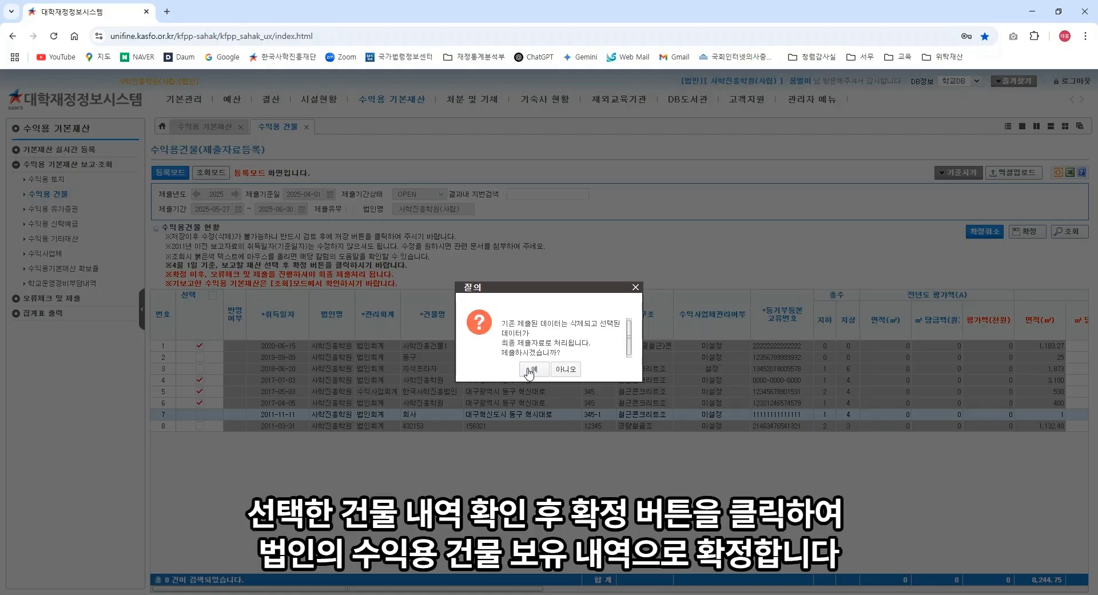
click(530, 371)
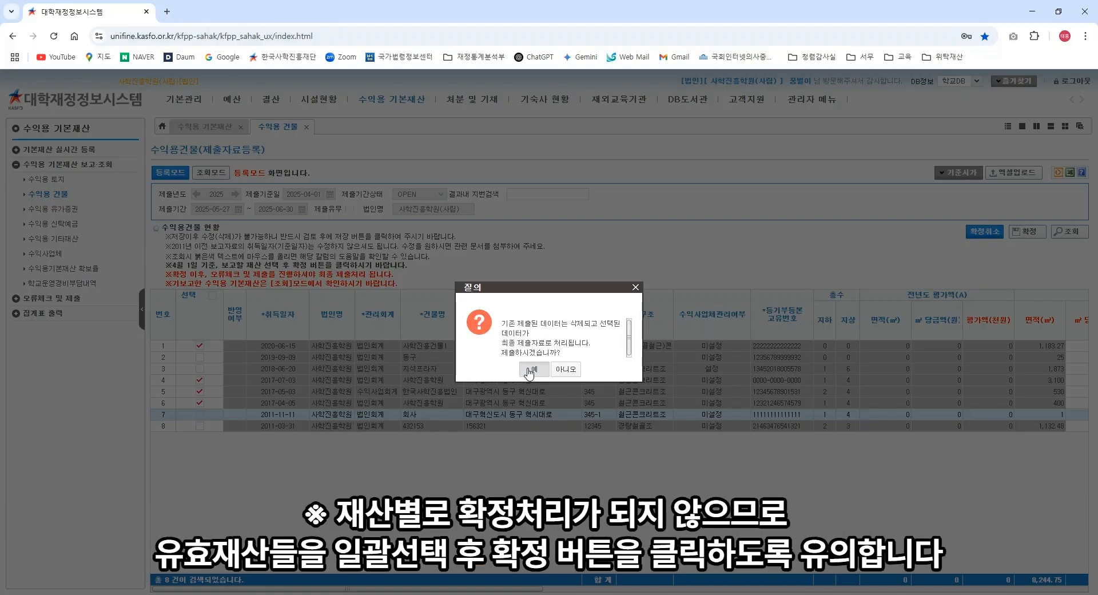
click(529, 371)
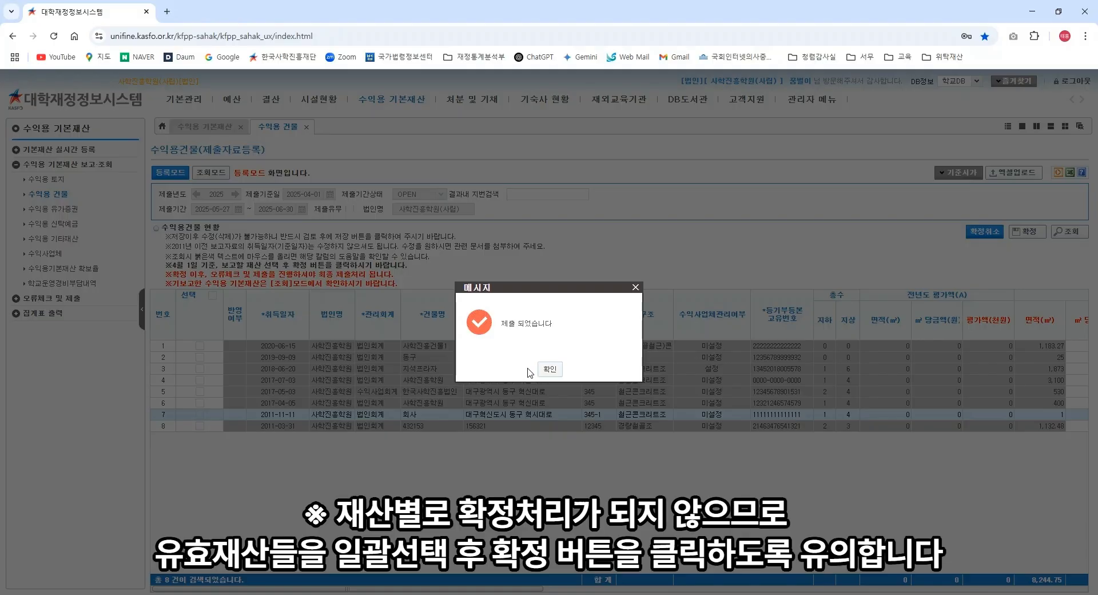
click(558, 370)
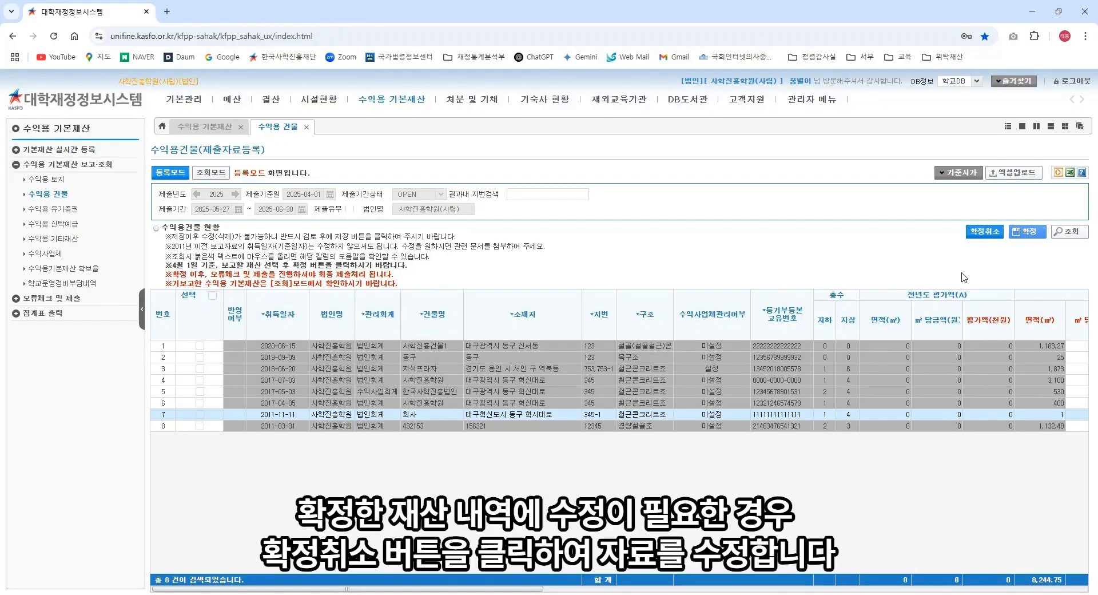
Step: Cancel the building confirmation with 확정취소, answering 예 and closing the message
click(982, 236)
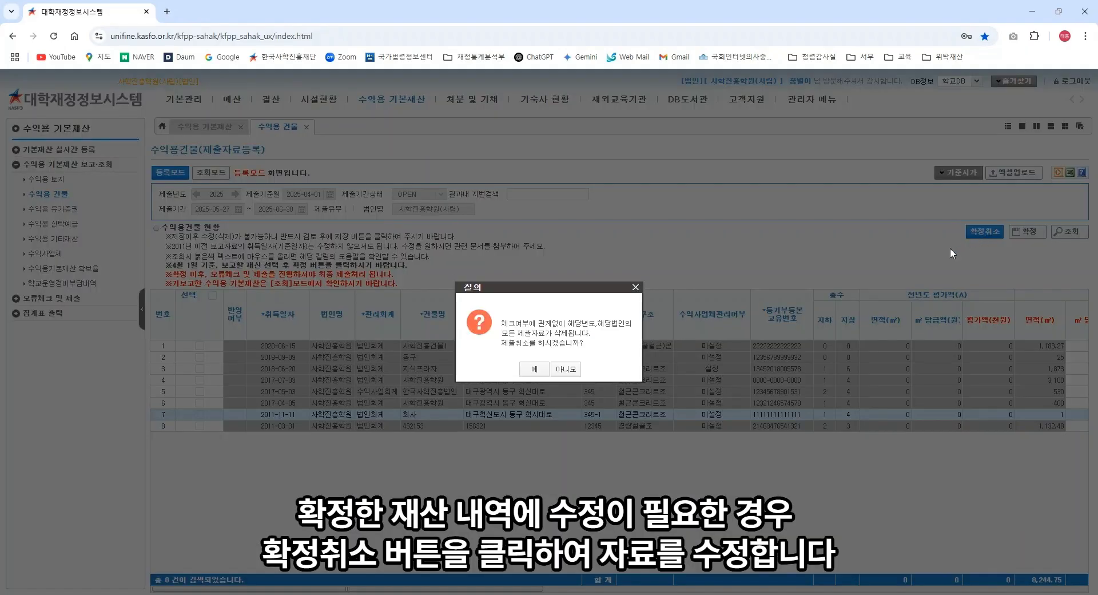
click(539, 369)
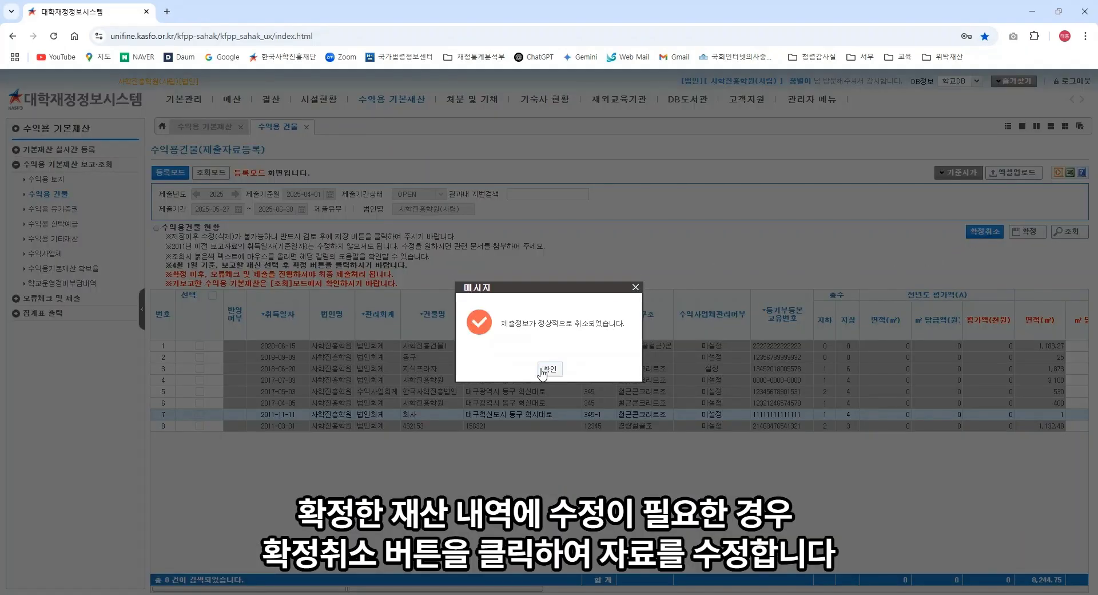
click(548, 370)
Step: Tick building rows 1, 4, 5 and 6 and confirm (확정) them, answering 예 twice
click(200, 345)
click(200, 380)
click(199, 402)
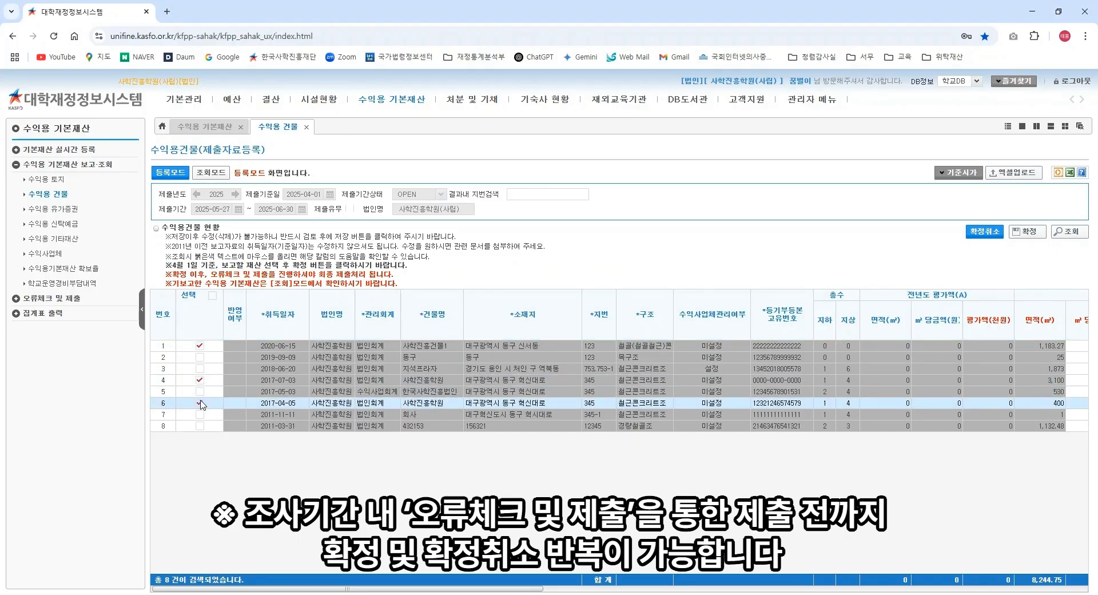
click(200, 391)
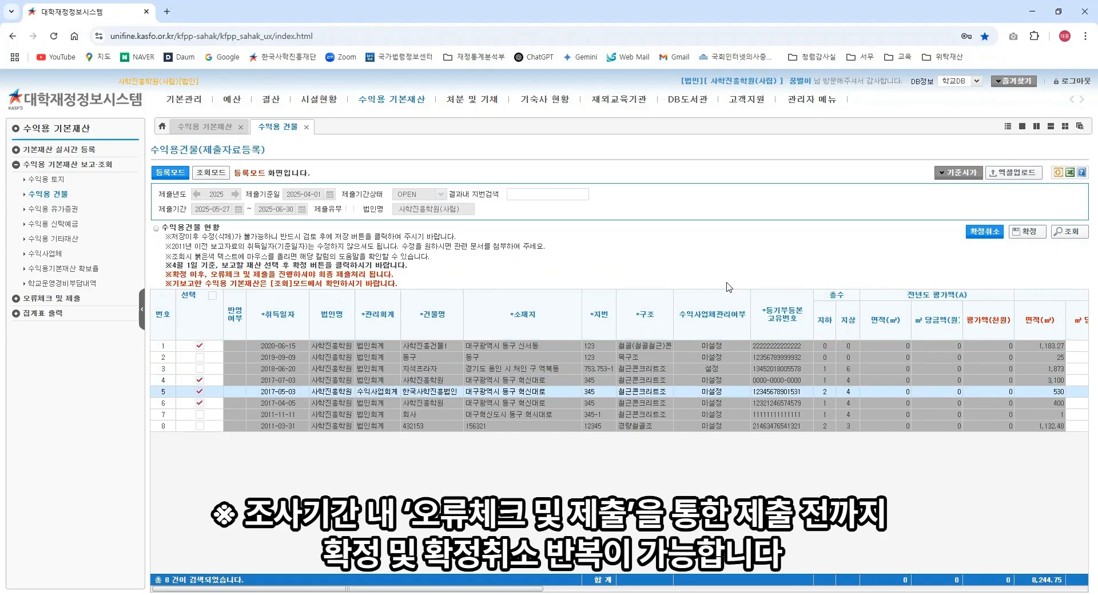
click(1028, 239)
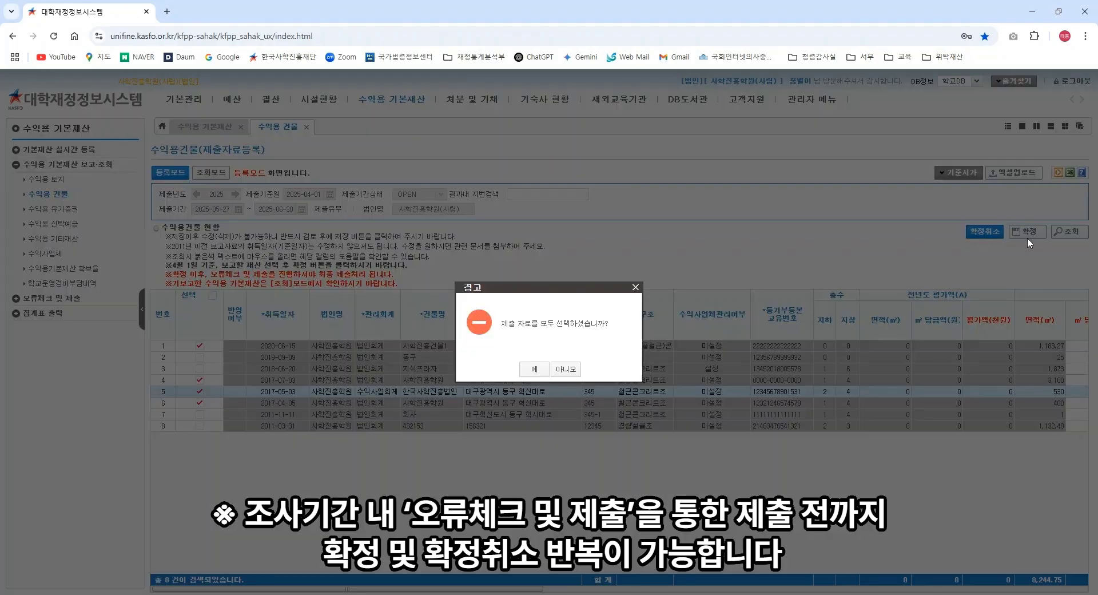
click(530, 372)
click(533, 369)
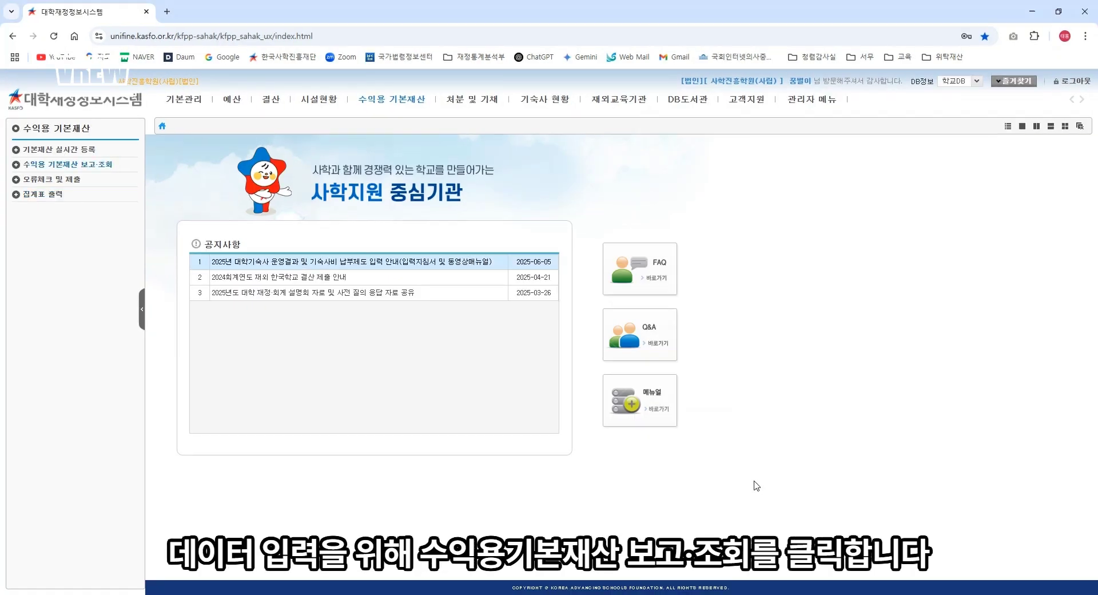
Step: Open 수익용 유가증권 in 등록모드 and load its four securities records totalling 2,100
click(382, 100)
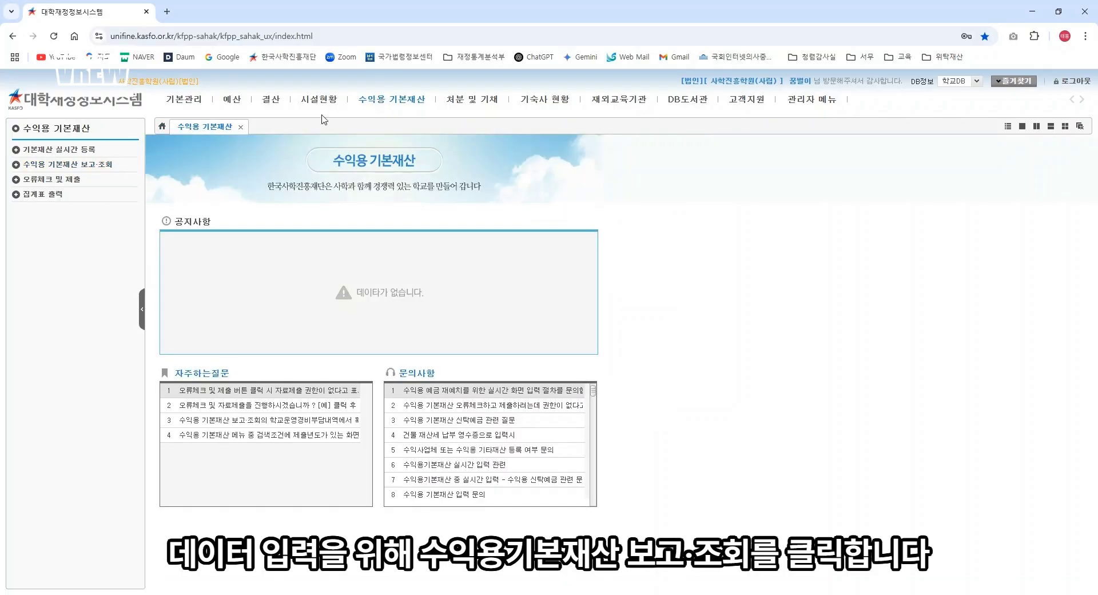
click(99, 167)
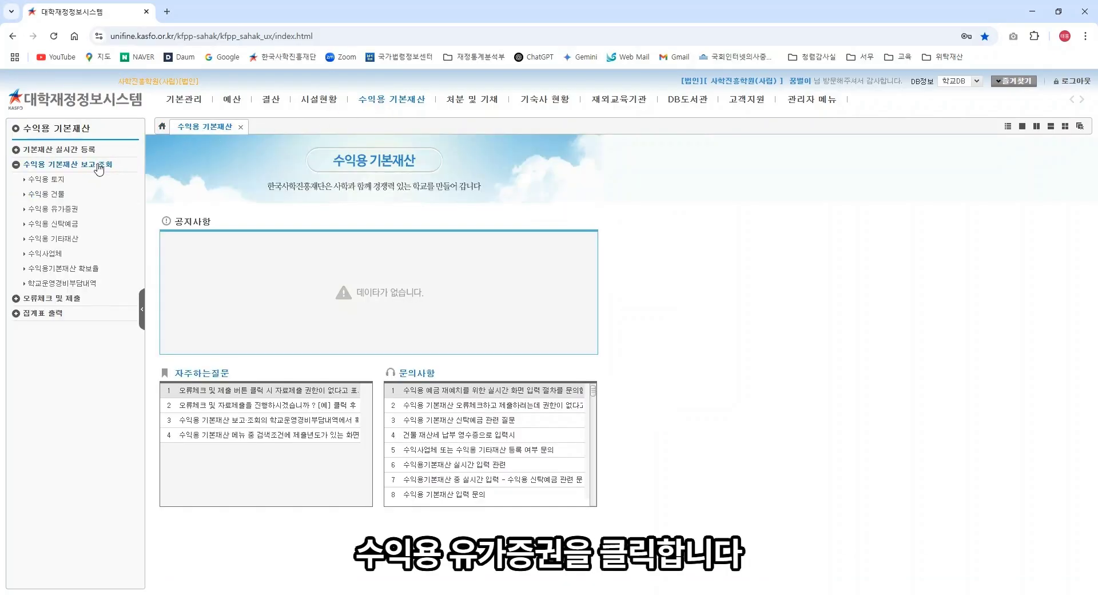
click(73, 213)
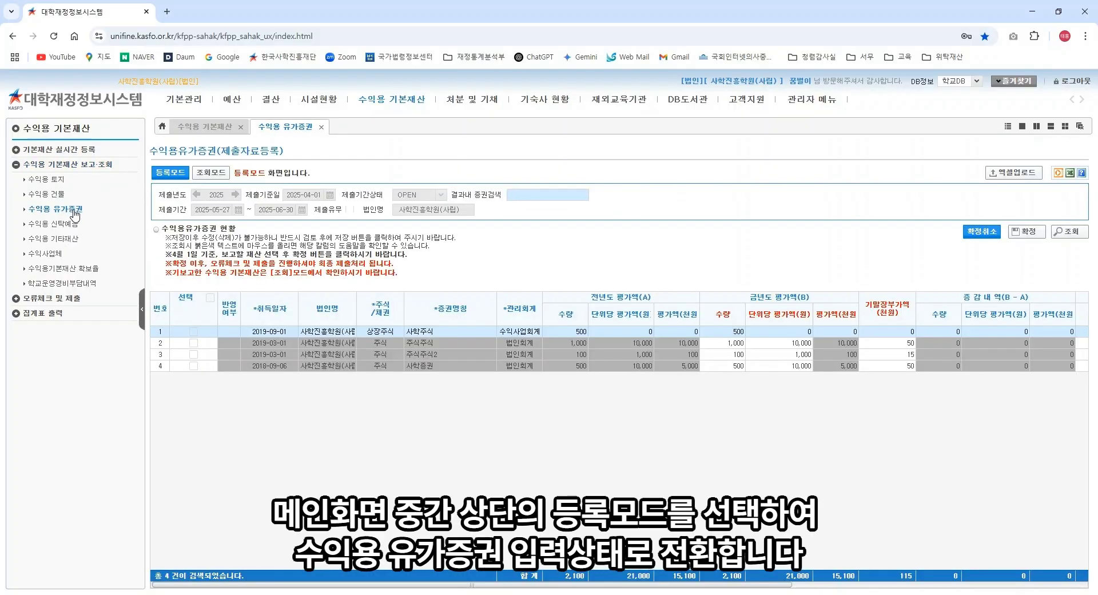
click(169, 178)
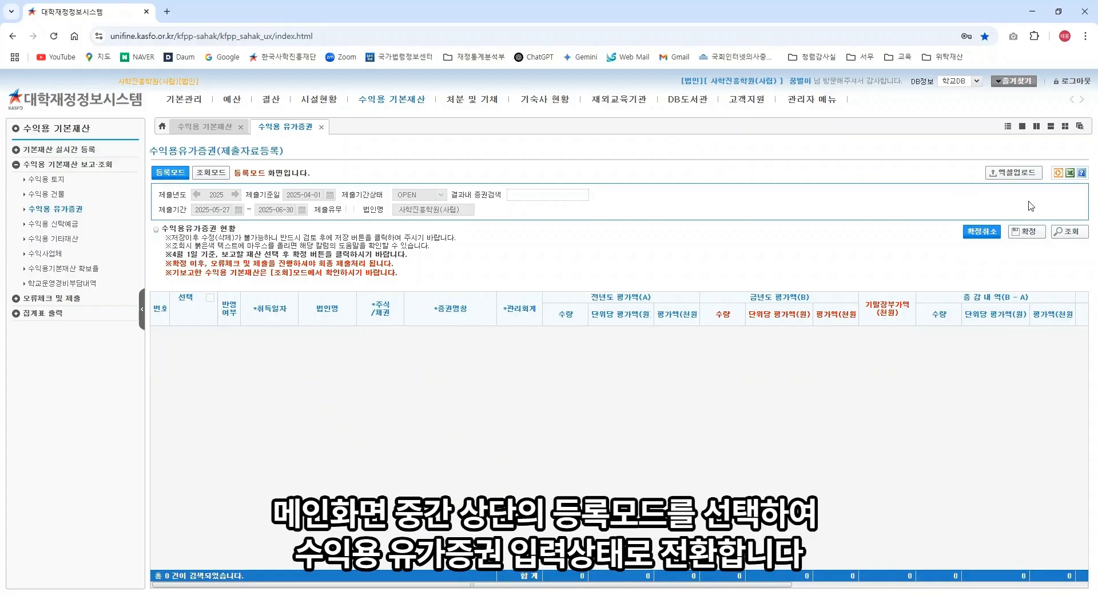
click(1083, 234)
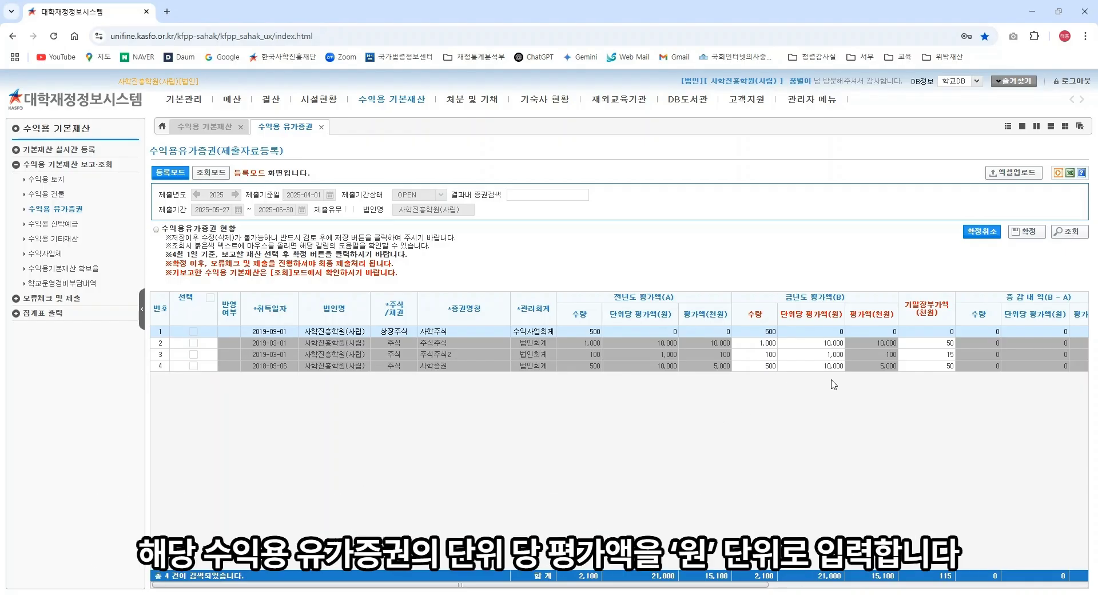
Step: Set row 3 (주식주식2) to unit value 2,000, year-end book value 20 and income 10
click(832, 359)
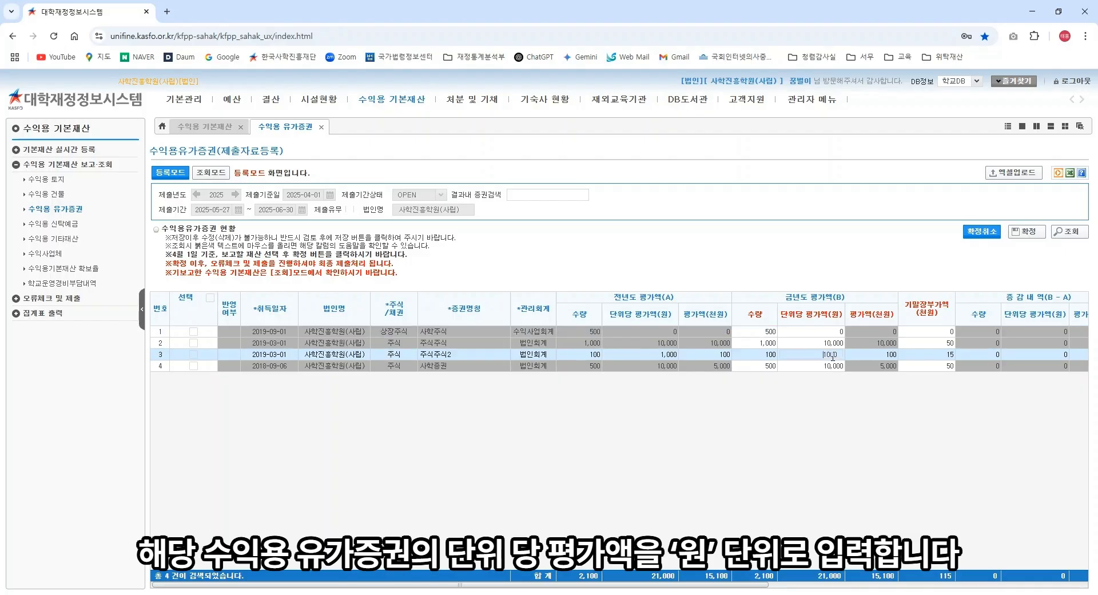
click(850, 412)
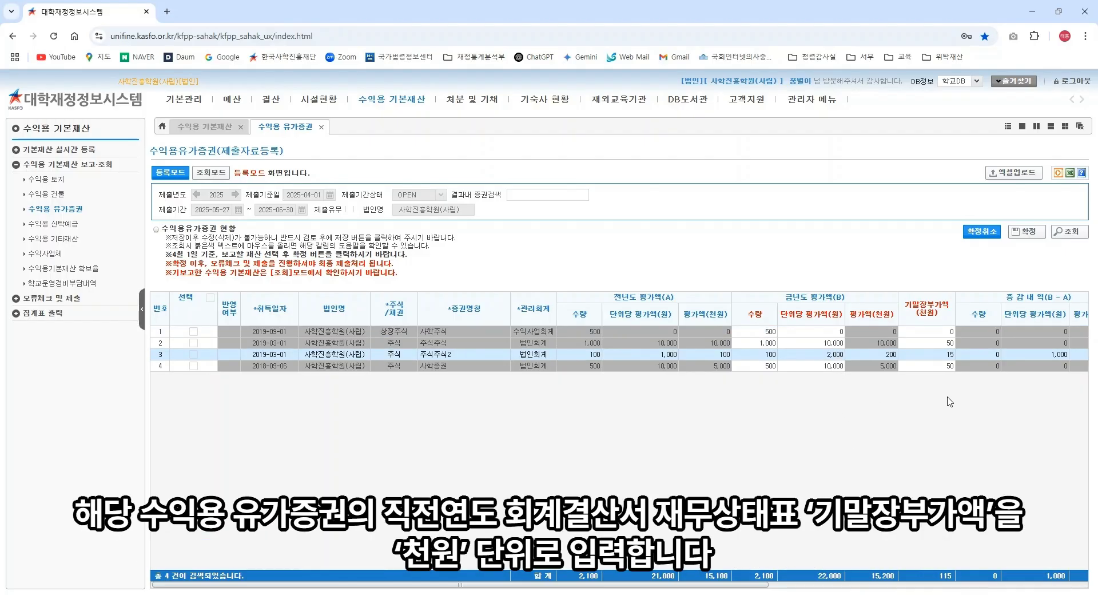
click(932, 353)
text(20)
click(935, 404)
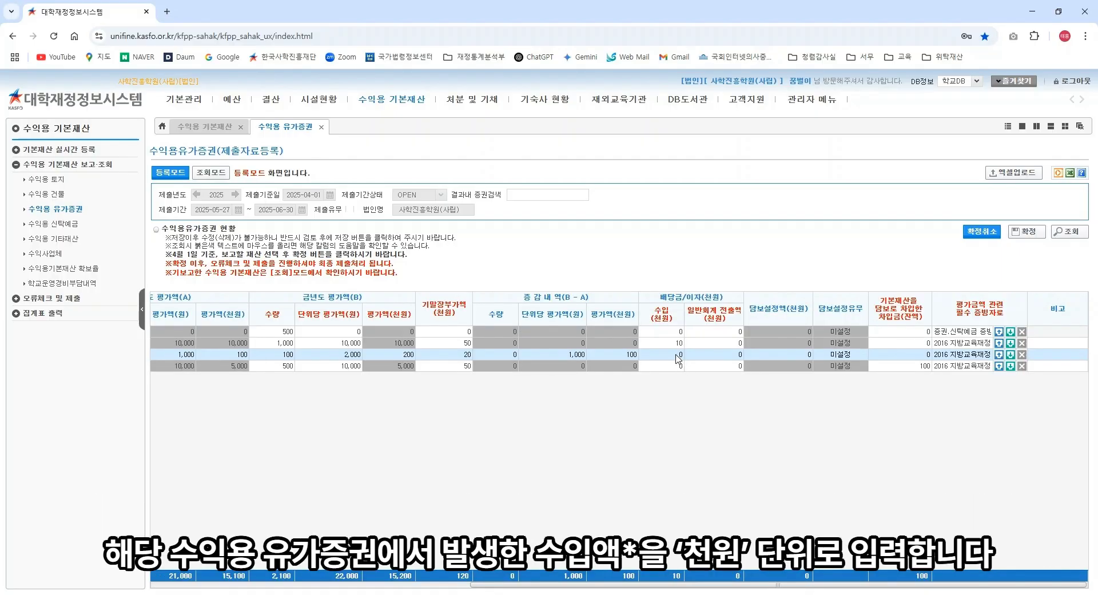
click(678, 354)
text(10)
click(687, 405)
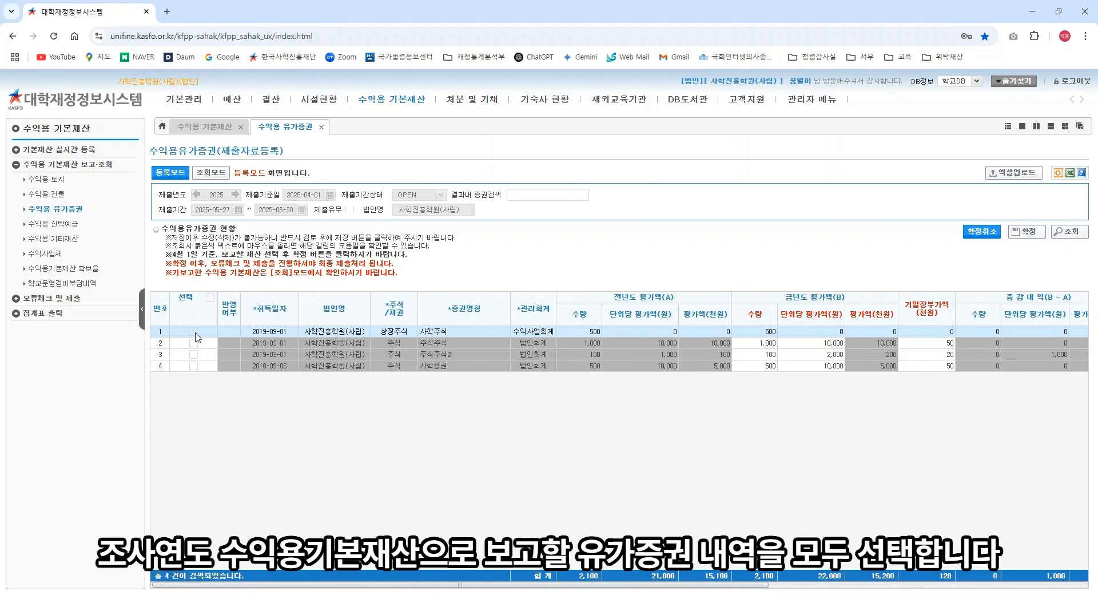
Step: Tick all four securities rows and 확정 them, approving replacement of earlier submitted data
click(193, 342)
click(193, 354)
click(194, 365)
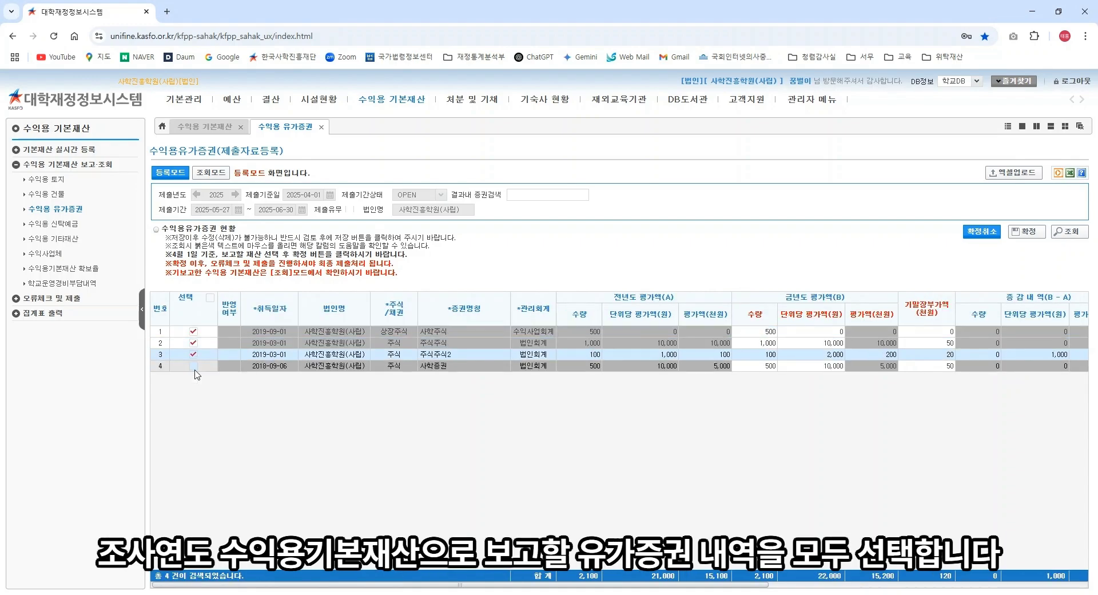
click(193, 366)
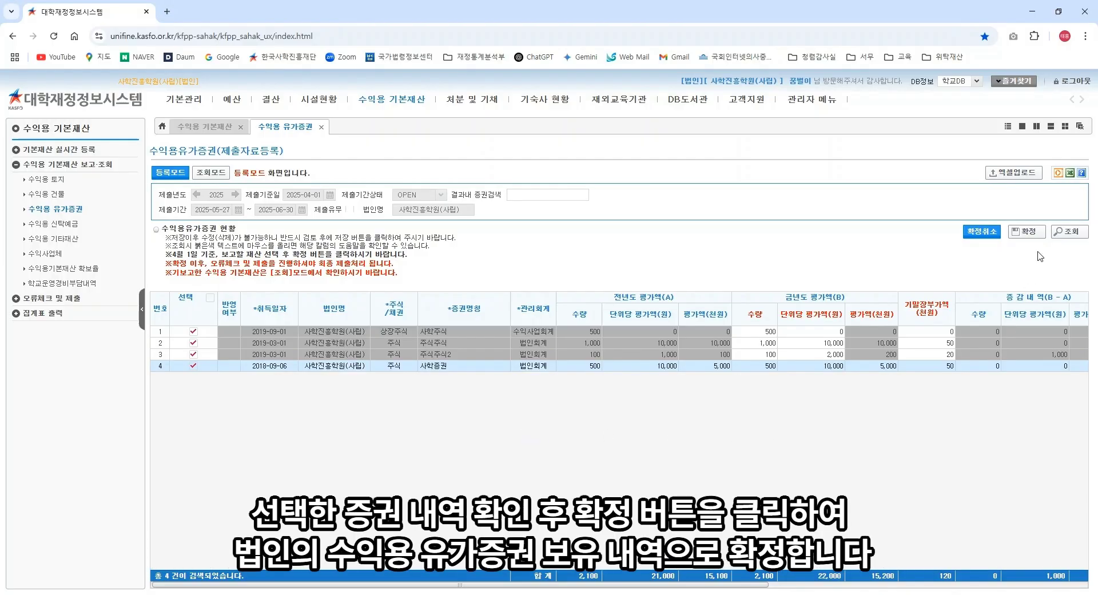
click(1029, 232)
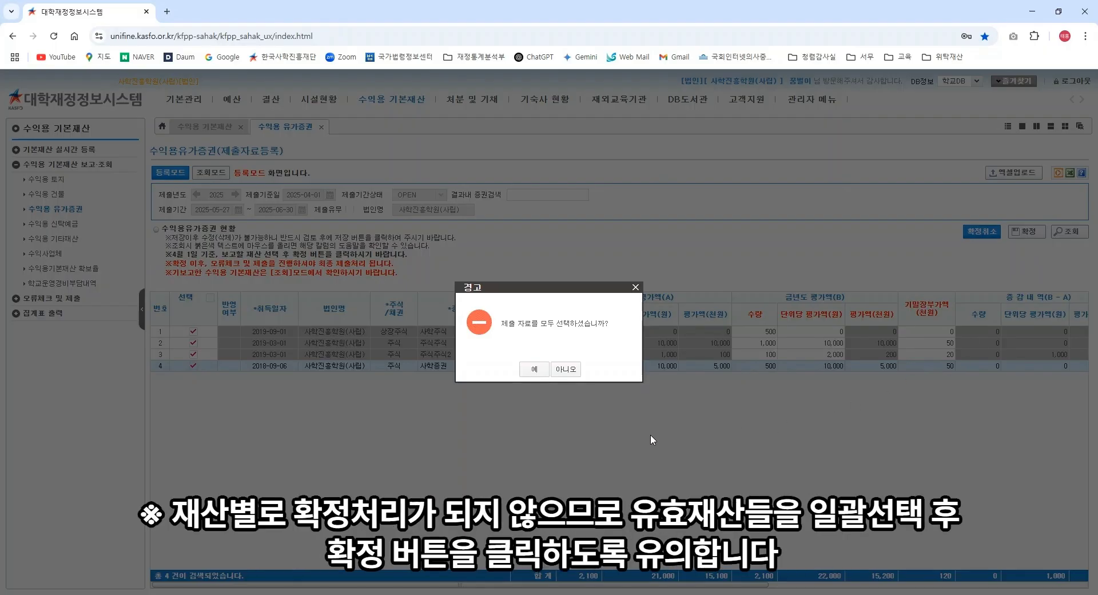
click(530, 369)
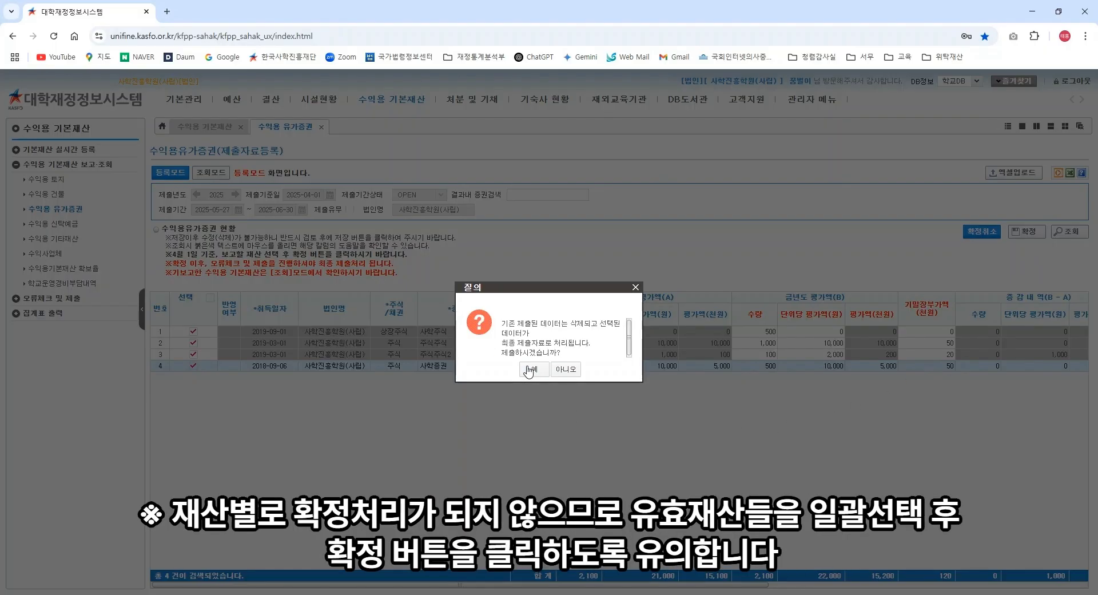
click(529, 370)
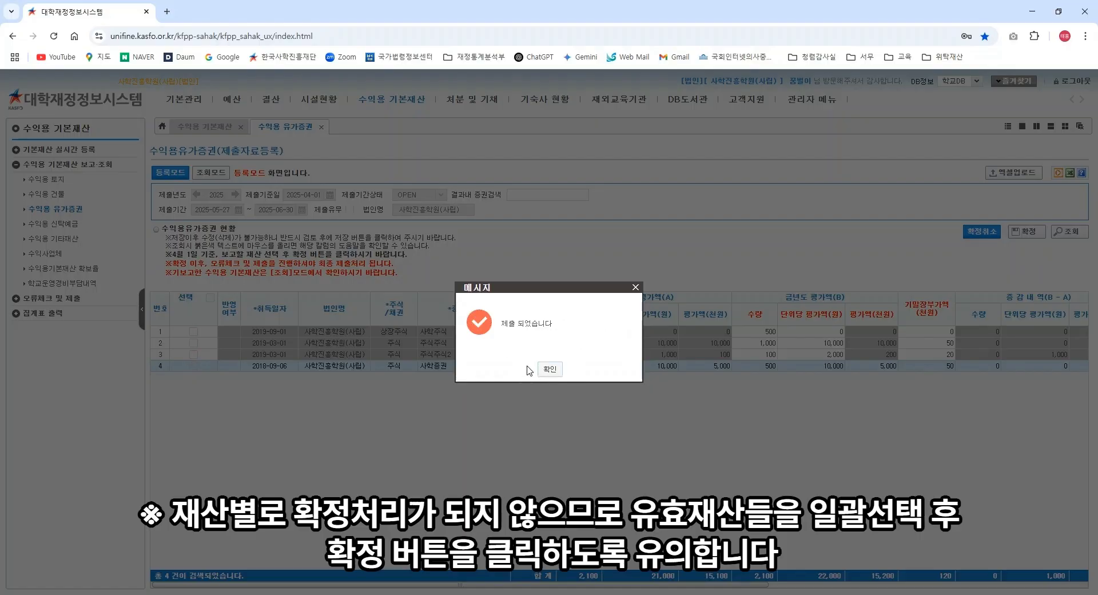
click(549, 369)
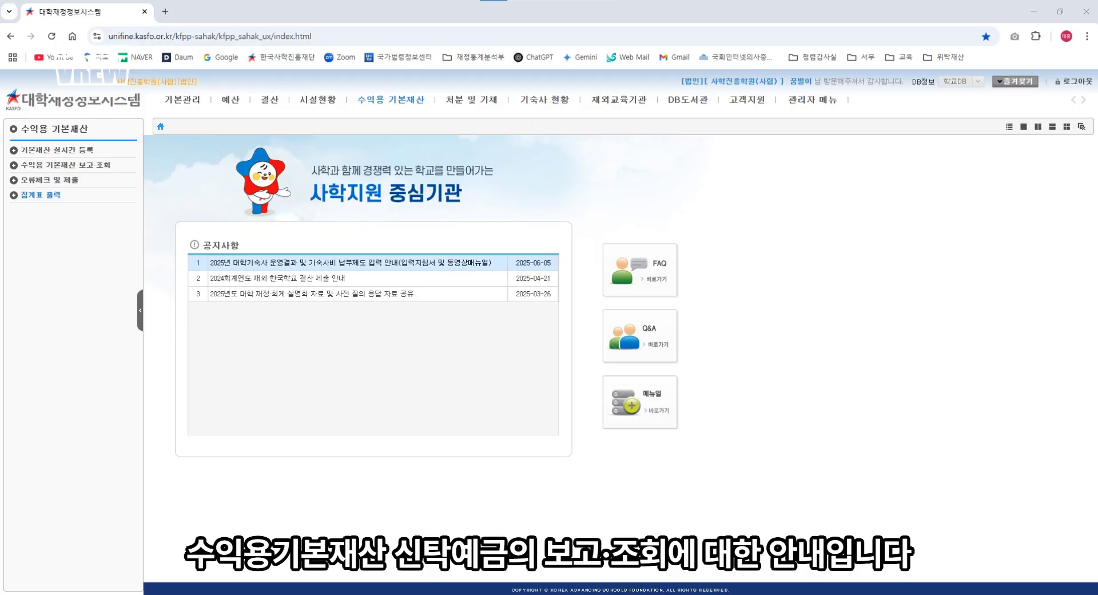
Step: Open 수익용 신탁예금 in 등록모드 and load its ten deposit records totalling 20,308,653
click(374, 100)
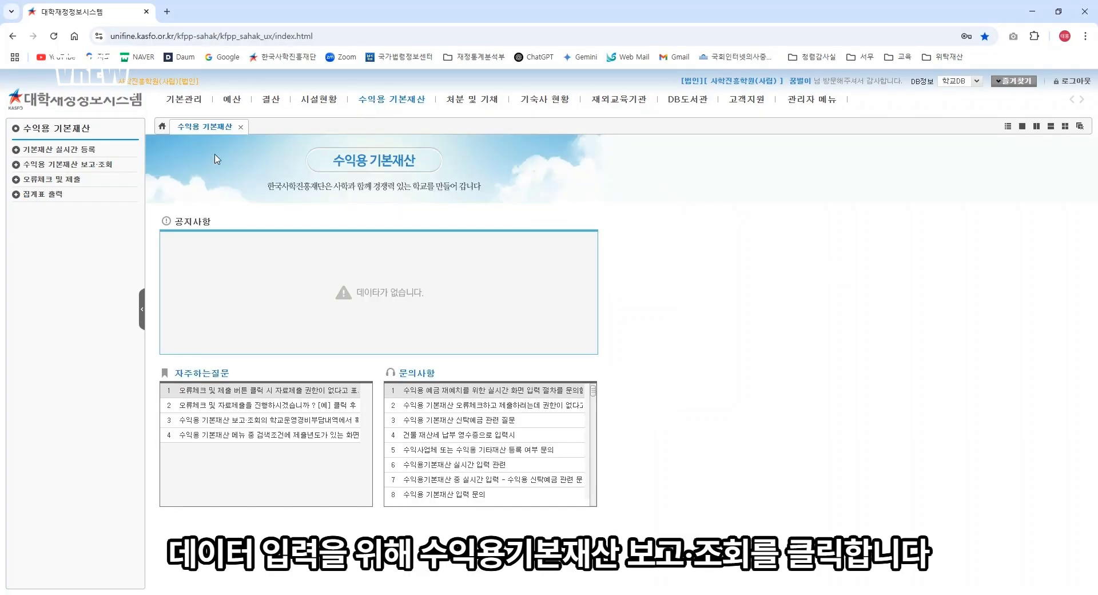
click(94, 165)
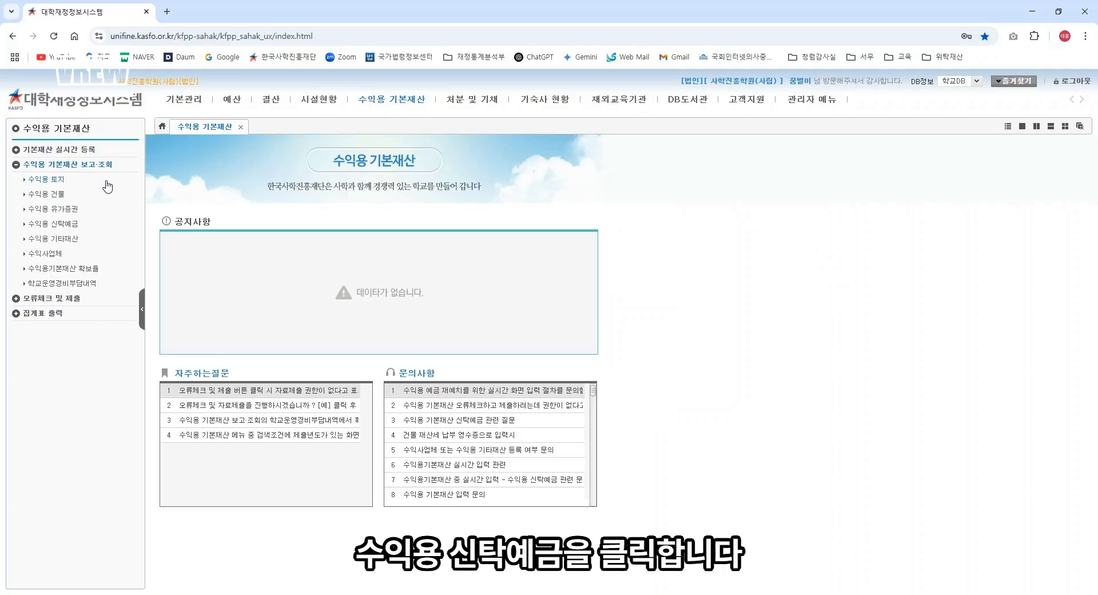
click(71, 224)
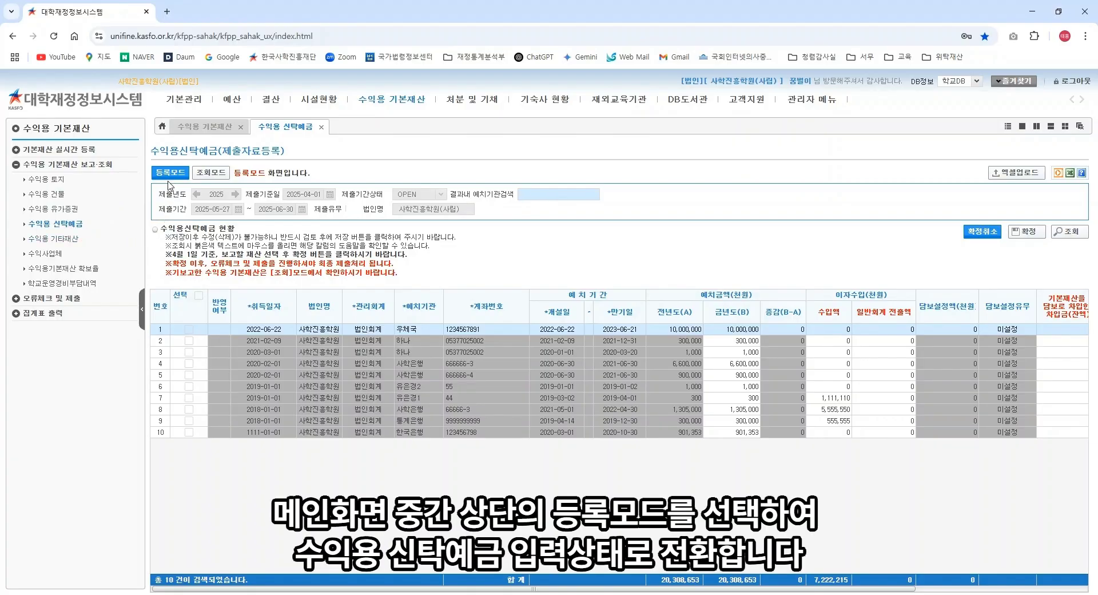
click(169, 179)
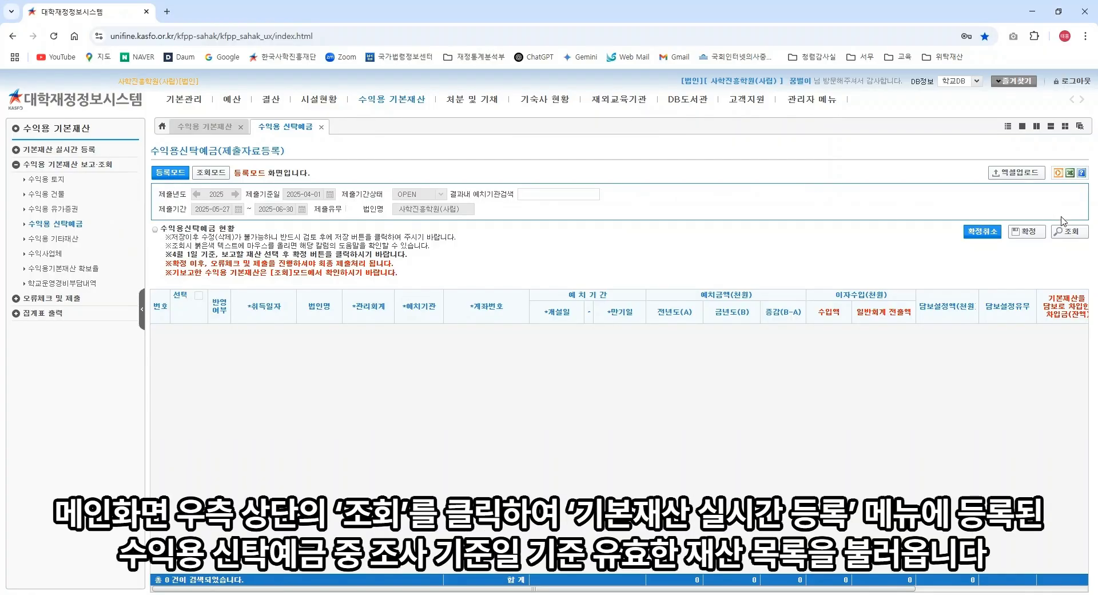
click(1075, 236)
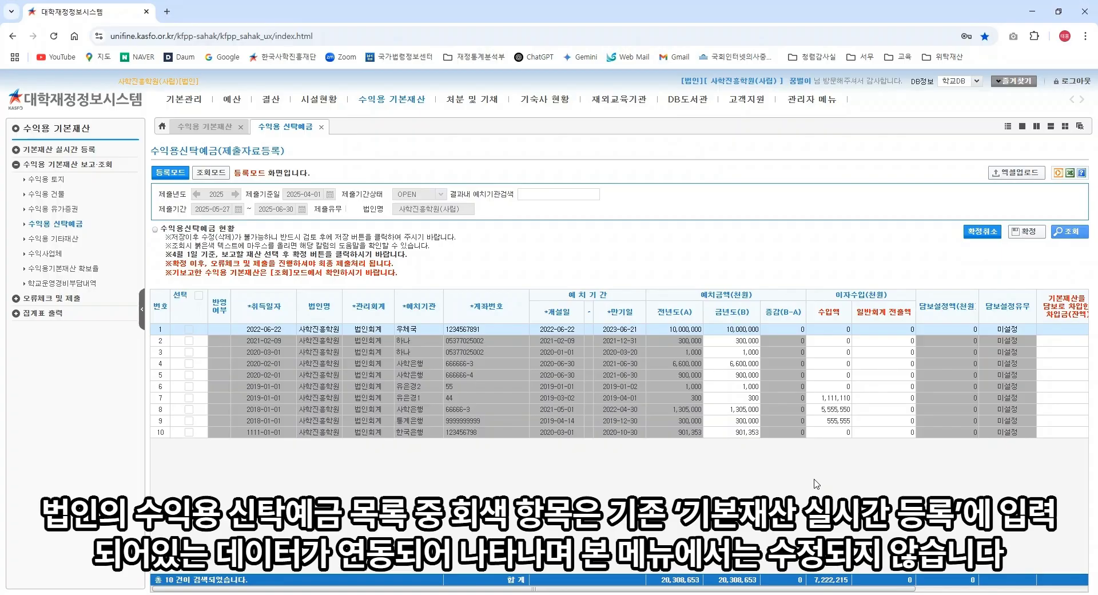
Step: Enter 100 thousand won as the 우체국 deposit's 수입액, bringing the income total to 7,222,215
click(835, 331)
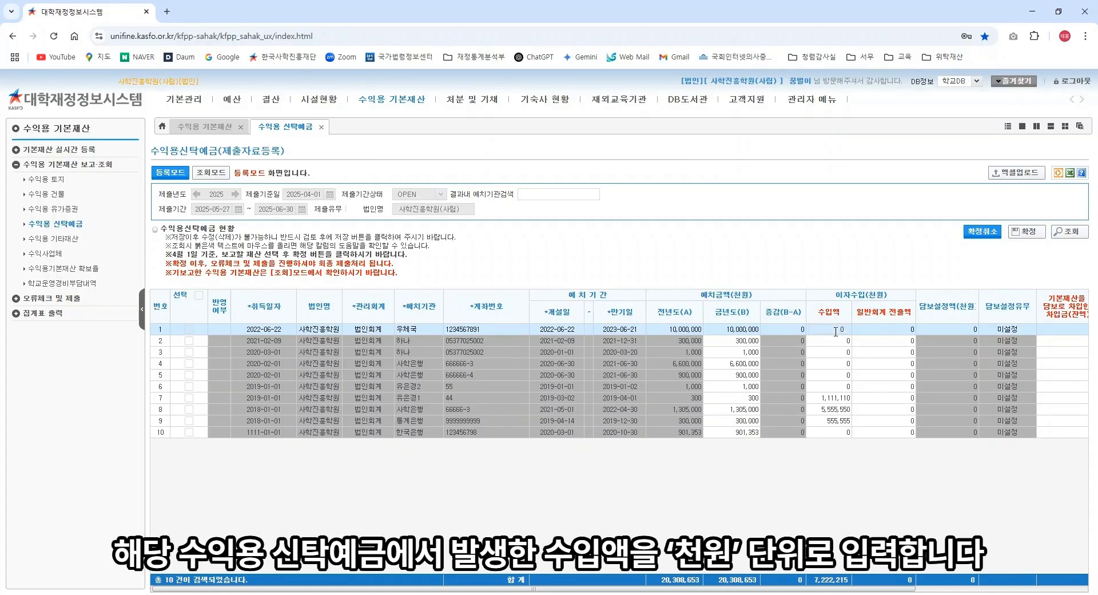
text(100)
click(844, 532)
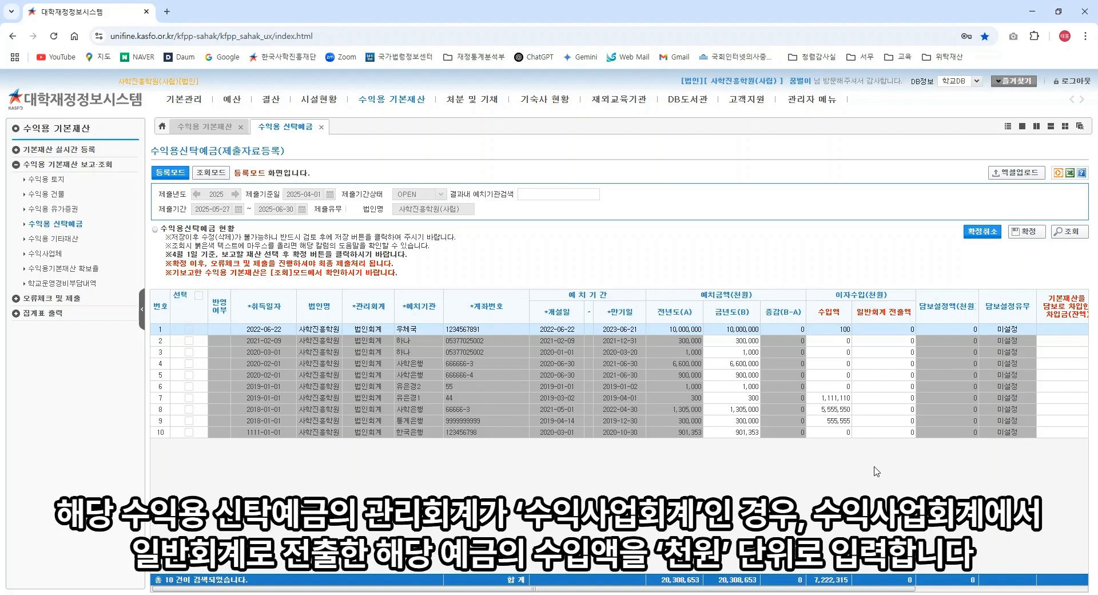
click(898, 352)
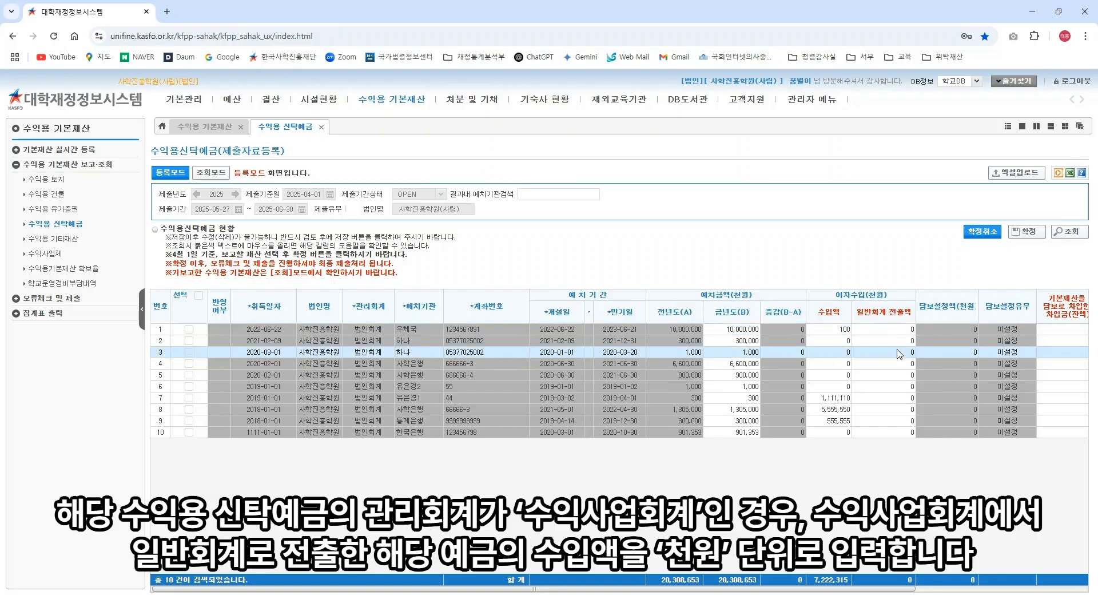
click(897, 331)
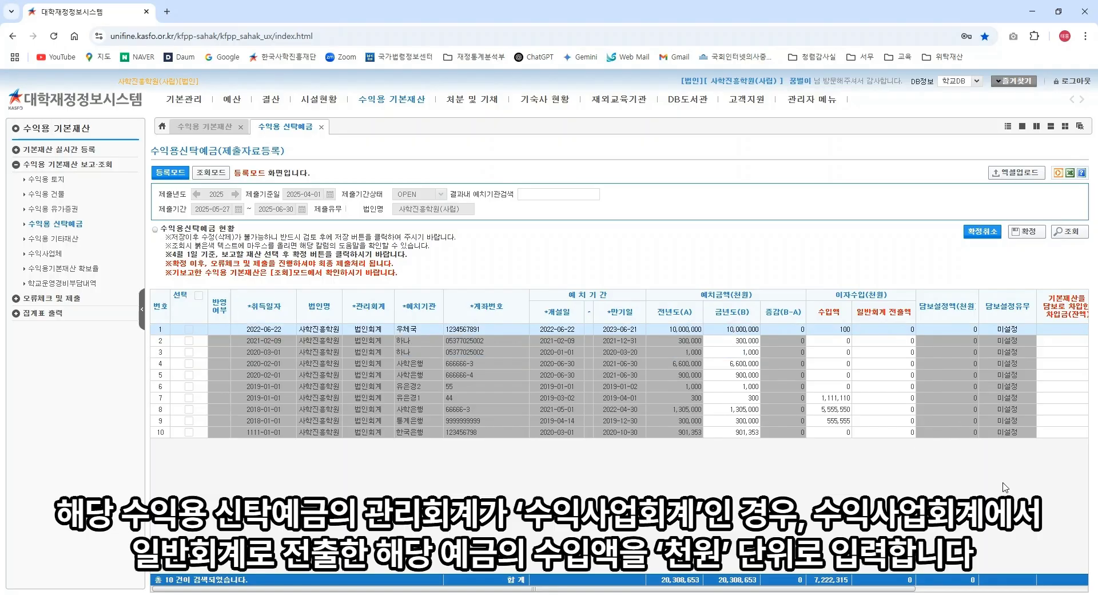
scroll(869, 403, right, 3)
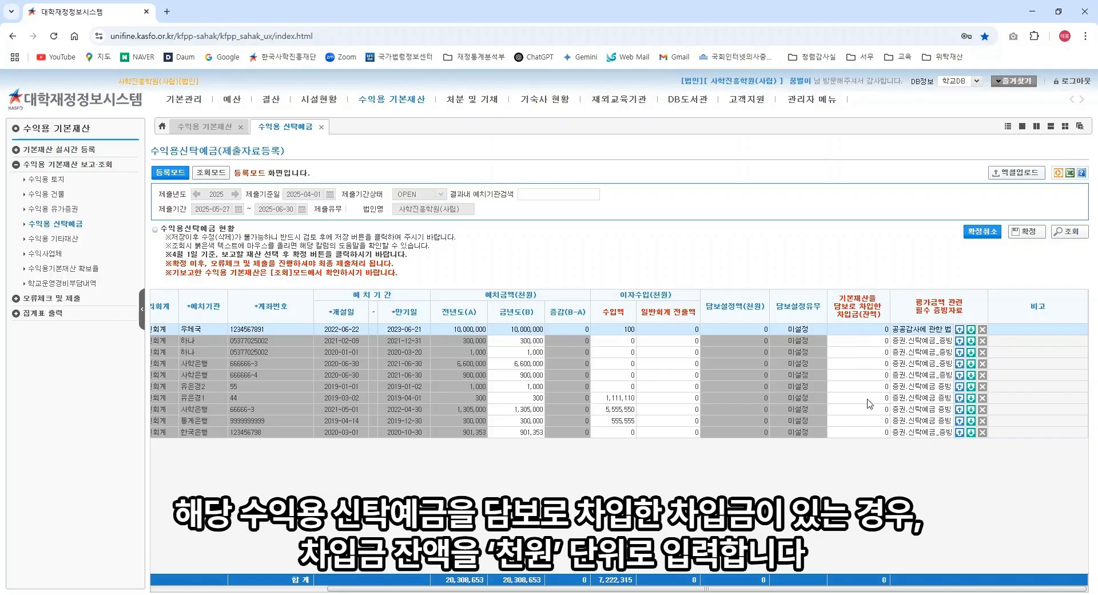
Step: Enter 100 in row 7's 차입금 and attach the 신탁예금 증빙서류 file to the 우체국 deposit
click(868, 399)
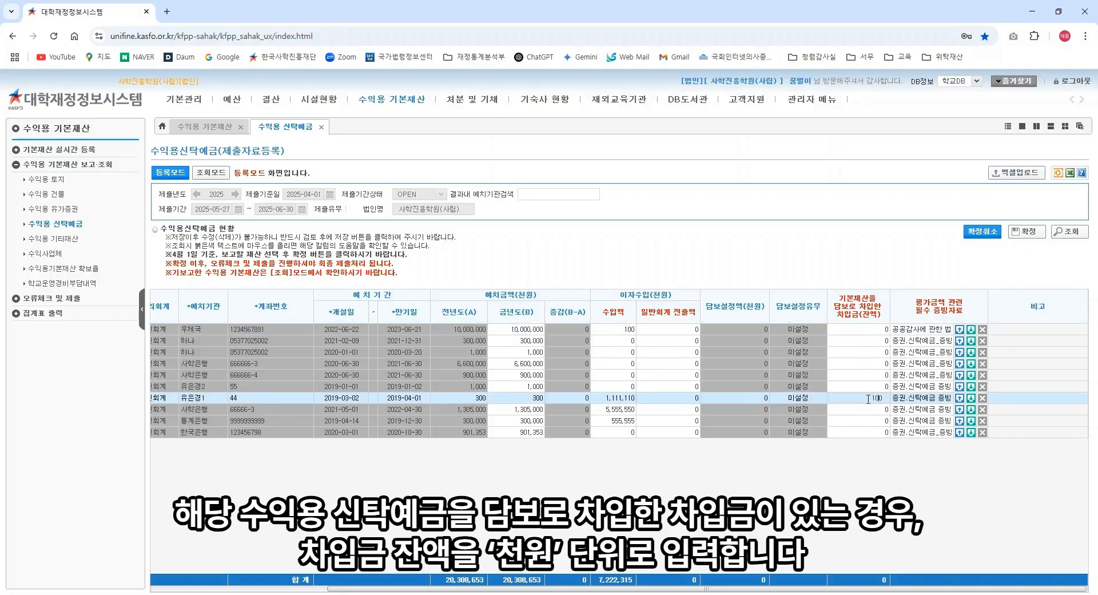
click(869, 474)
click(959, 330)
click(959, 330)
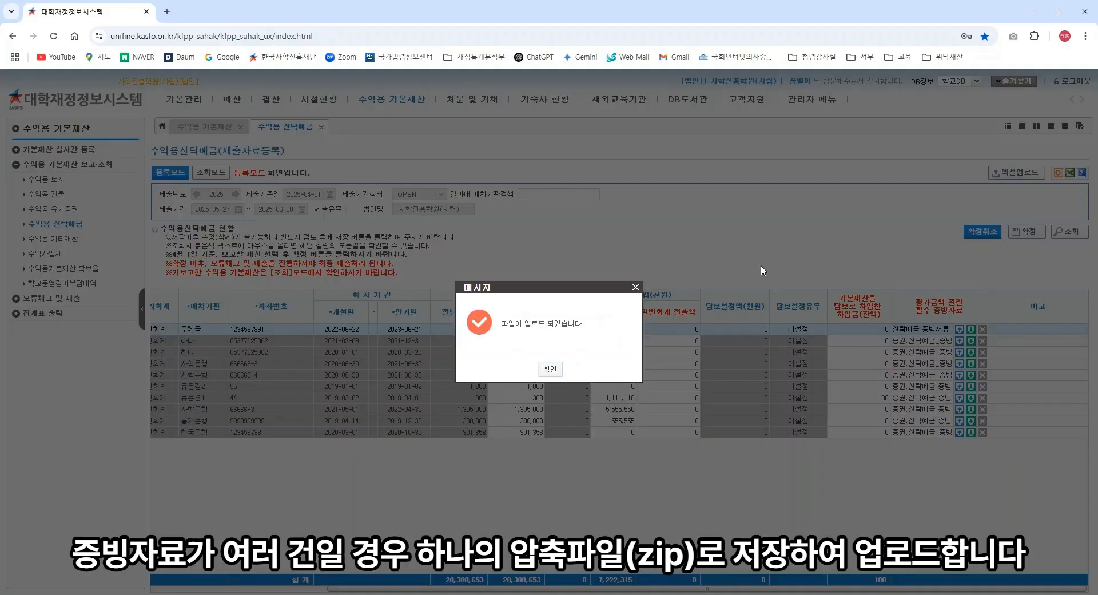
click(550, 369)
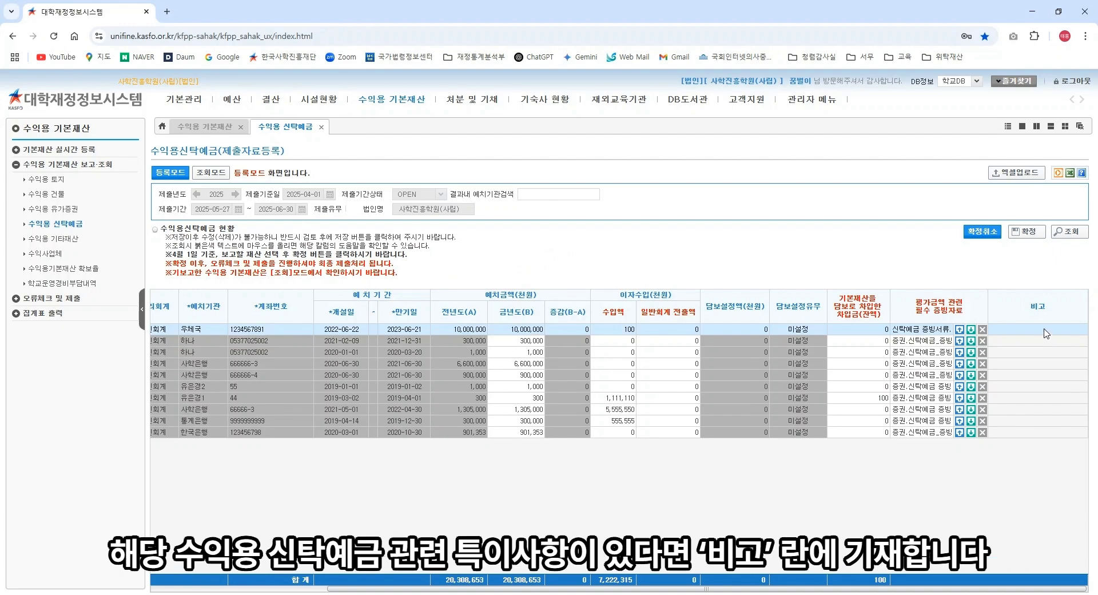
Step: Tick 선택 for trust-deposit rows 1–5 and 8–10
click(189, 328)
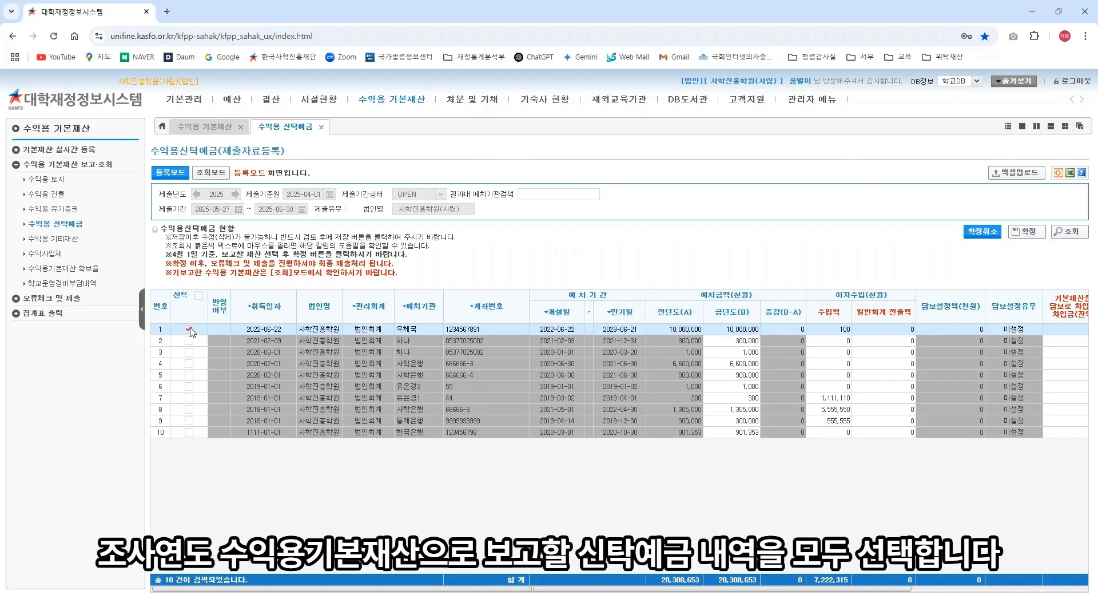
click(189, 340)
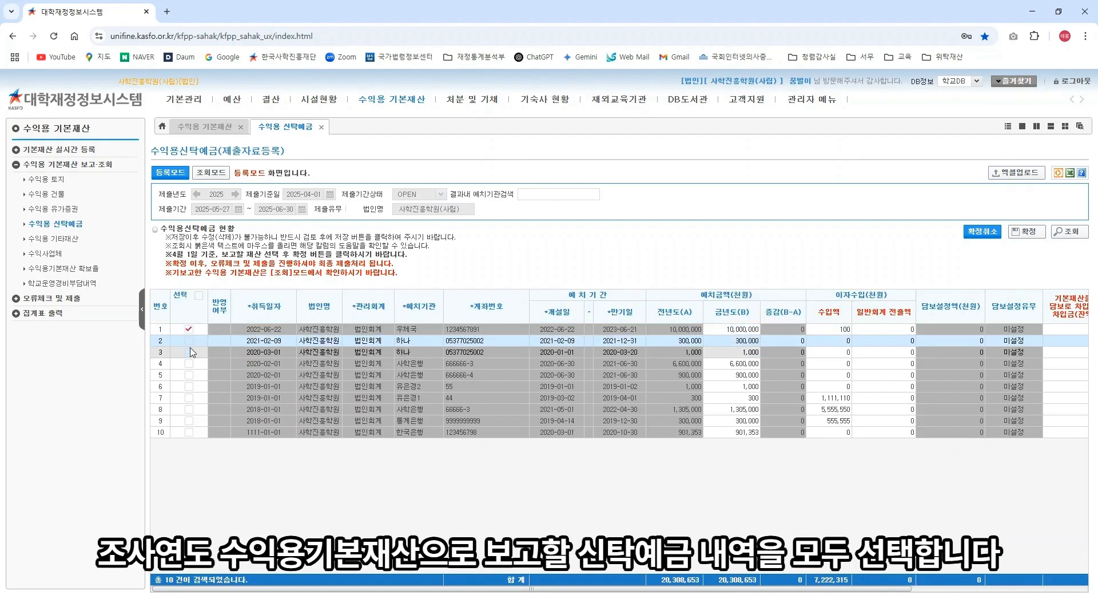
click(189, 352)
click(189, 363)
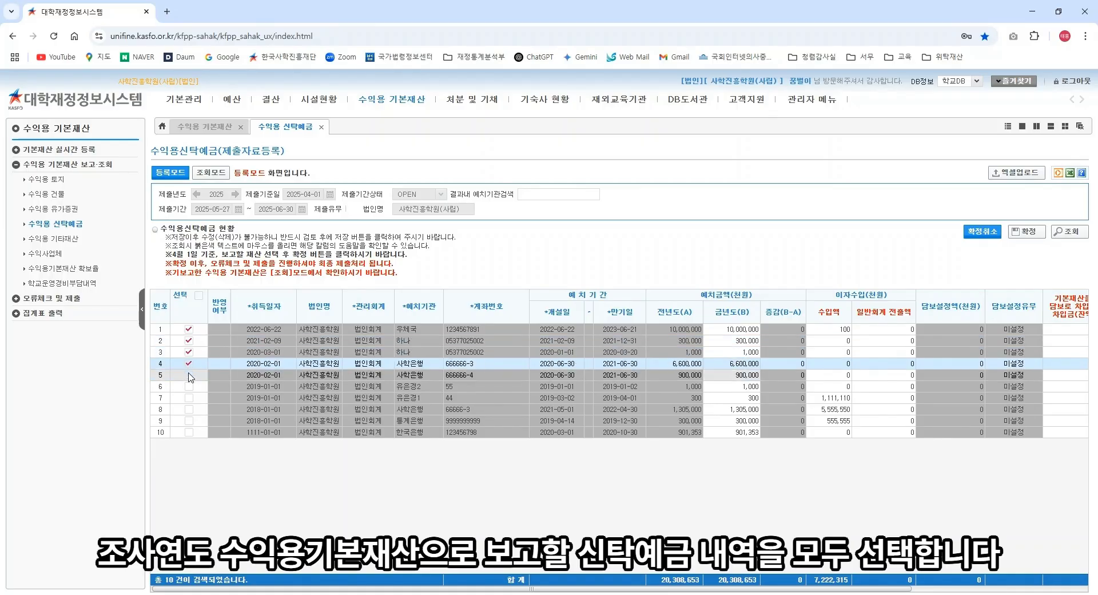
click(189, 374)
click(189, 409)
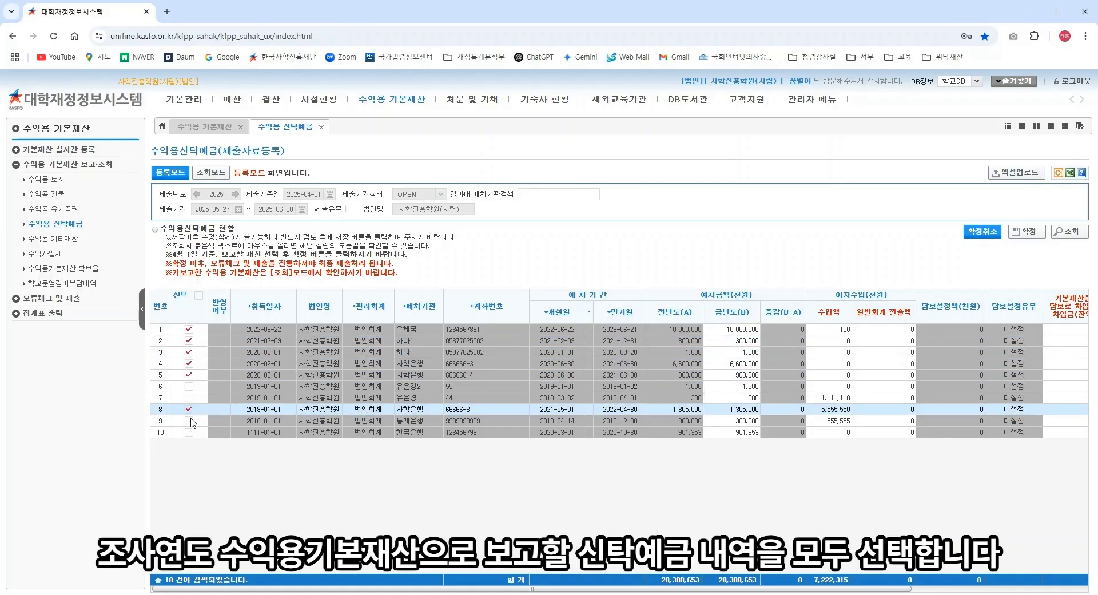
click(188, 421)
click(189, 431)
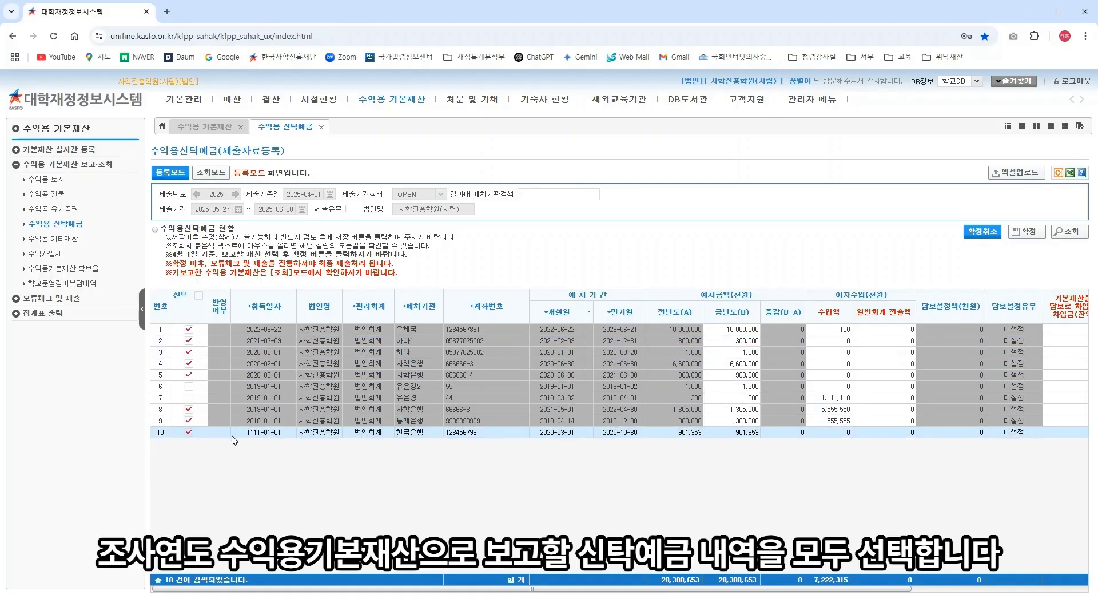
Step: 확정 the ticked deposits, answering 예 to replace previously submitted deposit data
click(1035, 234)
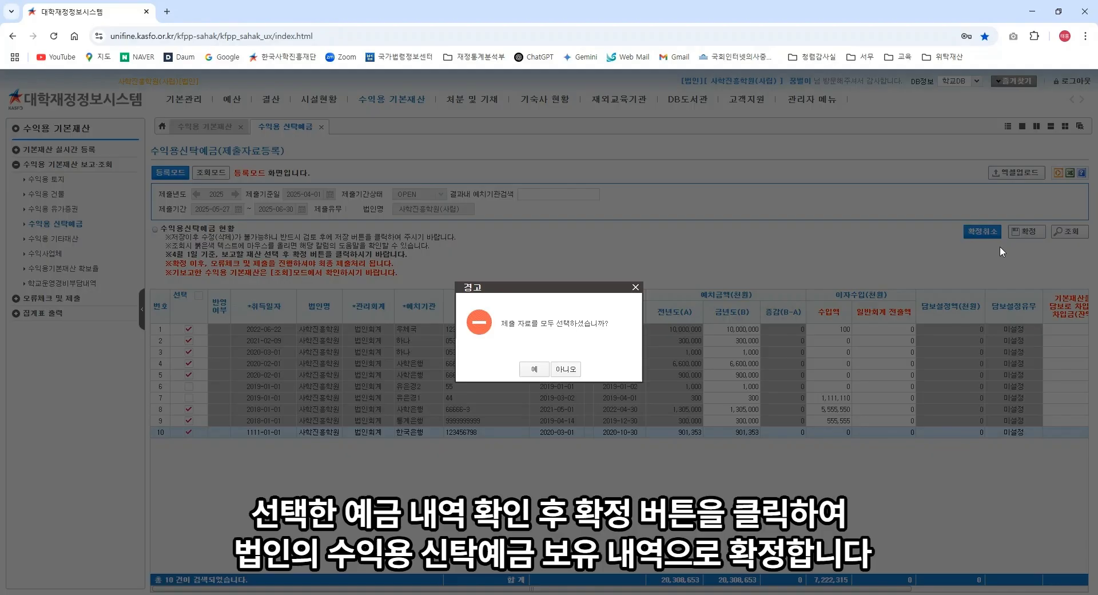
click(534, 369)
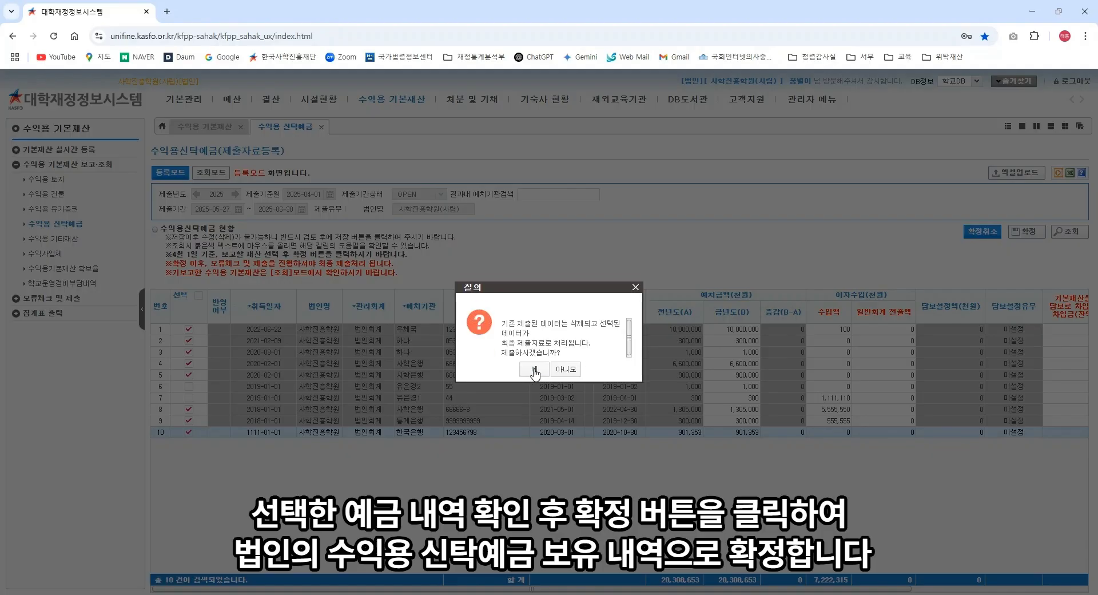
click(534, 369)
click(548, 369)
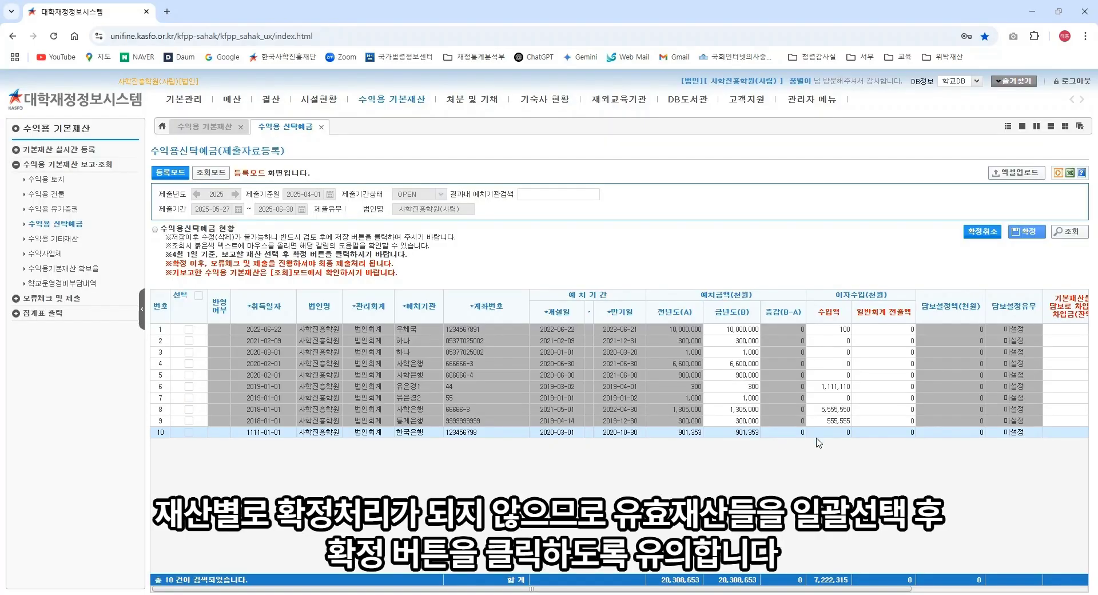
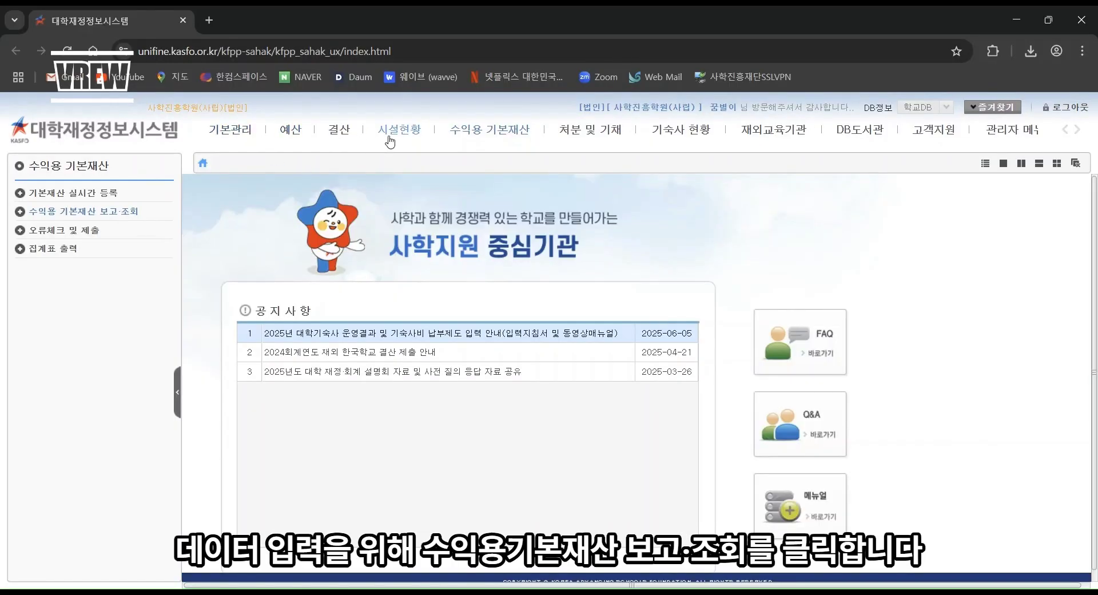
Step: Go to the 수익용 기타재산 page under 수익용 기본재산 보고·조회
click(472, 132)
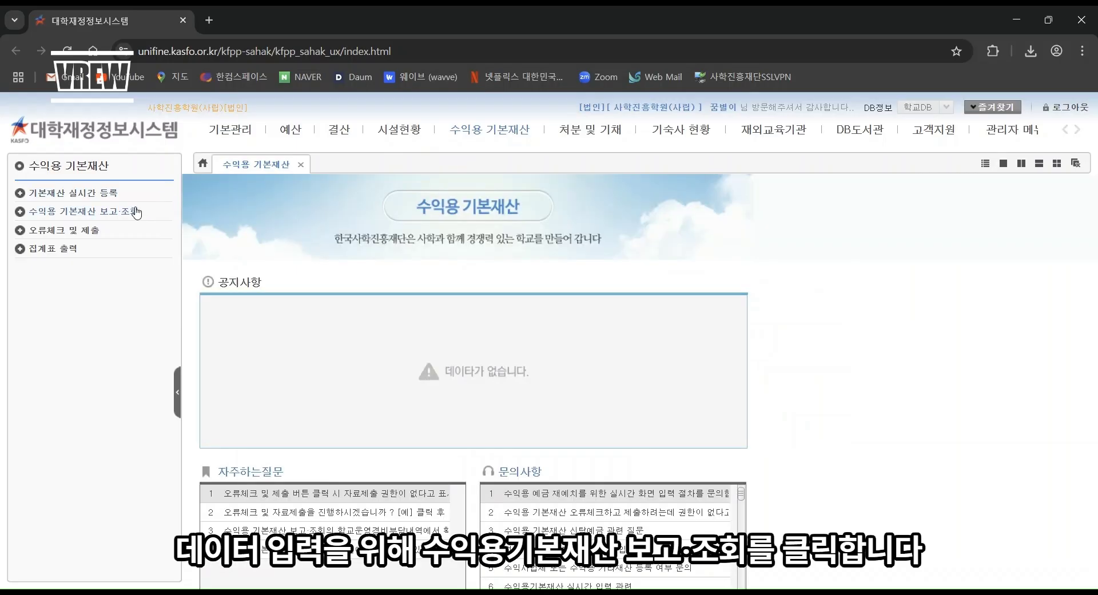
click(129, 213)
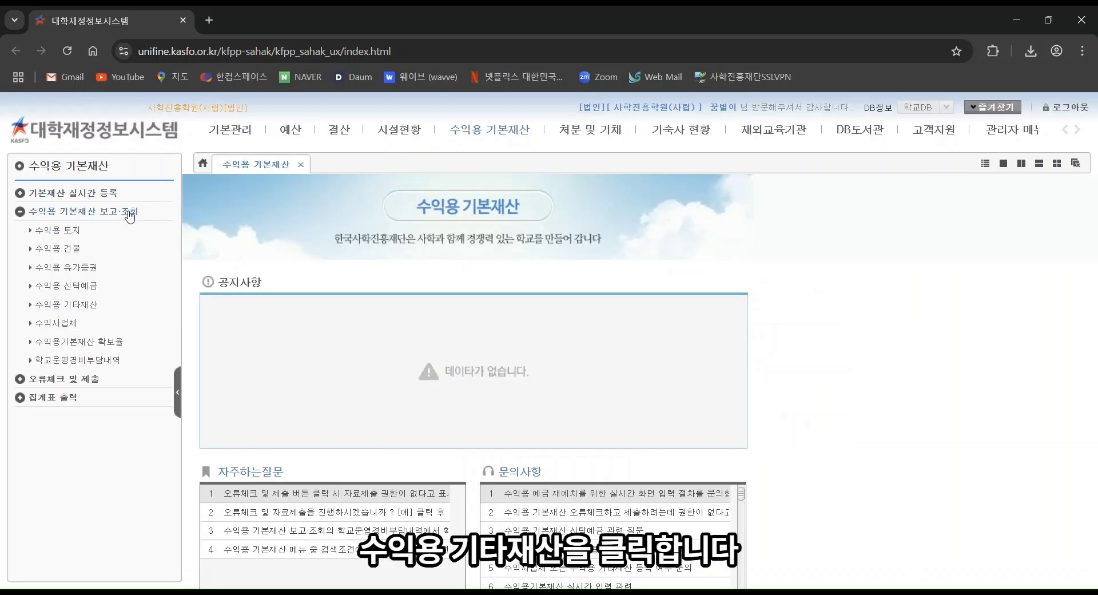
click(87, 305)
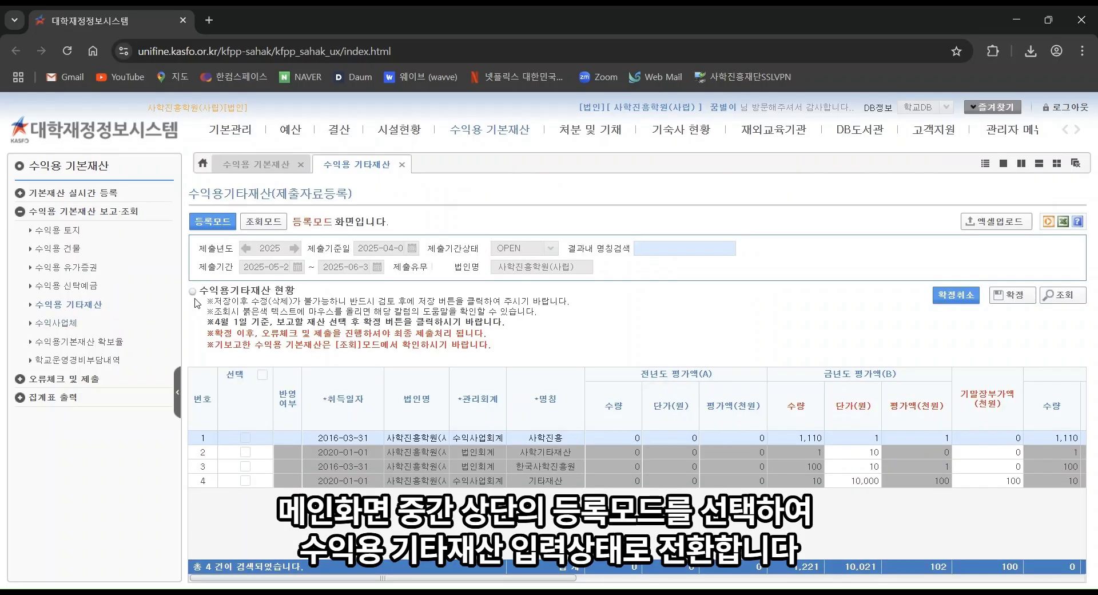
Step: Switch to 등록모드 and query the four registered other-asset records with 조회
click(219, 224)
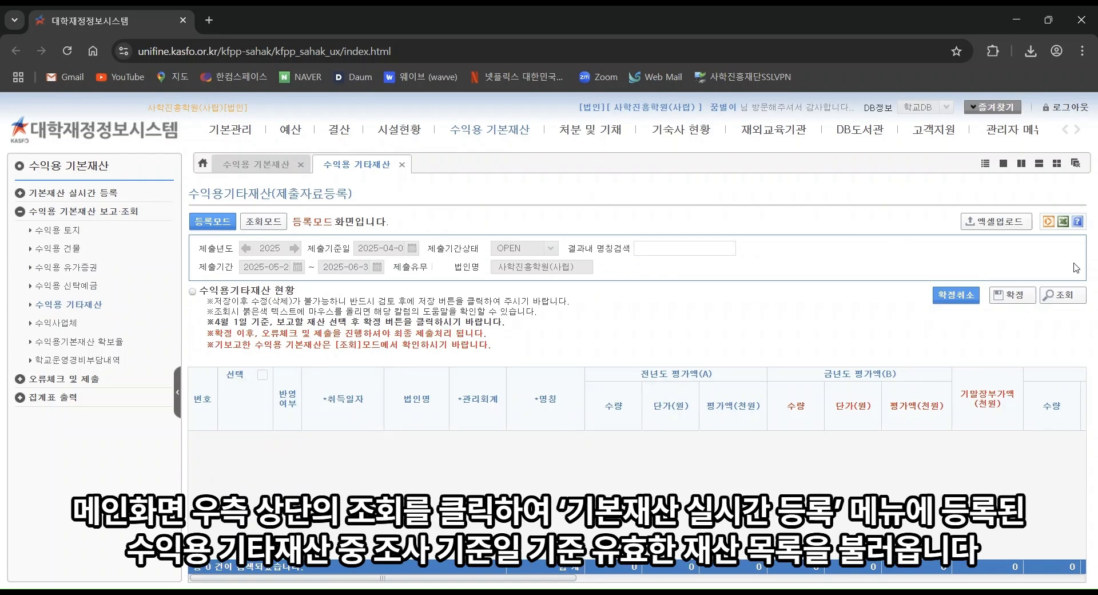
click(1075, 303)
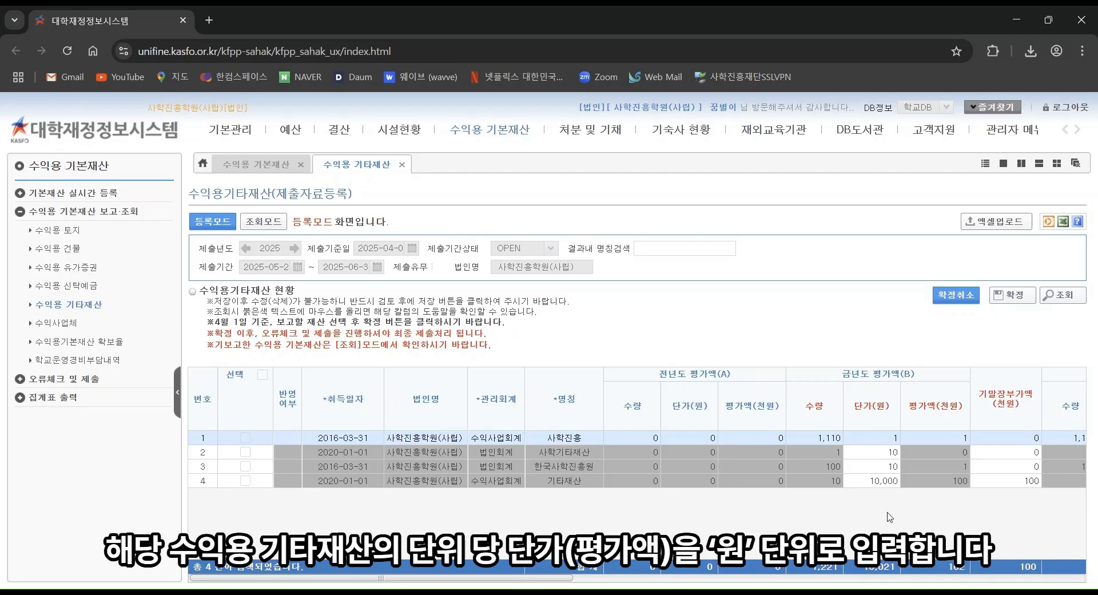
Step: Set the 사학진흥 record's 단가 to 10,000 won and 기말장부가액 to 11,100
click(895, 438)
text(0,0)
text(0000)
key(Return)
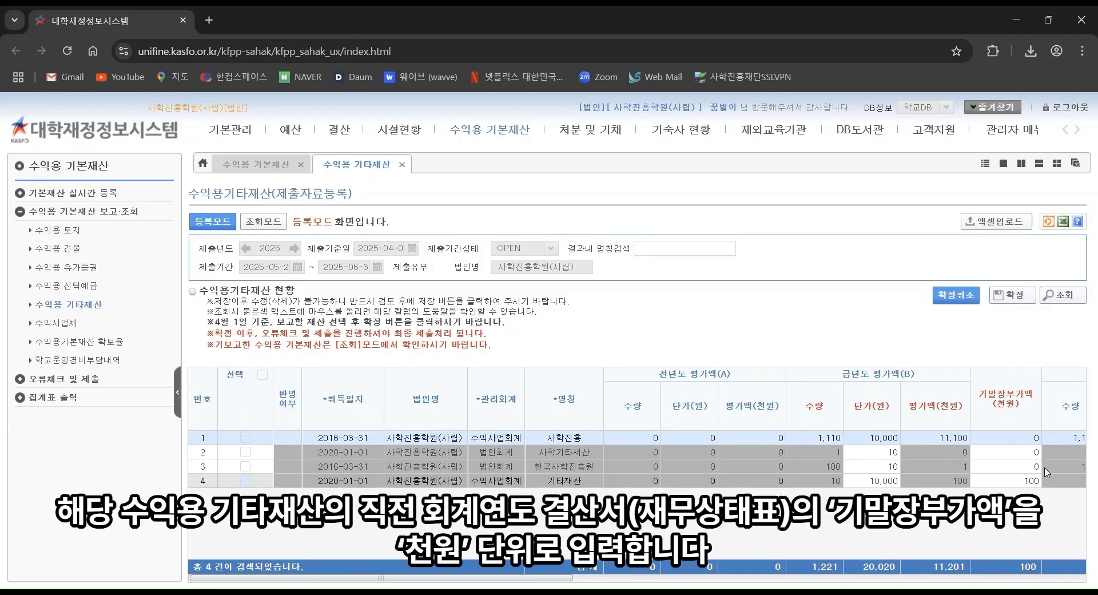
click(1028, 436)
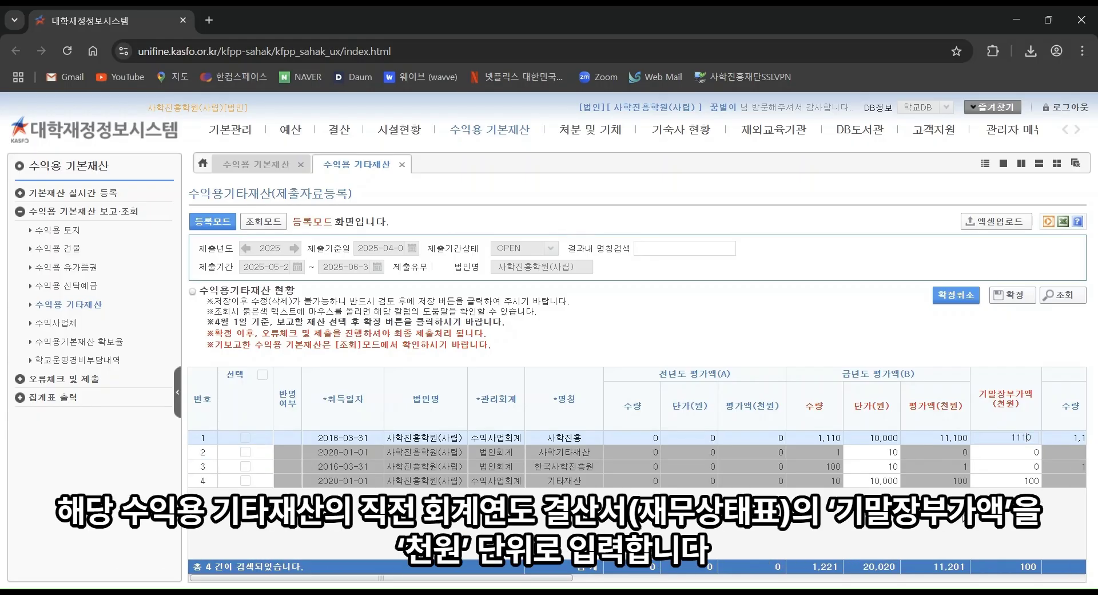
text(11100)
key(Return)
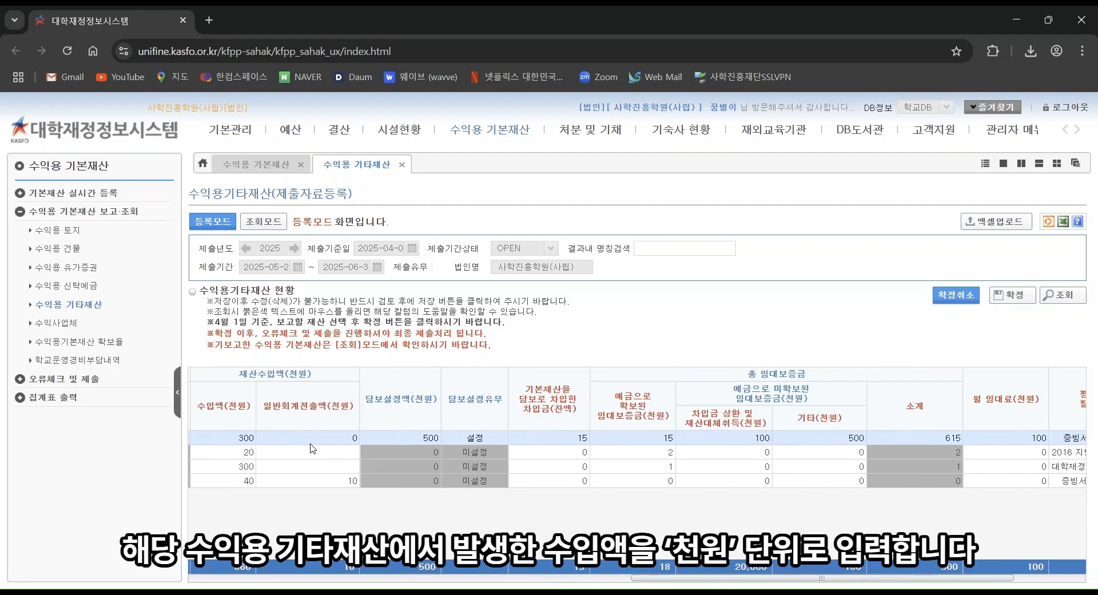
Step: Enter row 1's 수입액 500, 일반회계전출액 100 and secured 차입금 30
click(252, 441)
text(5)
key(Delete)
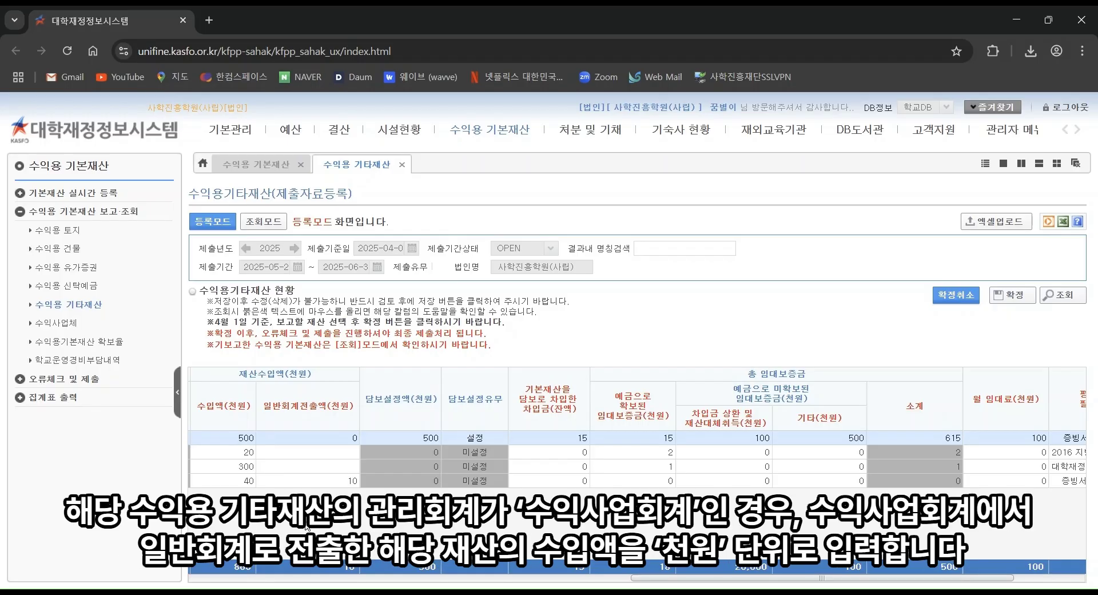
click(344, 438)
text(100)
key(Return)
click(346, 455)
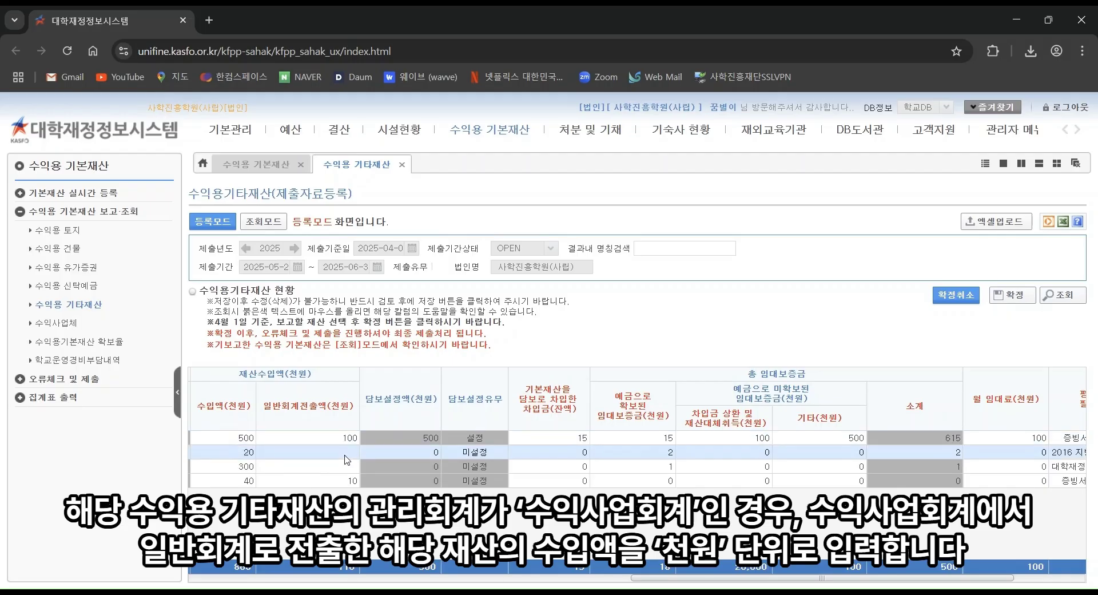
click(348, 466)
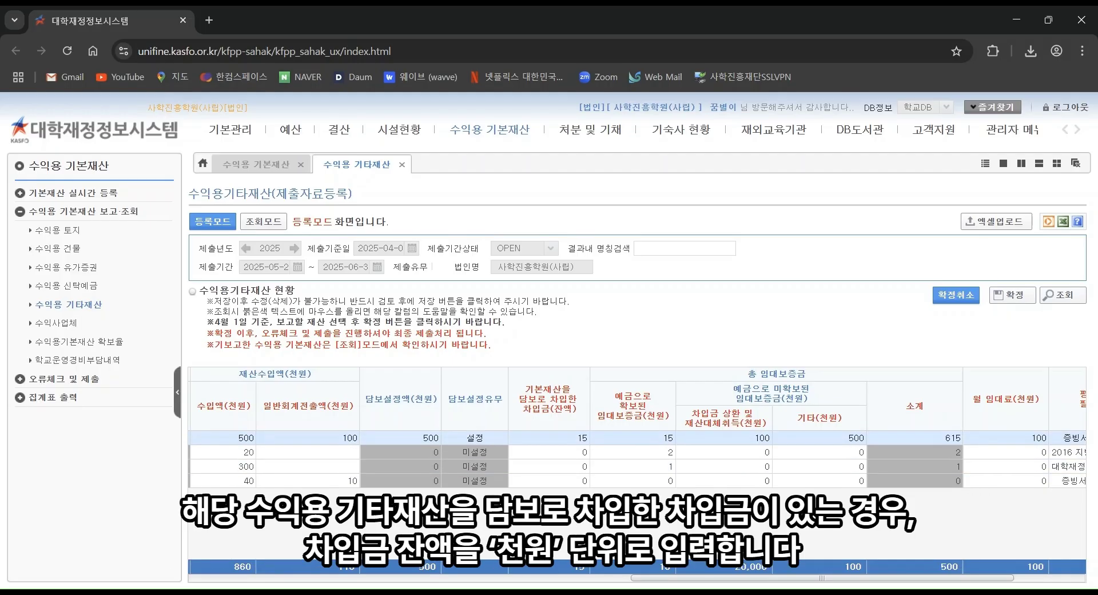
click(578, 438)
text(30)
key(Return)
Step: Set row 1's lease deposits to 30 secured and 200 repayment, and monthly rent to 200
click(660, 439)
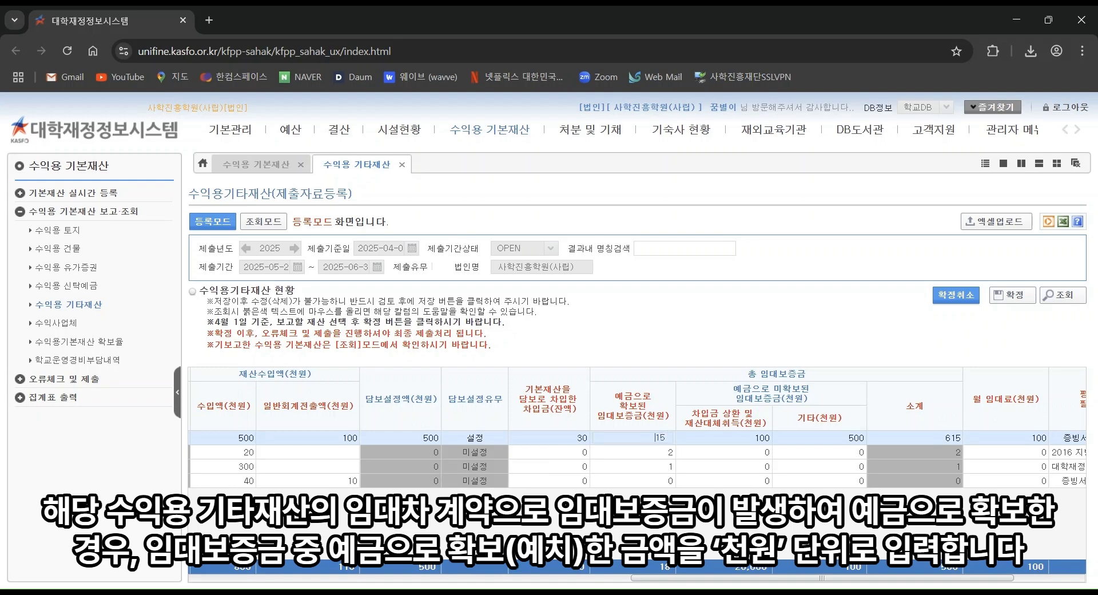
key(Delete)
key(Delete)
text(30)
key(Return)
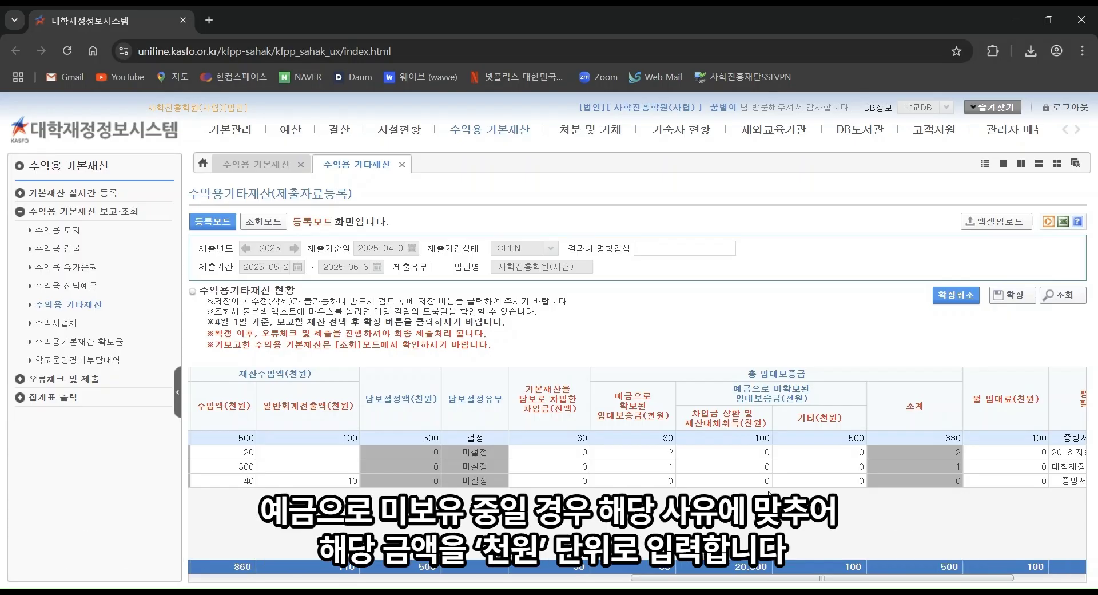
click(755, 438)
key(Delete)
text(2)
key(Return)
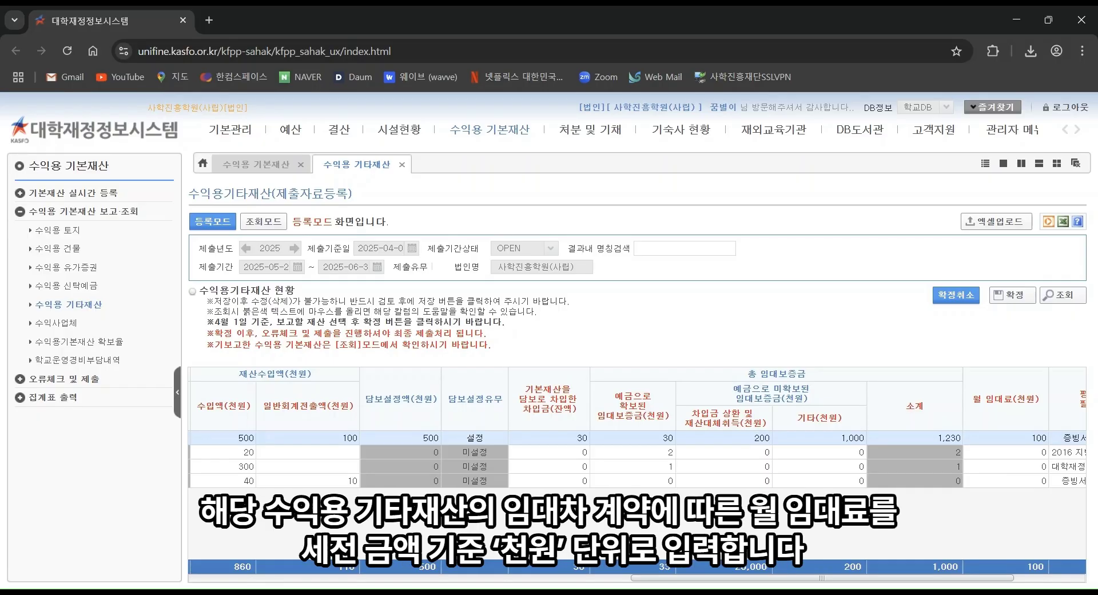
click(1031, 438)
text(200)
key(Return)
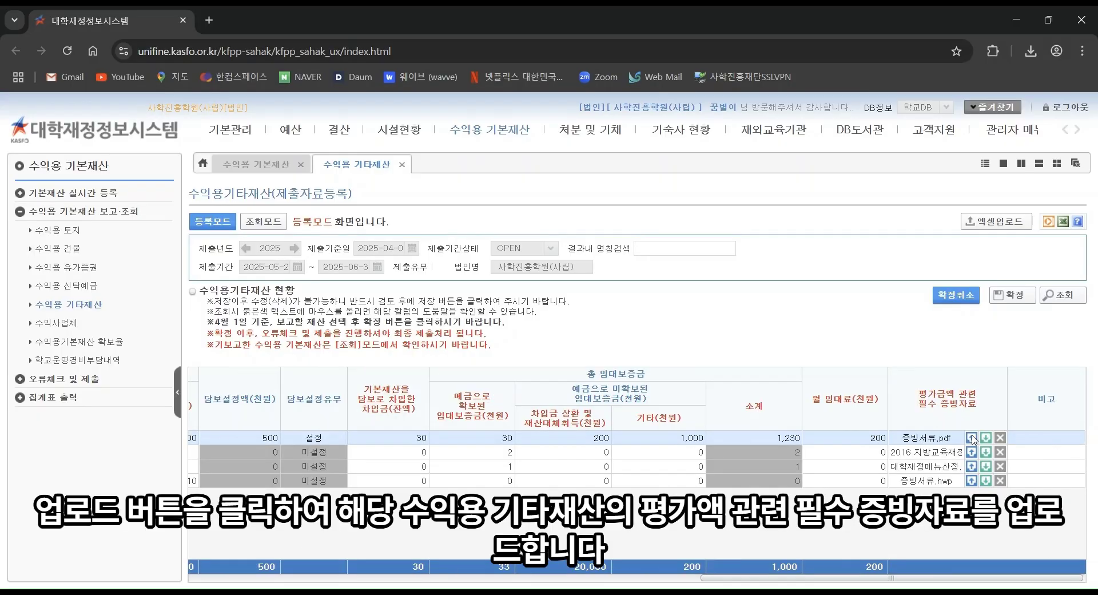
Step: Upload the 평가금액 evidence file for row 1 and acknowledge the success message
click(972, 438)
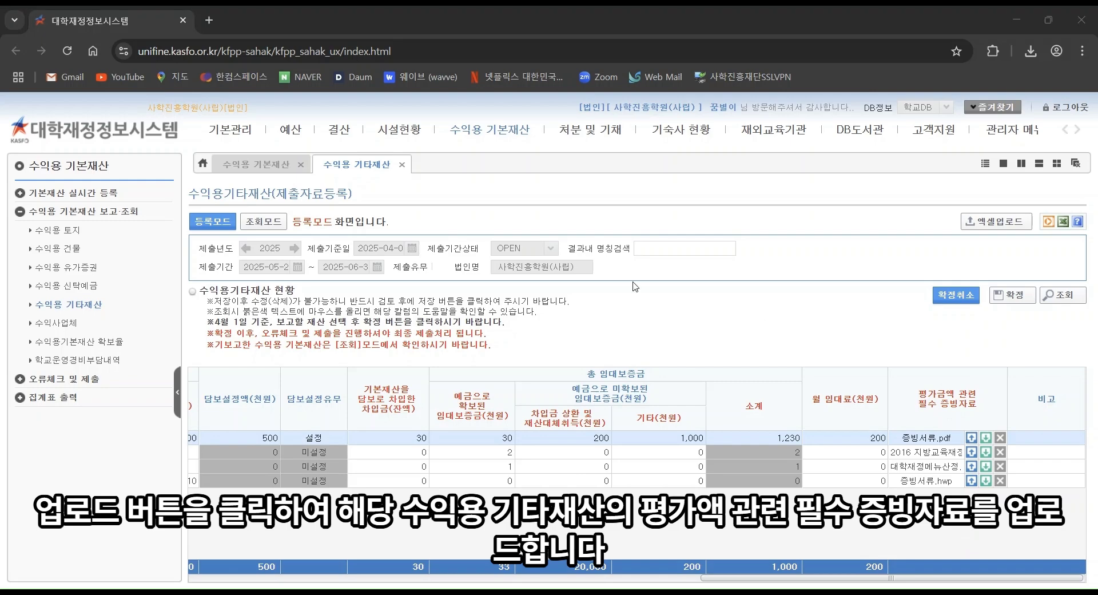
click(240, 222)
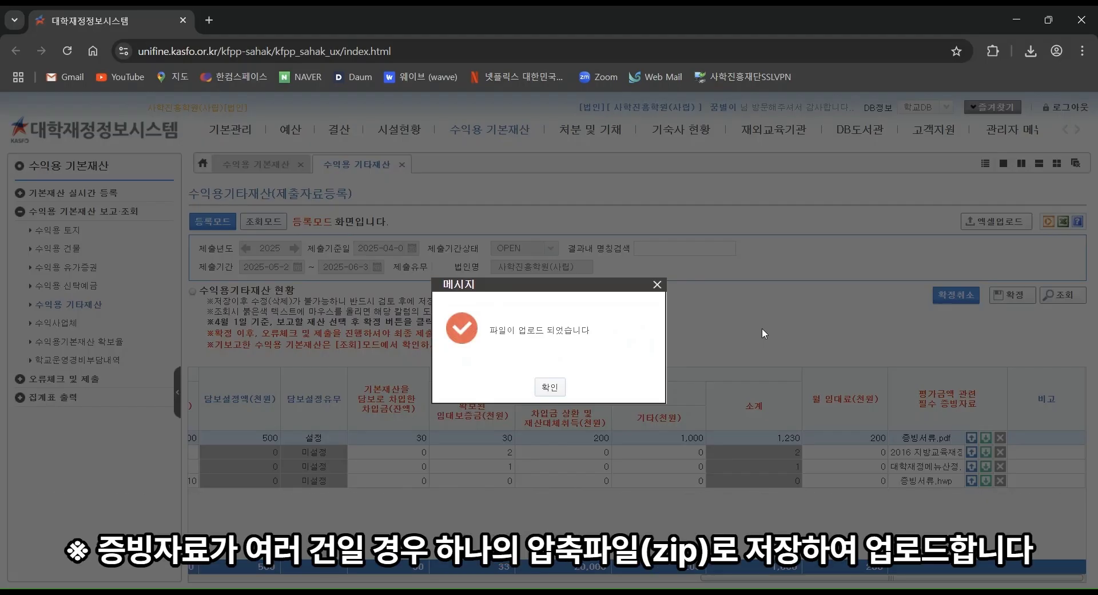
click(549, 387)
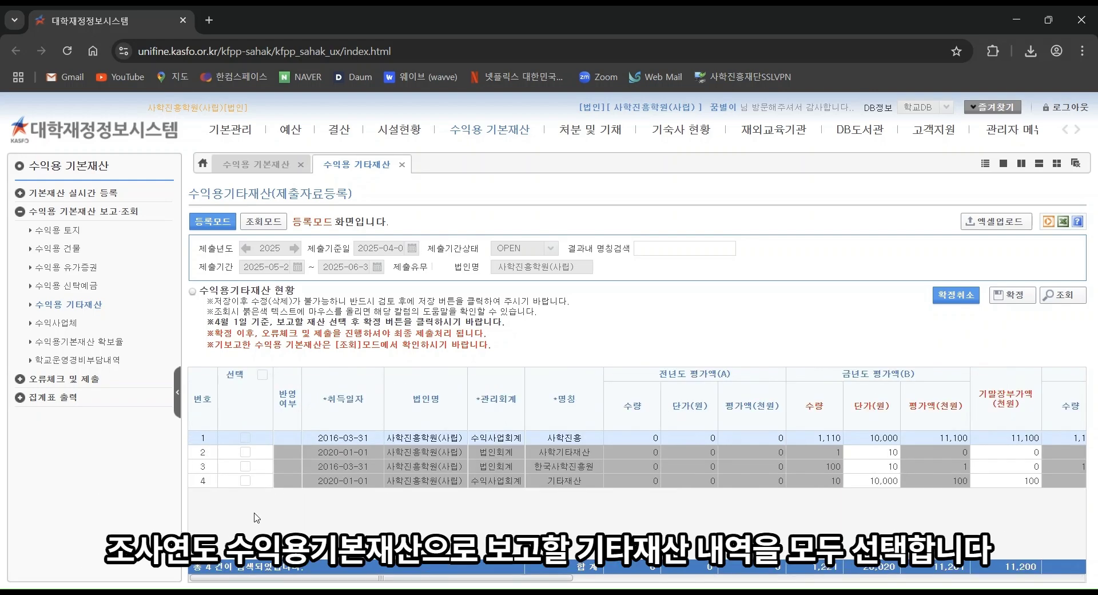
Step: Tick all four other-asset rows and 확정 them, answering 예 to both prompts
click(245, 437)
click(245, 451)
click(245, 465)
click(244, 480)
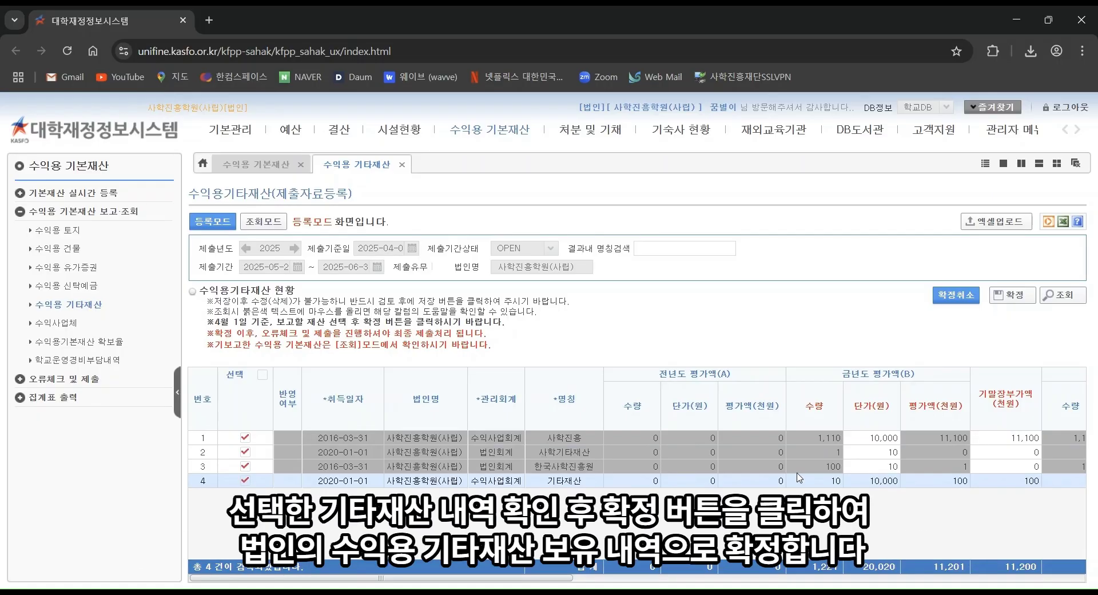
click(1024, 297)
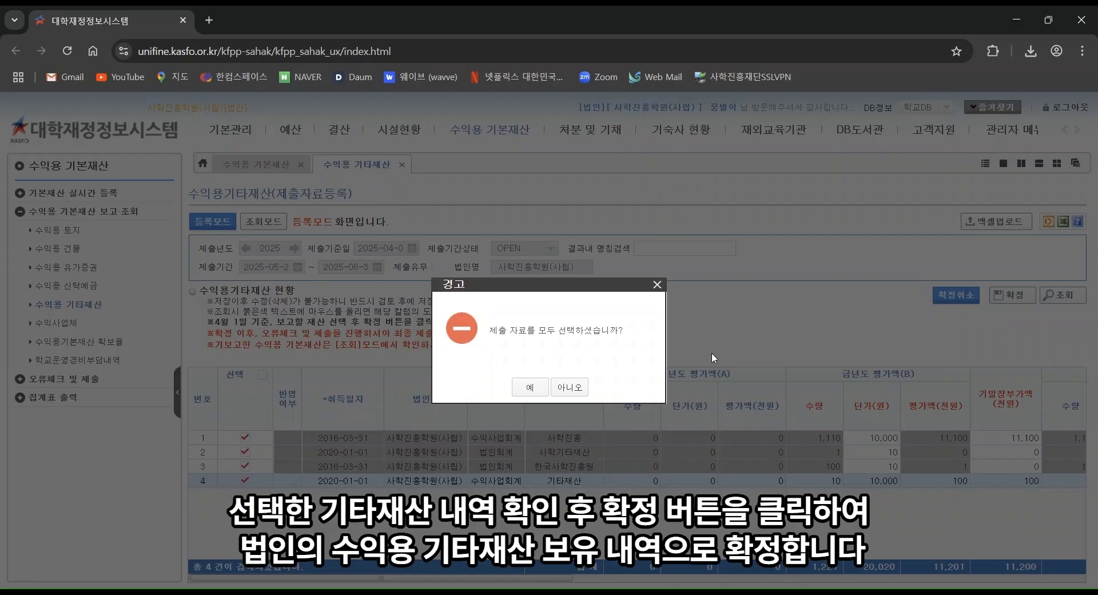
click(522, 391)
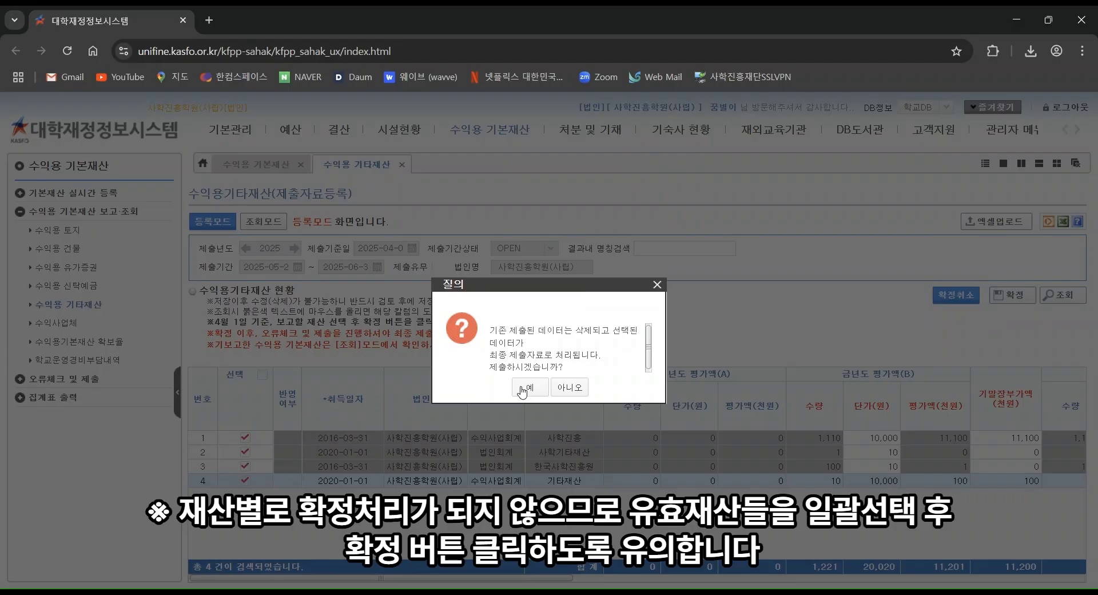
click(522, 391)
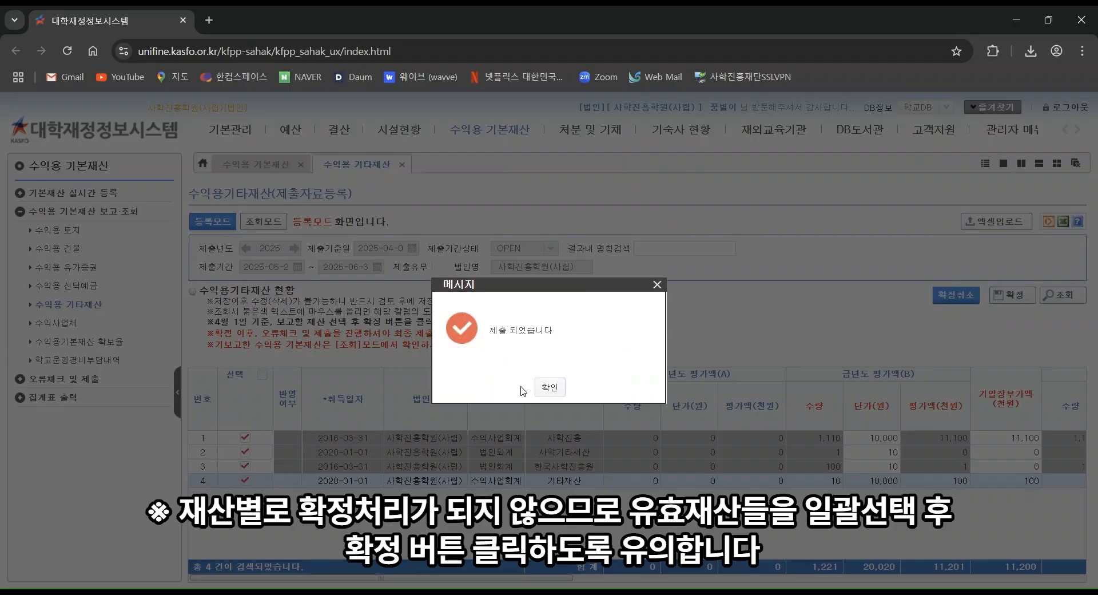
click(550, 387)
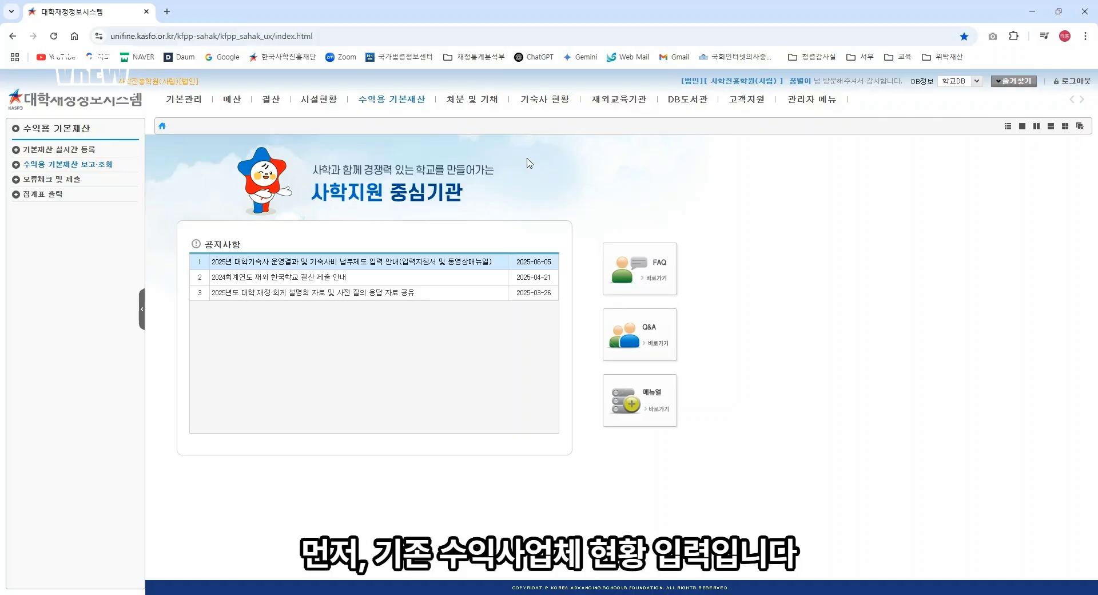
Step: Open 수익사업체 in 등록모드 and load last year's business entry with 전년자료
click(405, 102)
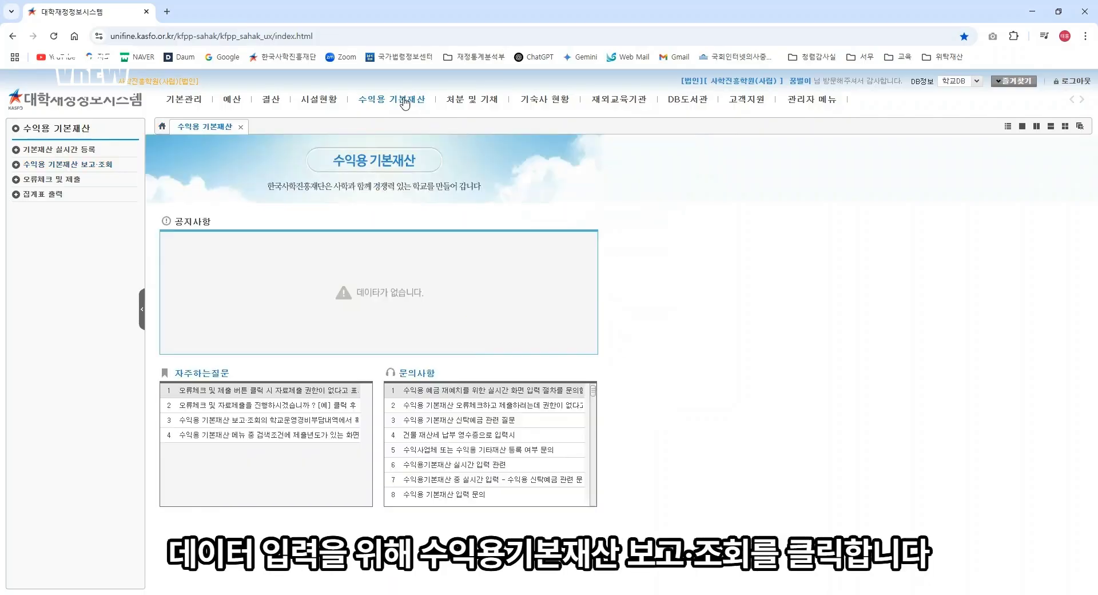
click(111, 165)
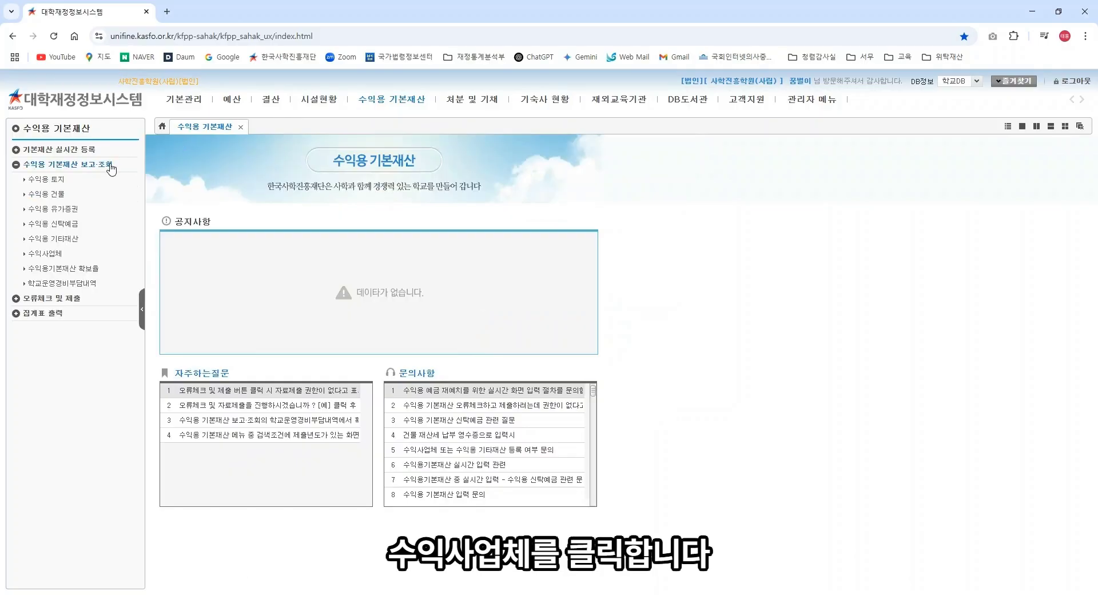
click(59, 256)
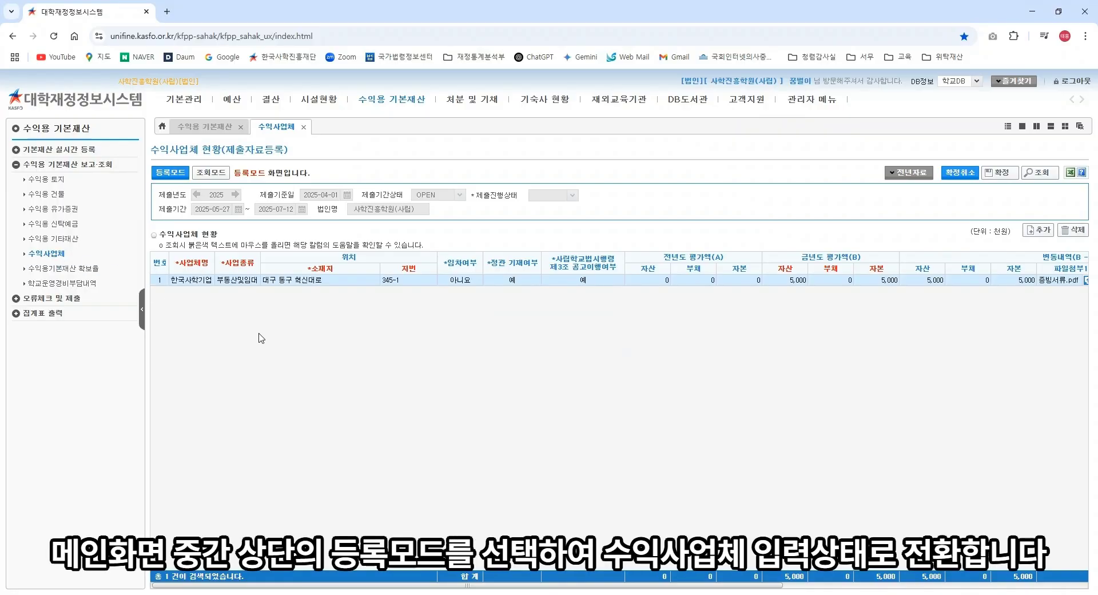
click(173, 176)
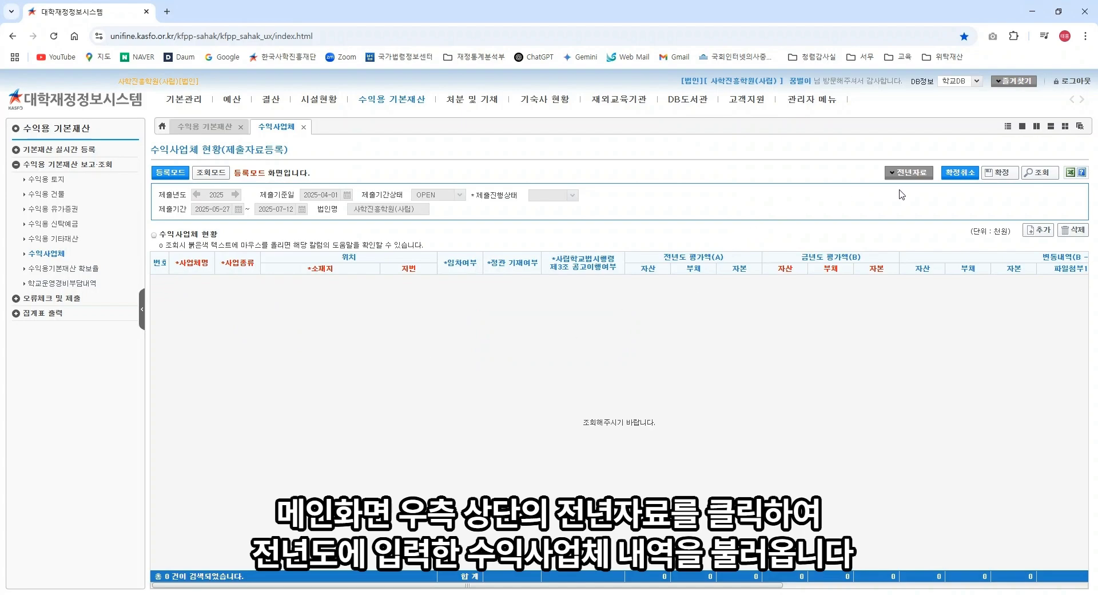
click(921, 174)
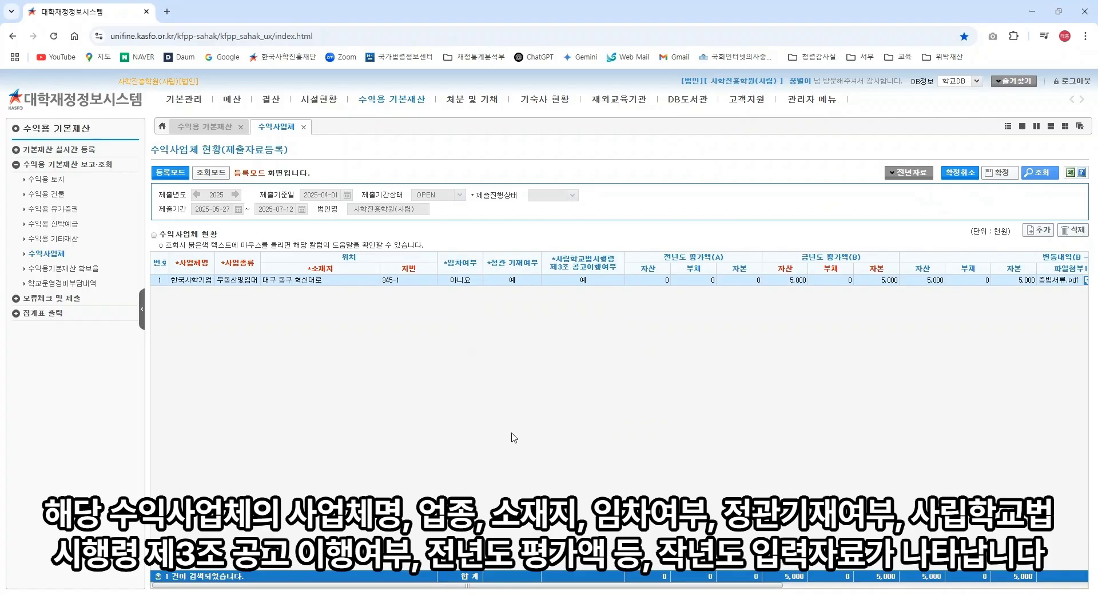
Step: Enter this year's 자산 10,000 and 부채 1,000, leaving 자본 at 9,000
click(794, 282)
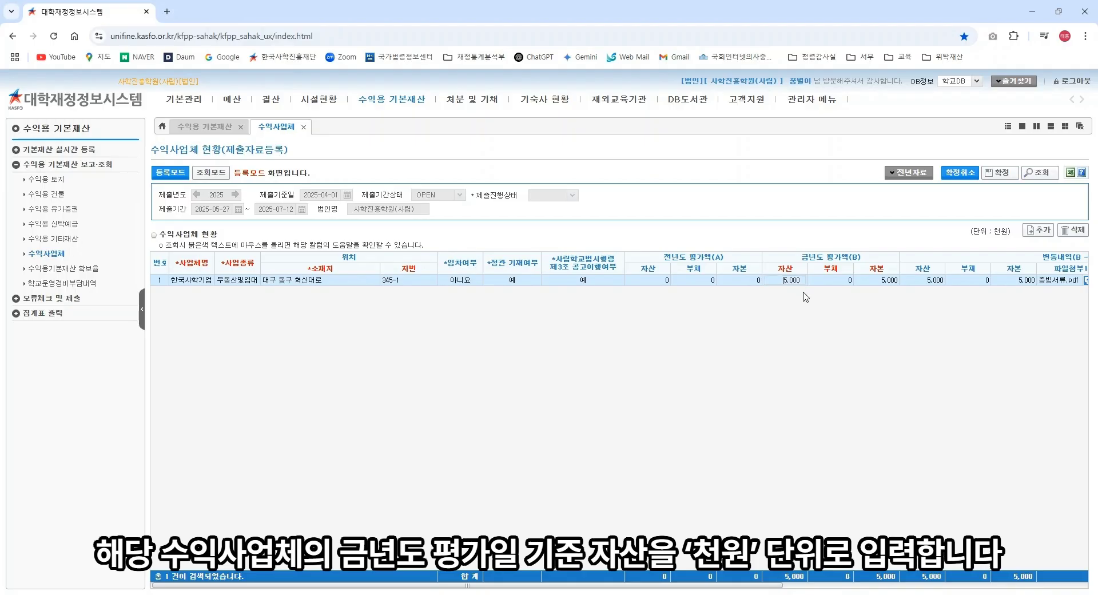
text(10000)
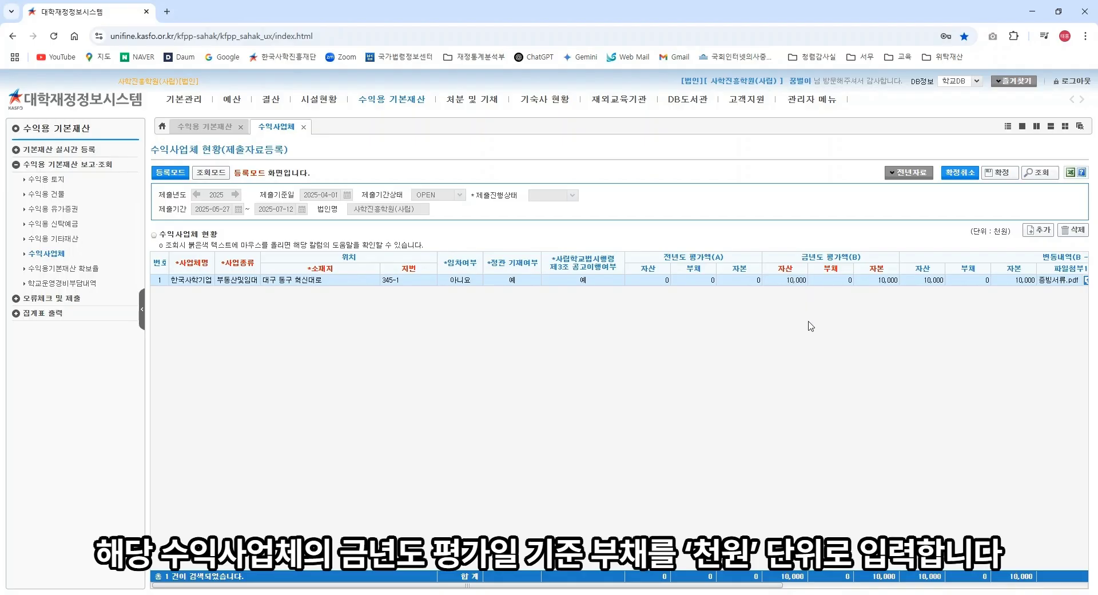
click(842, 281)
text(1,000)
click(848, 313)
click(886, 281)
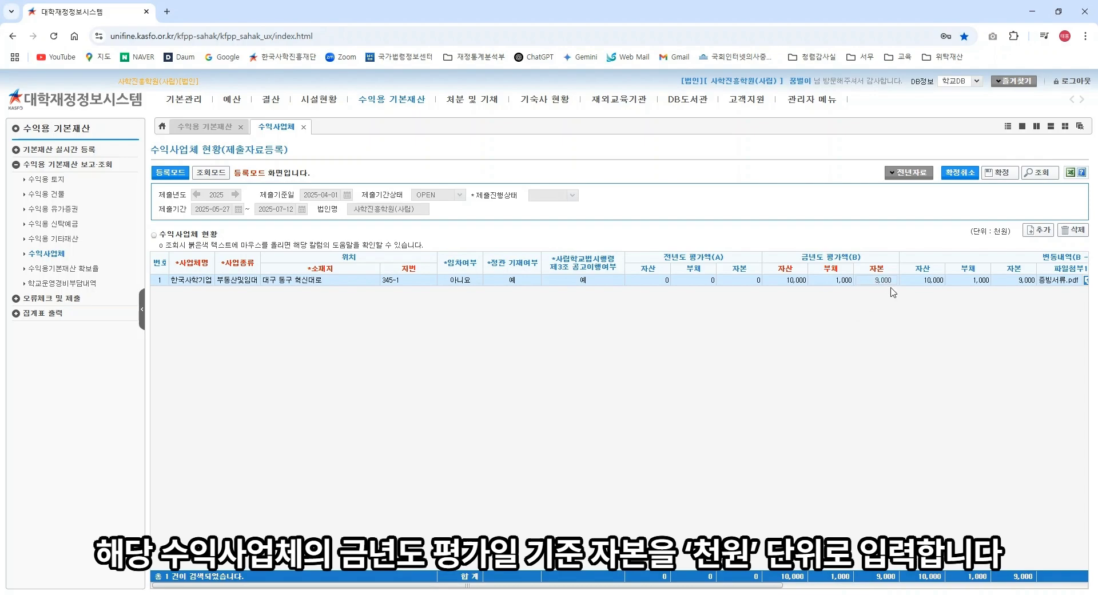
click(895, 305)
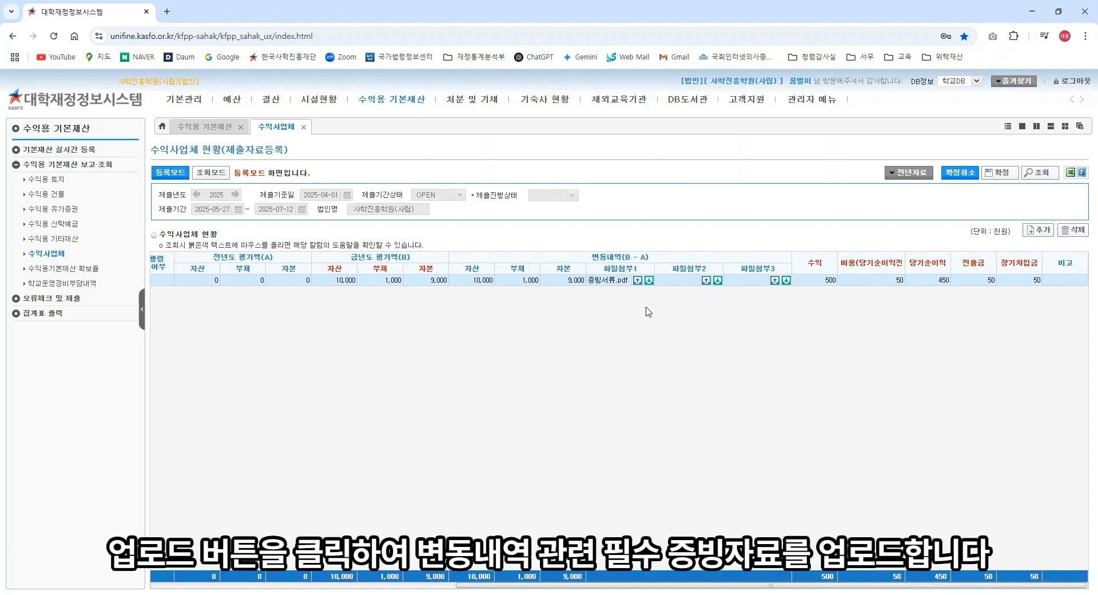
Step: Attach 증빙서류.pdf to the 수익사업체 row's 파일첨부1 slot
click(638, 283)
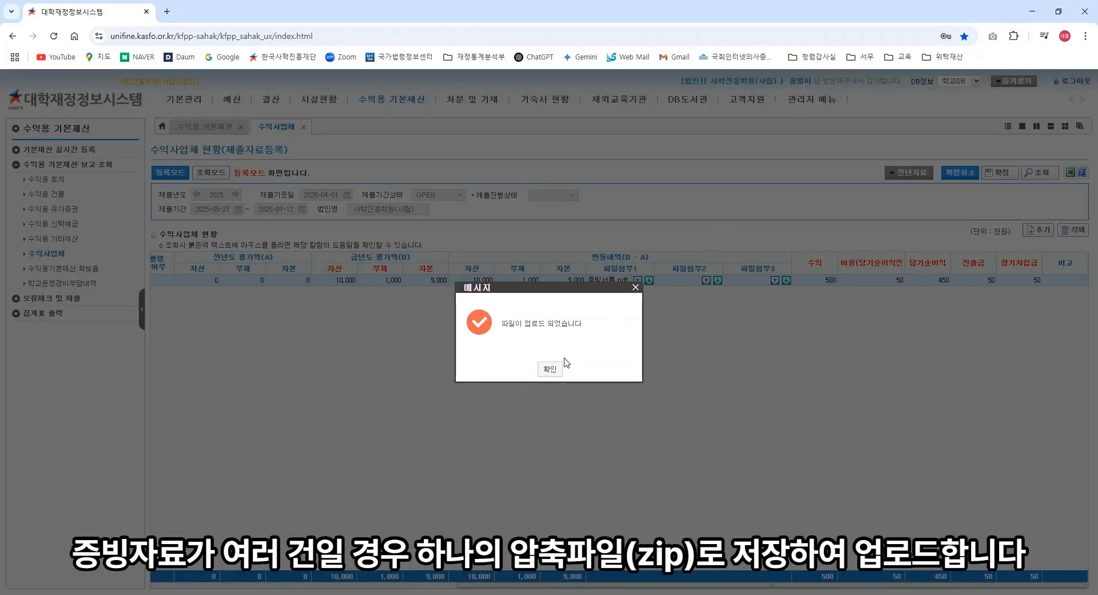
click(551, 368)
click(824, 281)
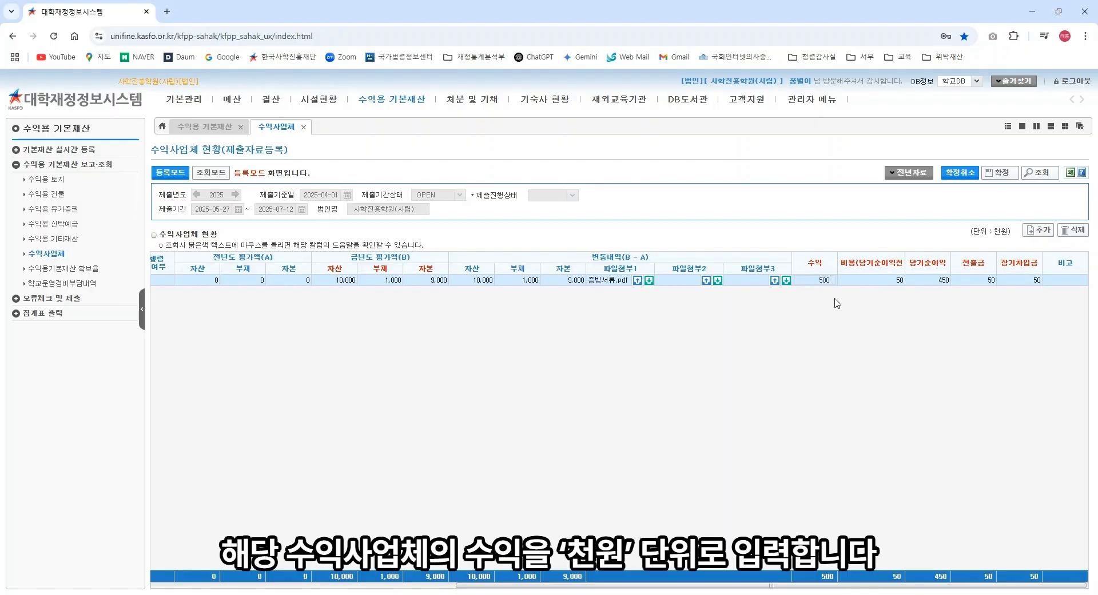
Step: Change the 수익사업체's 수익 to 1,000 and 비용 to 100
text(1)
key(Delete)
text(0)
click(839, 303)
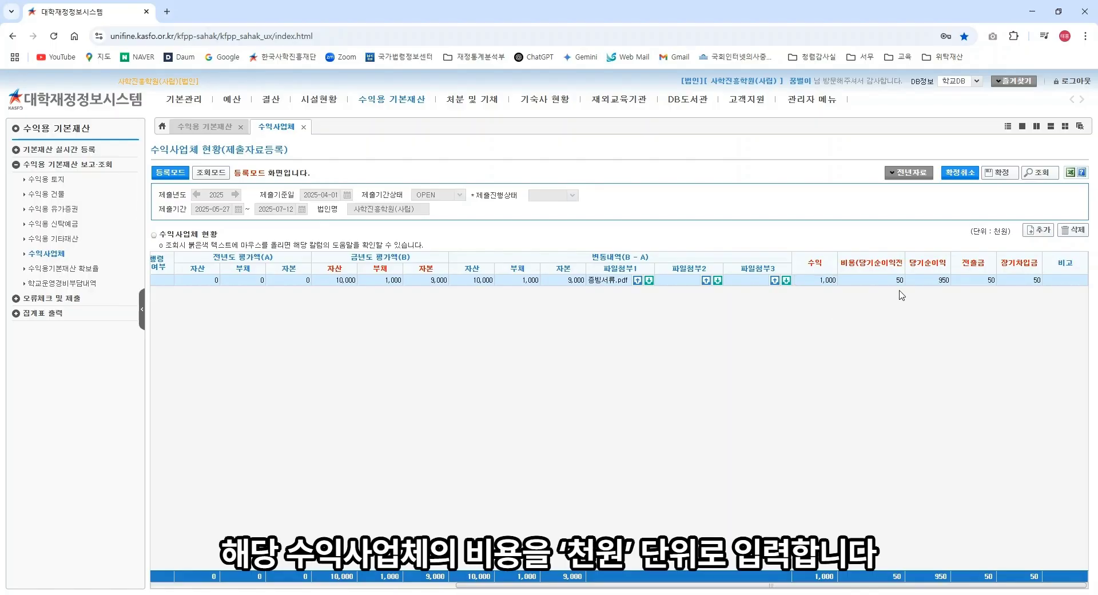
click(896, 283)
text(1)
key(Delete)
text(00)
click(896, 308)
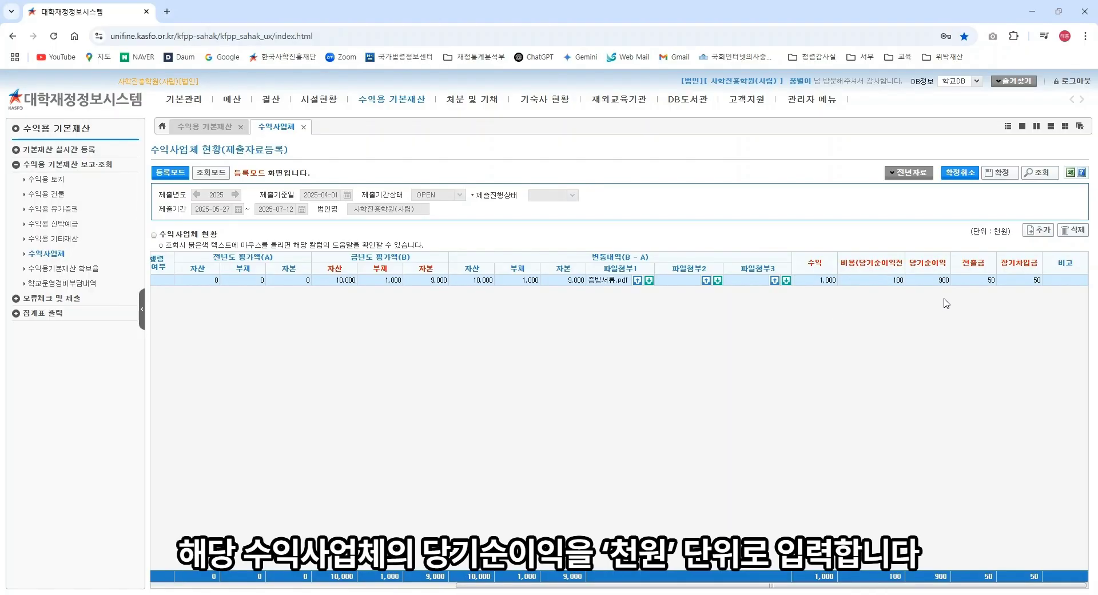
Step: Set both 전출금 and 장기차입금 to 100, then select the 비고 cell
click(989, 280)
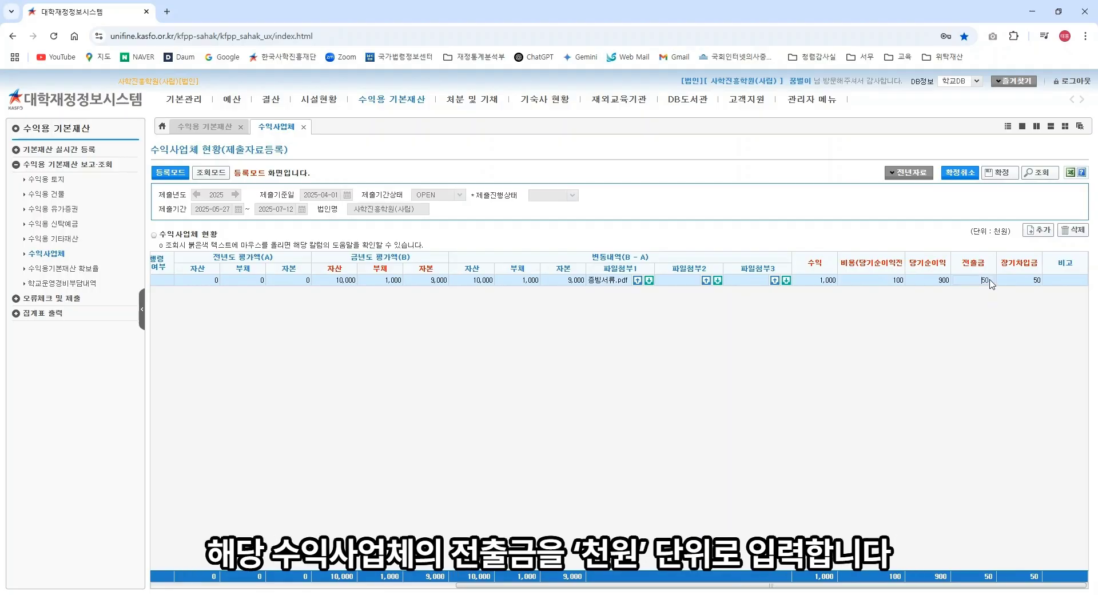
key(BackSpace)
key(BackSpace)
text(100)
key(Return)
click(1031, 280)
key(BackSpace)
key(BackSpace)
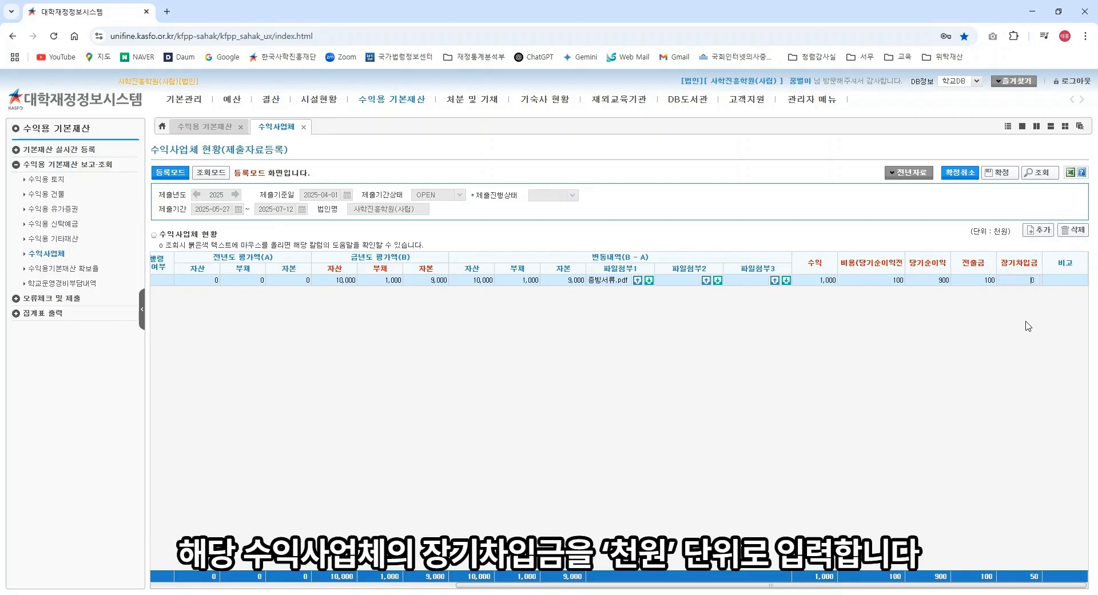
text(10)
click(1026, 324)
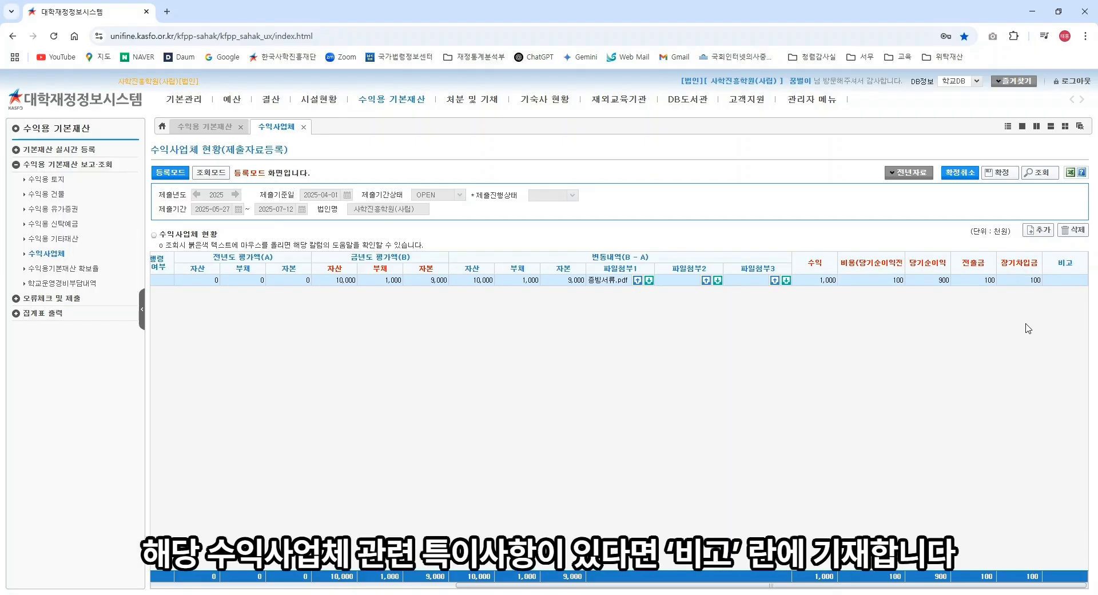
click(1067, 280)
Step: Confirm the 수익사업체 details with 확정, agreeing to replace the previous submission
click(996, 173)
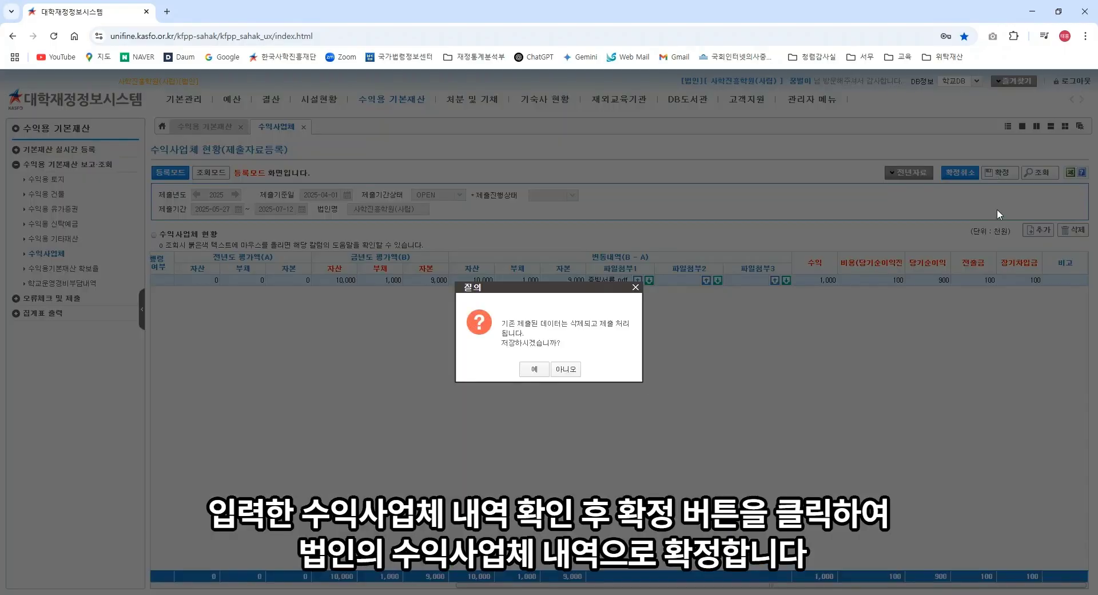
click(542, 371)
click(548, 369)
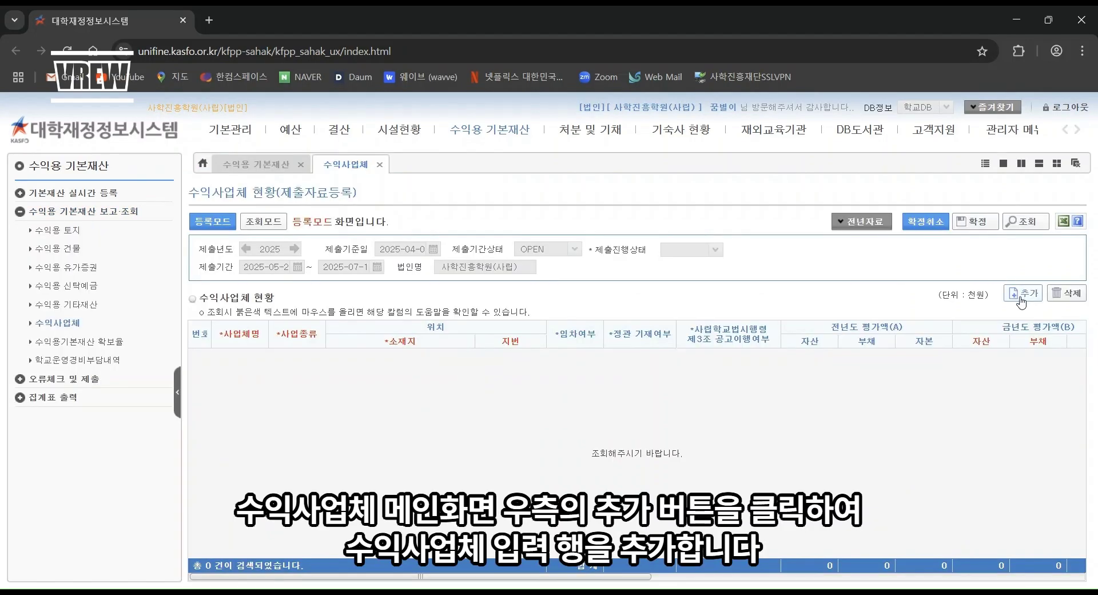
Step: Add a 부동산및임대업 수익사업체 row located at 대구 동구 혁신대로, 지번 345-1
click(1015, 296)
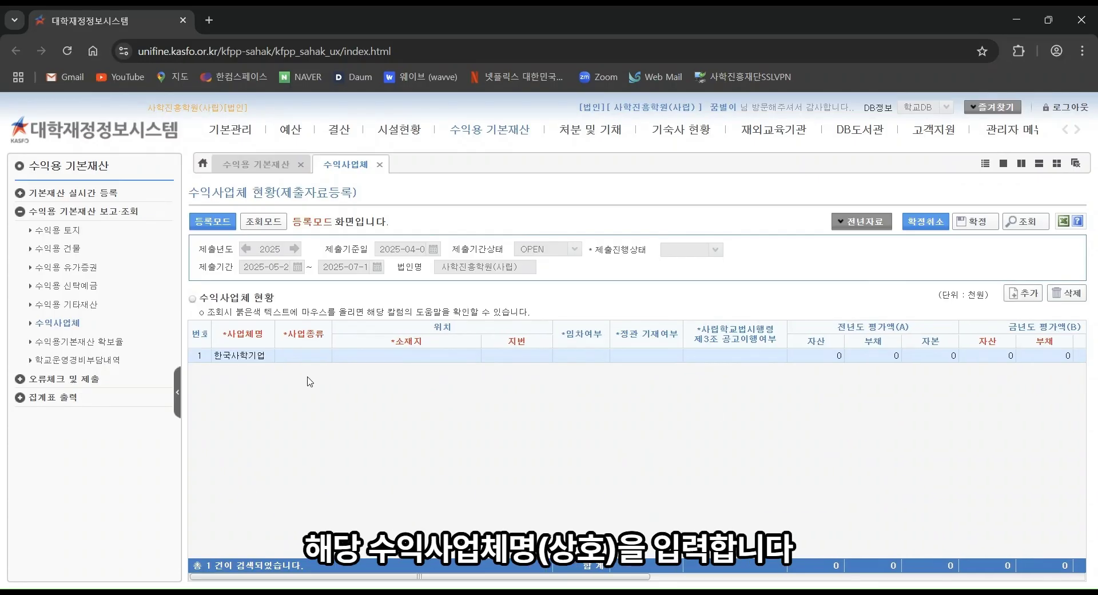
click(301, 355)
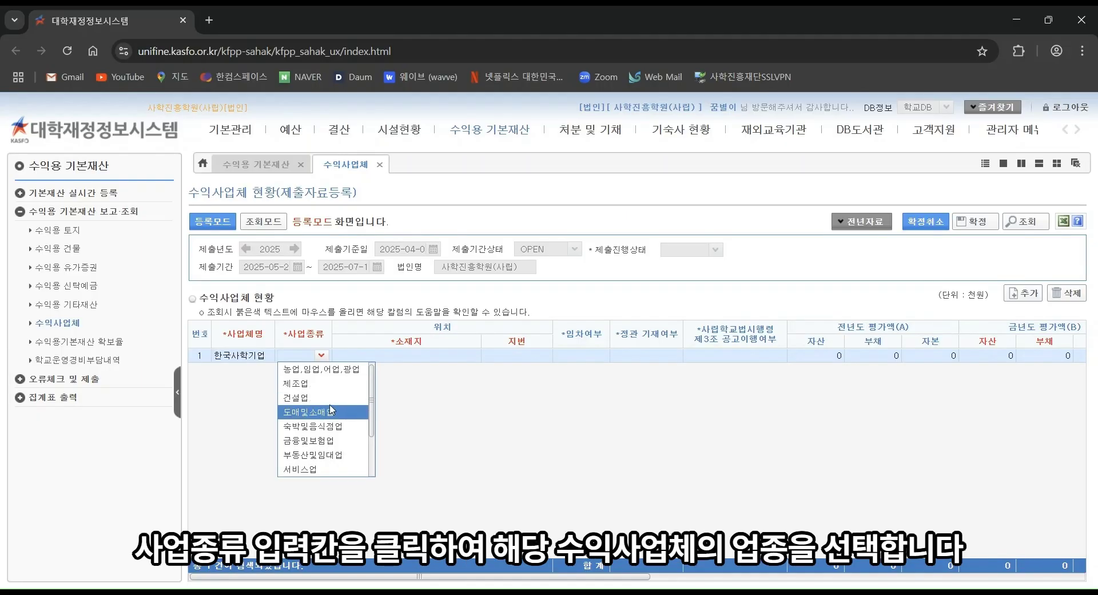
click(314, 454)
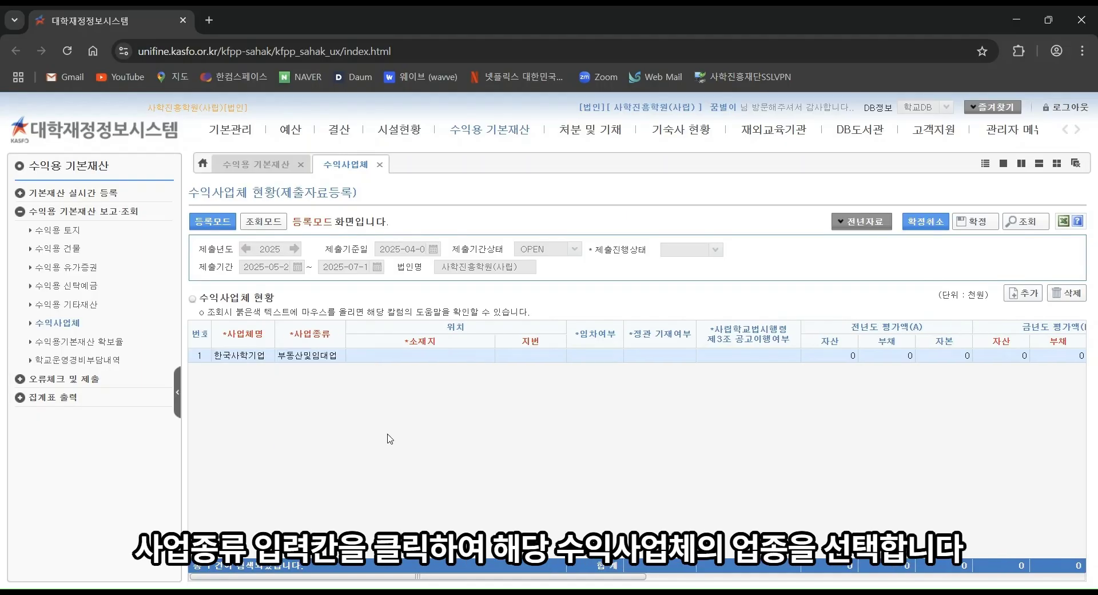
click(426, 355)
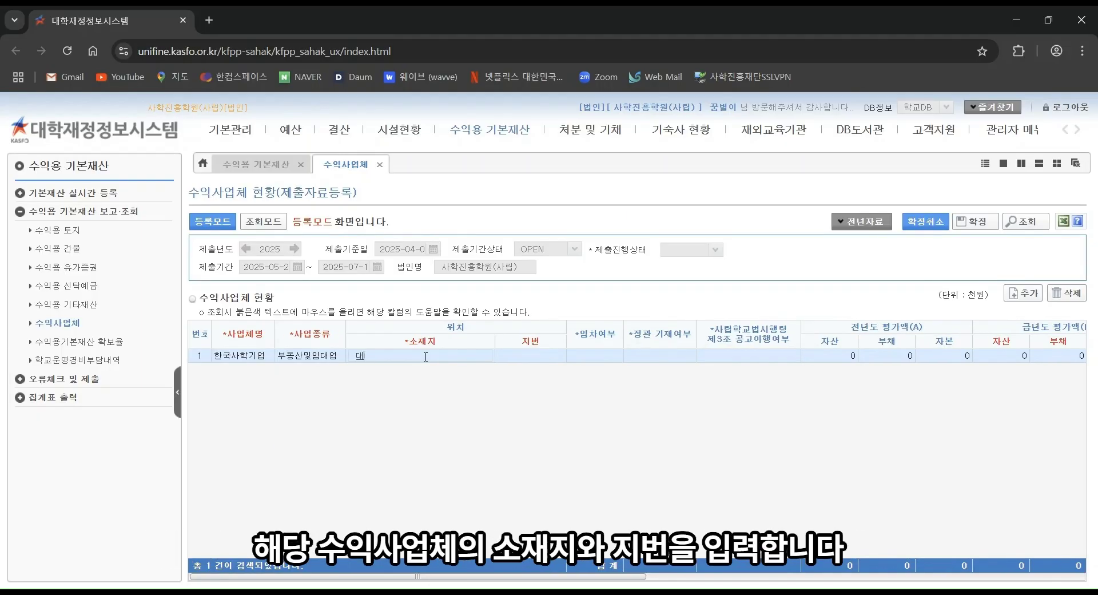
key(Tab)
Step: Set 임차여부 to 아니요, and 정관 기재여부 and 공고이행여부 to 예
click(611, 356)
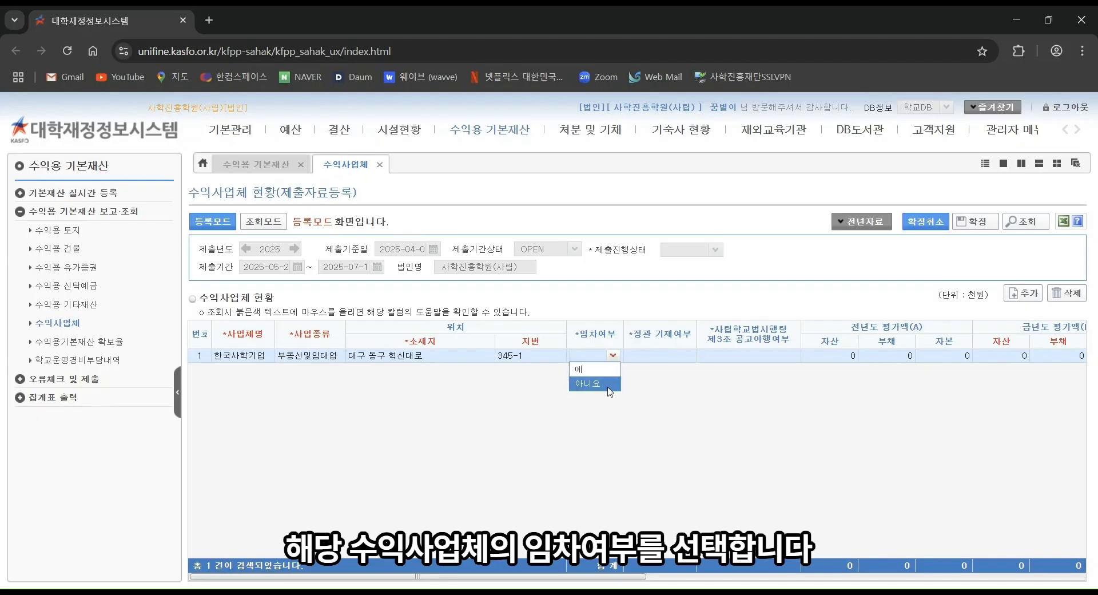
click(618, 433)
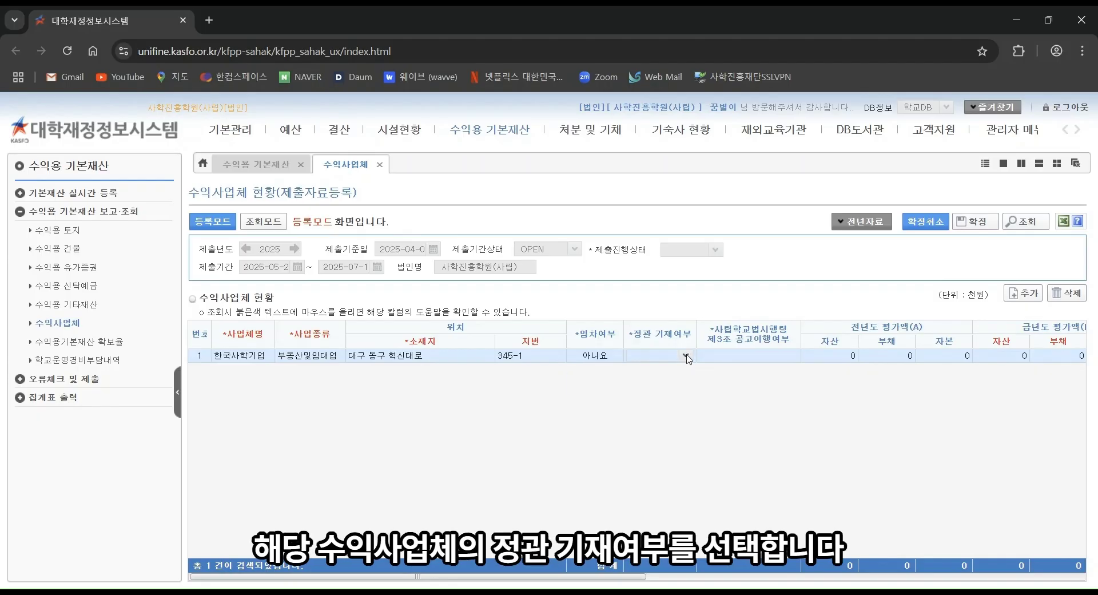
click(686, 356)
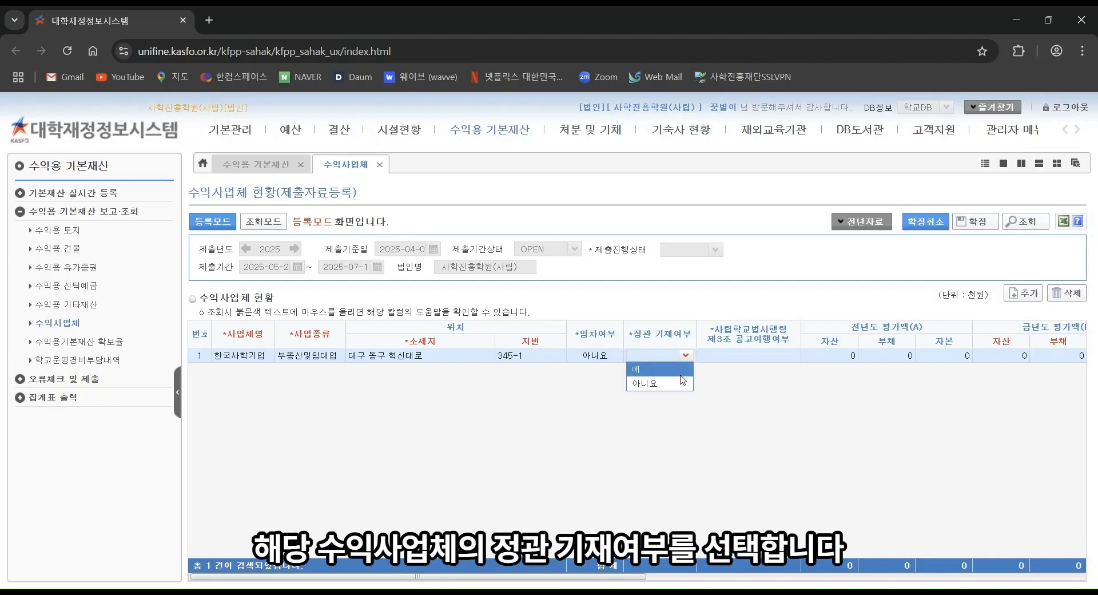
click(681, 370)
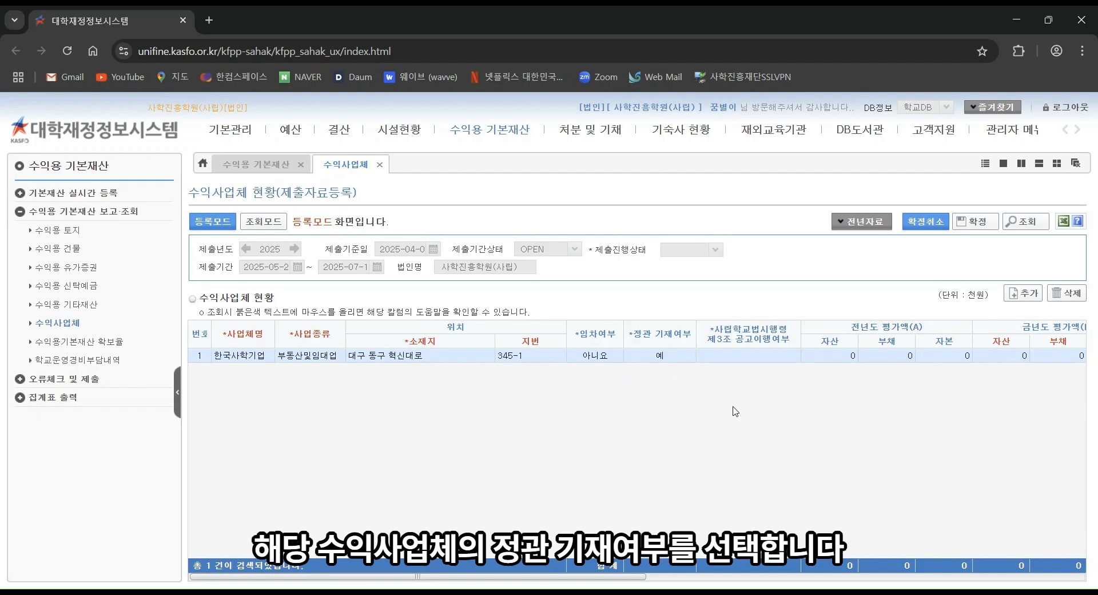
click(793, 356)
click(787, 370)
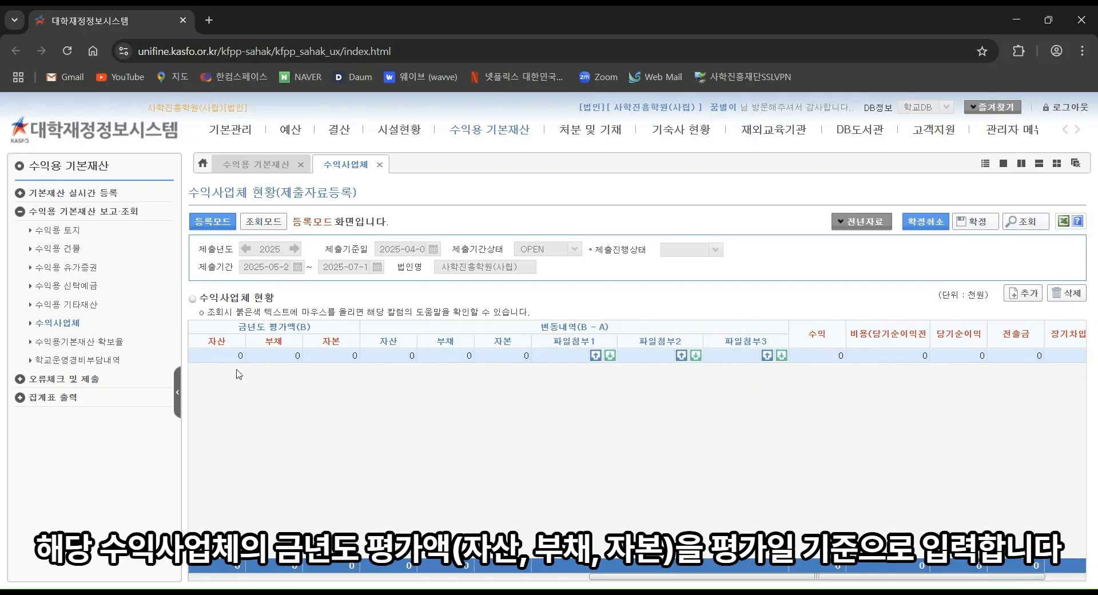
Step: Enter 금년도 자산 5,000 and attach 증빙서류.pdf as the evidence file
click(223, 355)
text(5,000)
key(Return)
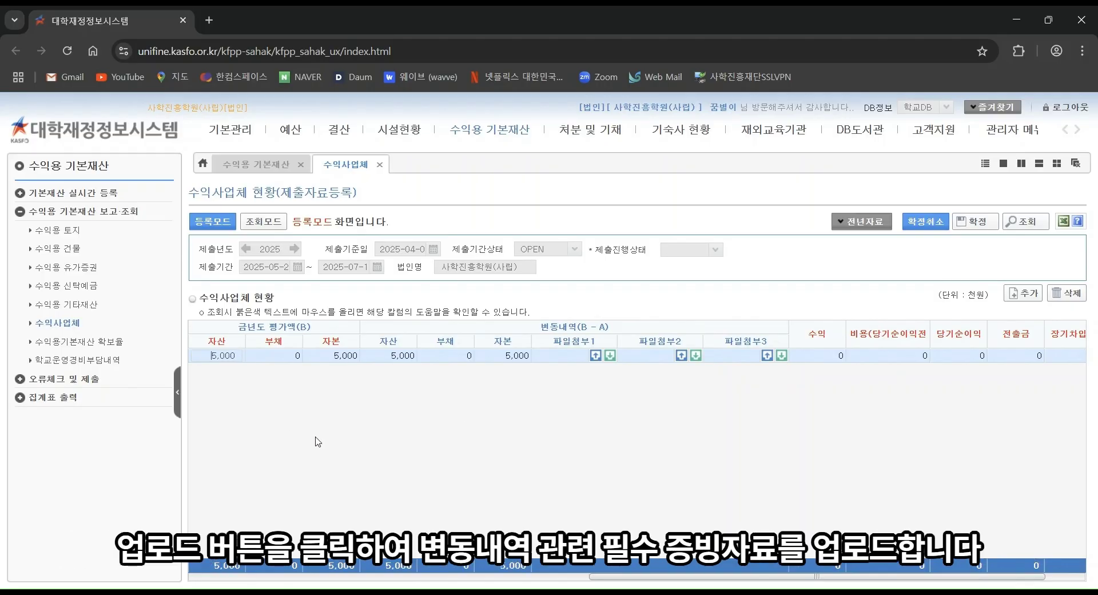
click(595, 355)
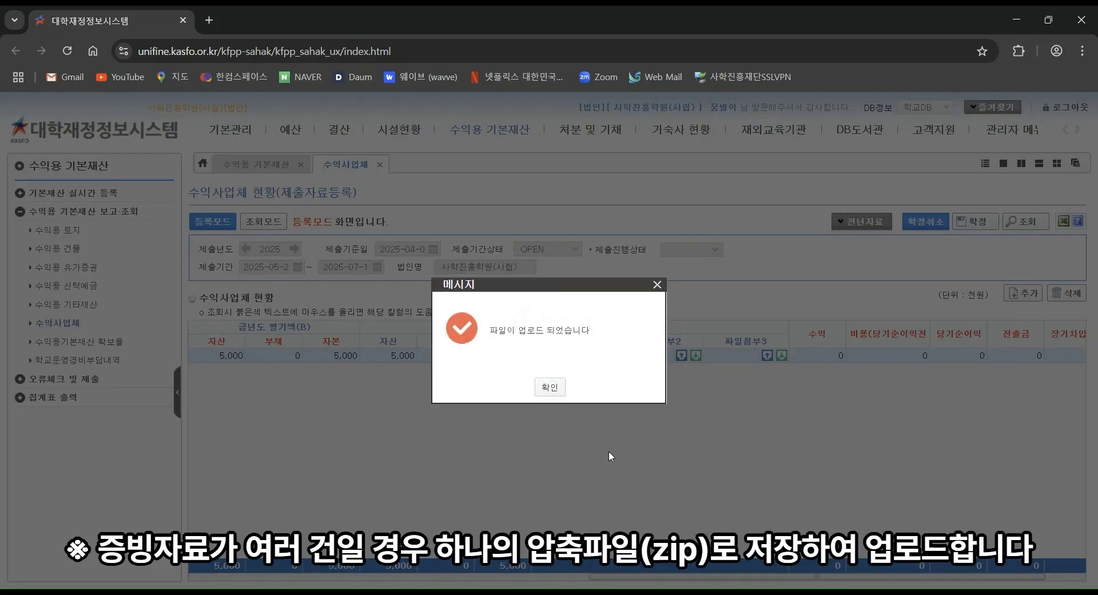
click(547, 389)
Step: Enter 수익 500, 비용 50, 전출금 50 and 장기차입금 50 for 한국사학기업
click(816, 359)
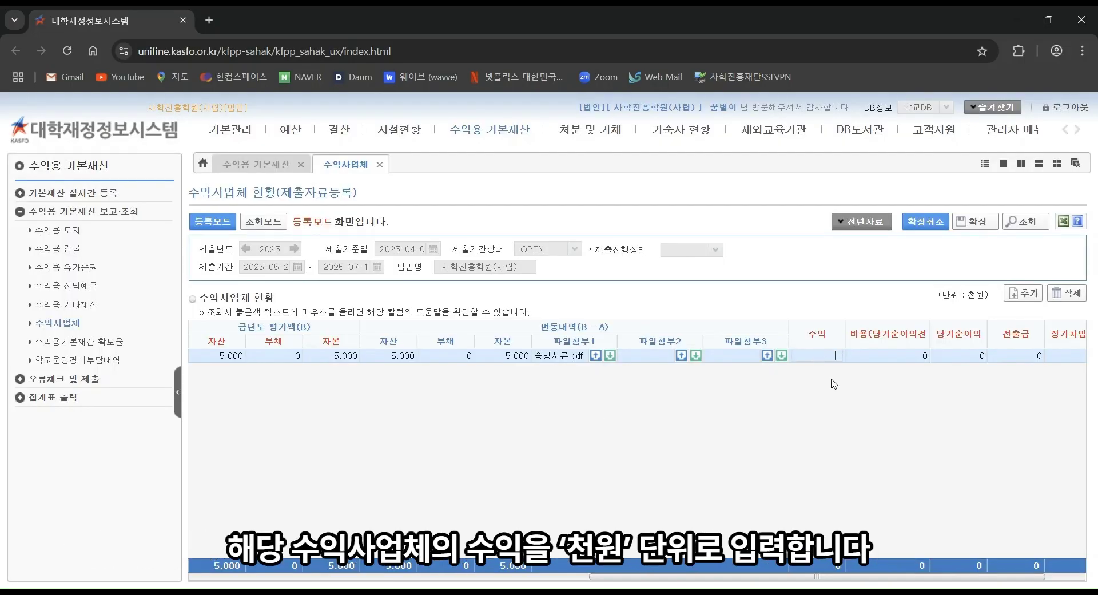
text(500)
key(Return)
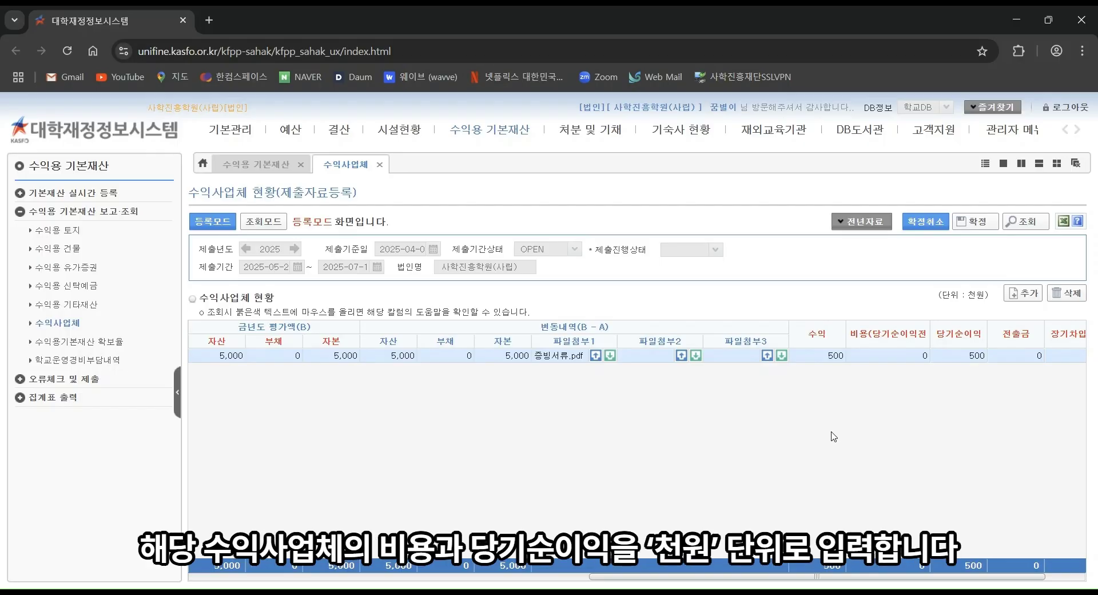
click(912, 359)
text(50)
key(Return)
click(1021, 358)
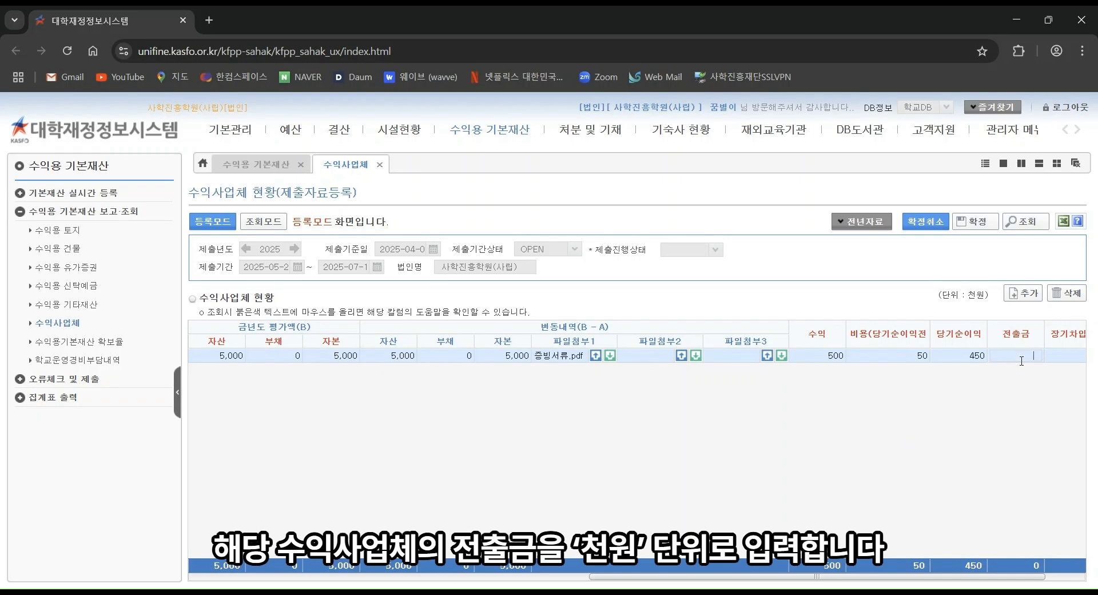
text(50)
key(Return)
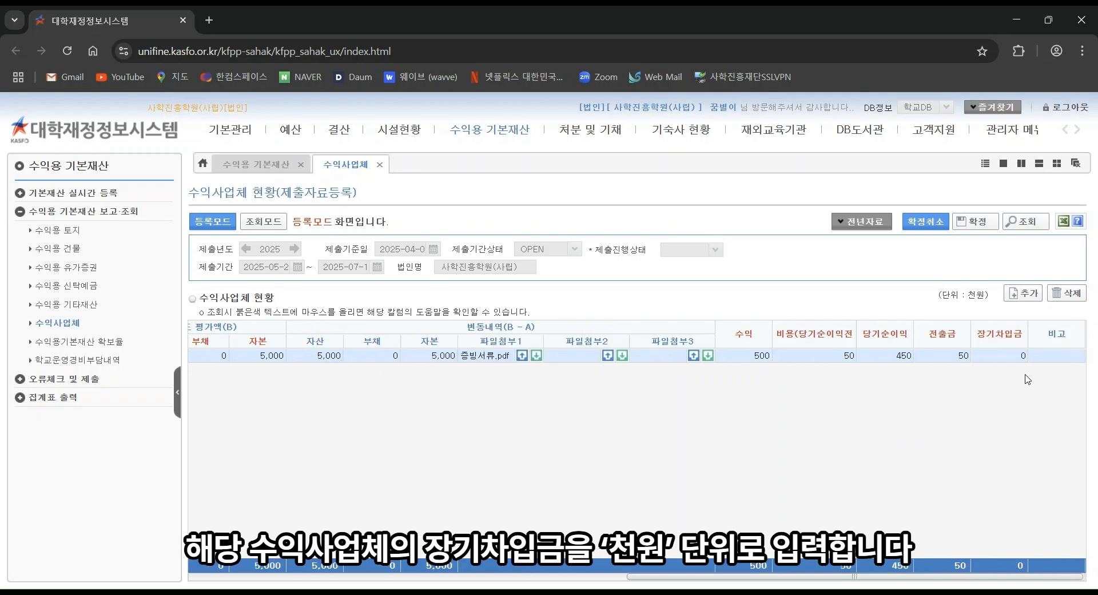
click(1015, 357)
text(50)
key(Return)
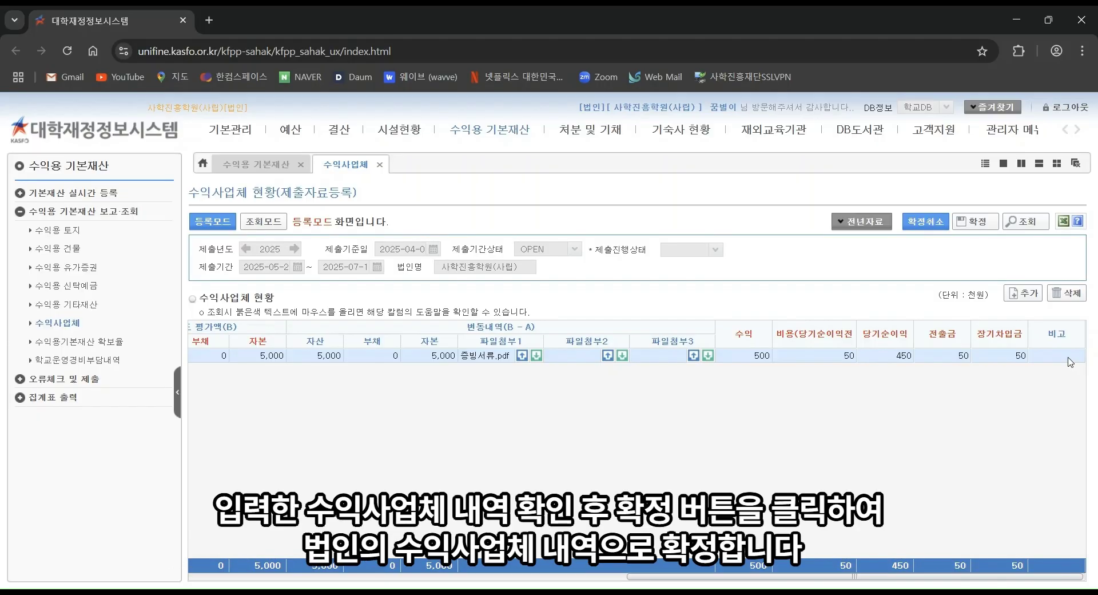
Step: Confirm the 한국사학기업 entry with 확정, agreeing to replace the previous submission
click(976, 223)
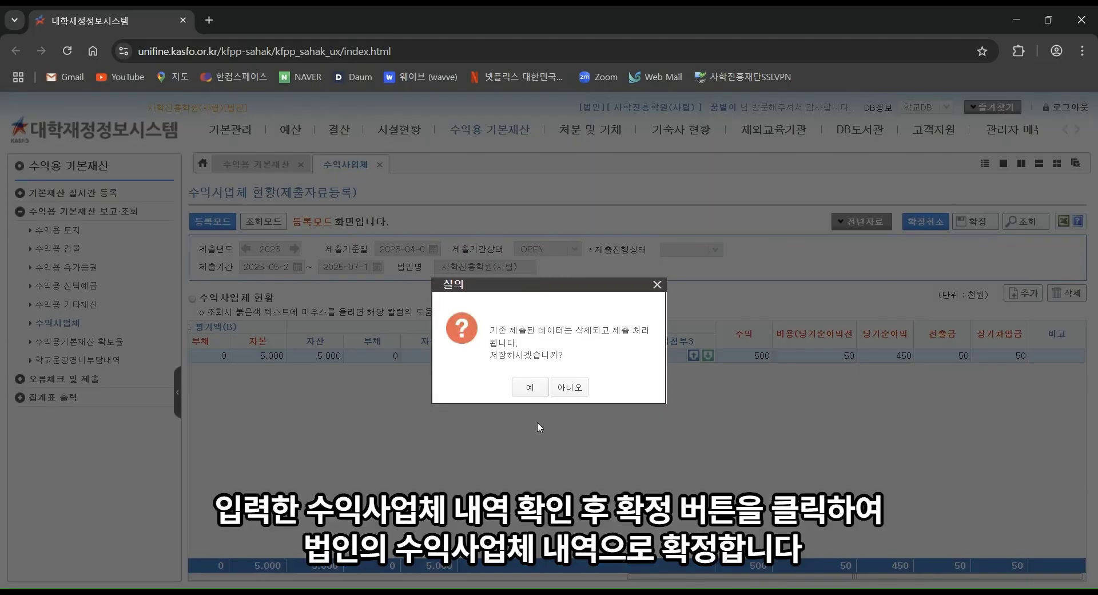
click(527, 388)
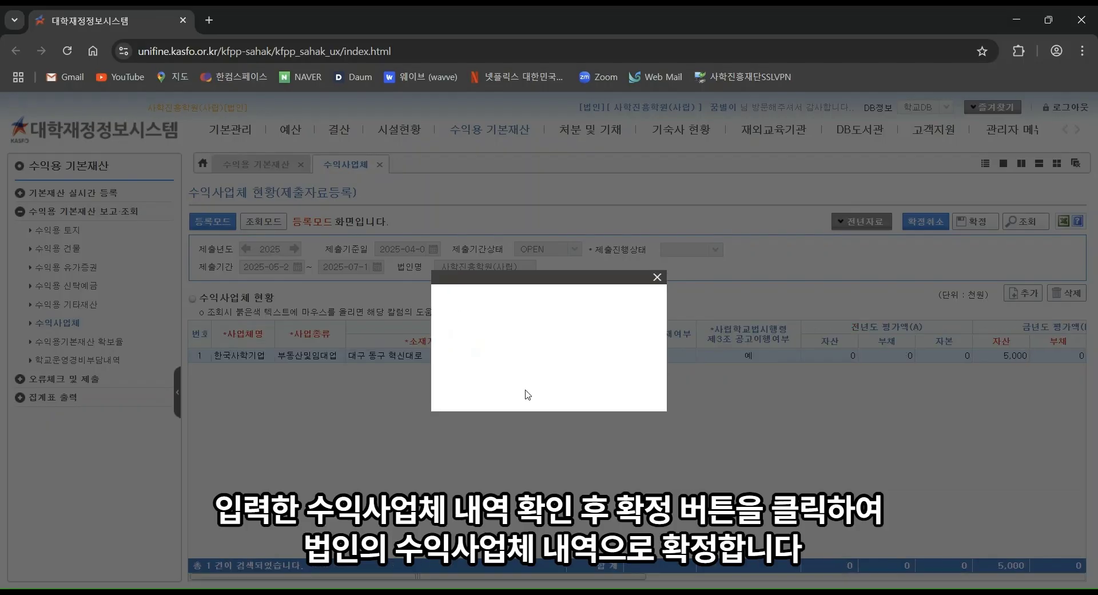
click(548, 388)
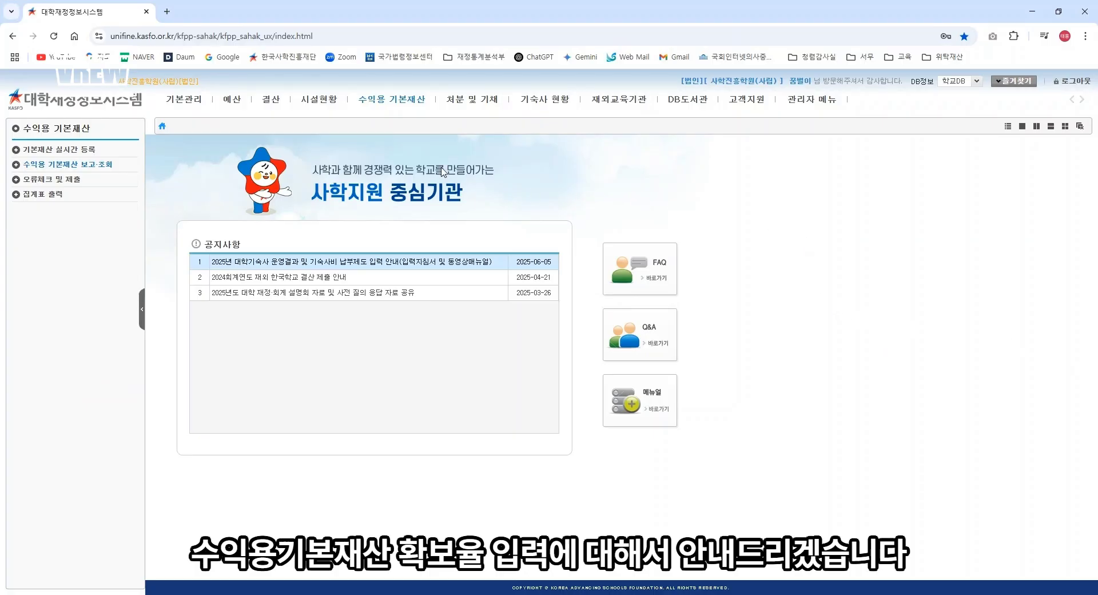
Step: Go to 수익용 기본재산 보고·조회 → 수익용기본재산 확보율 and switch to 등록모드
click(399, 100)
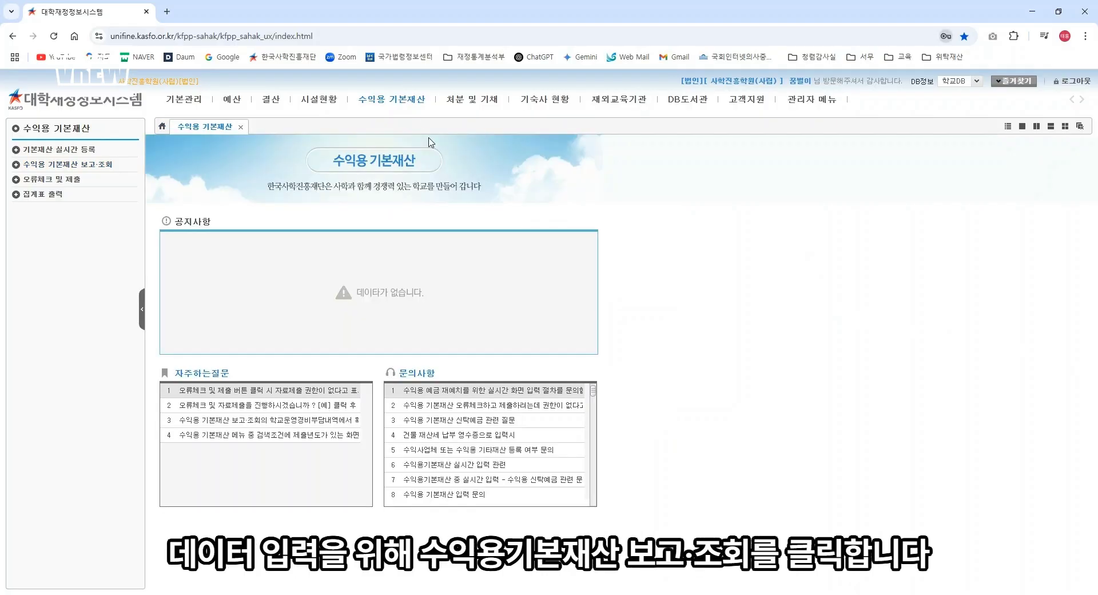
click(110, 166)
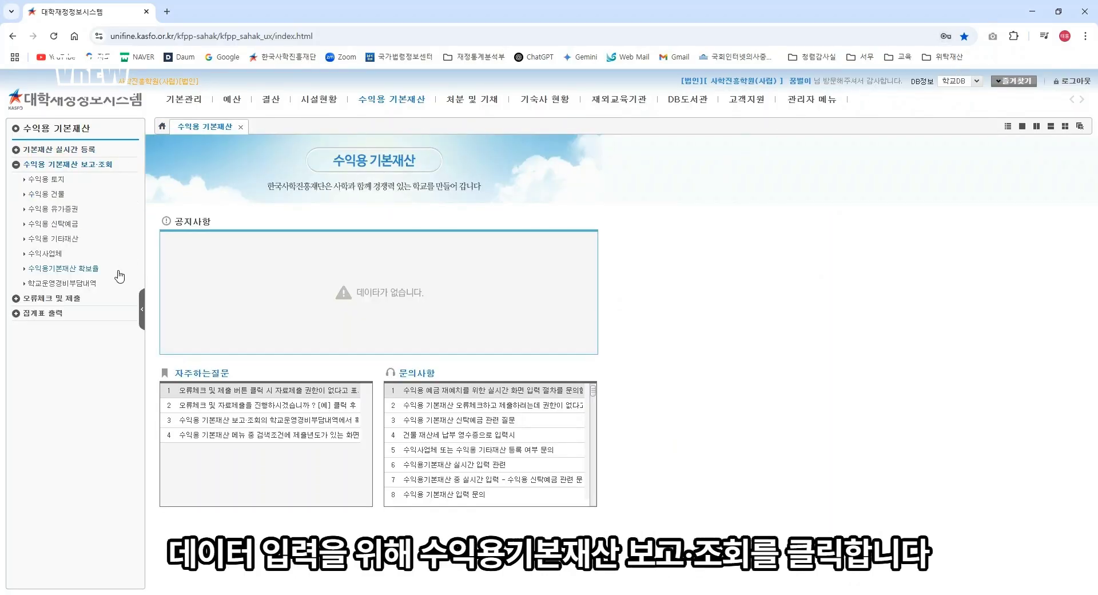
click(99, 274)
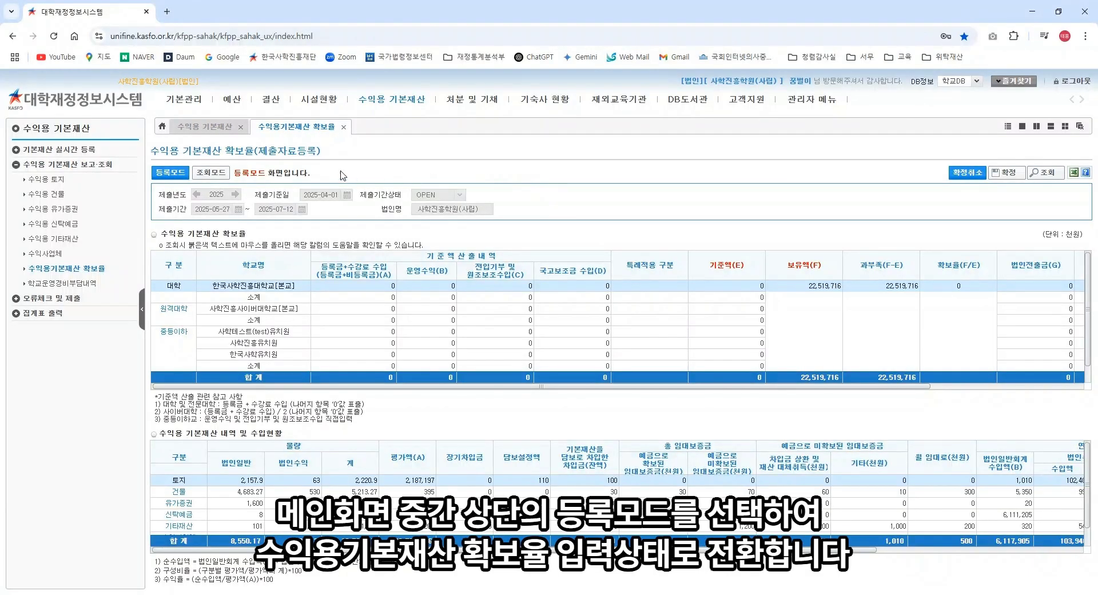
click(174, 174)
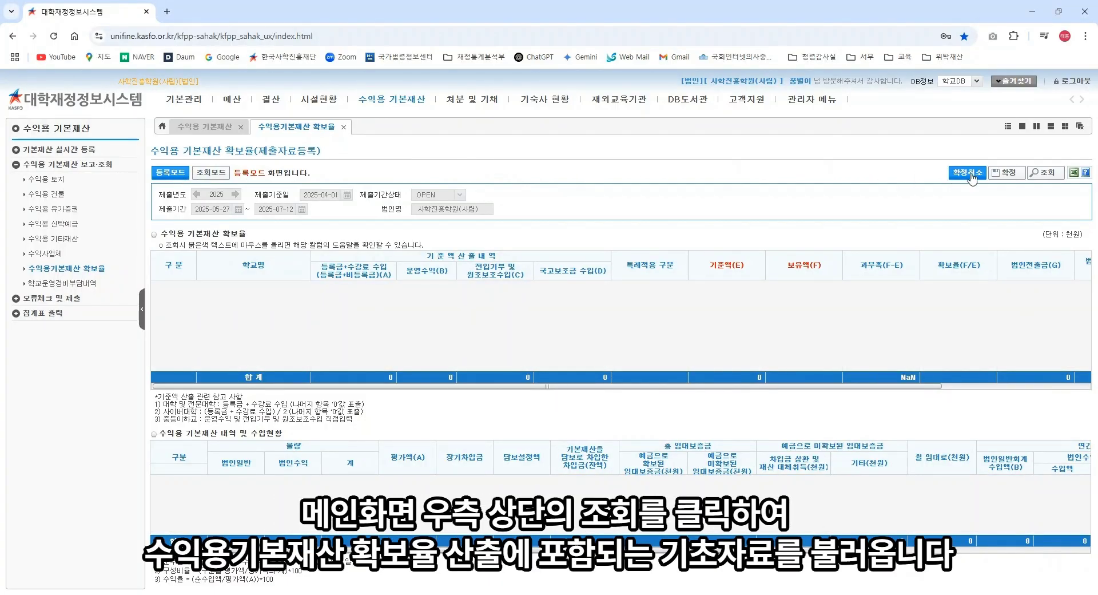
Step: Load the base data and enter 운영수익 800,000, 500,000 and 100,000 for the kindergartens
click(1045, 173)
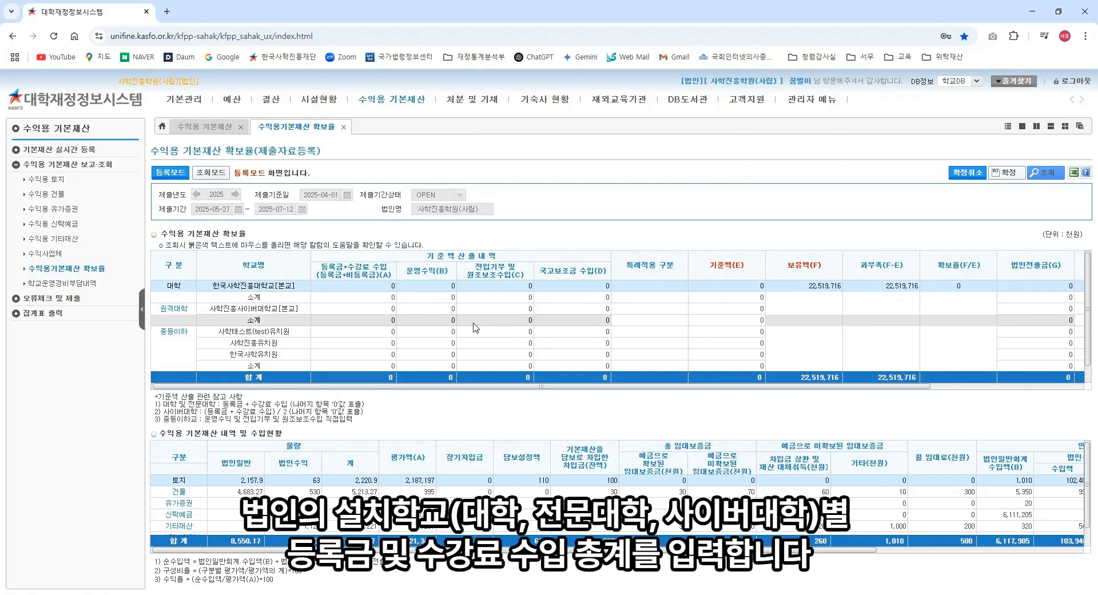
click(452, 331)
text(8000000)
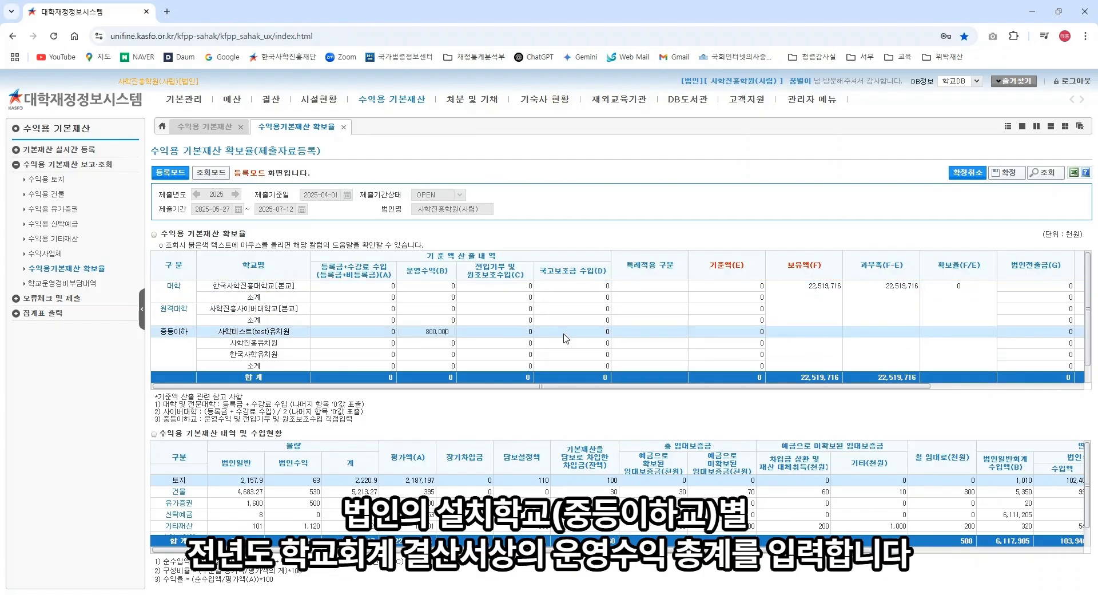
key(Return)
text(500,00)
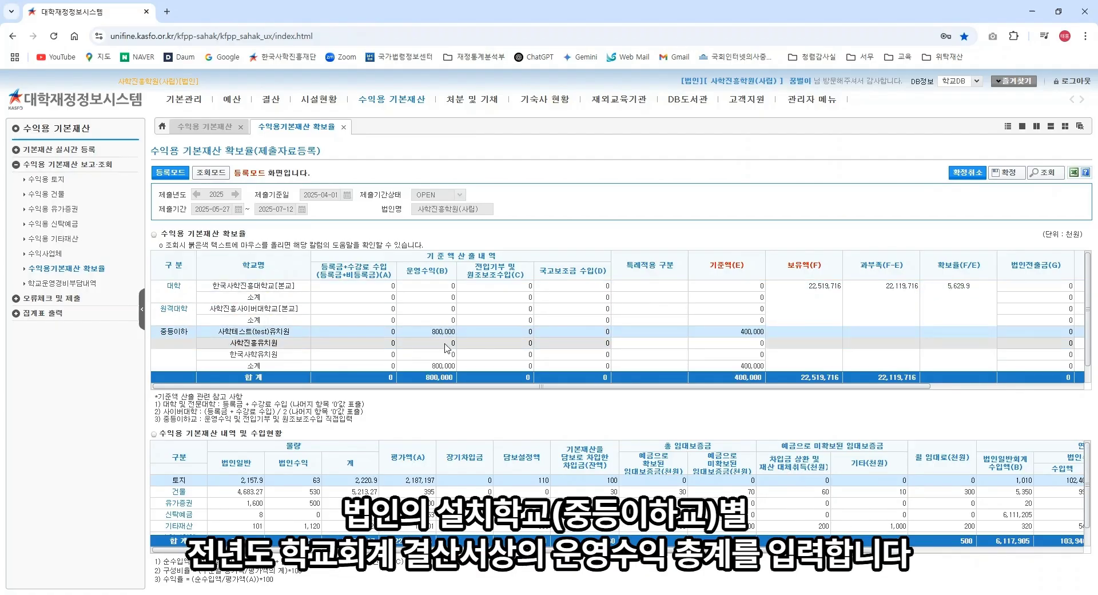
text(0)
key(Return)
text(100000)
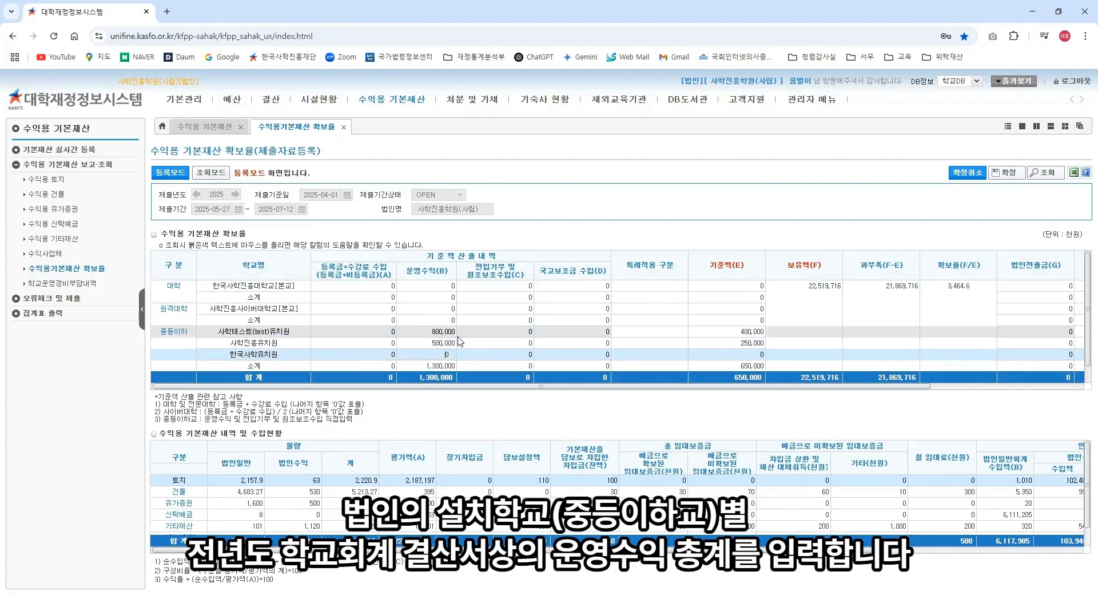
key(Return)
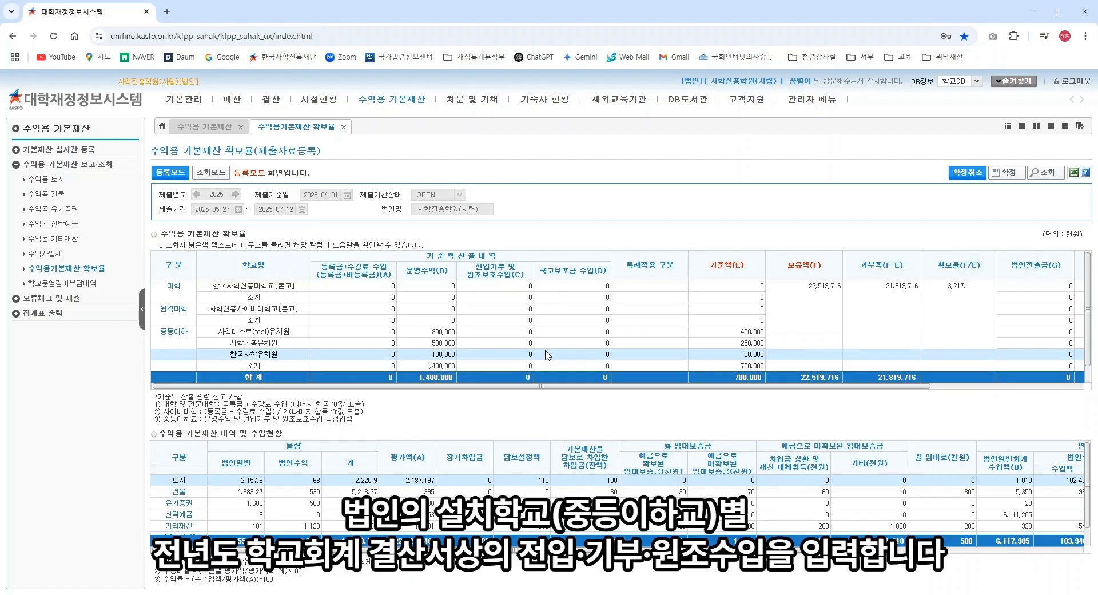
Step: Enter 전입기부 of 400, 200 and 100 for the three kindergarten rows
click(526, 332)
text(40)
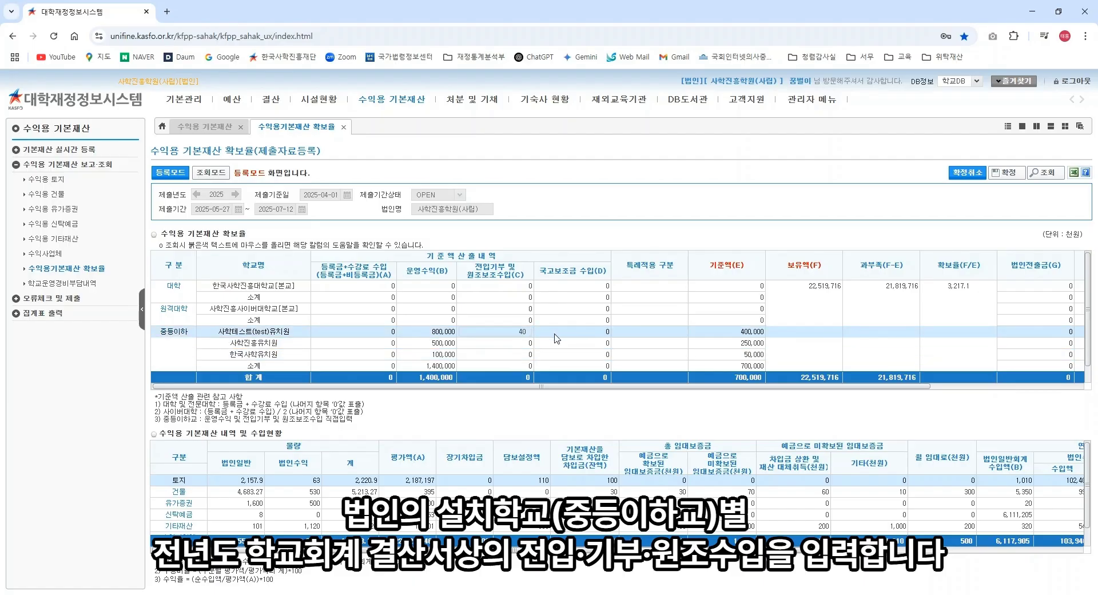
text(0)
key(Return)
text(2000)
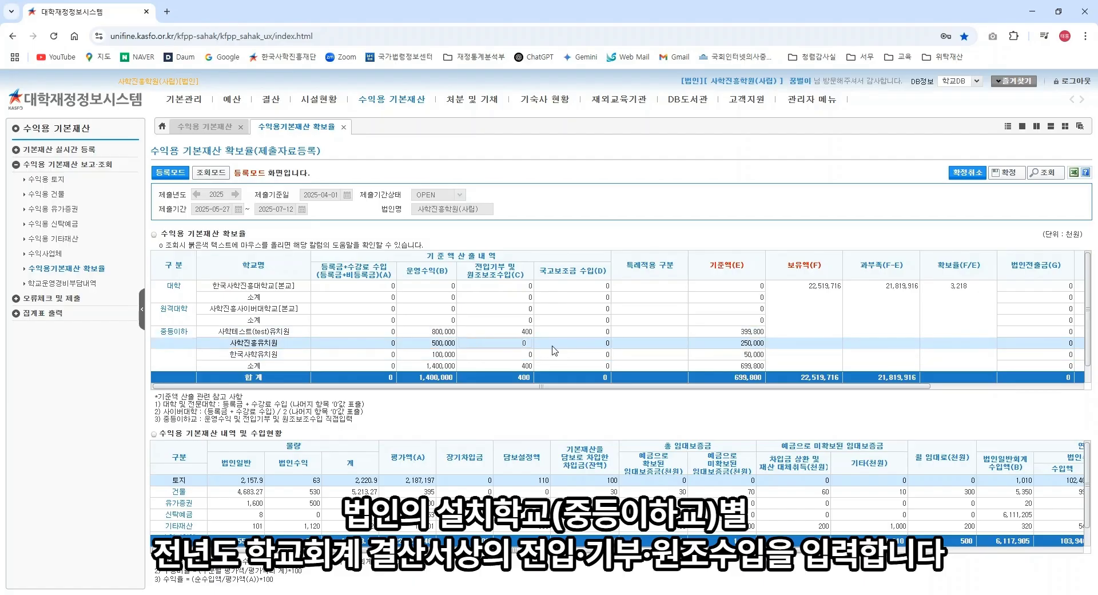
key(Return)
text(100)
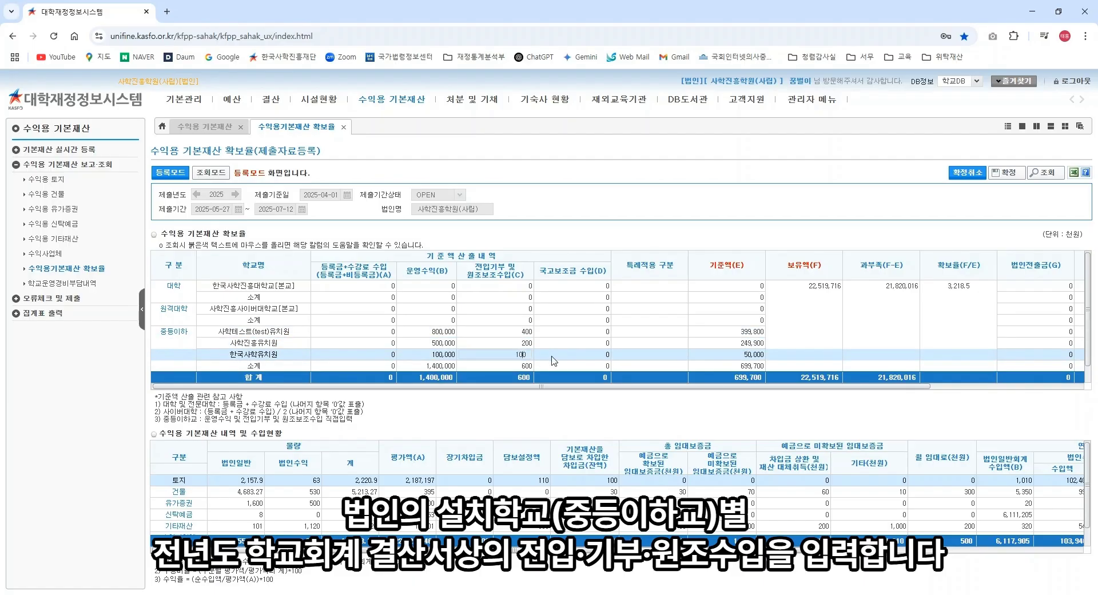
key(Return)
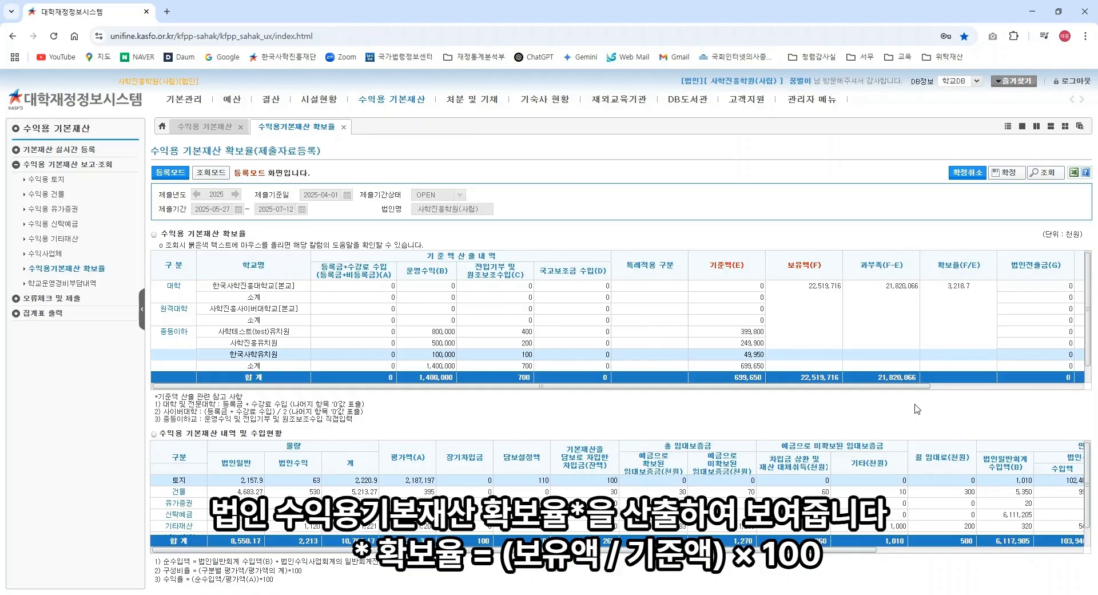
Step: Finalise the 확보율 figures with 확정 and acknowledge the submission-complete message
click(1008, 174)
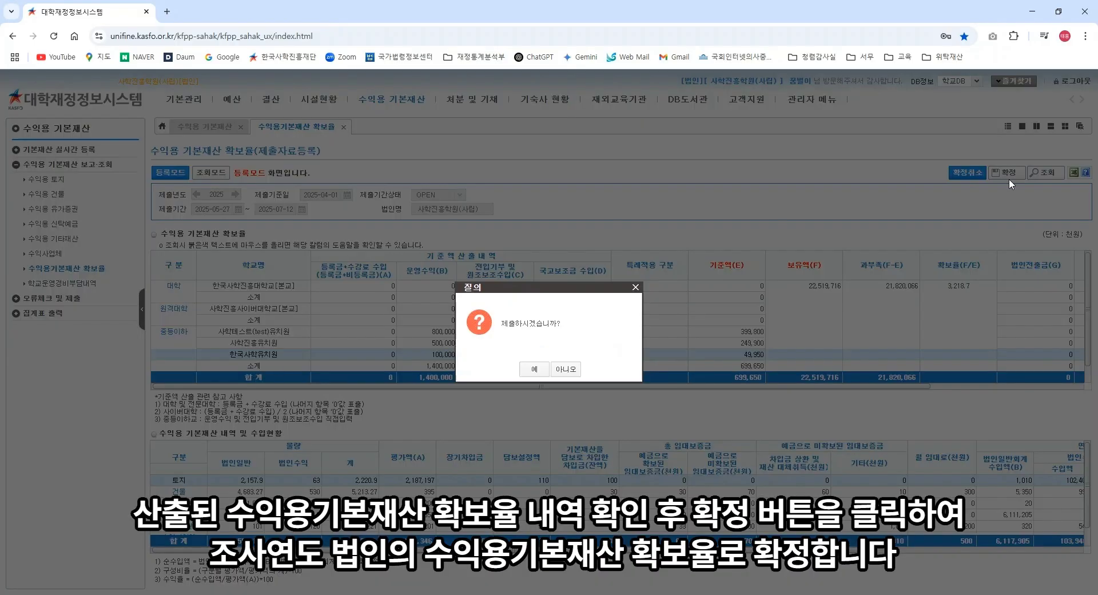
click(533, 369)
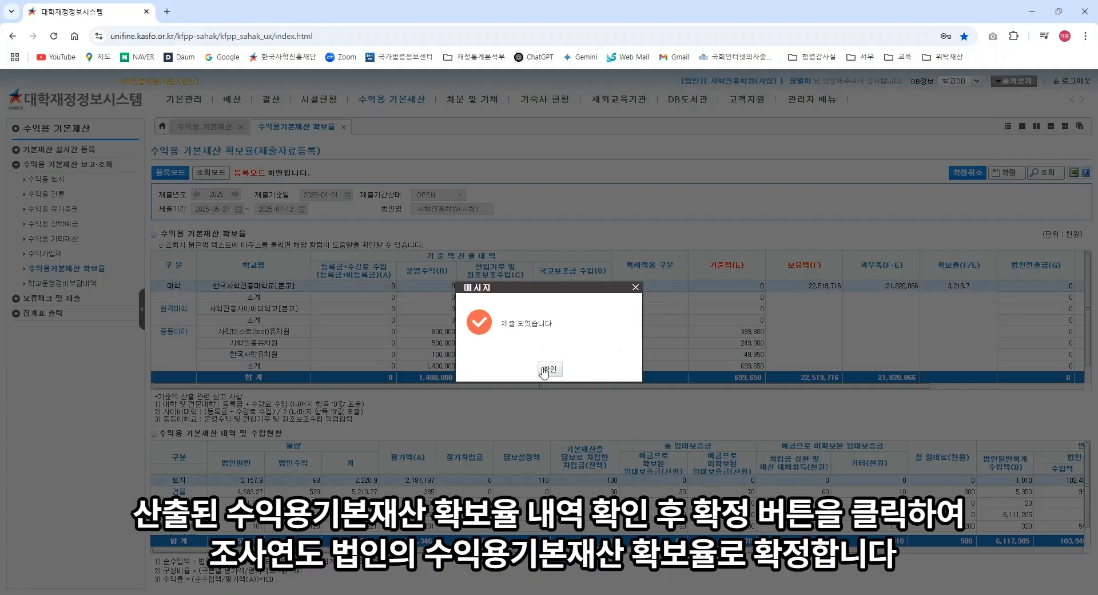
click(537, 368)
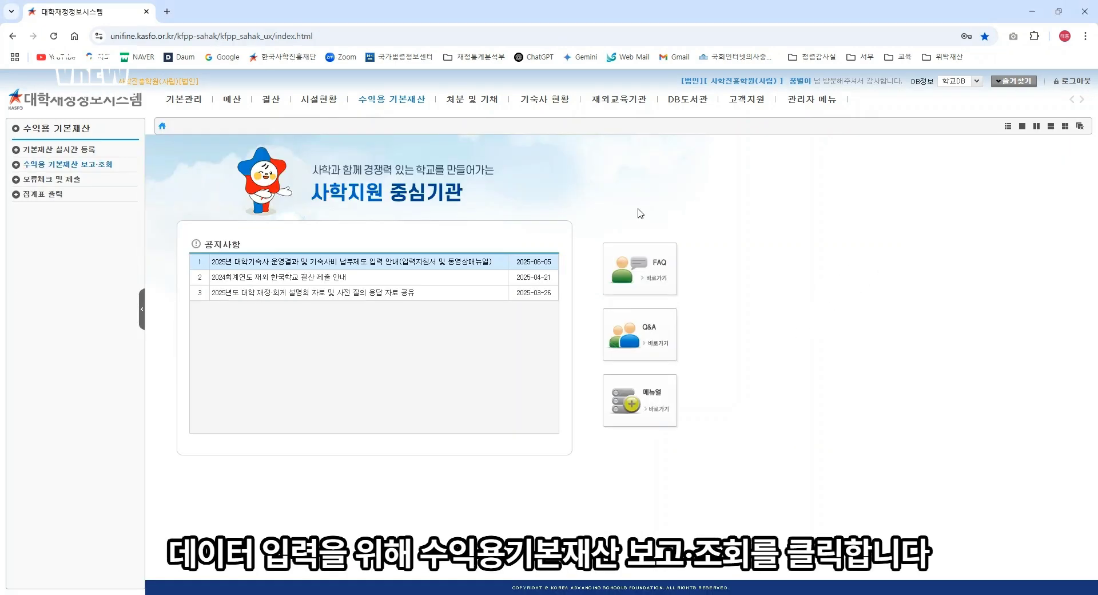
Step: Go to 수익용 기본재산 보고·조회 → 학교운영경비부담내역 and switch to 등록모드
click(395, 100)
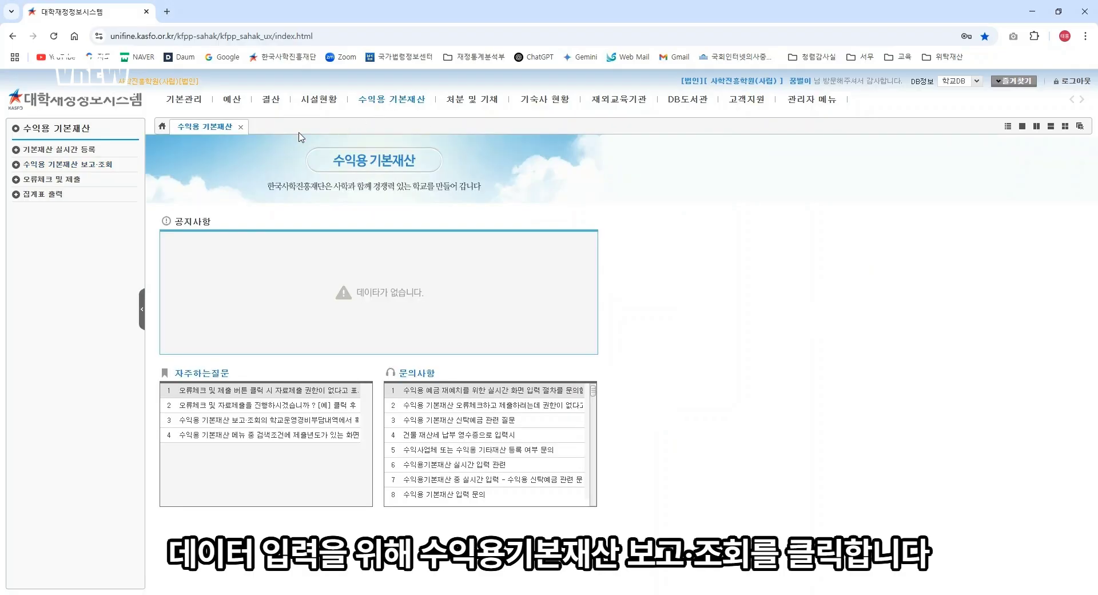
click(111, 165)
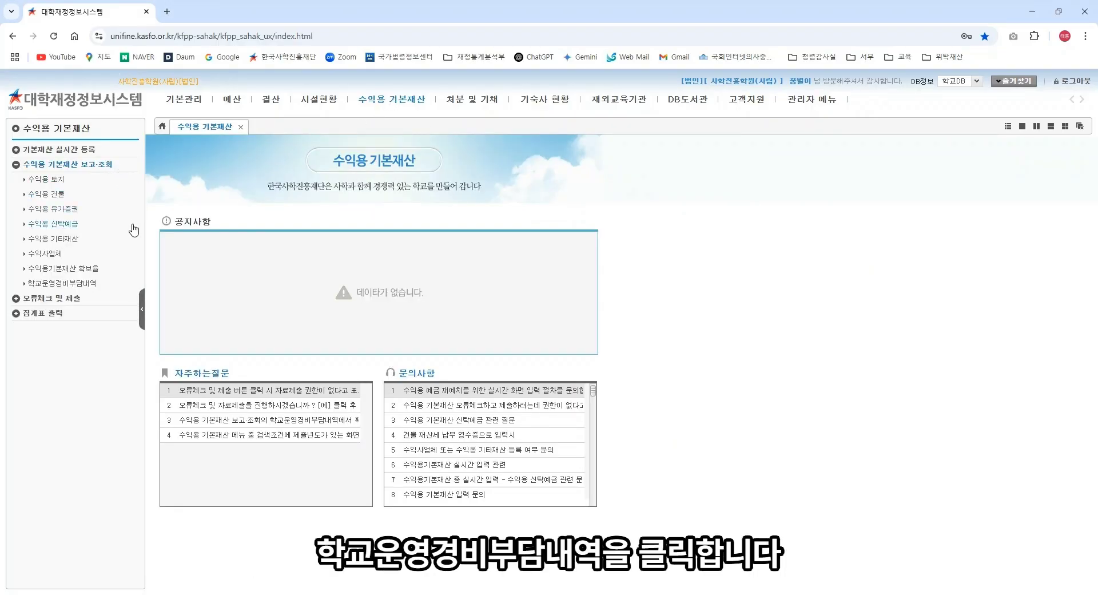
click(94, 284)
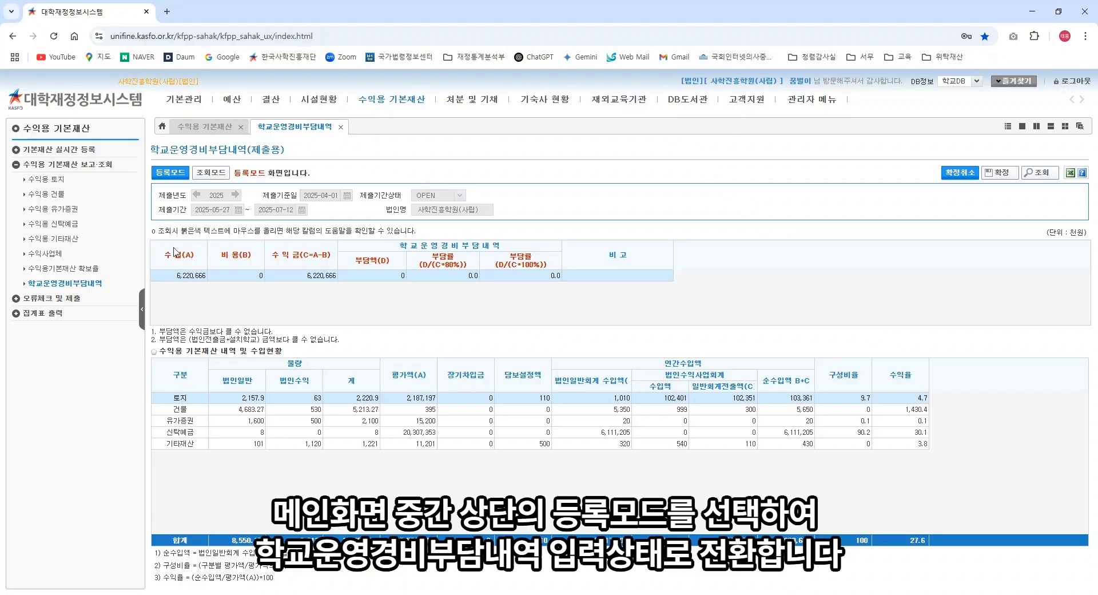
click(172, 179)
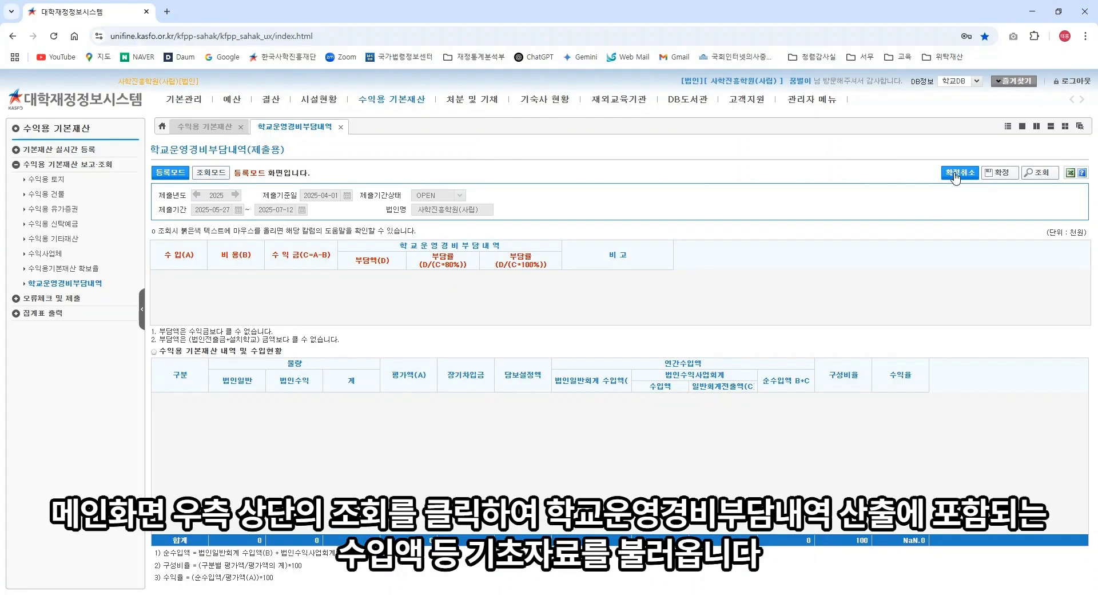
Step: Load the base data (수입 6,220,666), widen the income table columns, and select the 비용(B) cell
click(1046, 182)
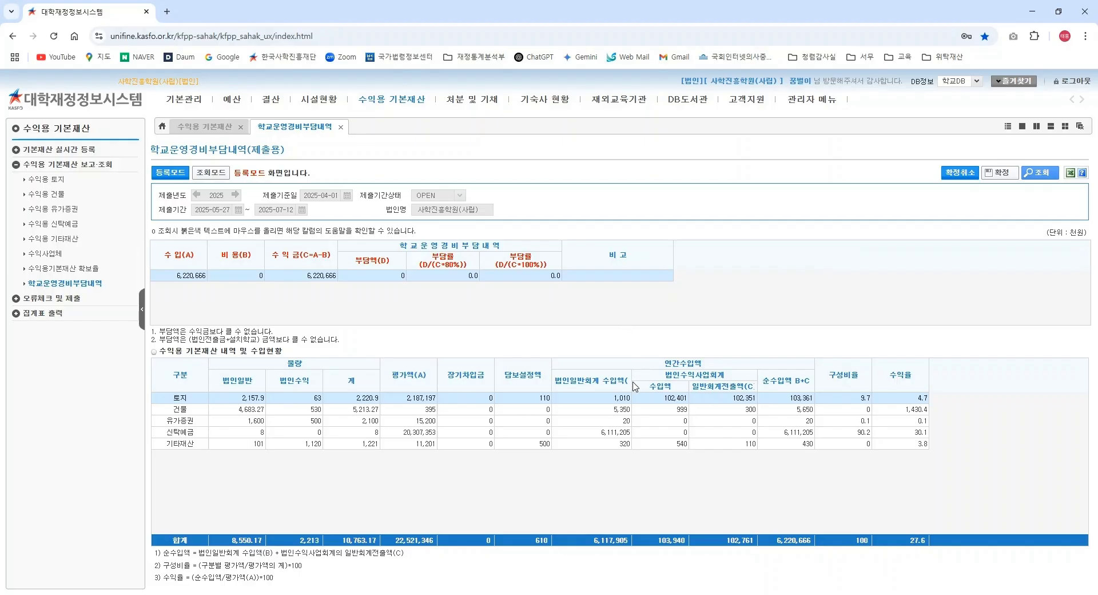
drag(641, 385, 642, 385)
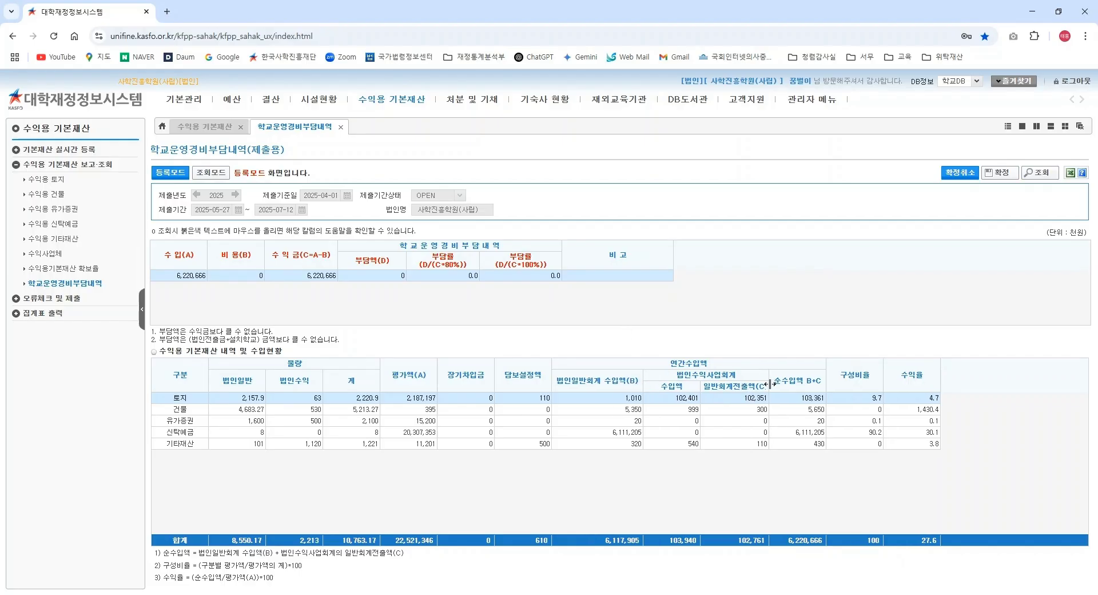
drag(769, 385, 771, 384)
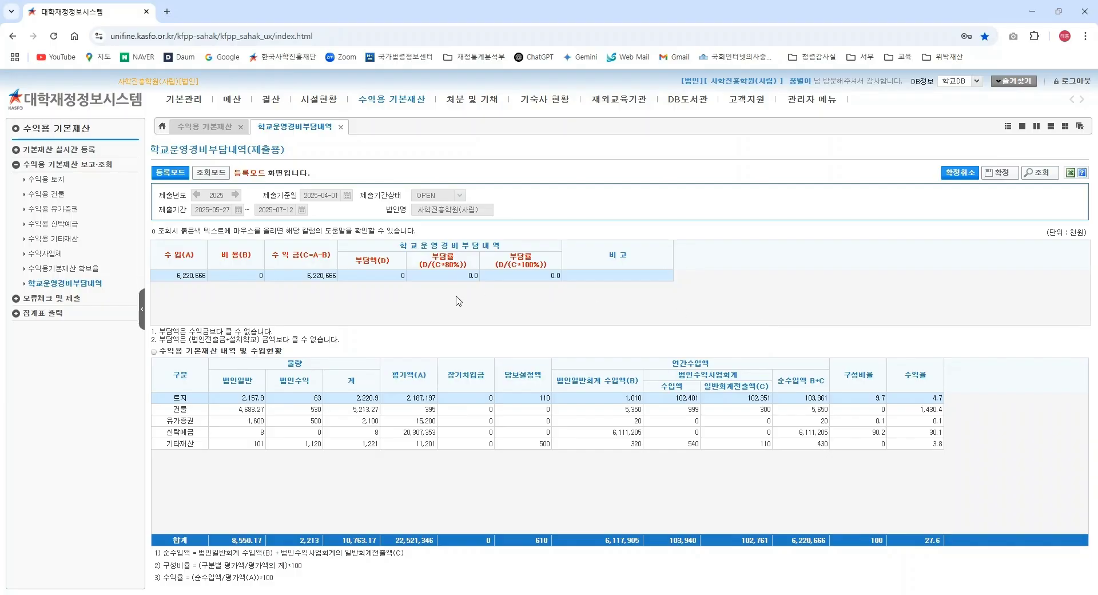
click(242, 278)
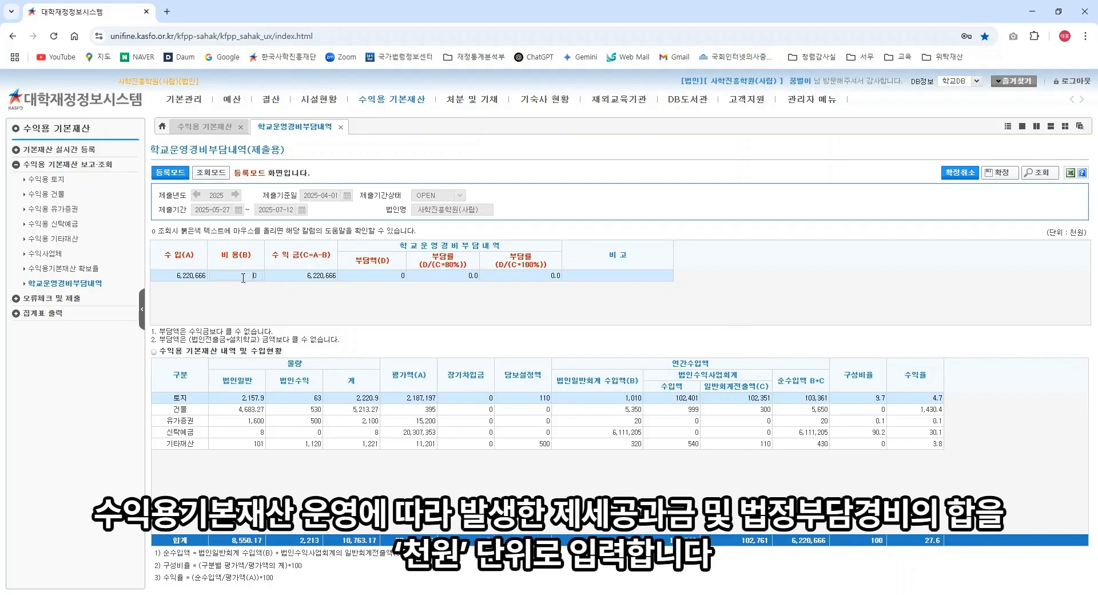
Step: Enter 비용(B) 1,000 and 부담액(D) 500,000, giving 수익금 6,219,666 and 부담률 10.0 and 8.0
click(249, 287)
text(1,00)
click(260, 297)
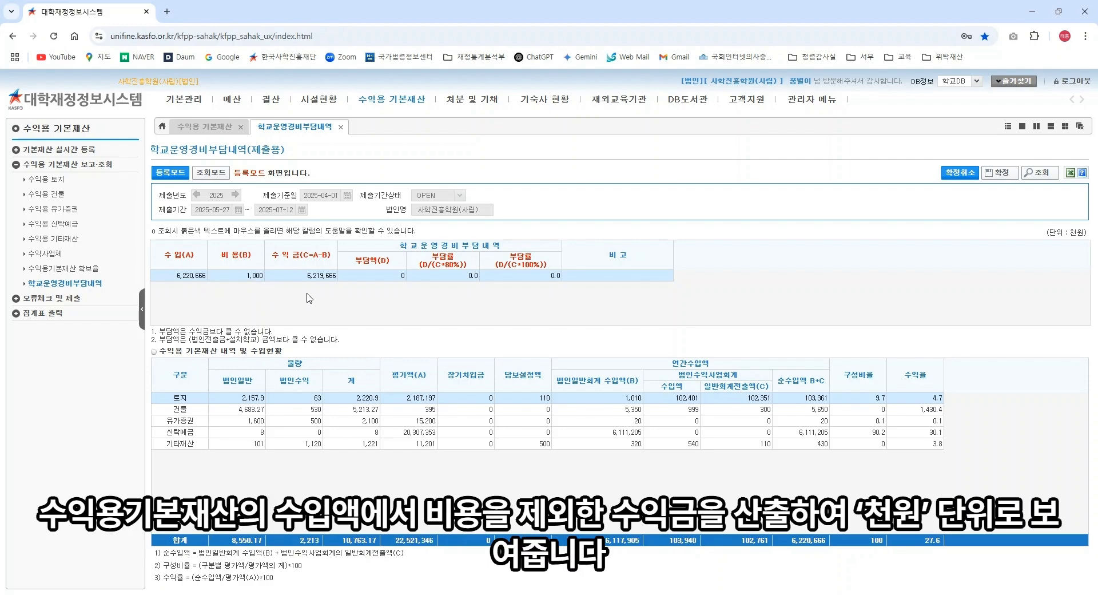
click(373, 276)
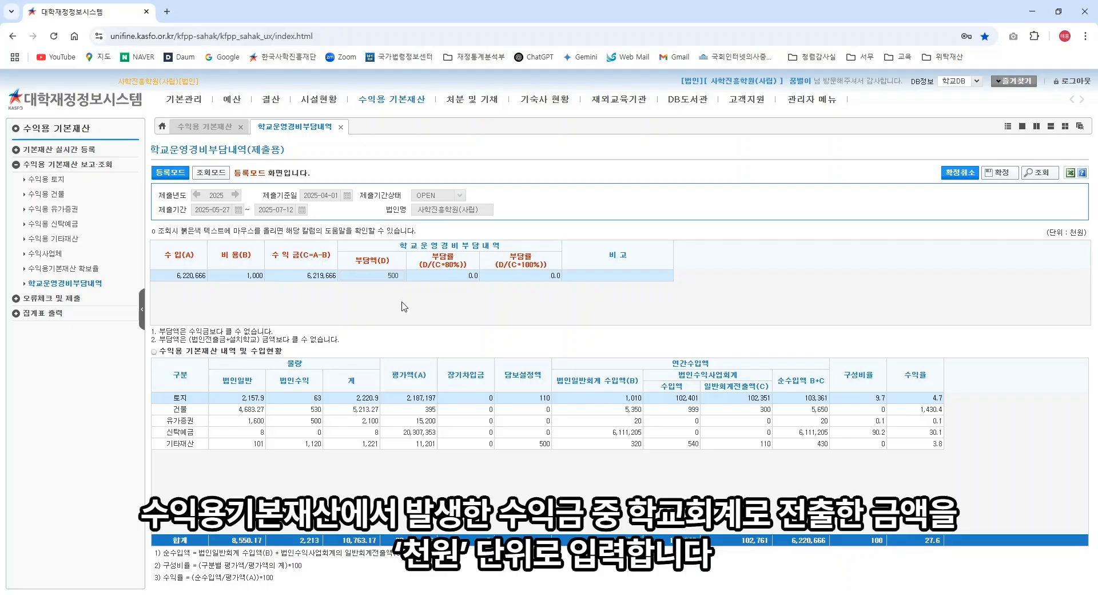
text(5,000)
key(Return)
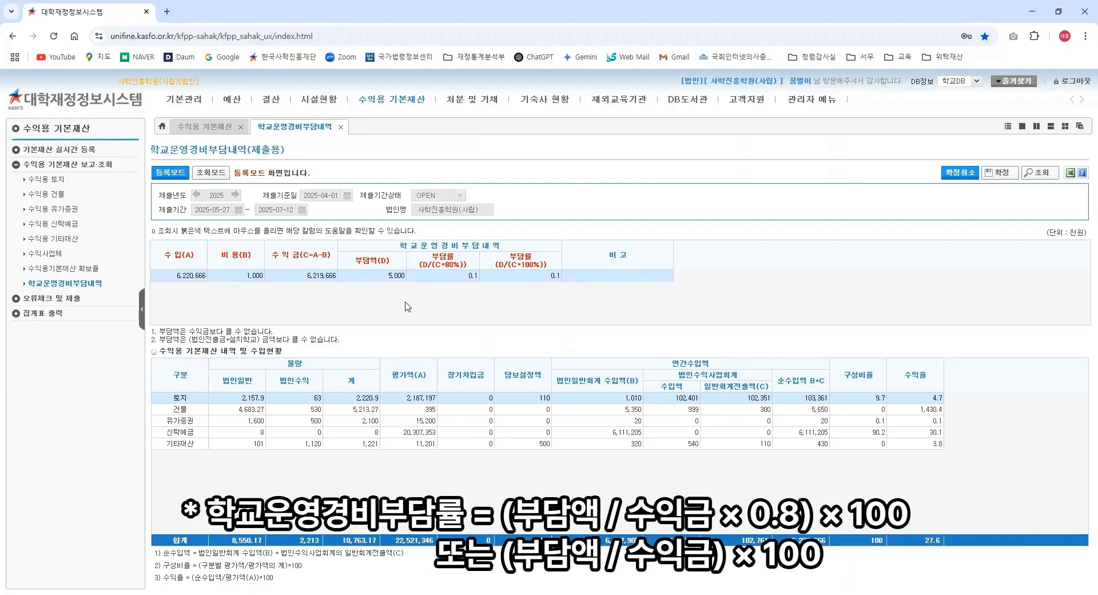
Step: Finalise the 학교운영경비부담내역 figures with 확정 and confirm the submission
click(1001, 172)
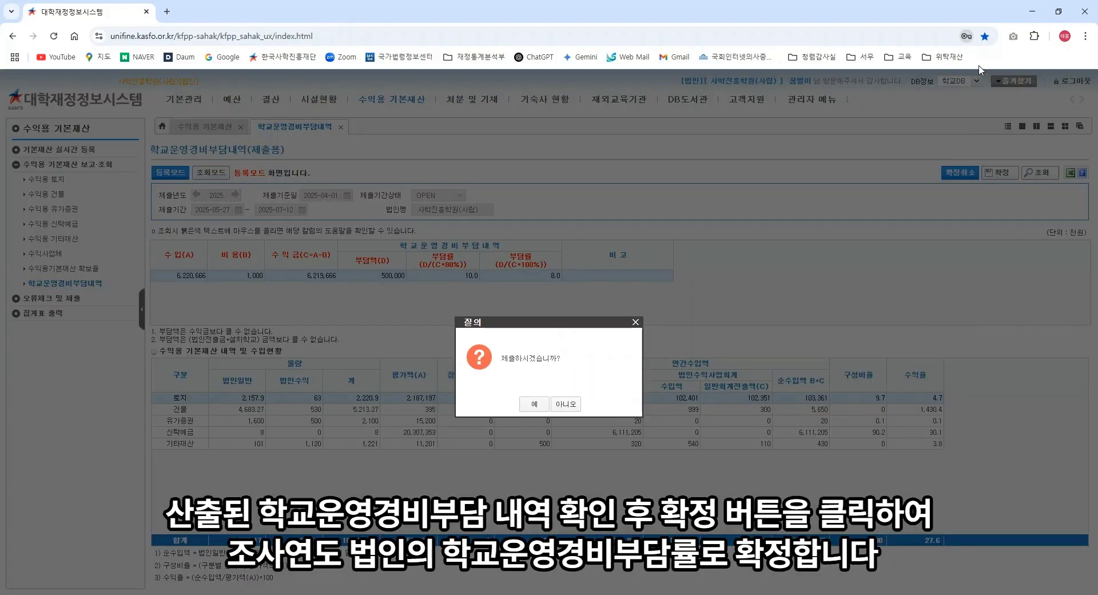
click(533, 405)
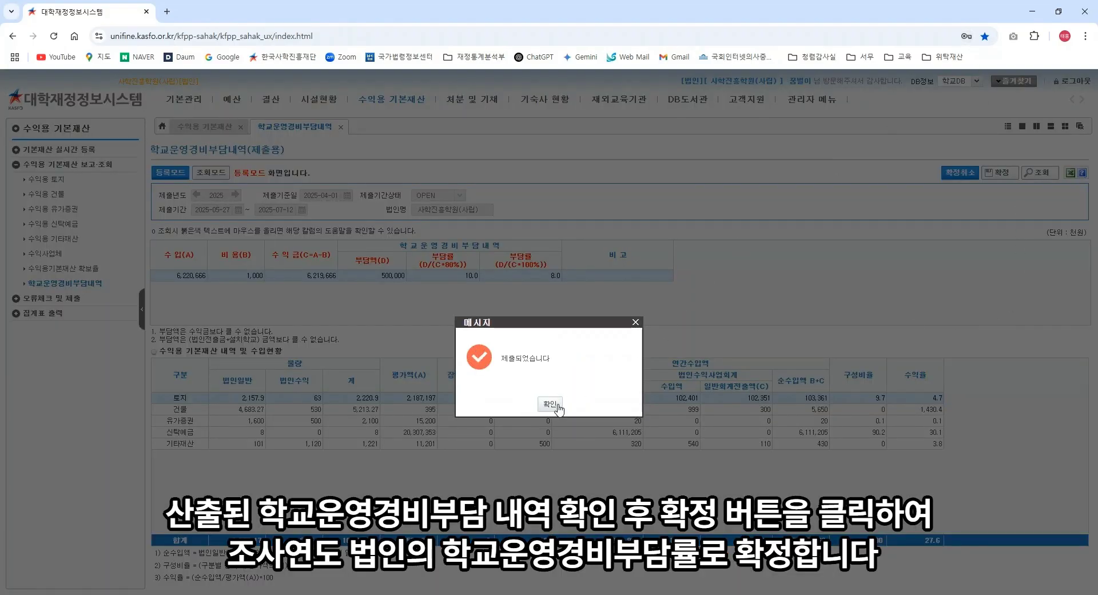
click(550, 403)
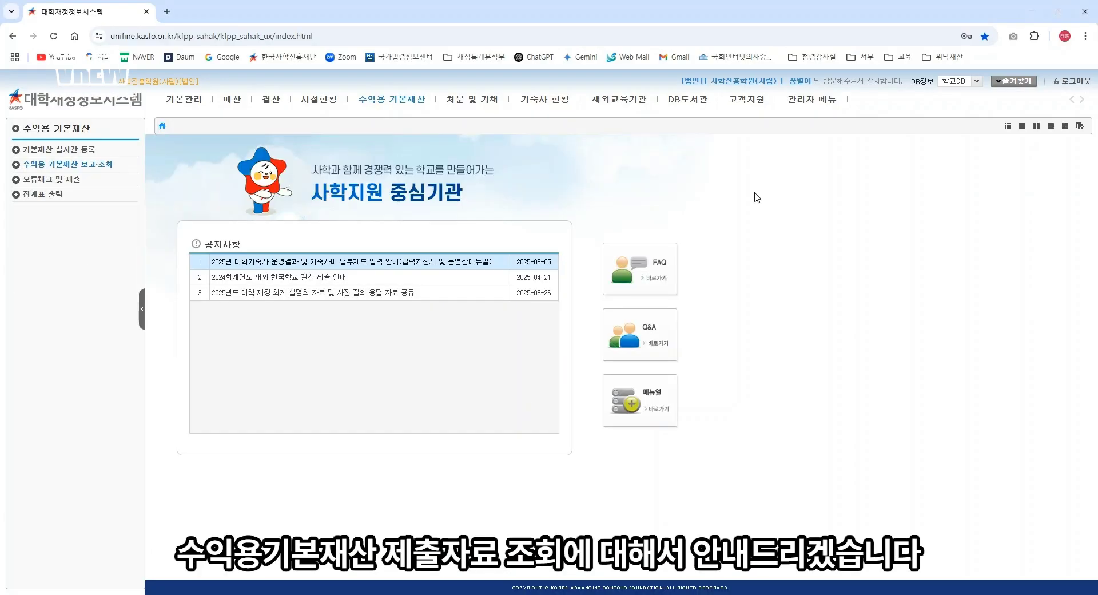
click(398, 105)
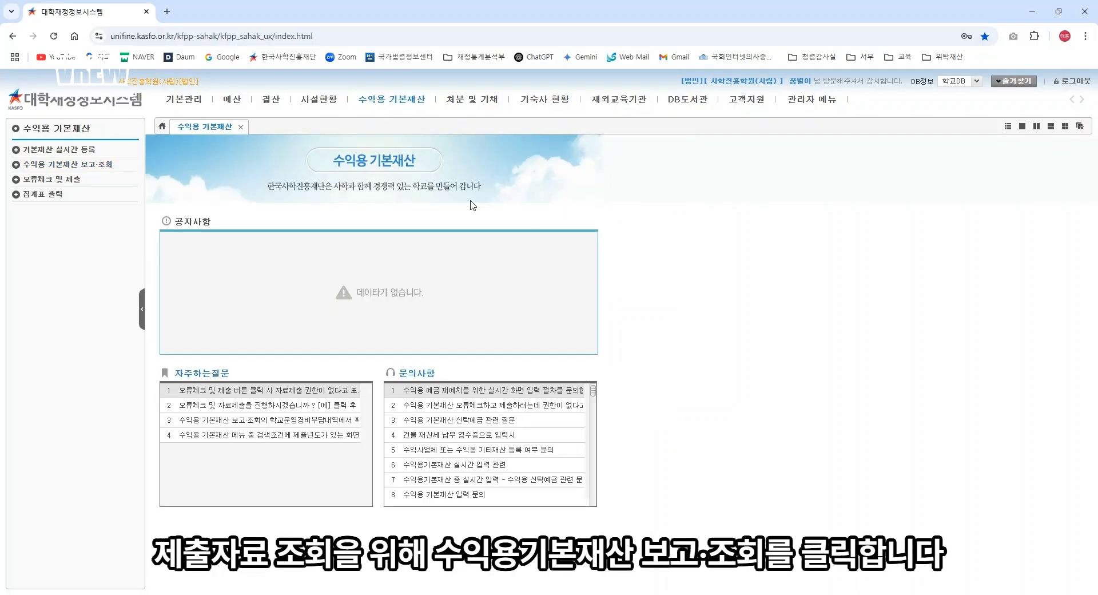
click(84, 163)
click(54, 180)
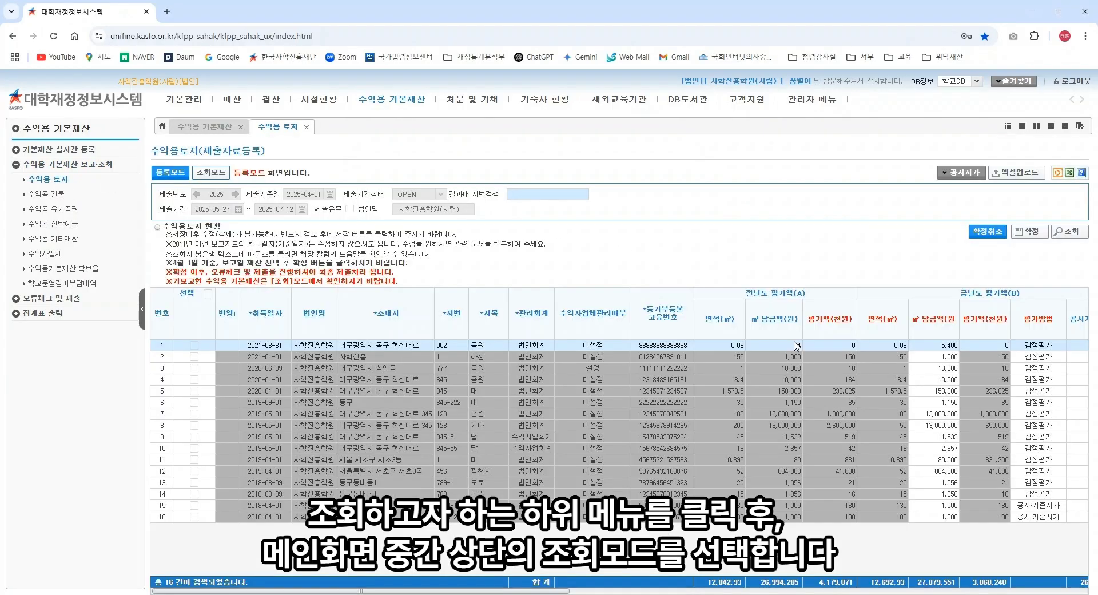
click(221, 173)
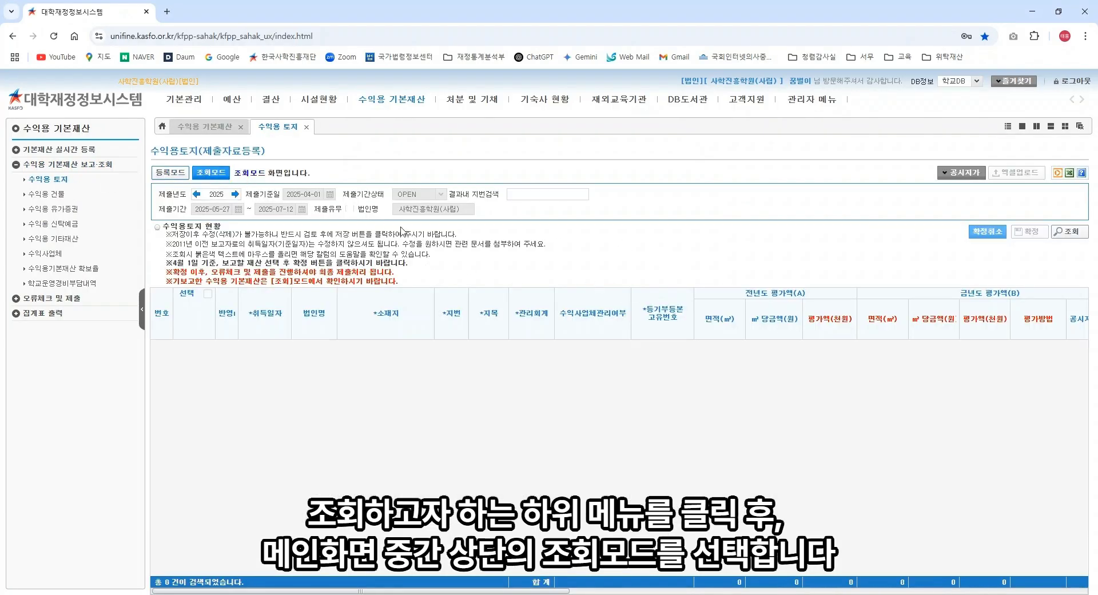
click(197, 195)
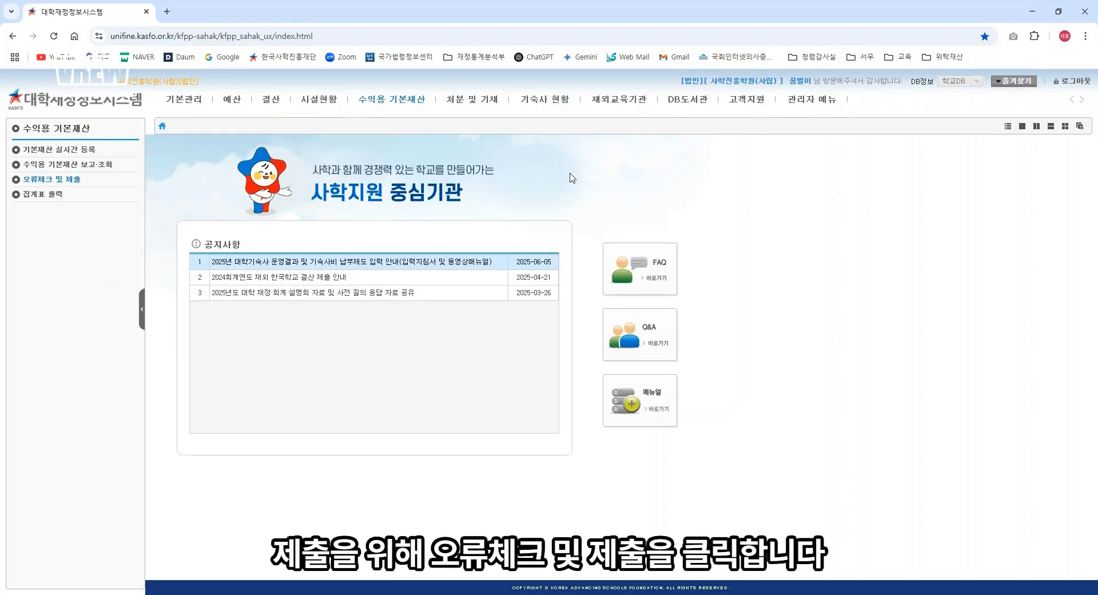
Step: Run the 2025 수익용 기본재산 error check under 오류체크 및 제출 and submit it
click(388, 101)
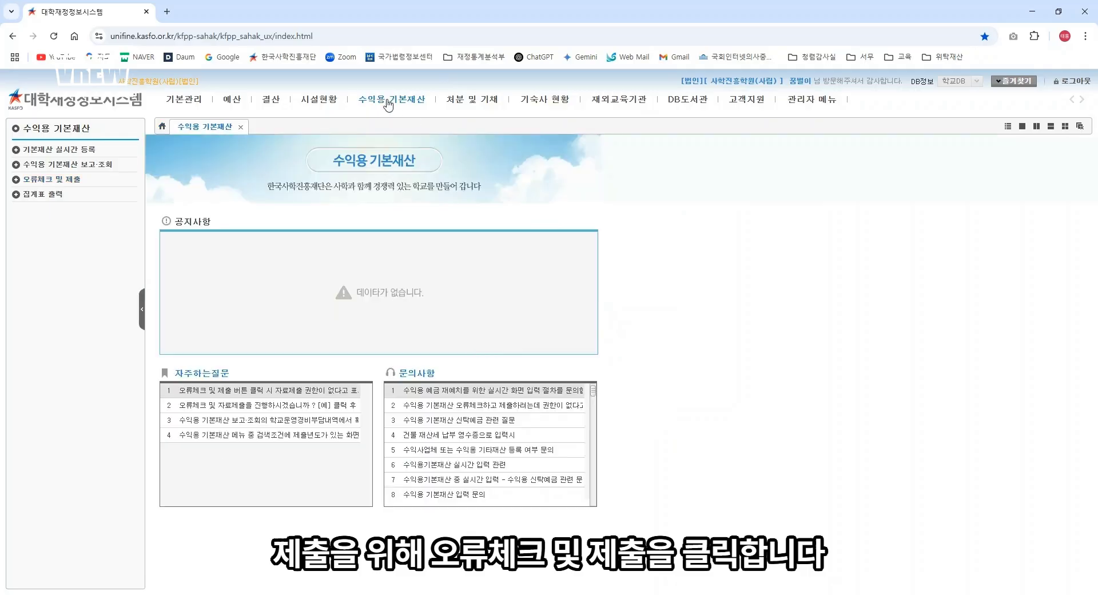
click(67, 182)
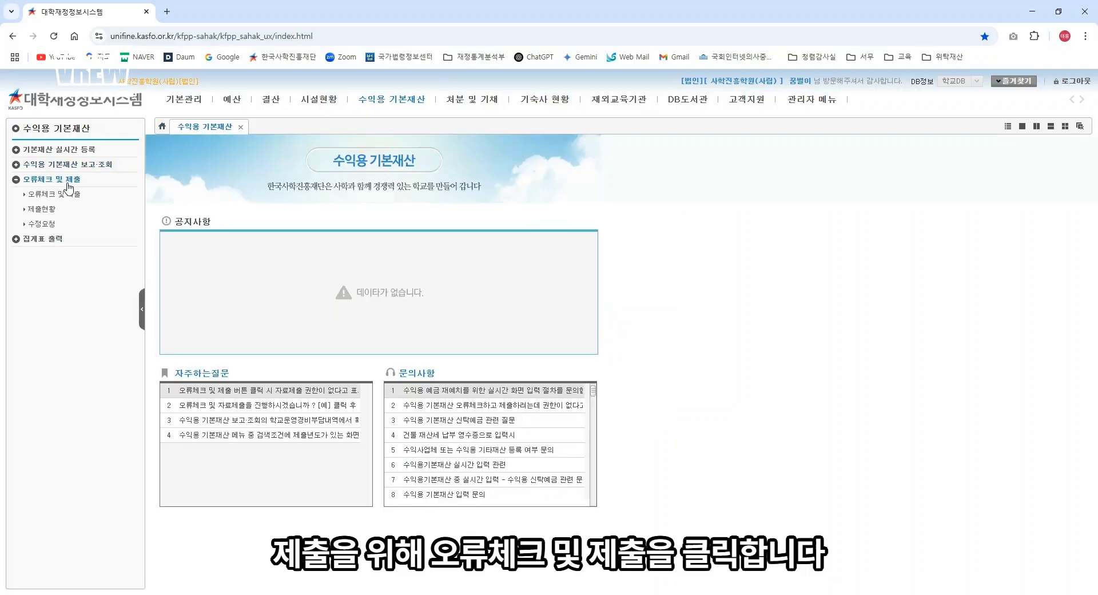
click(67, 195)
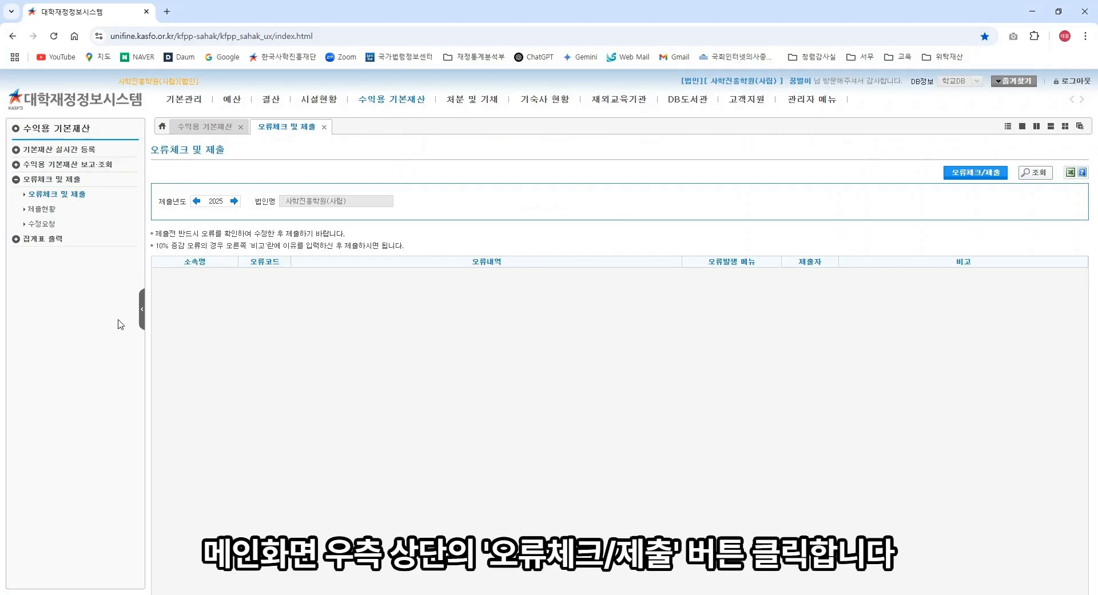
click(956, 173)
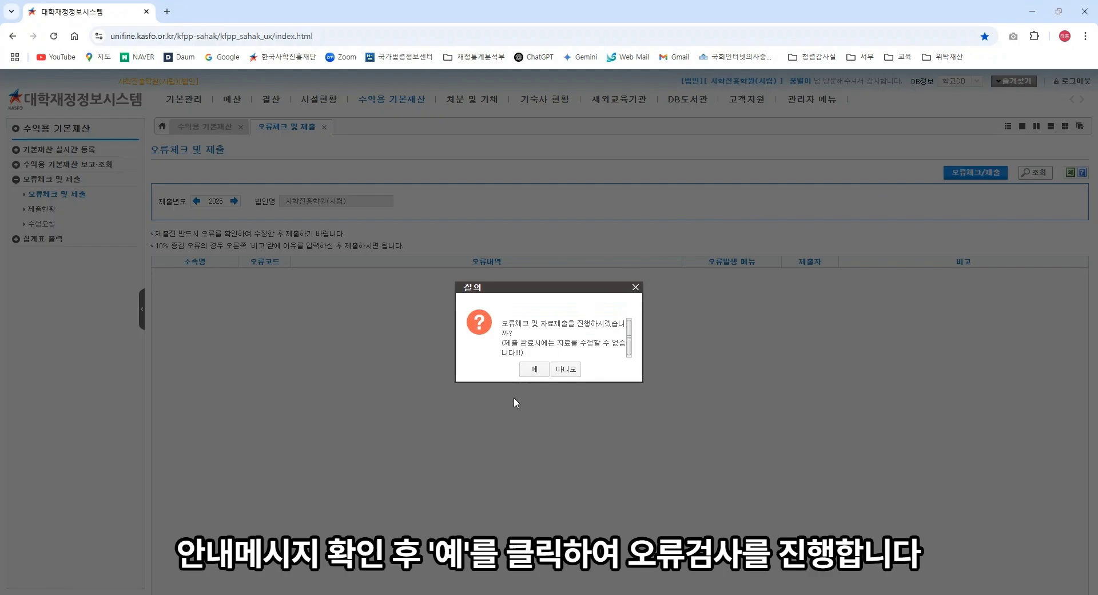
click(532, 368)
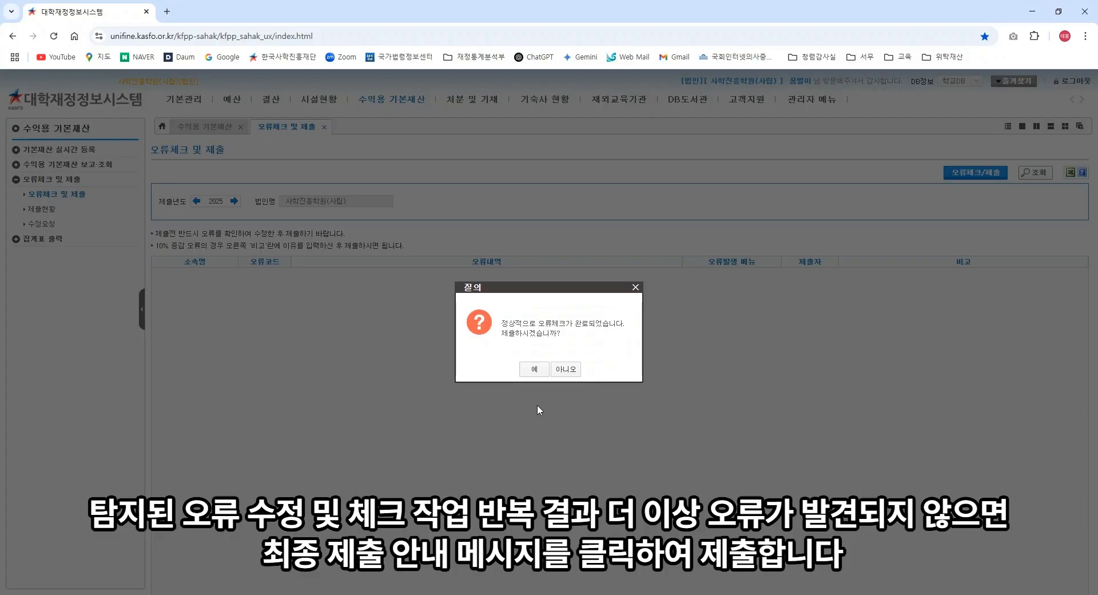
click(533, 371)
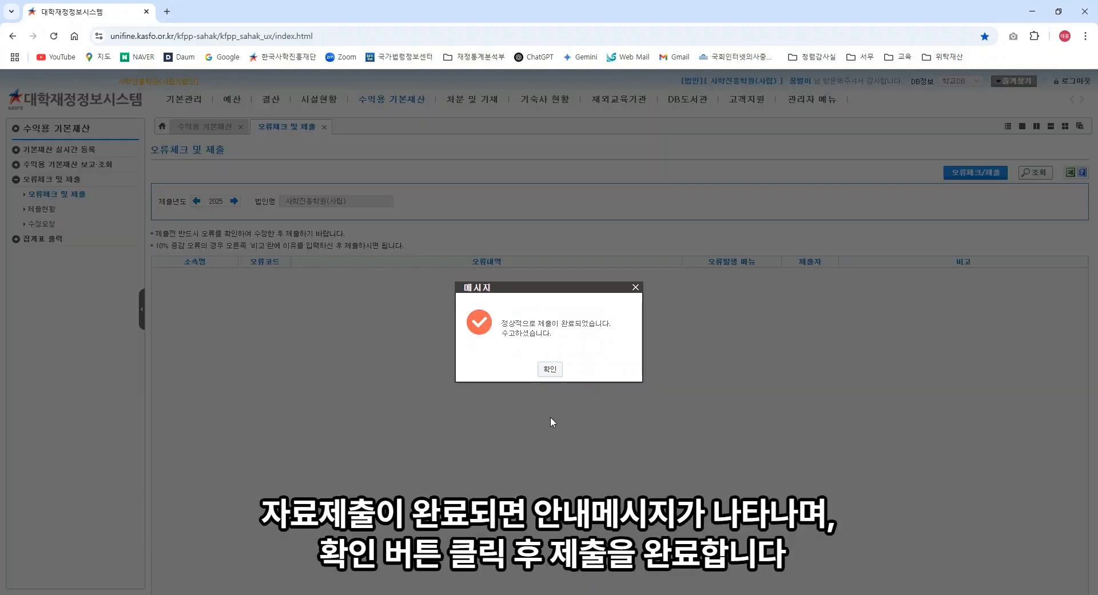
click(550, 368)
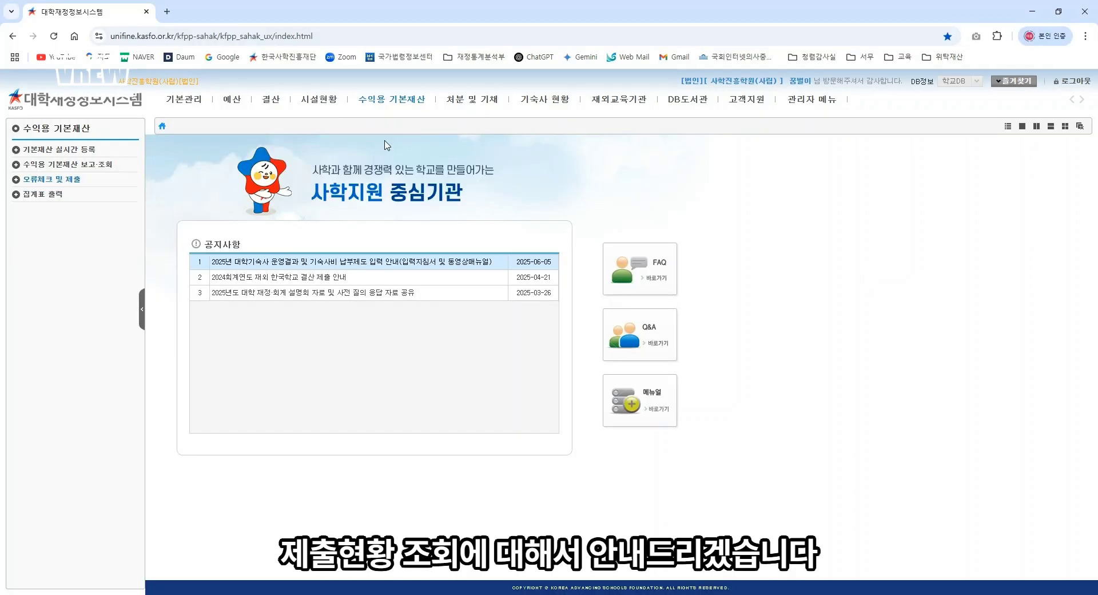
Step: Open the 수익용 기본재산 제출현황 page and load the submission list
click(385, 99)
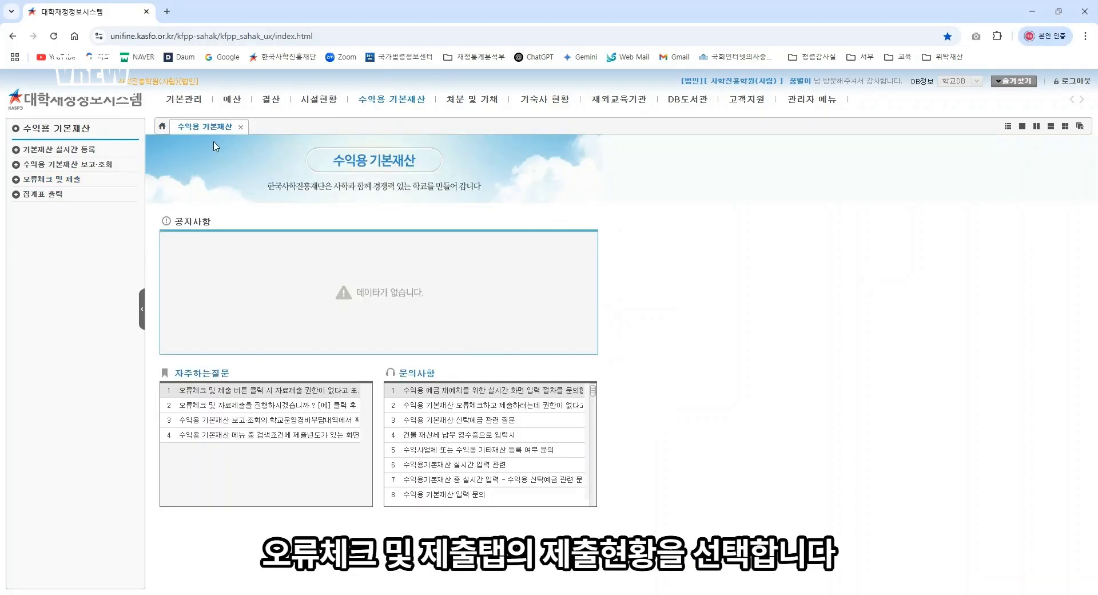
click(65, 180)
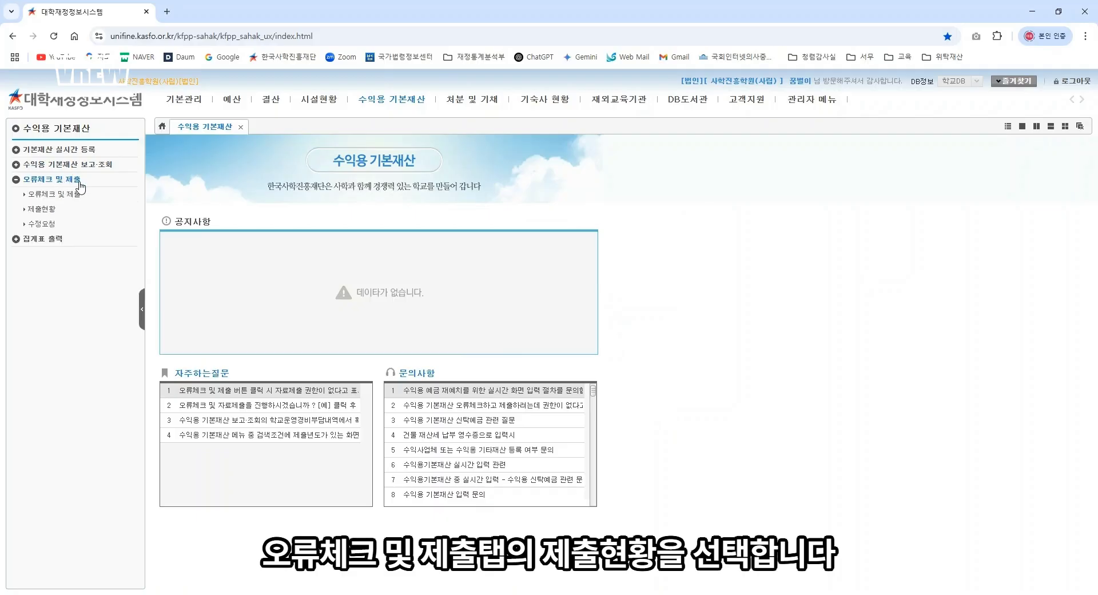
click(43, 209)
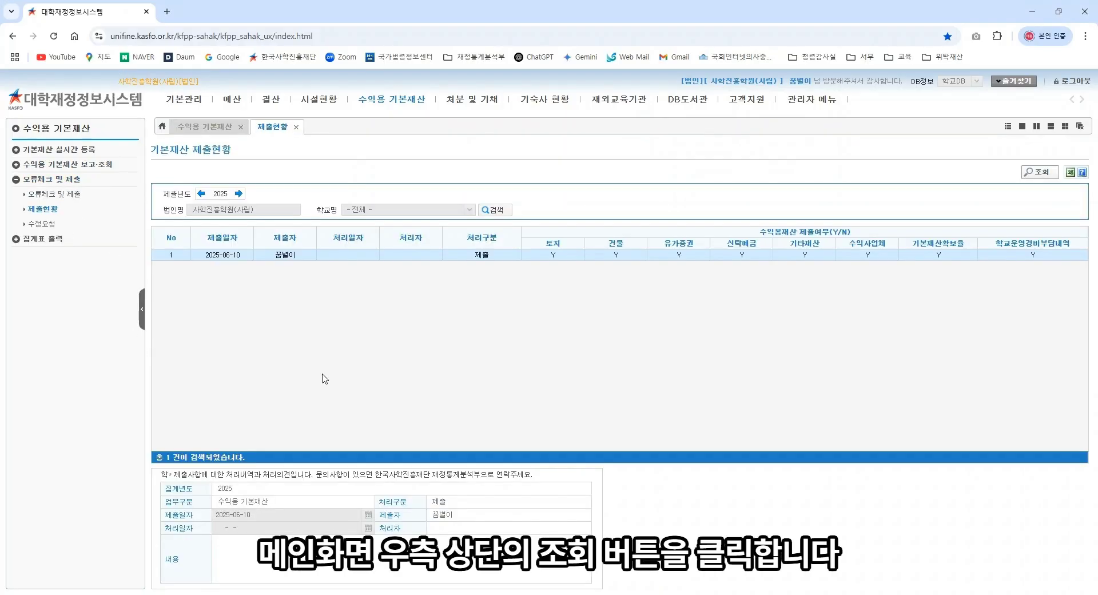
click(1036, 173)
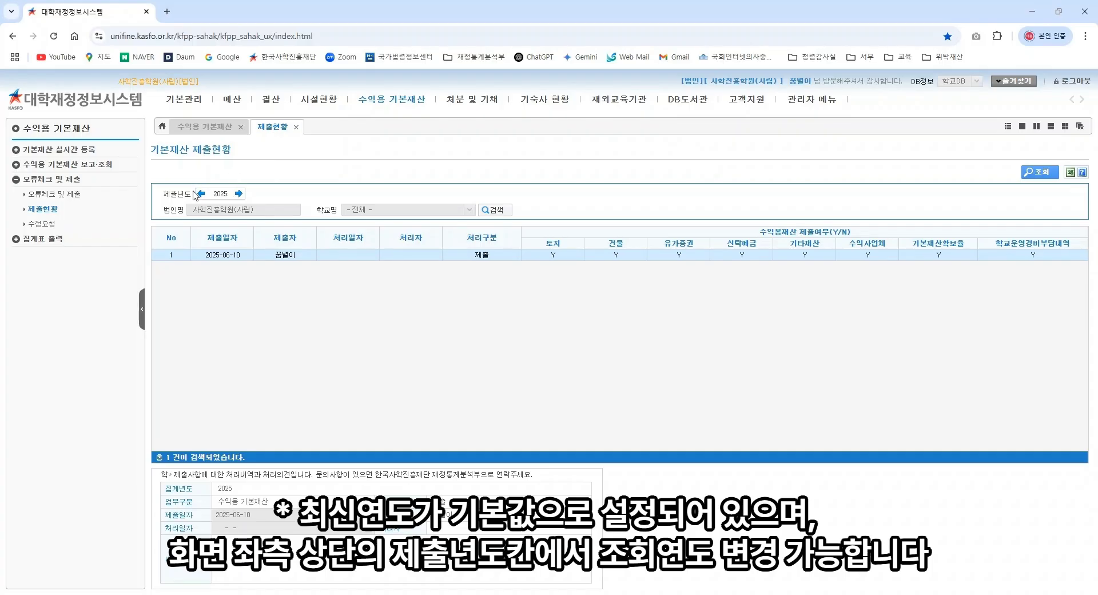
Step: Browse 제출년도 2026 and 2024, then select the 2025-06-10 submission row
click(238, 193)
click(200, 194)
click(200, 194)
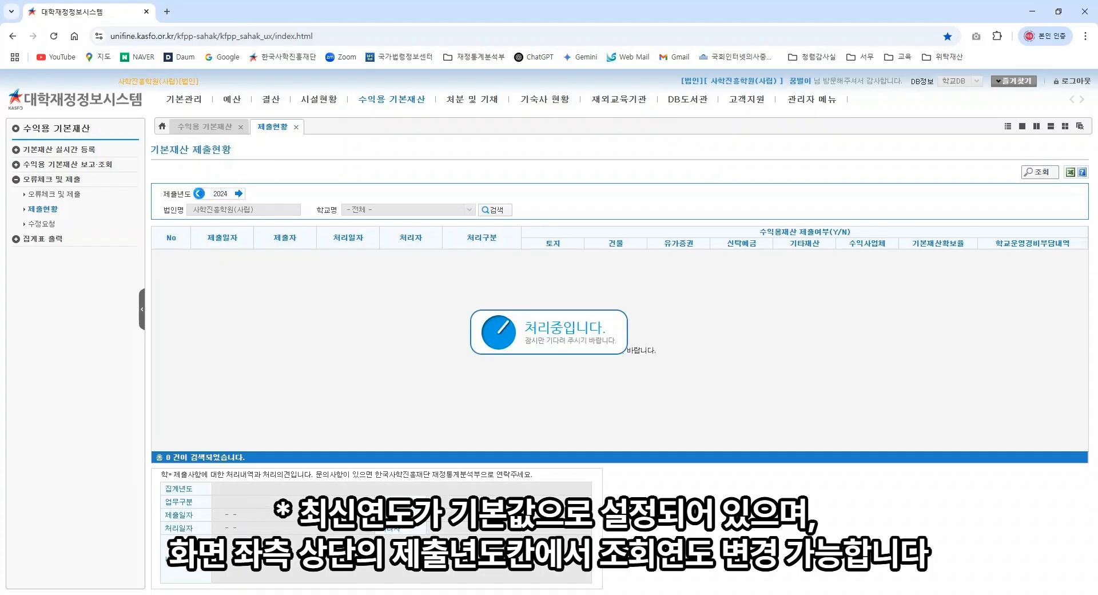
click(239, 193)
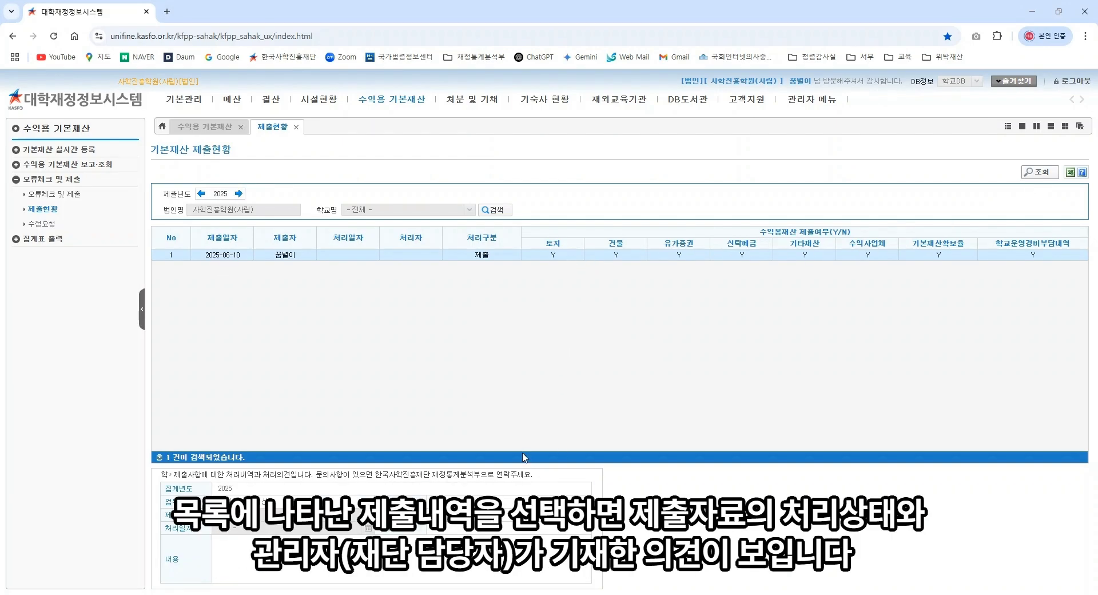
click(445, 582)
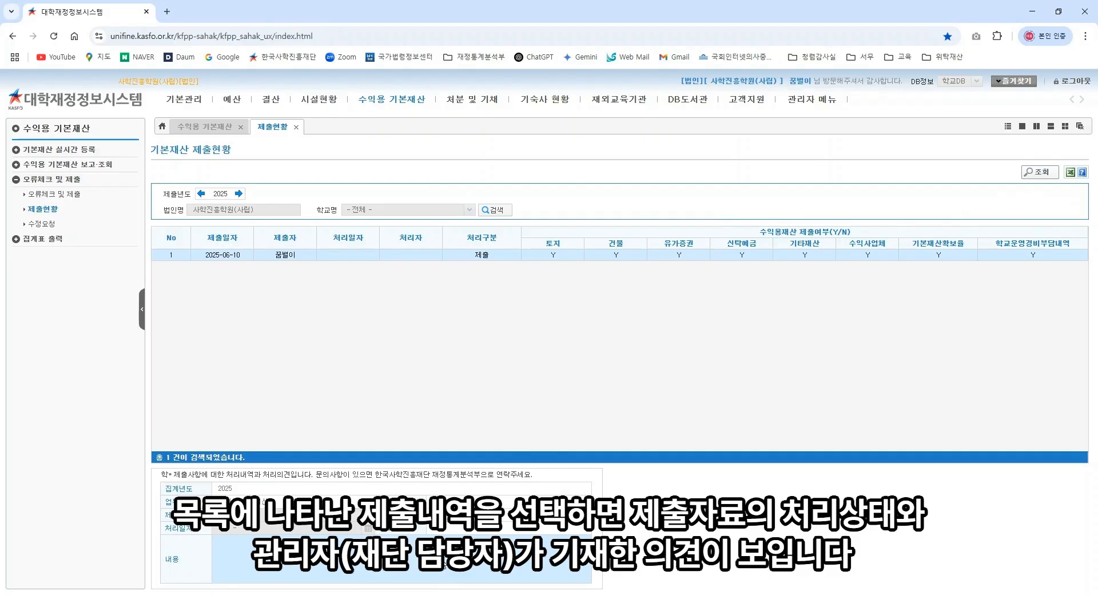
click(403, 259)
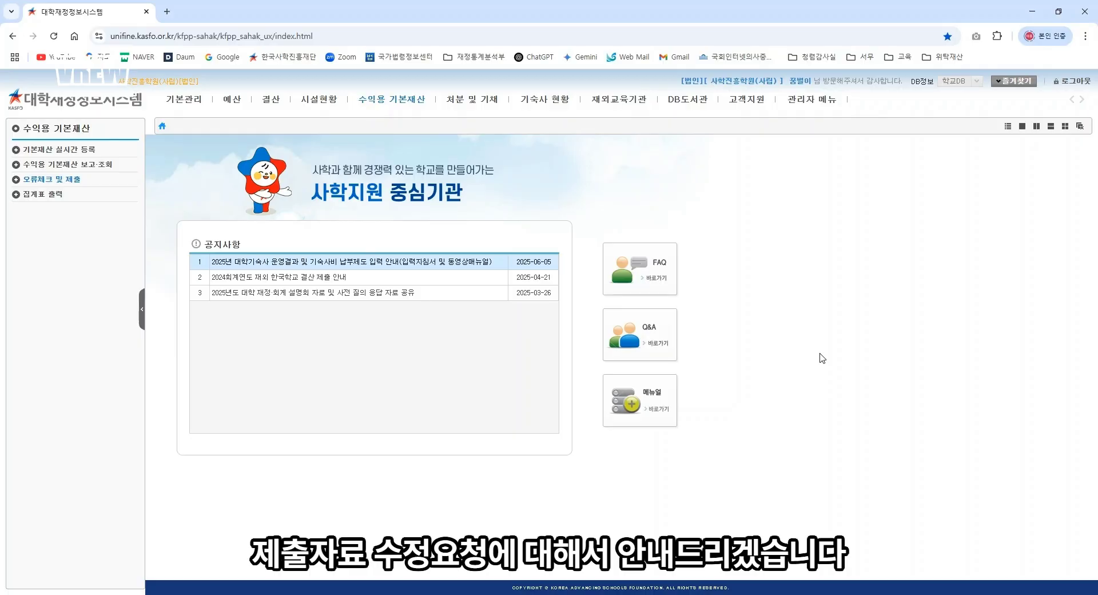
Step: Open the 수정요청 page and download the correction request form
click(363, 103)
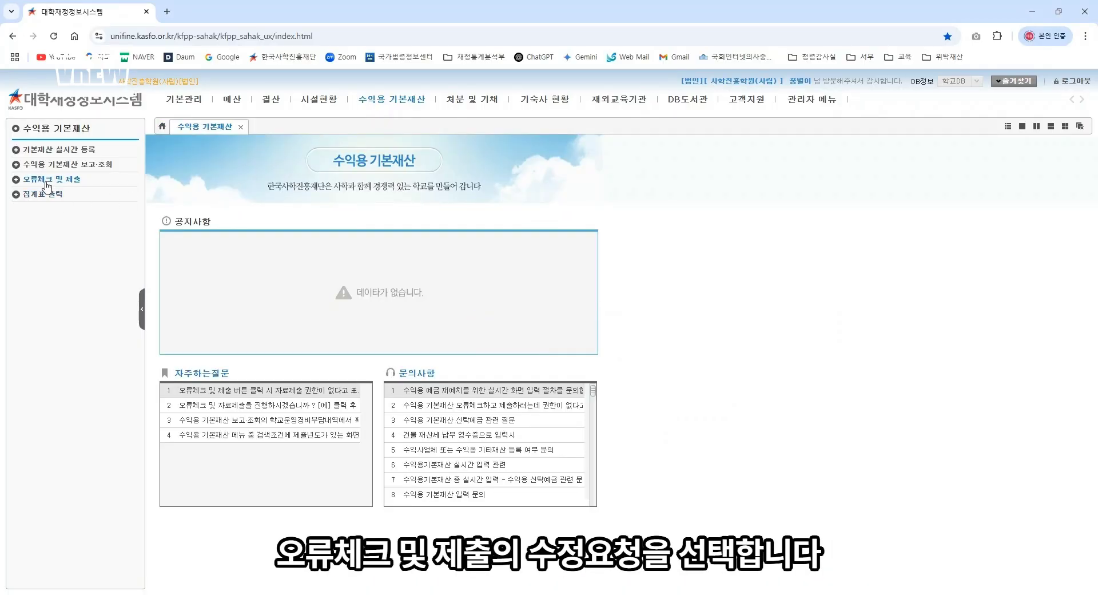
click(48, 182)
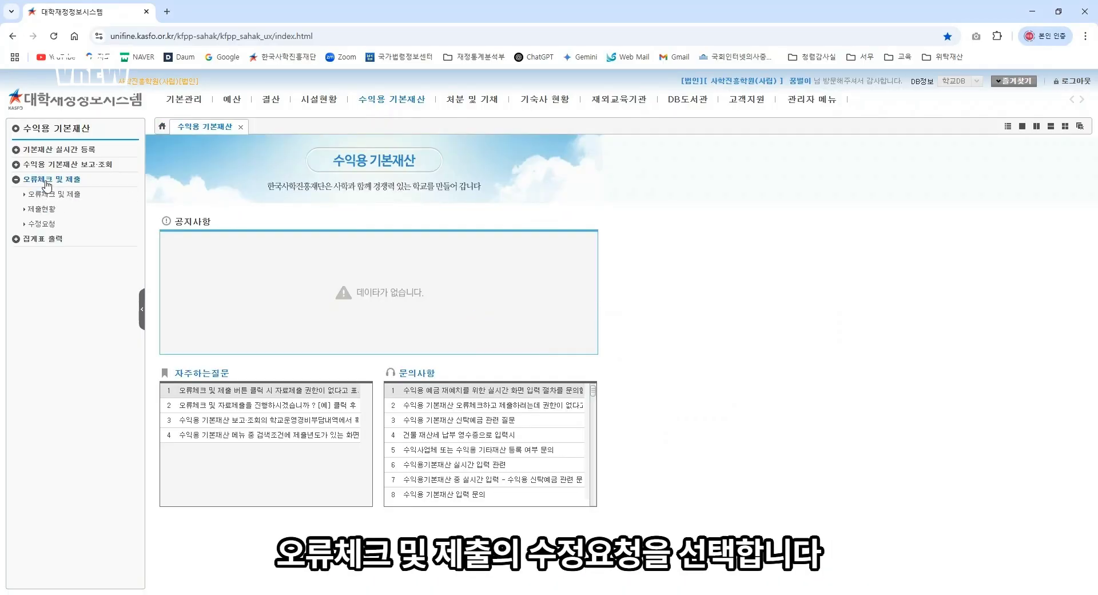
click(43, 224)
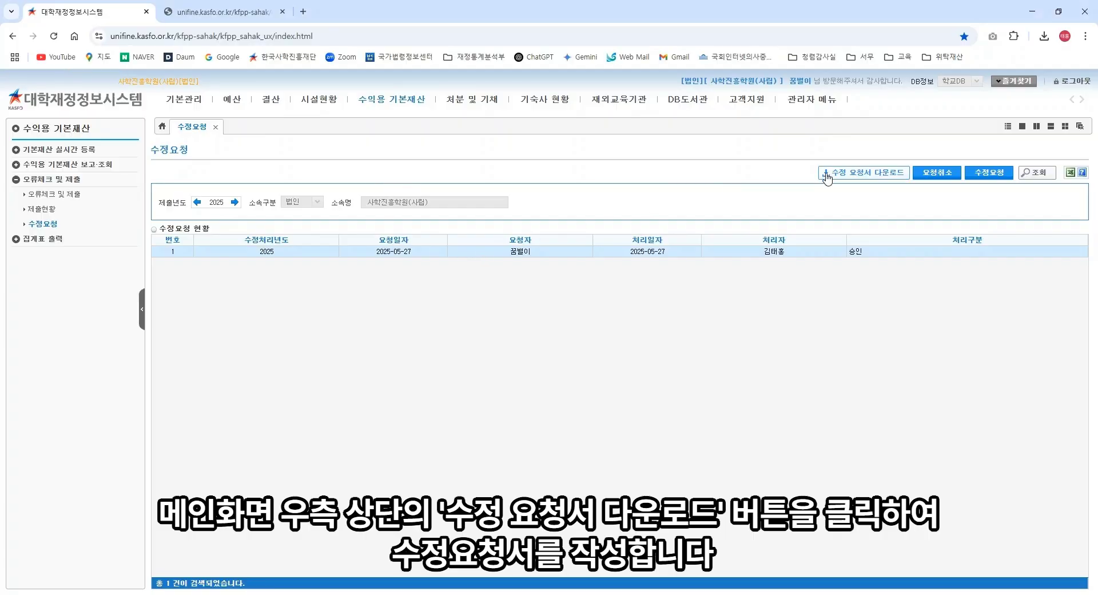
click(826, 173)
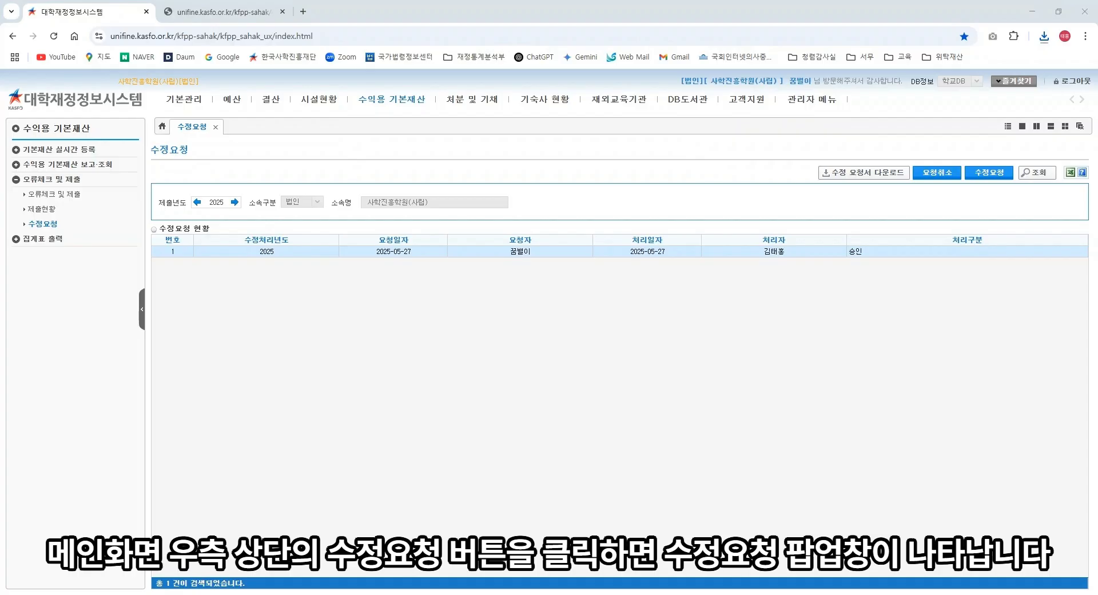
Step: Register a new 수정요청 with the zipped form and evidence, save it, and view its details
click(979, 173)
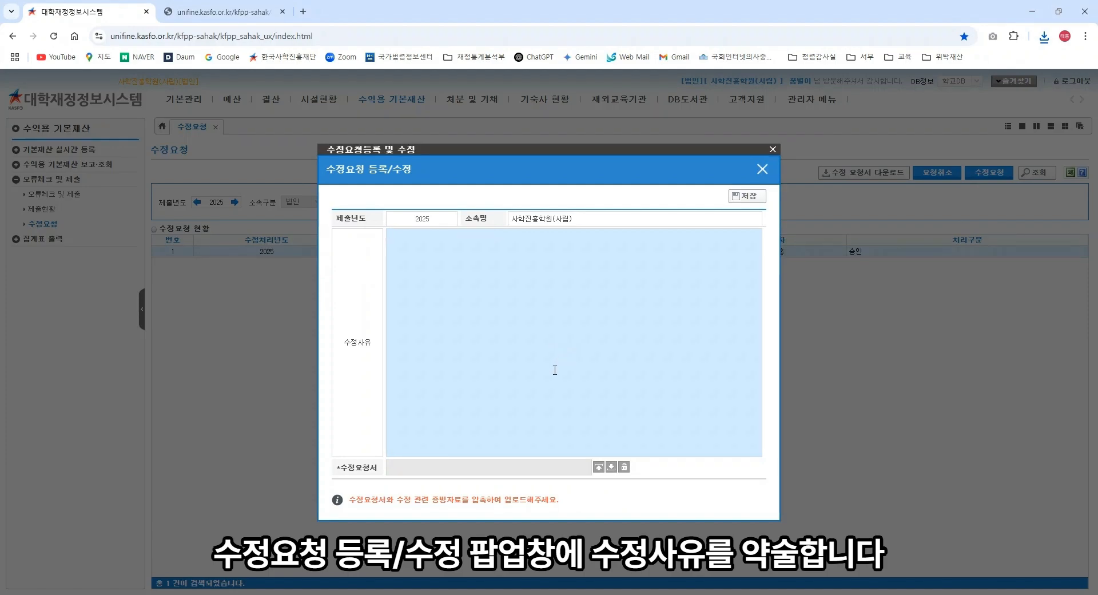
click(598, 467)
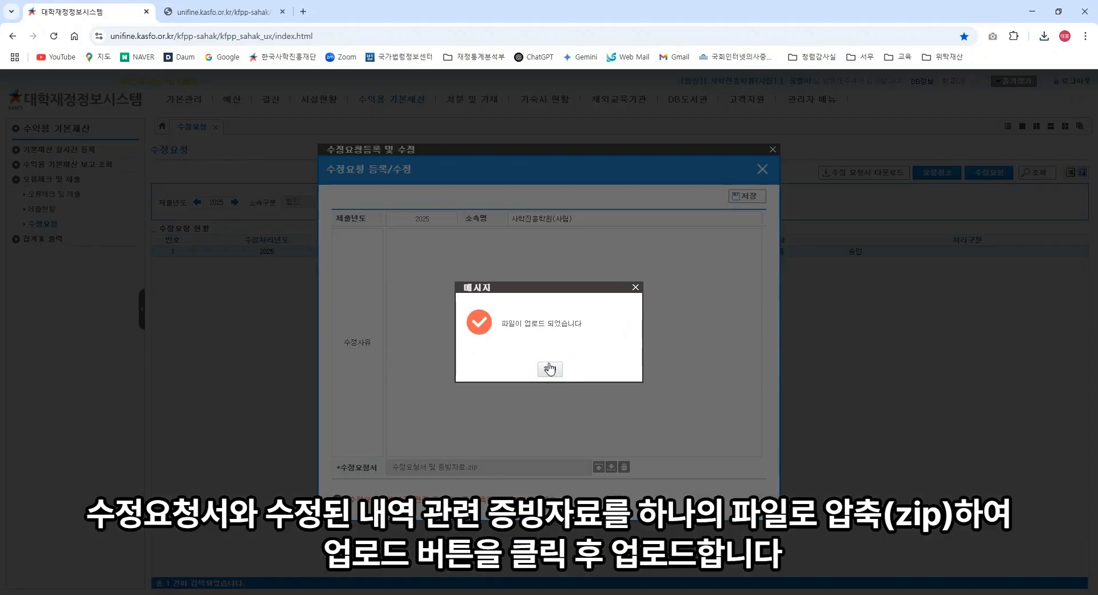
click(550, 369)
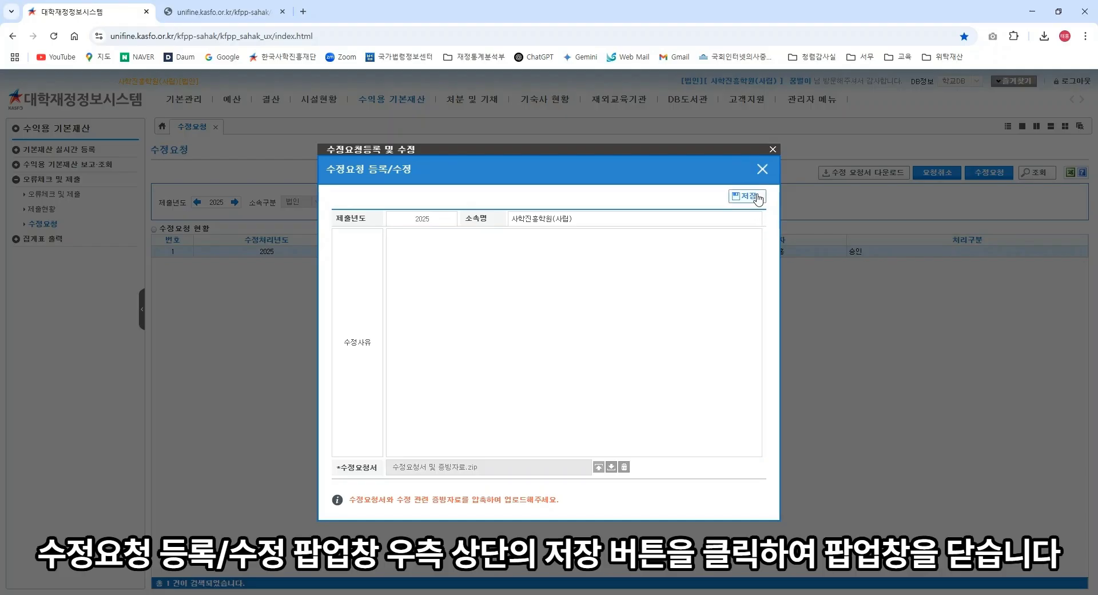
click(753, 195)
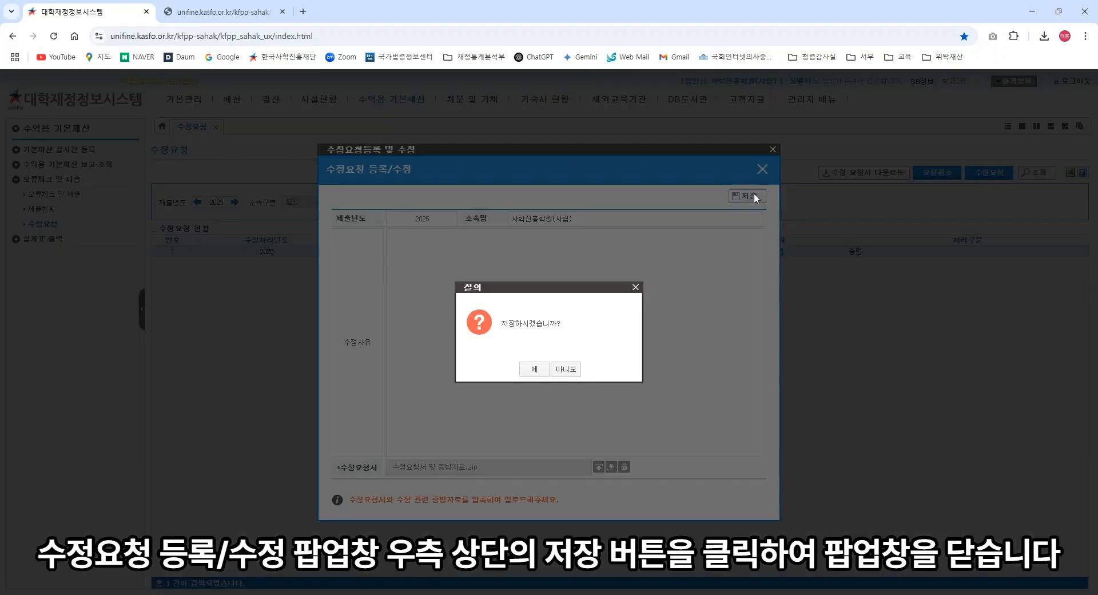
click(532, 370)
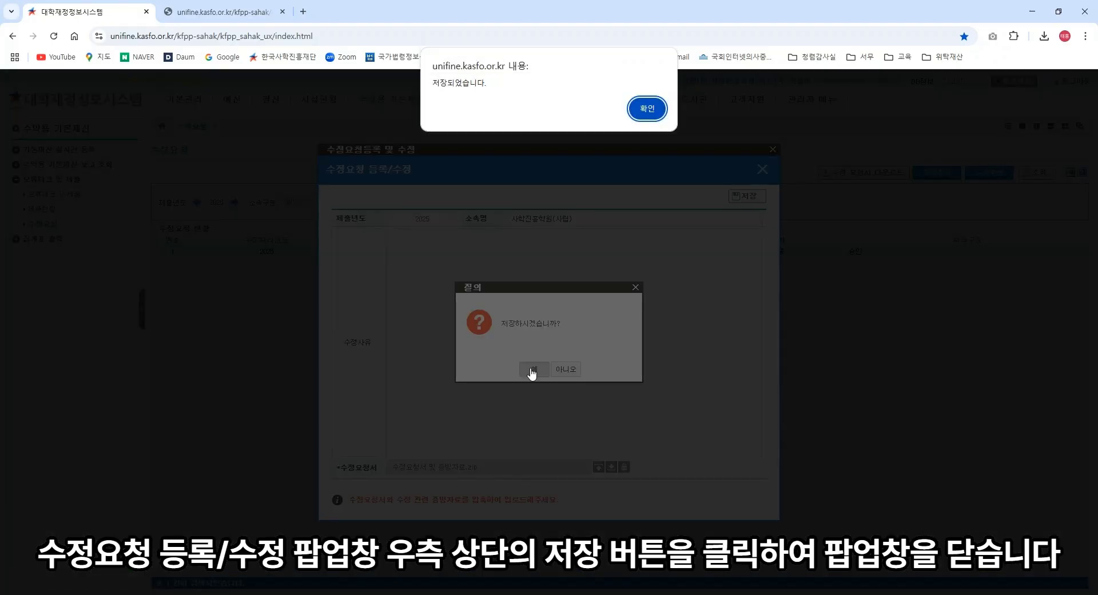
click(647, 109)
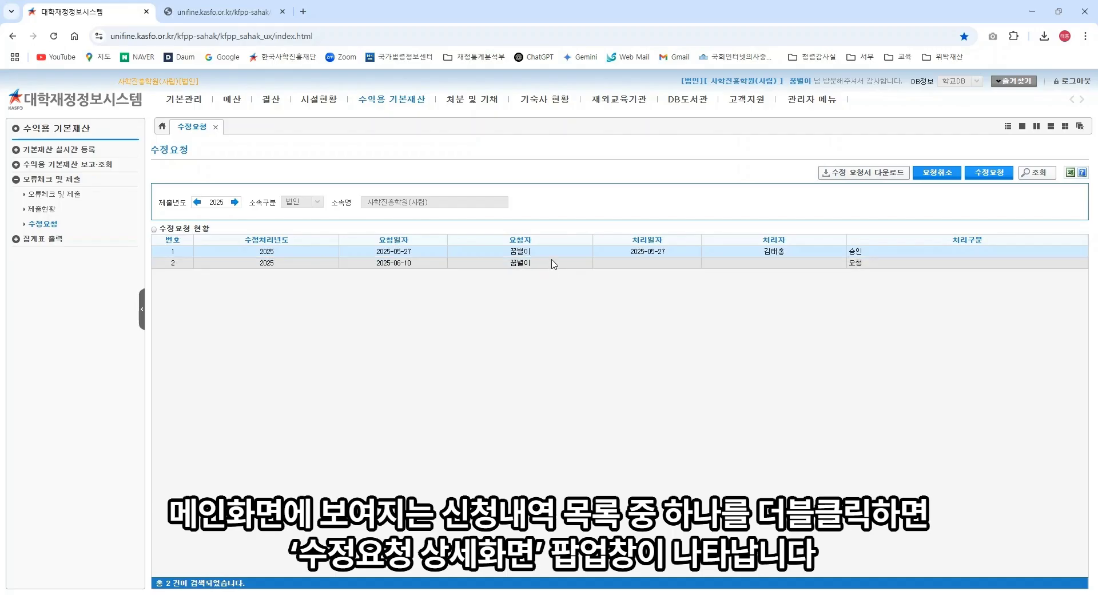
double_click(549, 263)
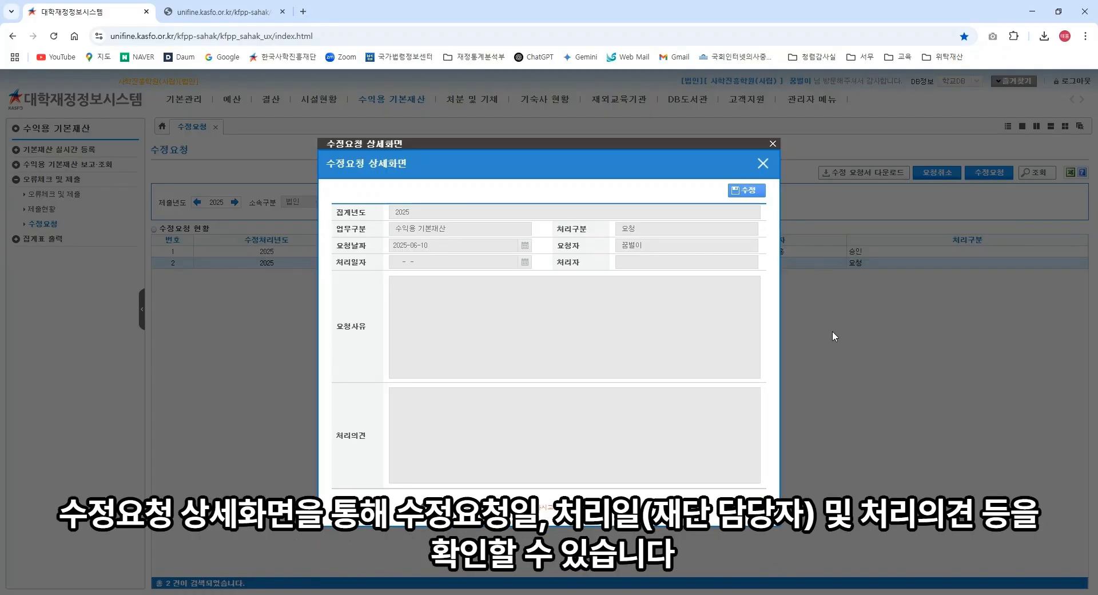
click(771, 144)
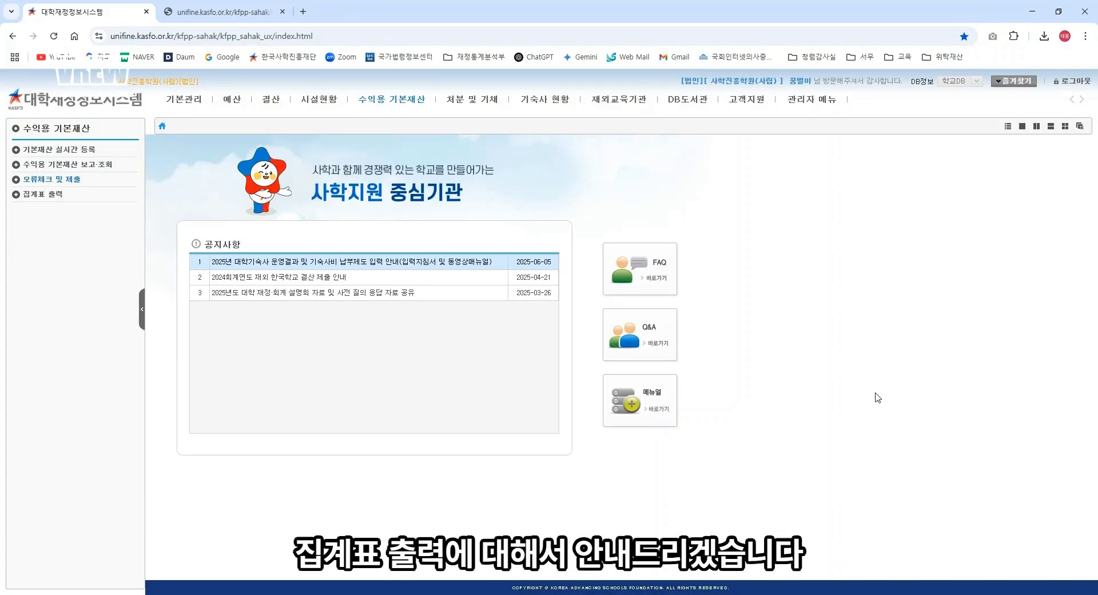
Step: Load the 2025 기본재산 집계표 for sheets 0–7 and send it to print
click(397, 102)
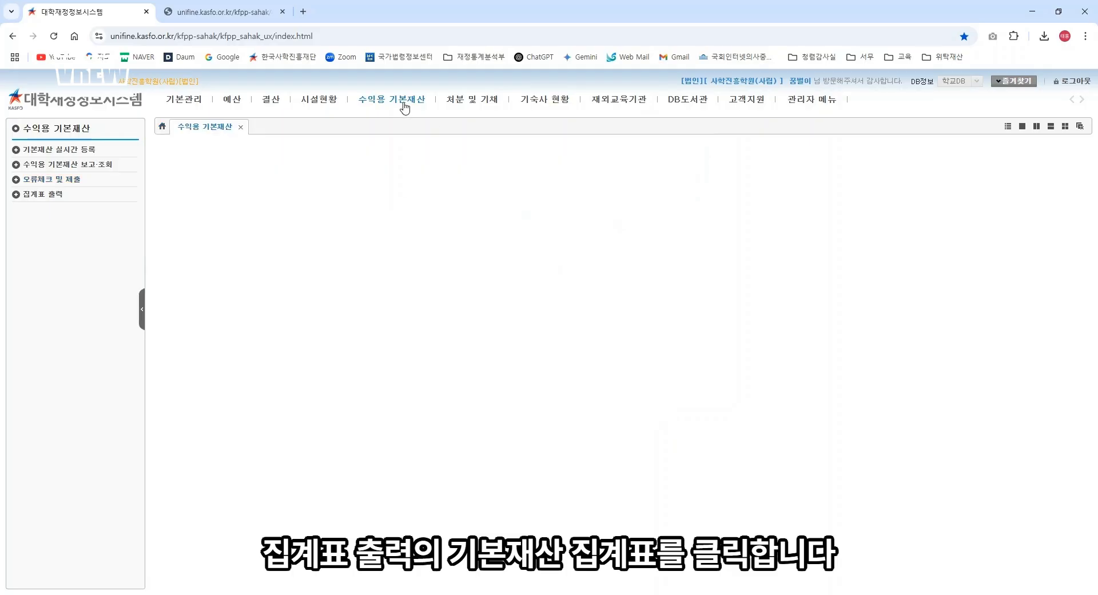
click(57, 195)
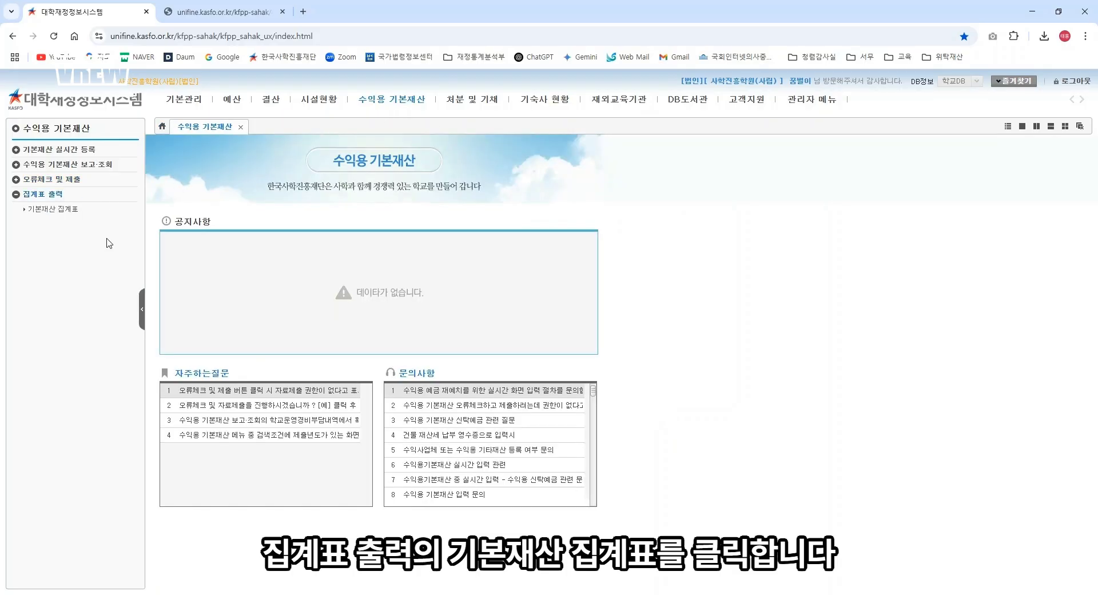
click(72, 211)
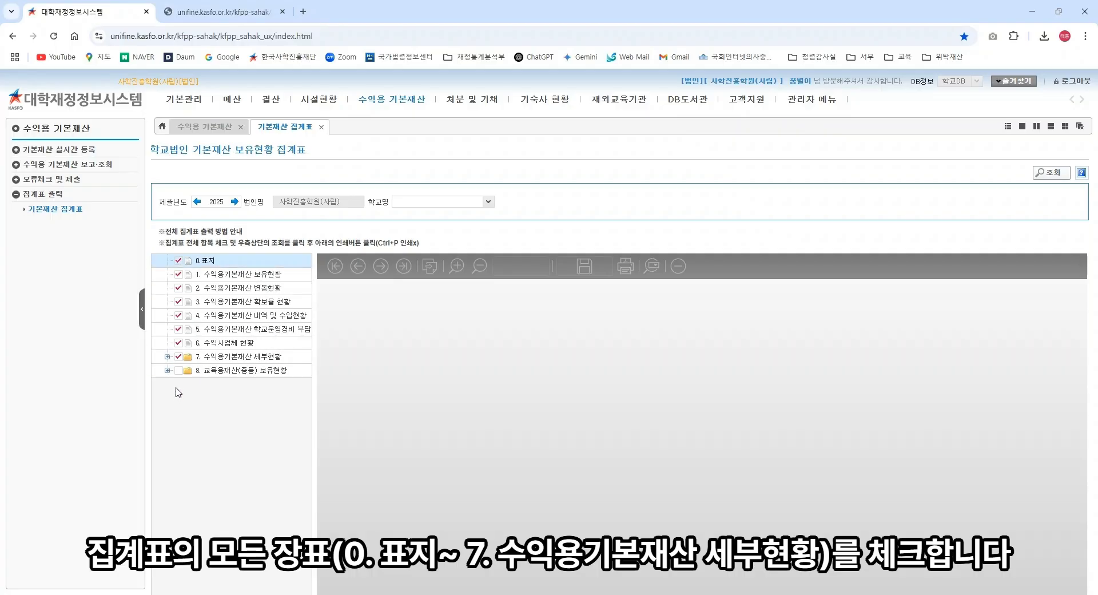
click(1043, 182)
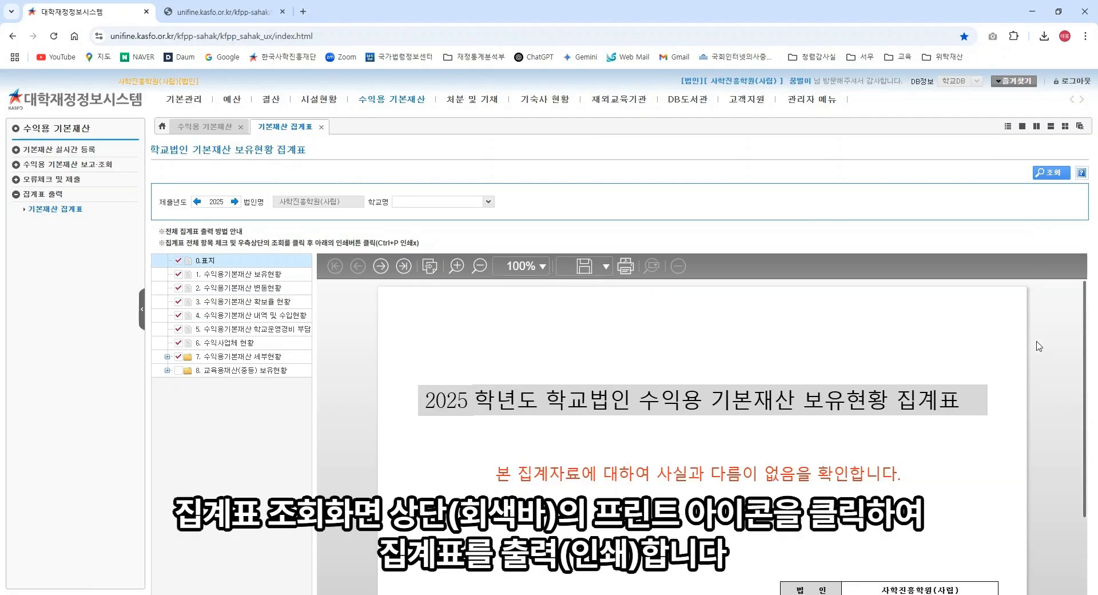
scroll(1039, 346, down, 3)
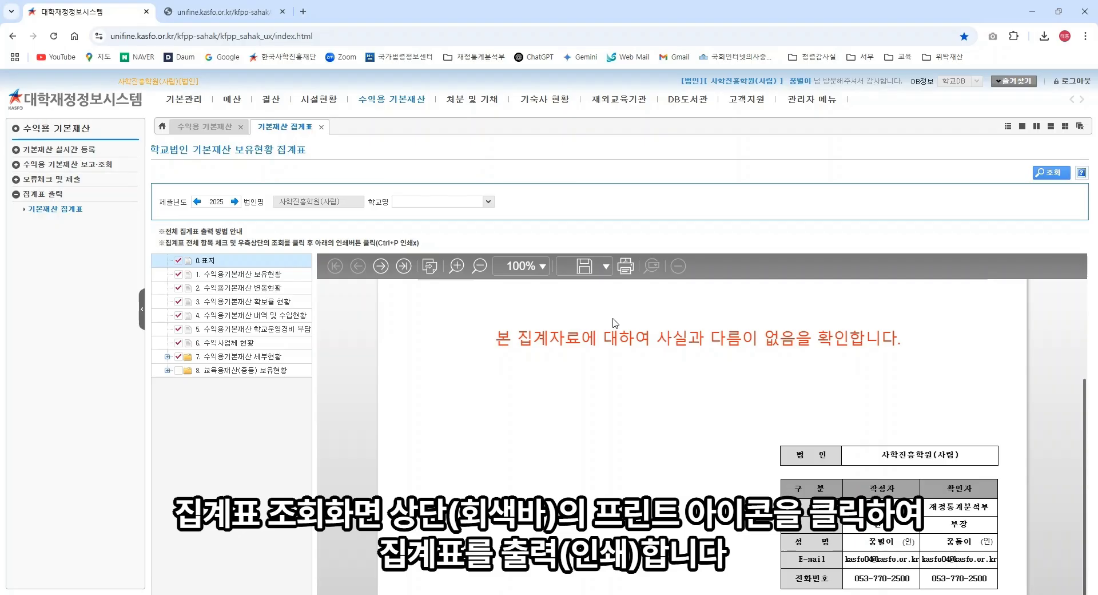
click(625, 267)
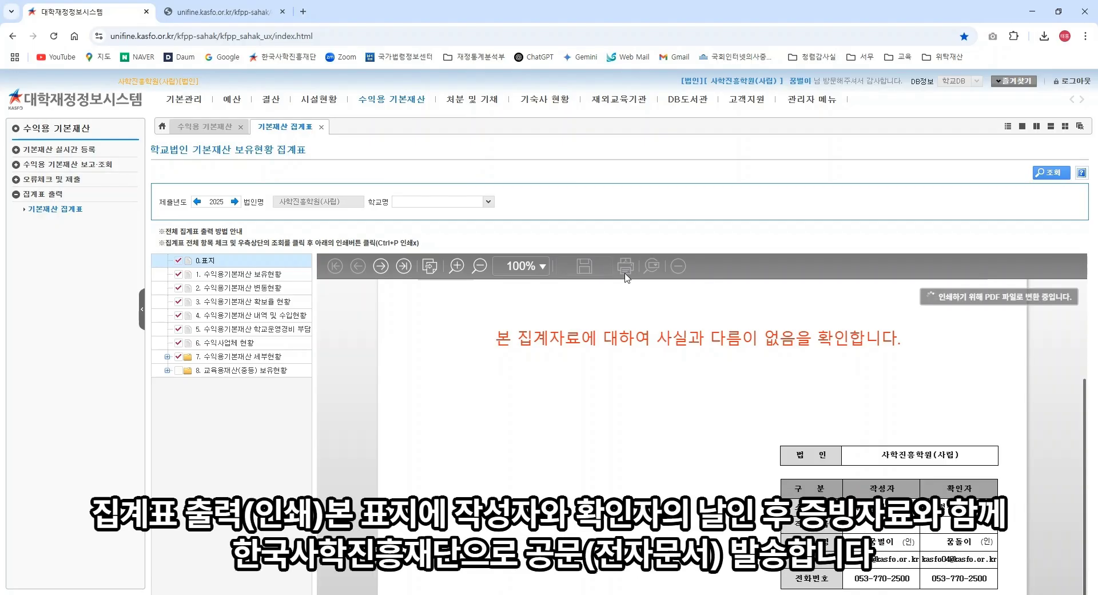